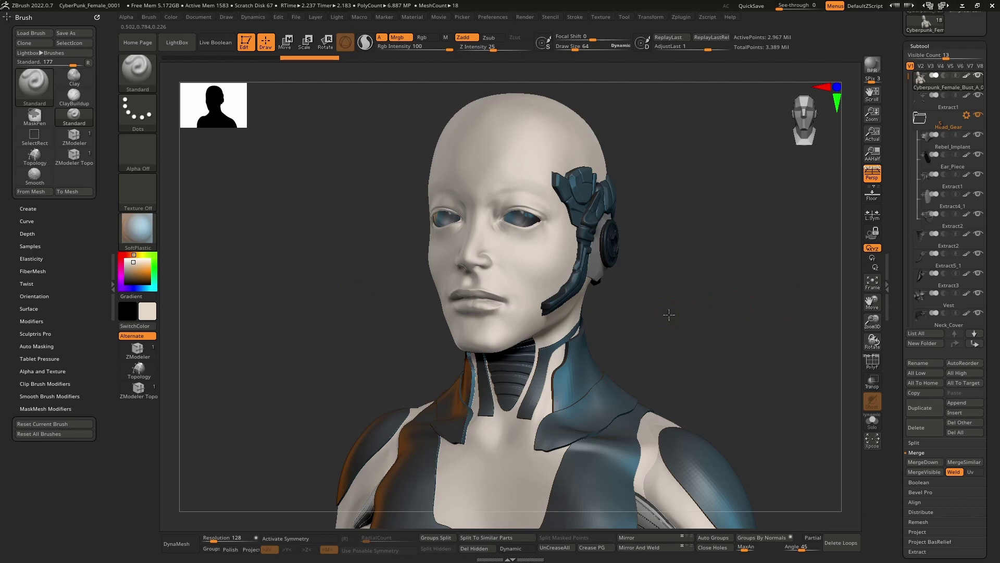
pyautogui.moveTo(669, 314)
pyautogui.mouseDown()
pyautogui.moveTo(699, 299)
pyautogui.moveTo(662, 307)
pyautogui.moveTo(674, 315)
pyautogui.mouseUp()
pyautogui.moveTo(548, 315)
pyautogui.mouseDown()
pyautogui.moveTo(600, 313)
pyautogui.moveTo(554, 264)
pyautogui.mouseUp()
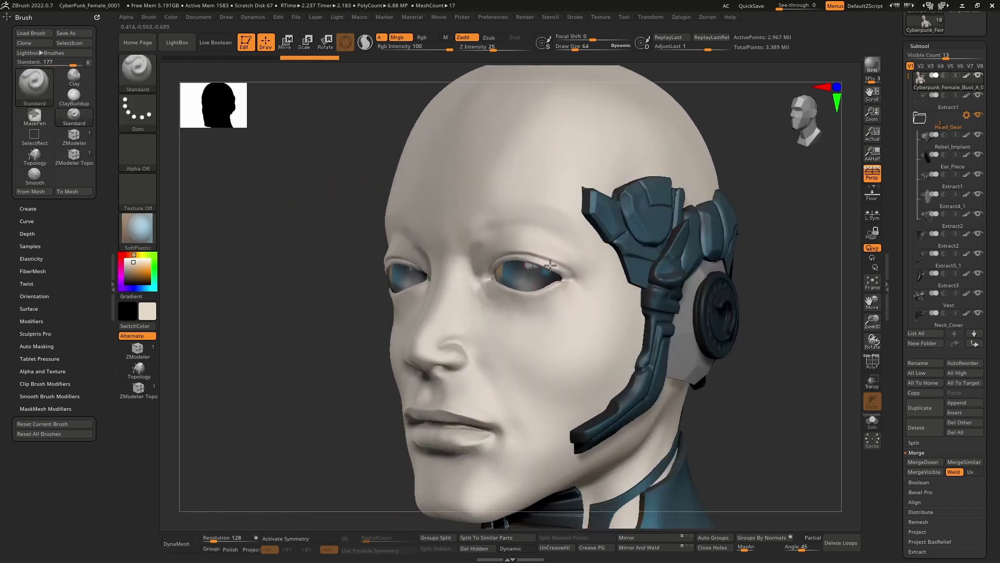
pyautogui.moveTo(561, 278); pyautogui.dragTo(521, 265, button='right')
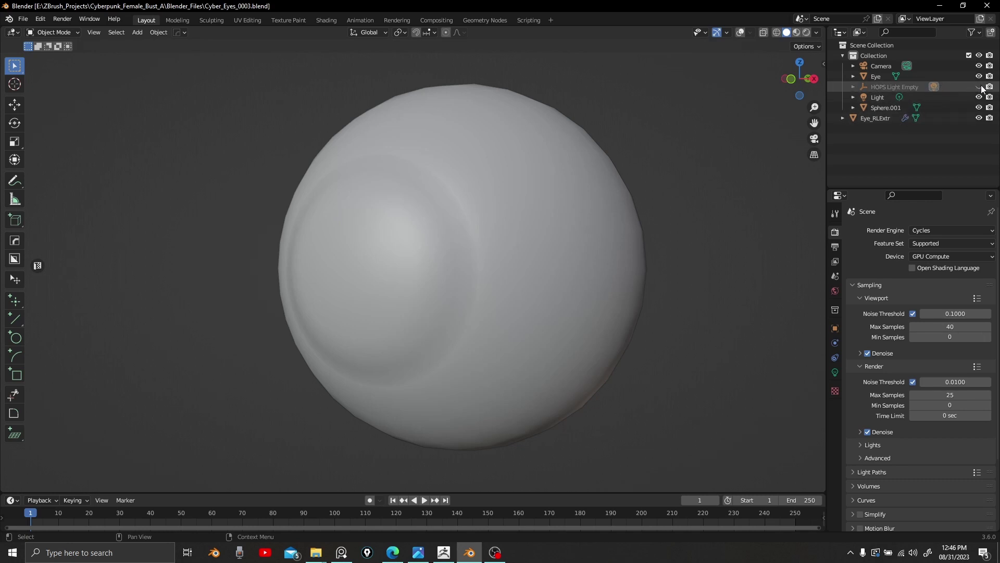
# Step: Hide the outer Sphere.001 shell and inspect the mechanical iris and pupil recess of the Eye object up close
pyautogui.click(979, 107)
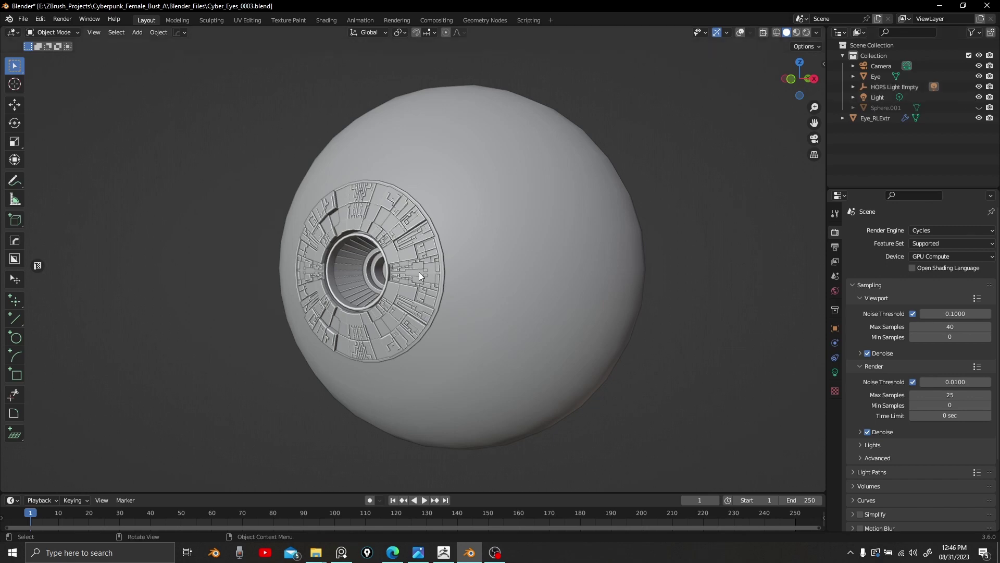
pyautogui.click(367, 280)
pyautogui.moveTo(337, 271); pyautogui.dragTo(320, 266, button='middle')
pyautogui.scroll(8, 320, 265)
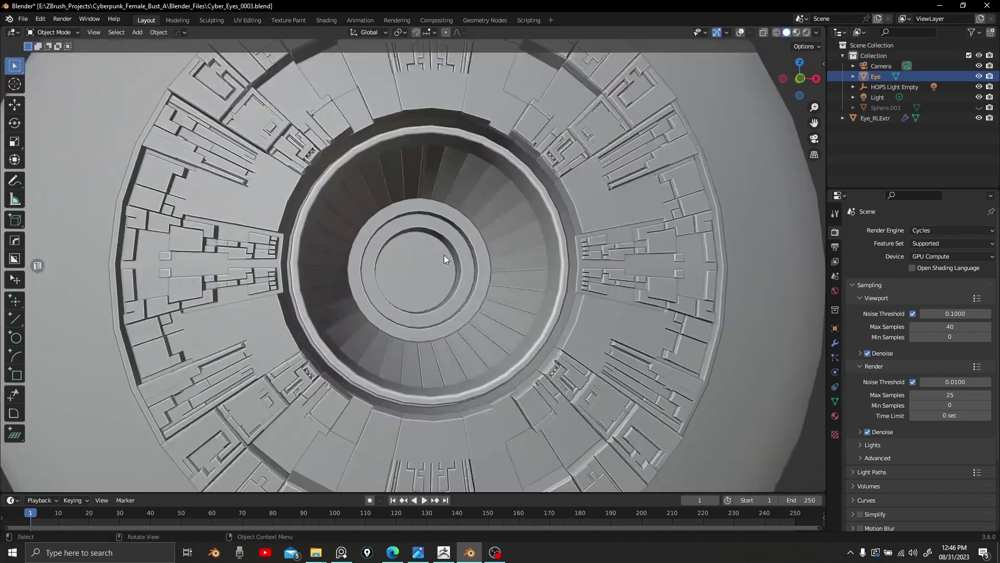
pyautogui.moveTo(444, 259); pyautogui.dragTo(515, 257, button='middle')
pyautogui.scroll(-2, 515, 257)
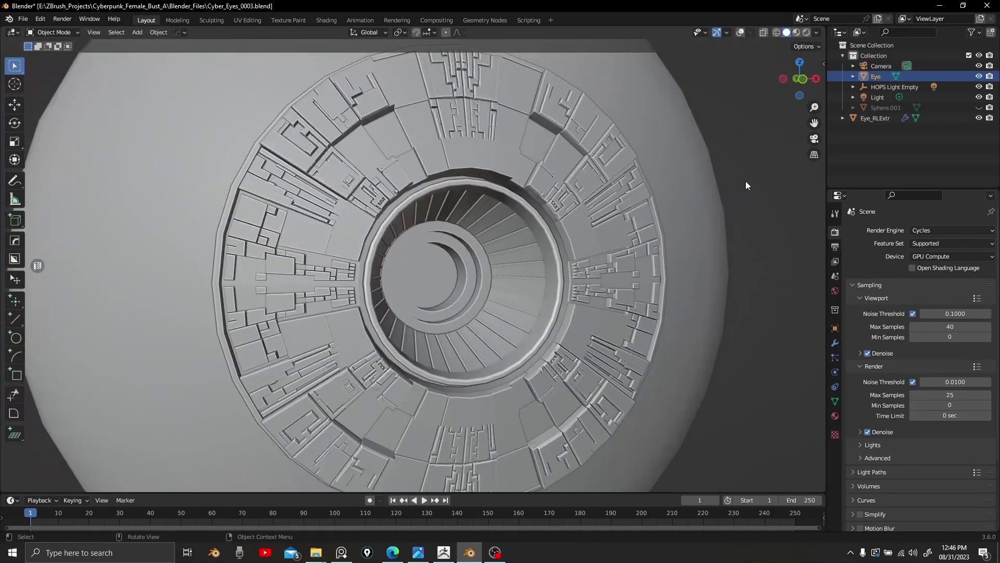
pyautogui.press('Tab')
pyautogui.moveTo(553, 261); pyautogui.dragTo(555, 263, button='middle')
pyautogui.press('Tab')
pyautogui.scroll(-2, 555, 263)
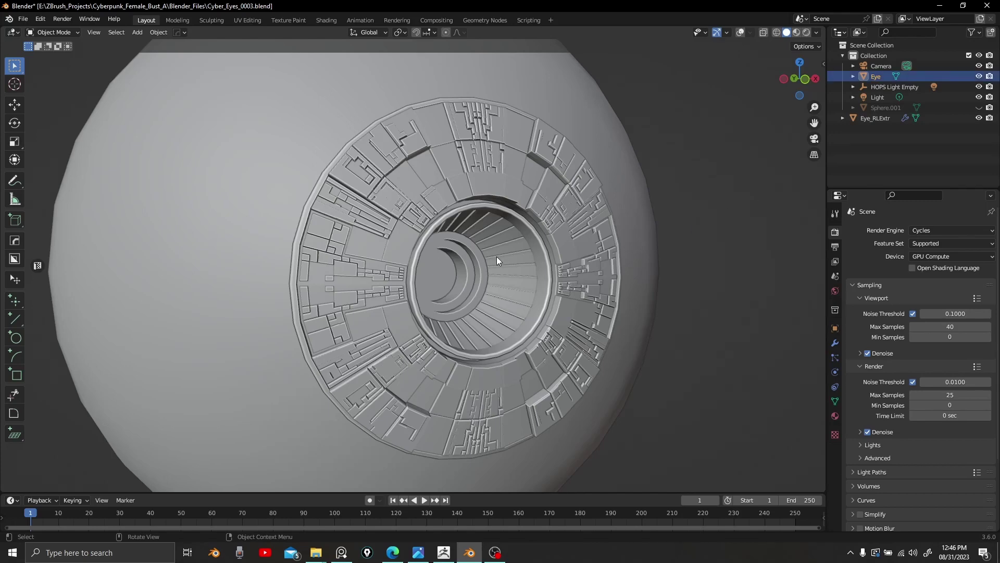
pyautogui.press('g')
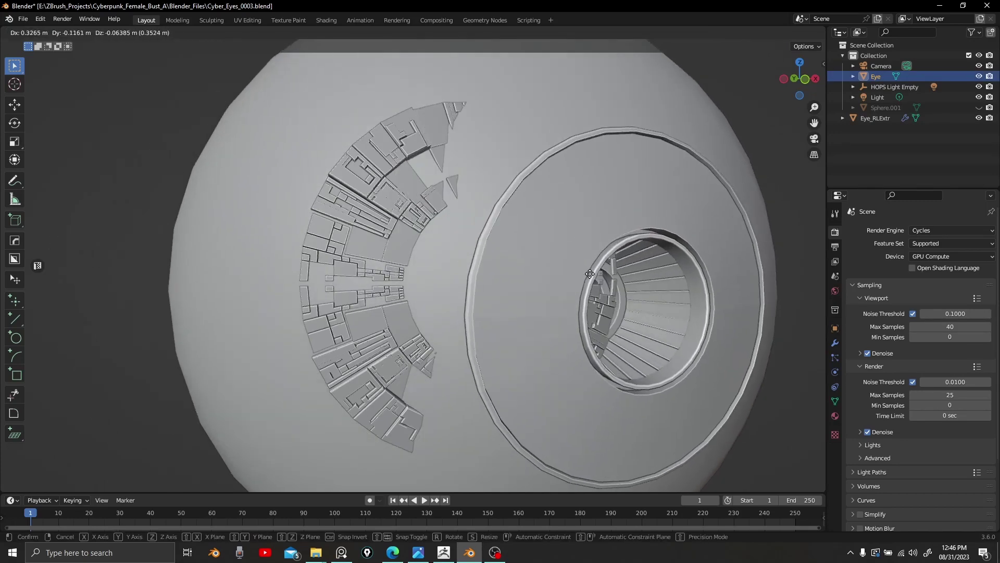
pyautogui.rightClick(511, 267)
pyautogui.click(533, 204)
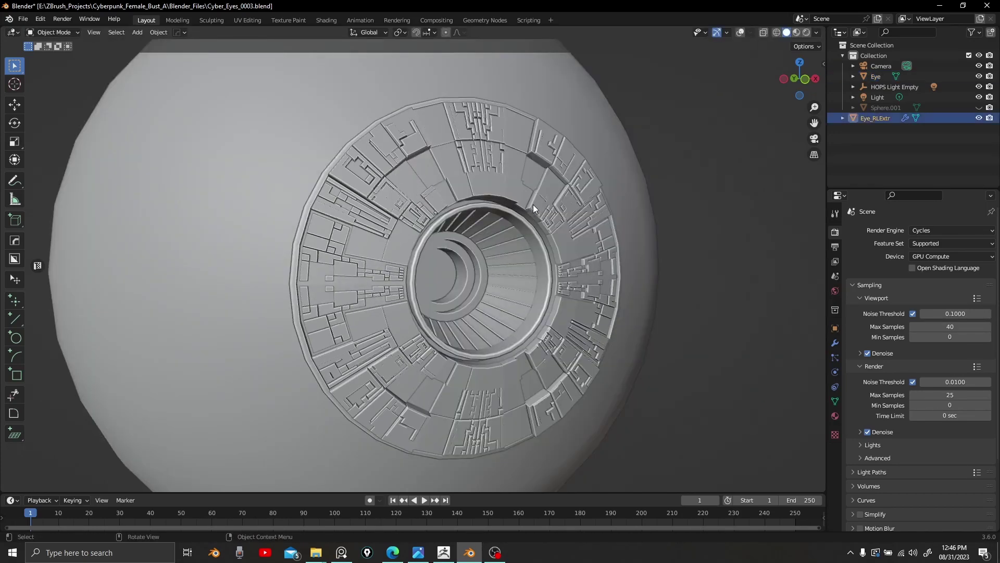
pyautogui.press('r')
pyautogui.rightClick(579, 236)
pyautogui.moveTo(572, 238); pyautogui.dragTo(431, 183, button='middle')
# Step: Turn on the viewport overlays and select the panelled ring object Eye_RLExtr around the iris
pyautogui.click(576, 208)
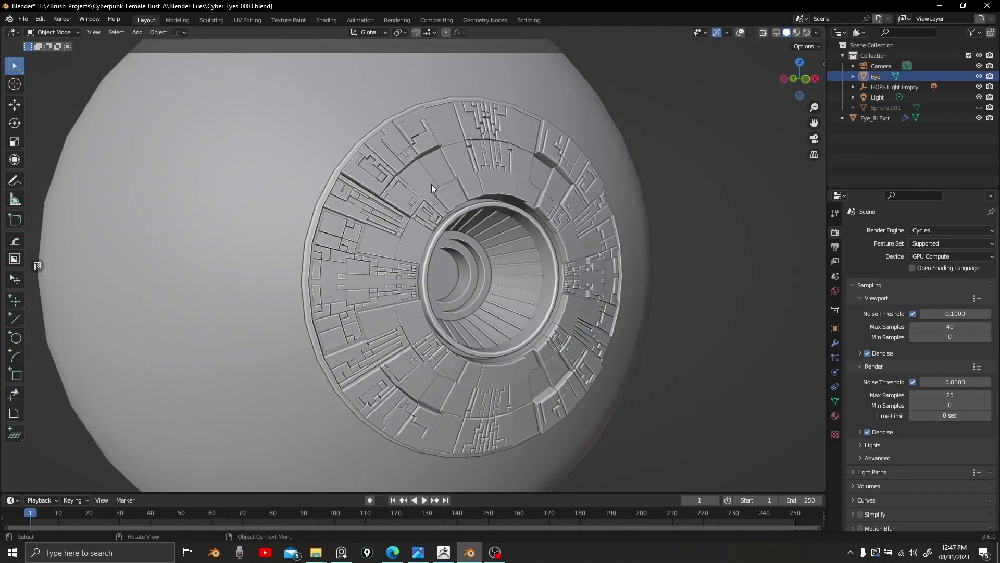
pyautogui.scroll(-1, 431, 183)
pyautogui.press('z')
pyautogui.click(462, 168)
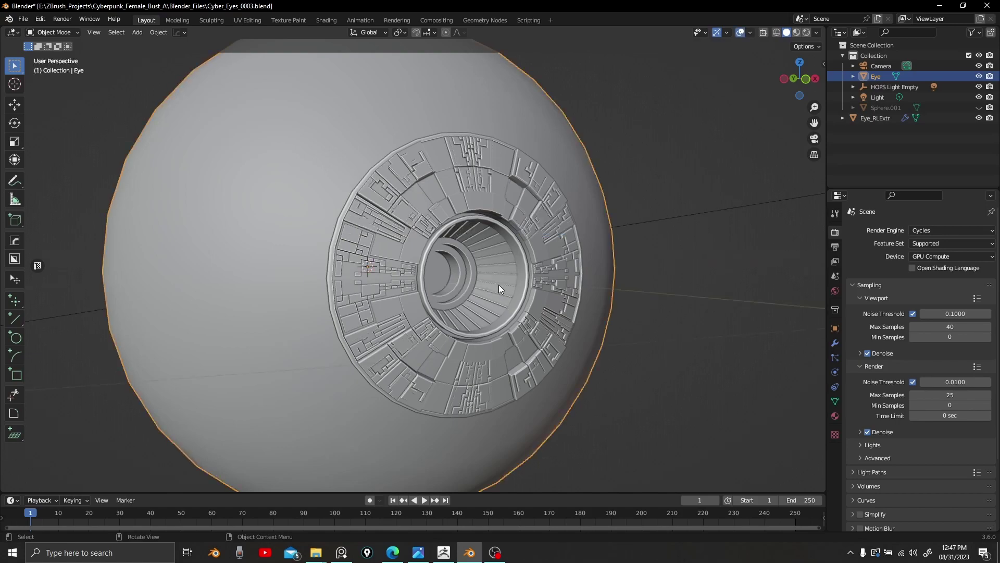
pyautogui.scroll(1, 498, 284)
pyautogui.click(557, 224)
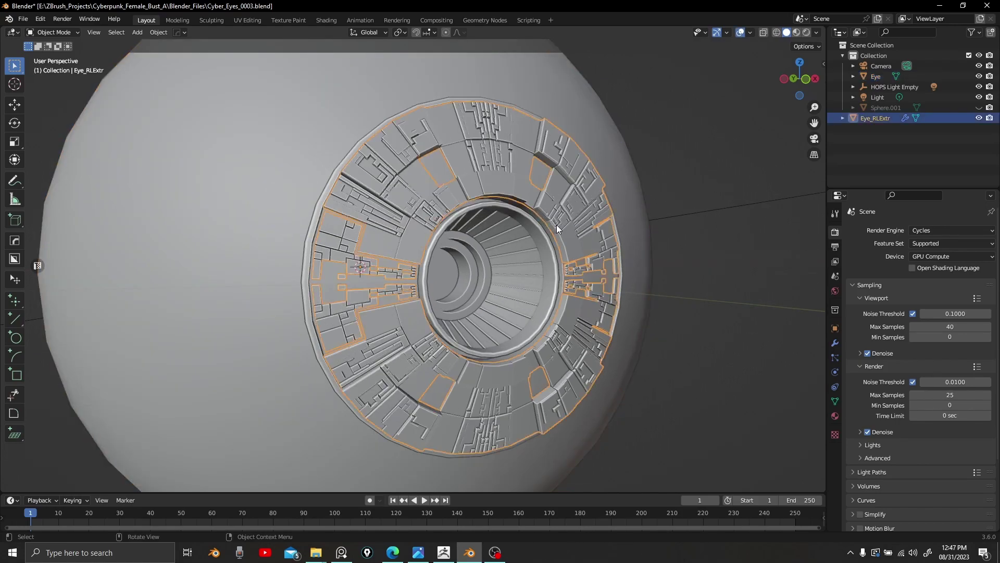
# Step: Inspect the panelled iris ring and the recessed pupil from several angles, and clear the selection
pyautogui.moveTo(556, 224); pyautogui.dragTo(490, 313, button='middle')
pyautogui.scroll(1, 528, 264)
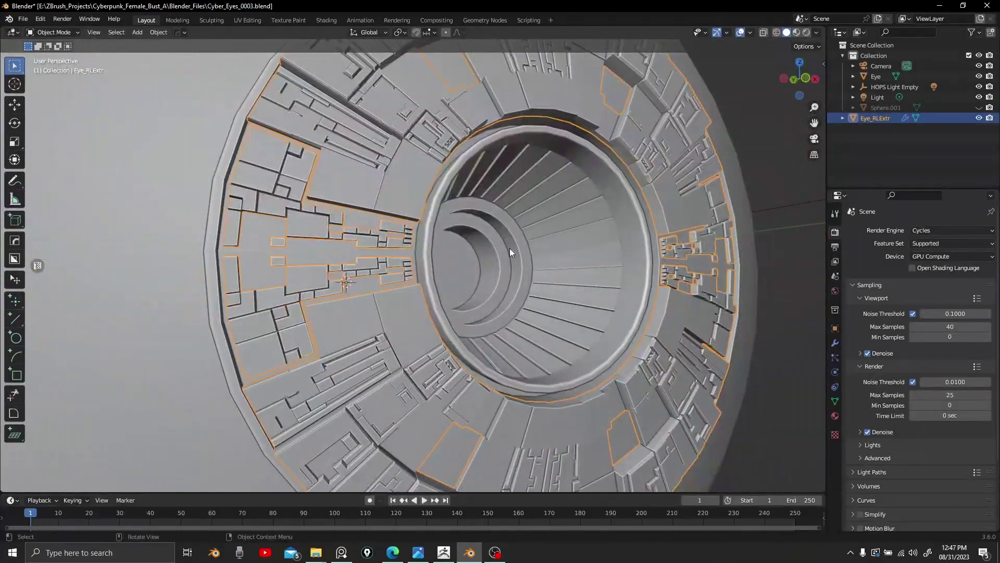
pyautogui.moveTo(510, 248); pyautogui.dragTo(502, 284, button='middle')
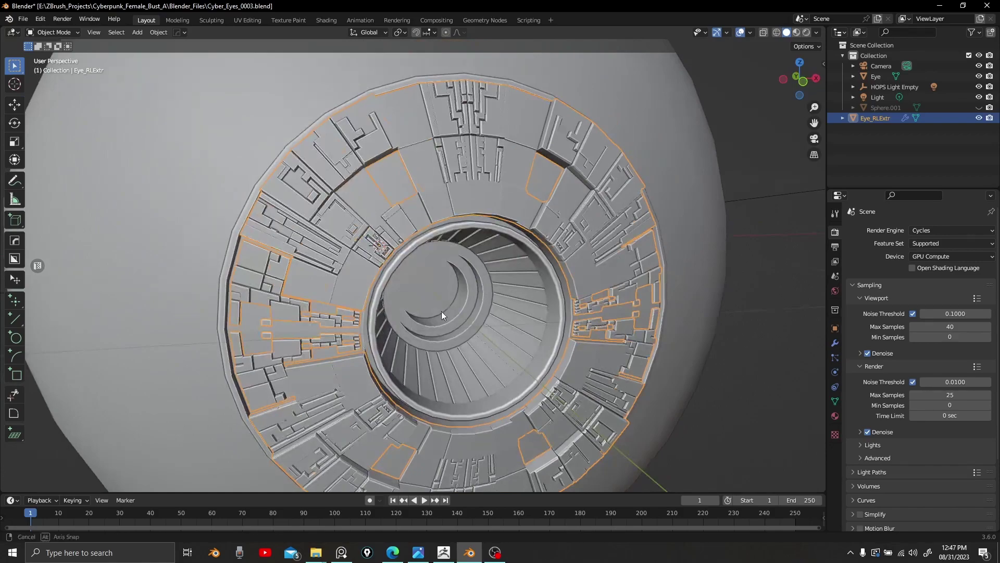
pyautogui.moveTo(442, 313); pyautogui.dragTo(544, 261, button='middle')
pyautogui.moveTo(519, 352); pyautogui.dragTo(467, 345, button='middle')
pyautogui.hotkey('alt', 'a')
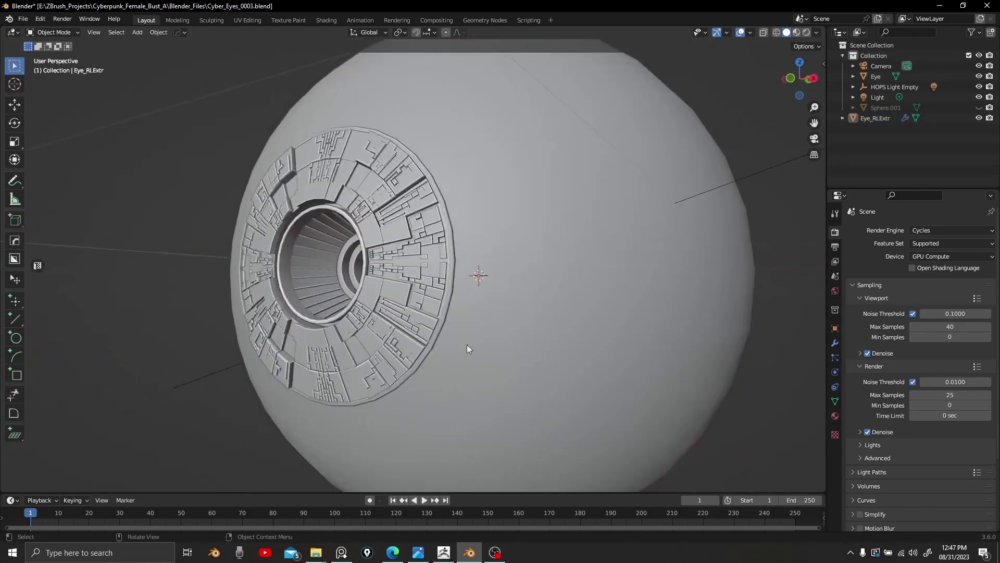
# Step: Switch to ZBrush, make the grey faceted plate behind the ear disc the active subtool, and show its polyframe
pyautogui.click(443, 553)
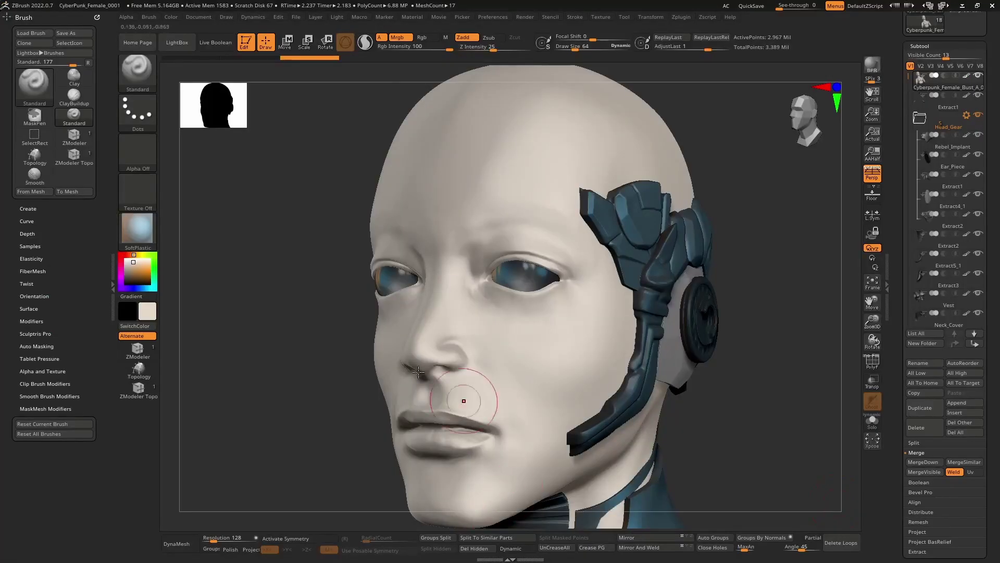
pyautogui.moveTo(769, 254)
pyautogui.mouseDown()
pyautogui.moveTo(787, 280)
pyautogui.moveTo(804, 251)
pyautogui.mouseUp()
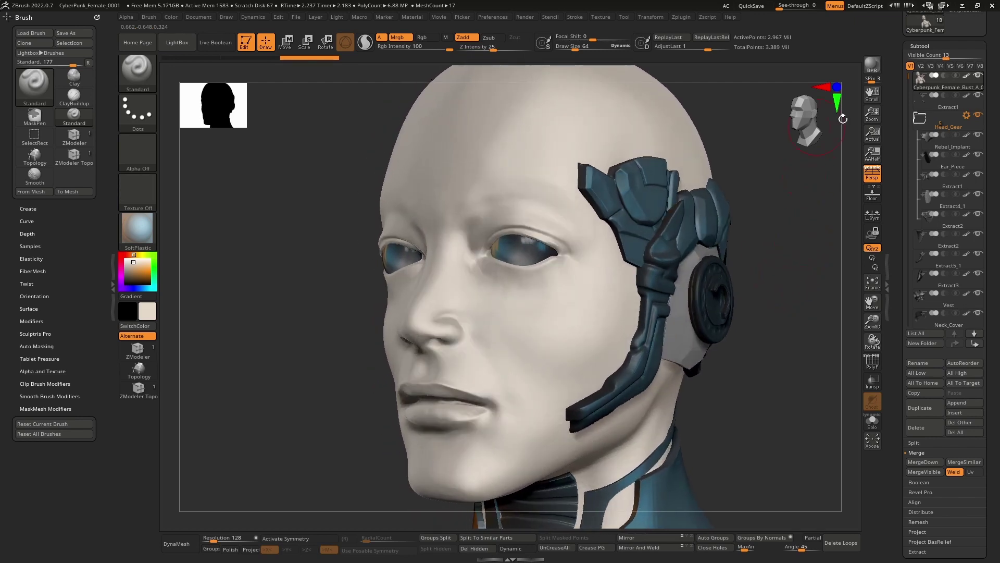
pyautogui.moveTo(793, 202); pyautogui.dragTo(792, 205)
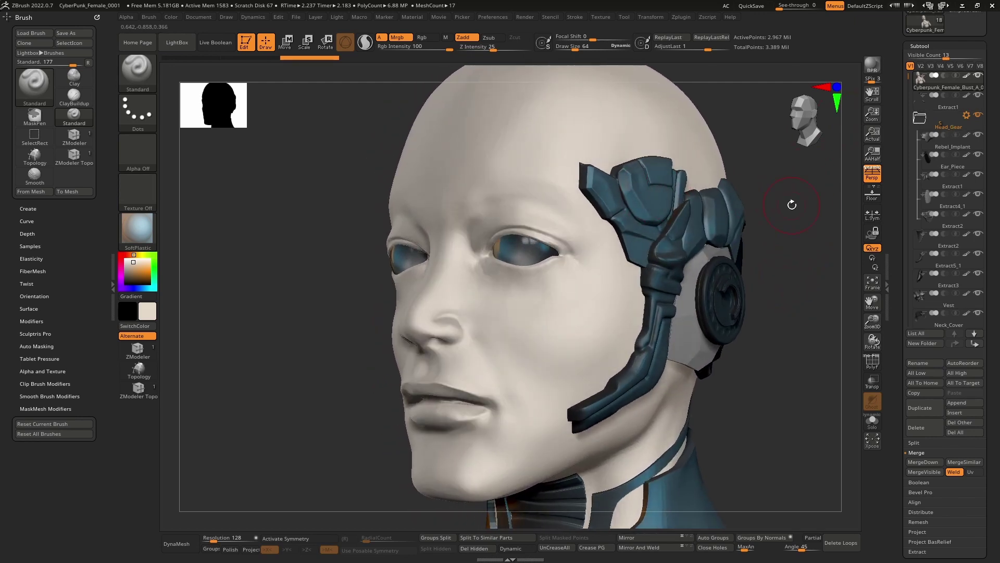
pyautogui.keyDown('alt'); pyautogui.click(659, 206); pyautogui.keyUp('alt')
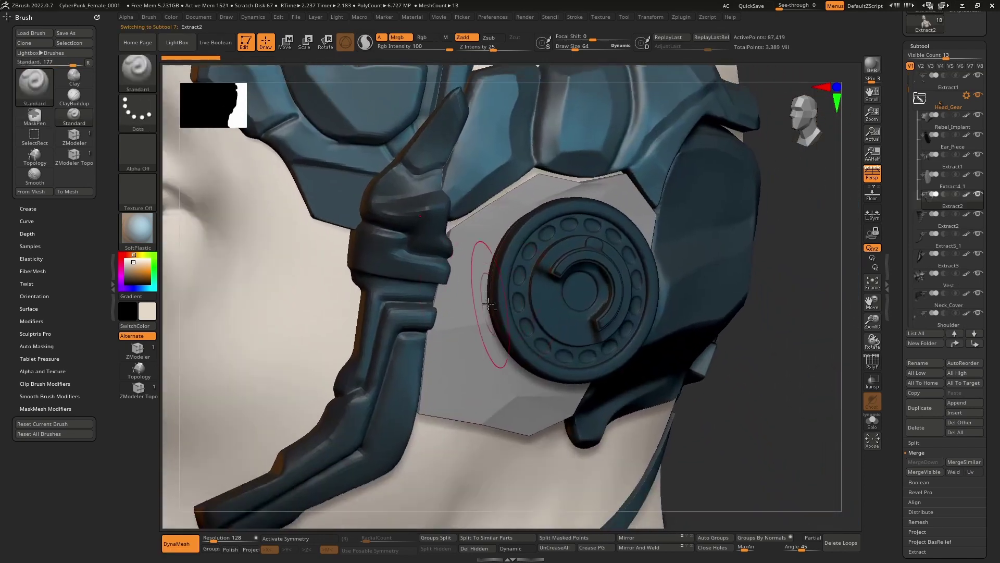
pyautogui.keyDown('alt'); pyautogui.click(488, 304); pyautogui.keyUp('alt')
pyautogui.moveTo(745, 339); pyautogui.dragTo(775, 379)
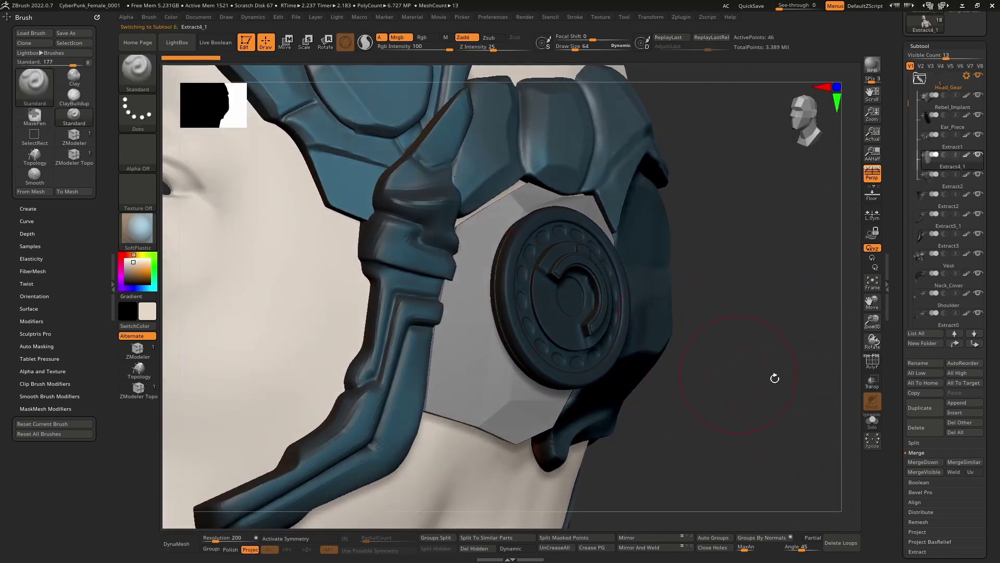
pyautogui.click(879, 364)
pyautogui.moveTo(771, 333); pyautogui.dragTo(528, 273)
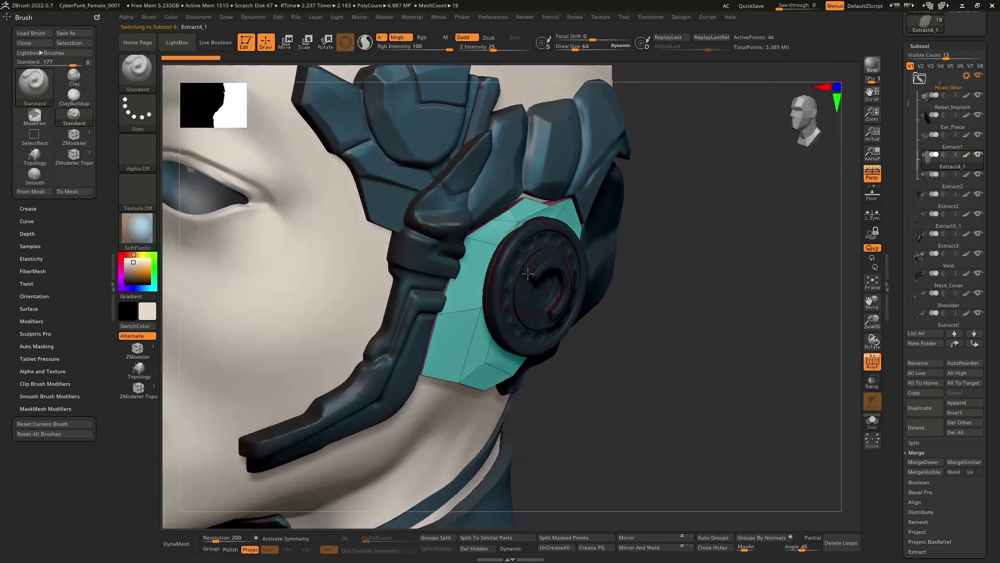
# Step: Make the blue temple headgear piece the active subtool and turn off the polyframe display
pyautogui.moveTo(528, 273)
pyautogui.mouseDown(button='right')
pyautogui.moveTo(509, 290)
pyautogui.moveTo(495, 256)
pyautogui.moveTo(534, 256)
pyautogui.moveTo(490, 255)
pyautogui.moveTo(458, 213)
pyautogui.moveTo(502, 232)
pyautogui.moveTo(473, 184)
pyautogui.moveTo(511, 282)
pyautogui.mouseUp(button='right')
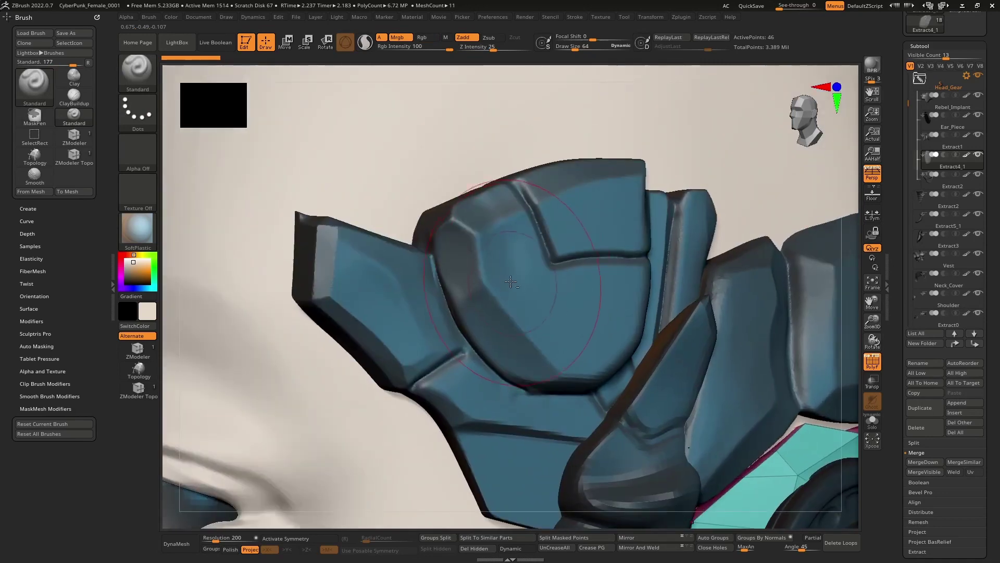
pyautogui.keyDown('alt'); pyautogui.click(510, 281); pyautogui.keyUp('alt')
pyautogui.click(872, 361)
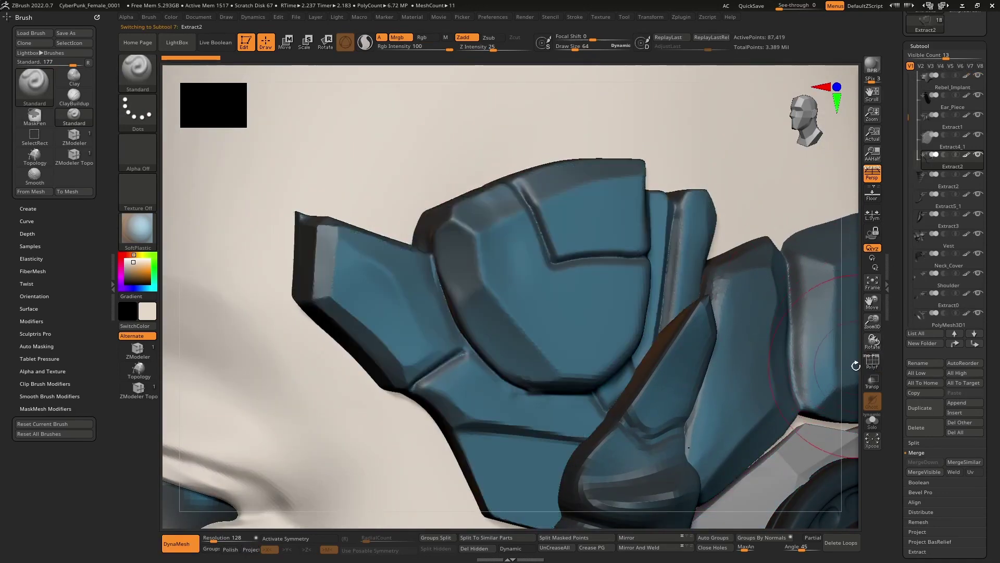
# Step: Polish the bevelled faces of the rounded temple panel with the hPolish brush at draw size 16, and smooth its front bevel
pyautogui.press('b')
pyautogui.press('h')
pyautogui.press('p')
pyautogui.press('[')
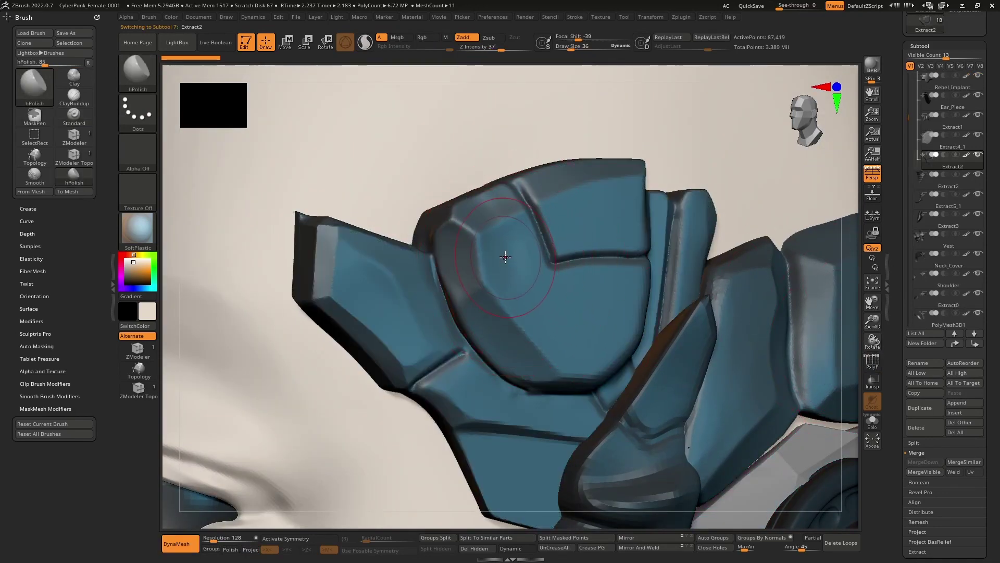
pyautogui.press('[')
pyautogui.moveTo(511, 260); pyautogui.dragTo(501, 237, button='right')
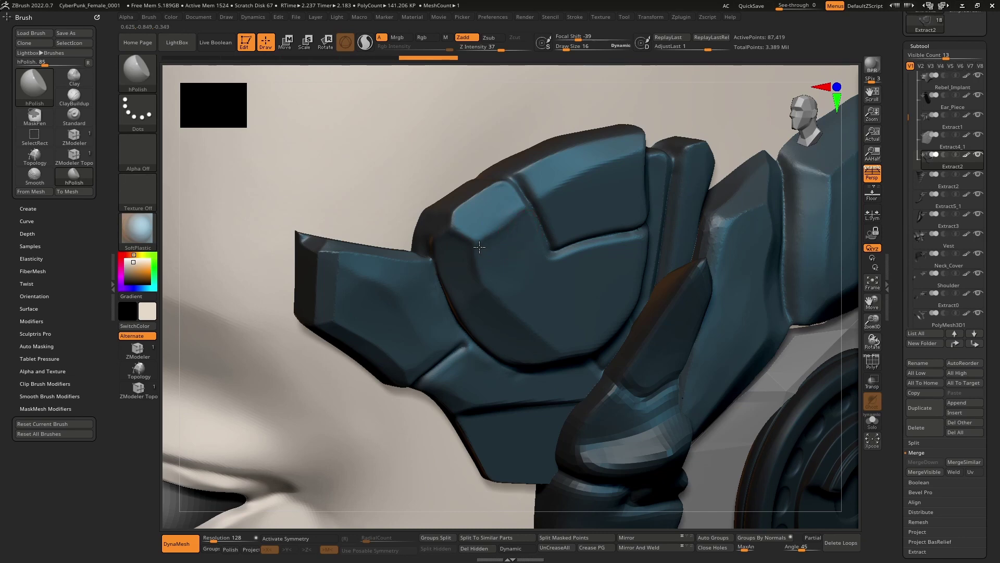
pyautogui.moveTo(505, 229); pyautogui.dragTo(468, 265, button='right')
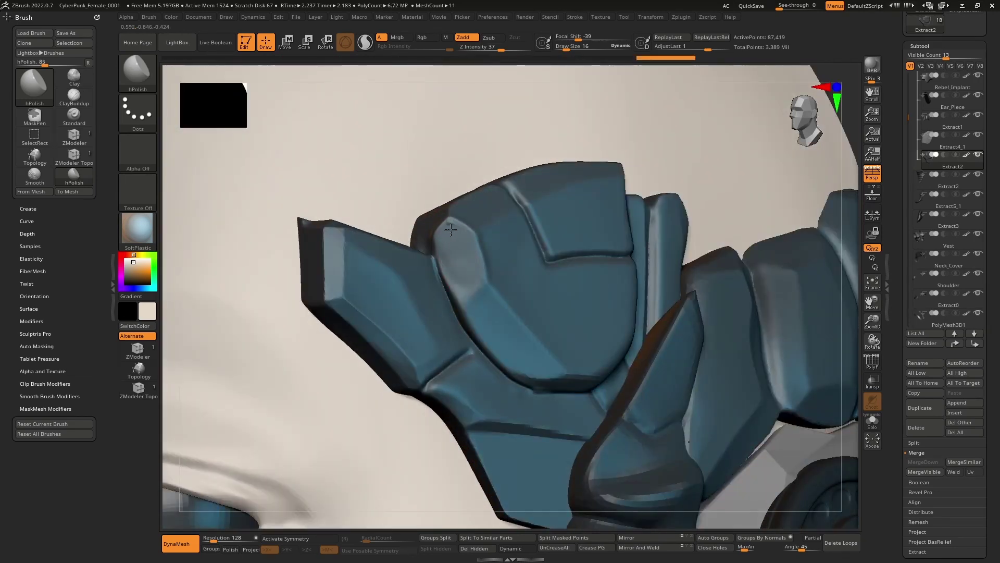
pyautogui.keyDown('shift'); pyautogui.moveTo(471, 270); pyautogui.dragTo(463, 276); pyautogui.keyUp('shift')
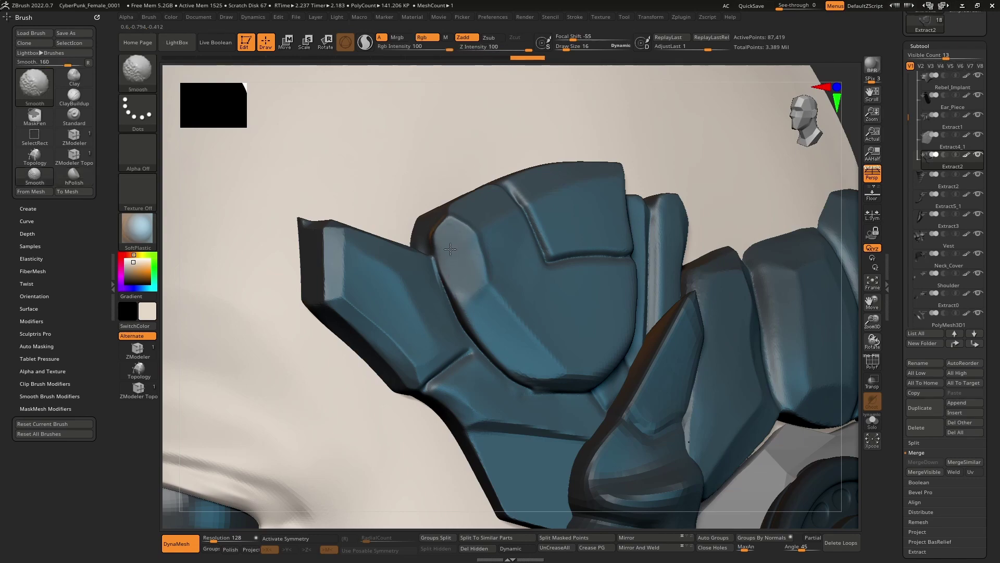
# Step: Make the grey faceted plate around the ear disc the active subtool, with the whole headset in view
pyautogui.moveTo(513, 251)
pyautogui.mouseDown(button='right')
pyautogui.moveTo(495, 260)
pyautogui.moveTo(503, 177)
pyautogui.moveTo(508, 235)
pyautogui.moveTo(543, 230)
pyautogui.moveTo(521, 315)
pyautogui.moveTo(492, 320)
pyautogui.moveTo(495, 412)
pyautogui.mouseUp(button='right')
pyautogui.keyDown('alt'); pyautogui.click(492, 320); pyautogui.keyUp('alt')
pyautogui.keyDown('alt'); pyautogui.moveTo(495, 411); pyautogui.dragTo(490, 271, button='right'); pyautogui.keyUp('alt')
pyautogui.keyDown('alt'); pyautogui.moveTo(490, 271); pyautogui.dragTo(509, 315, button='right'); pyautogui.keyUp('alt')
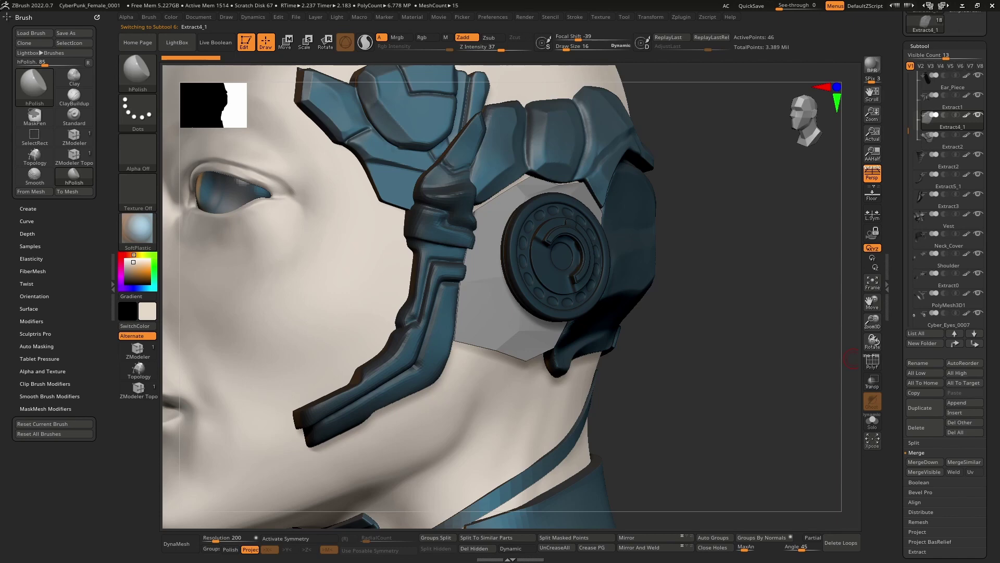
# Step: Switch to the reference image board and set its window to stay always on top
pyautogui.hotkey('alt', 'Tab')
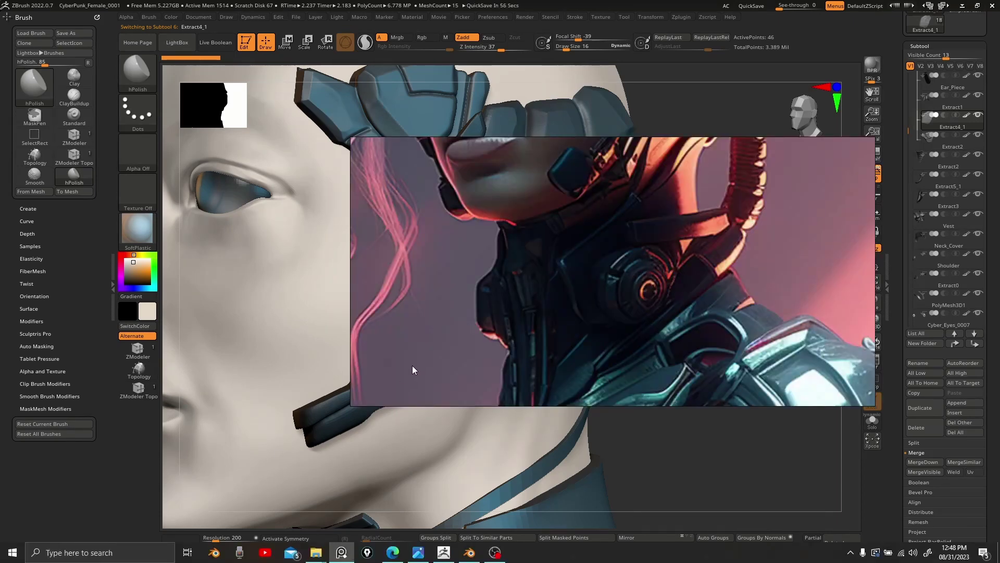
pyautogui.hotkey('ctrl', 'shift', 'a')
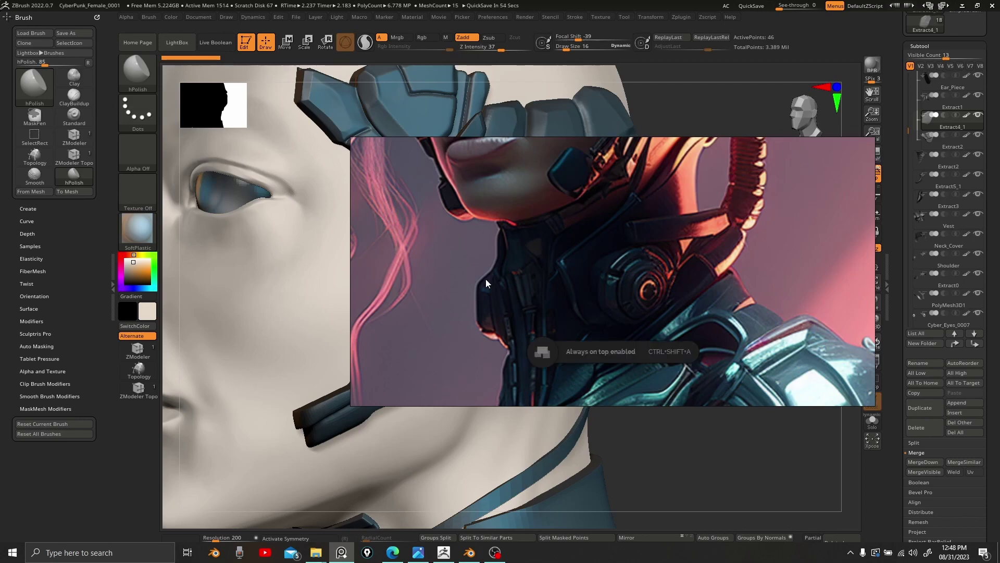
# Step: Examine the cyborg reference images, looking closely at the neck, collar and shoulder armour designs
pyautogui.scroll(-3, 510, 253)
pyautogui.scroll(6, 693, 271)
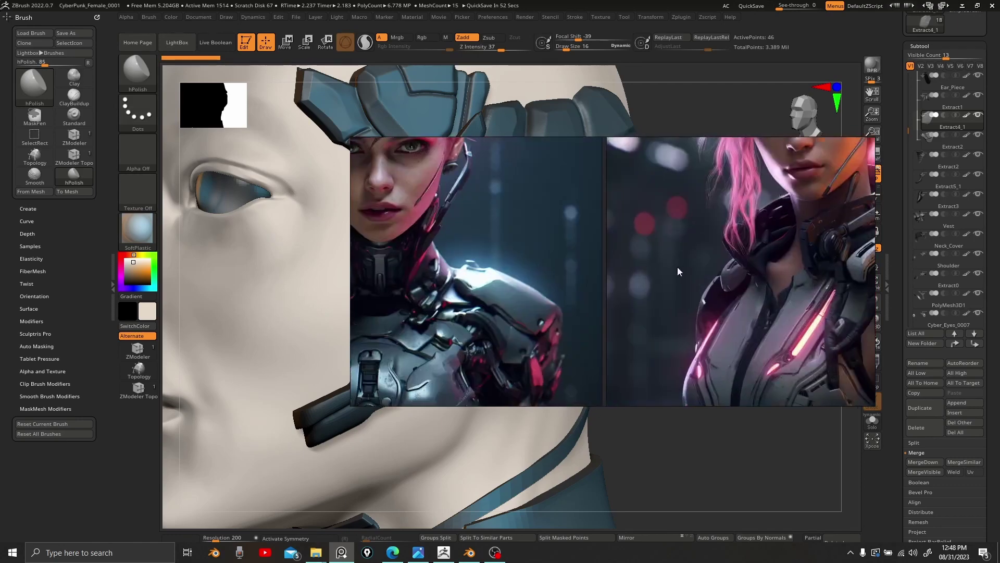
pyautogui.scroll(2, 642, 245)
pyautogui.scroll(-6, 619, 283)
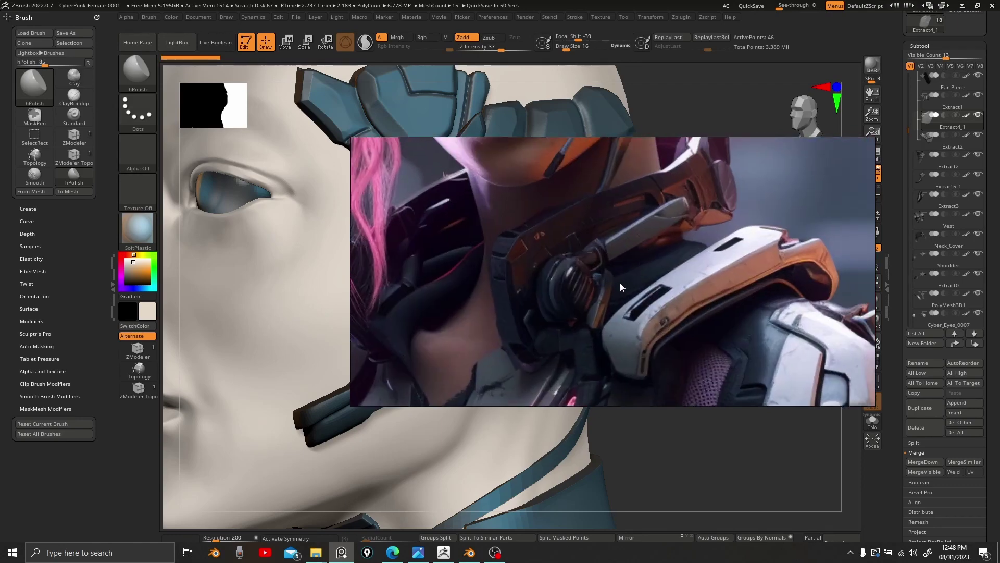
pyautogui.moveTo(834, 289); pyautogui.dragTo(527, 272, button='middle')
pyautogui.scroll(6, 646, 267)
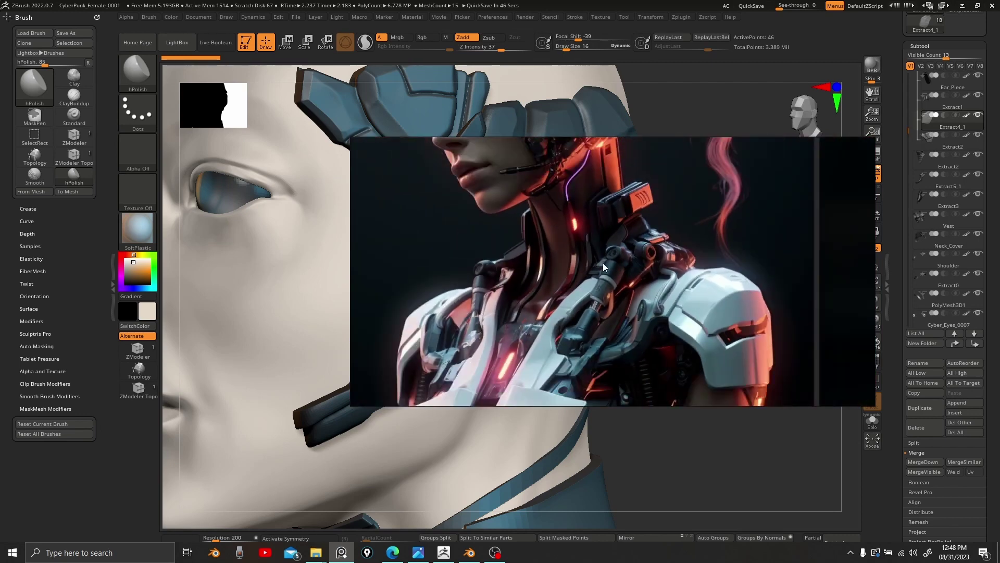
pyautogui.scroll(-3, 595, 283)
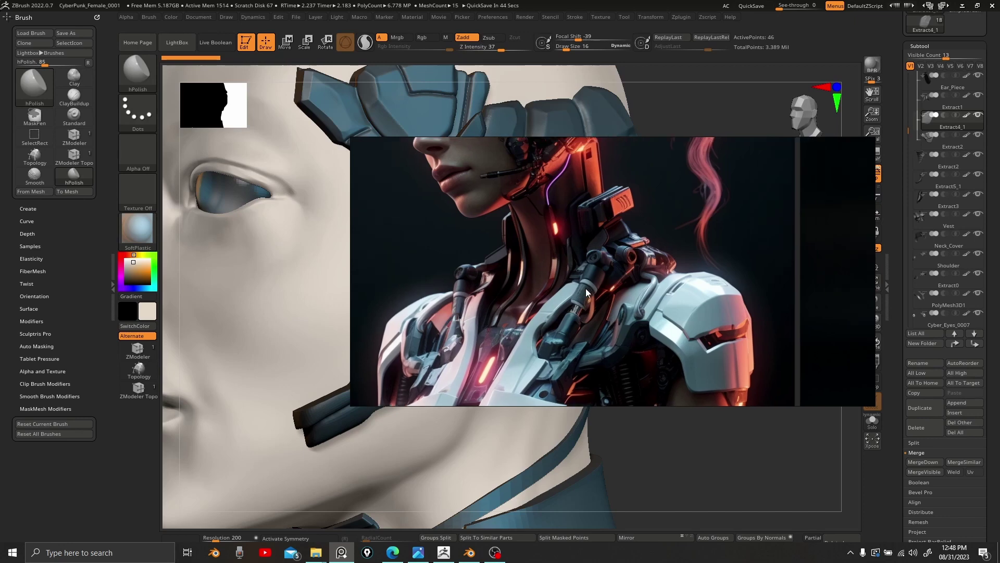
pyautogui.scroll(-1, 567, 301)
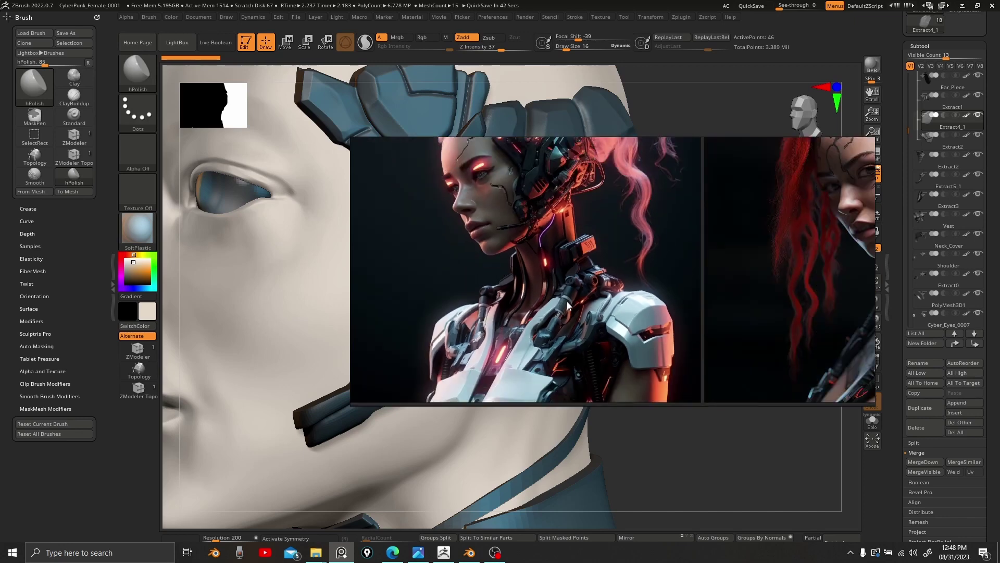
pyautogui.scroll(3, 567, 302)
pyautogui.scroll(-1, 567, 301)
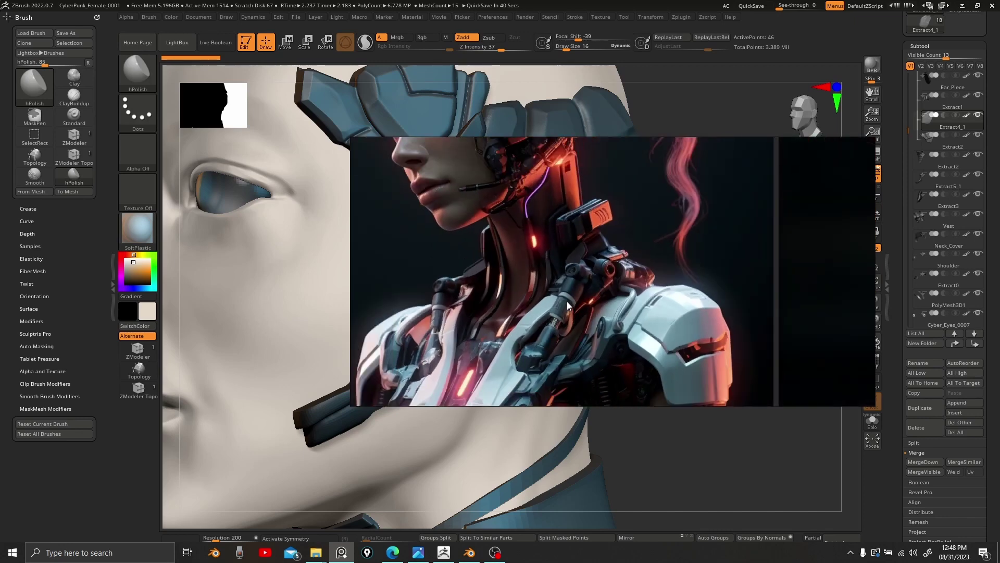
# Step: Compare the white shoulder plates, neck pistons and cabled collars across the cyborg reference images
pyautogui.scroll(2, 570, 300)
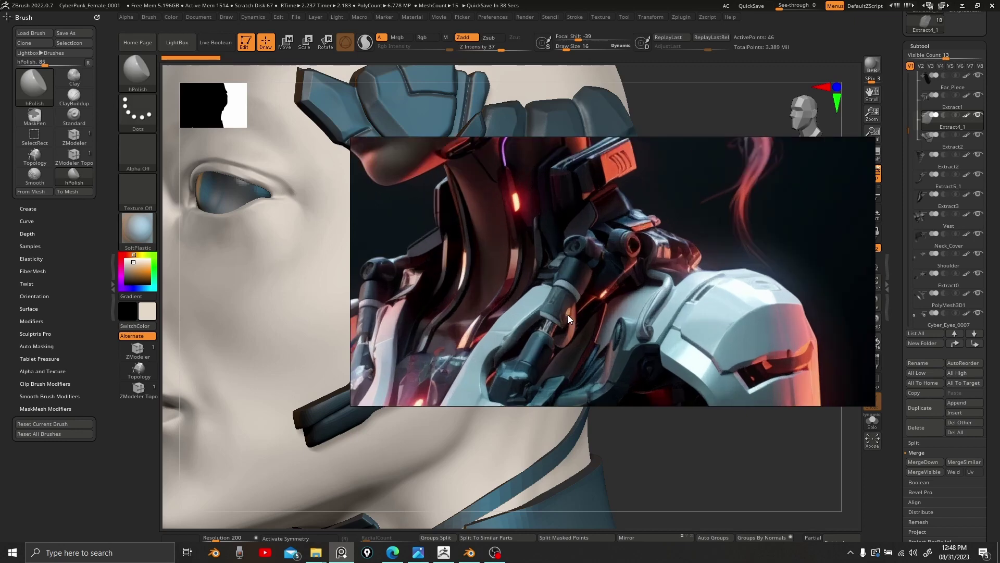
pyautogui.scroll(-5, 568, 315)
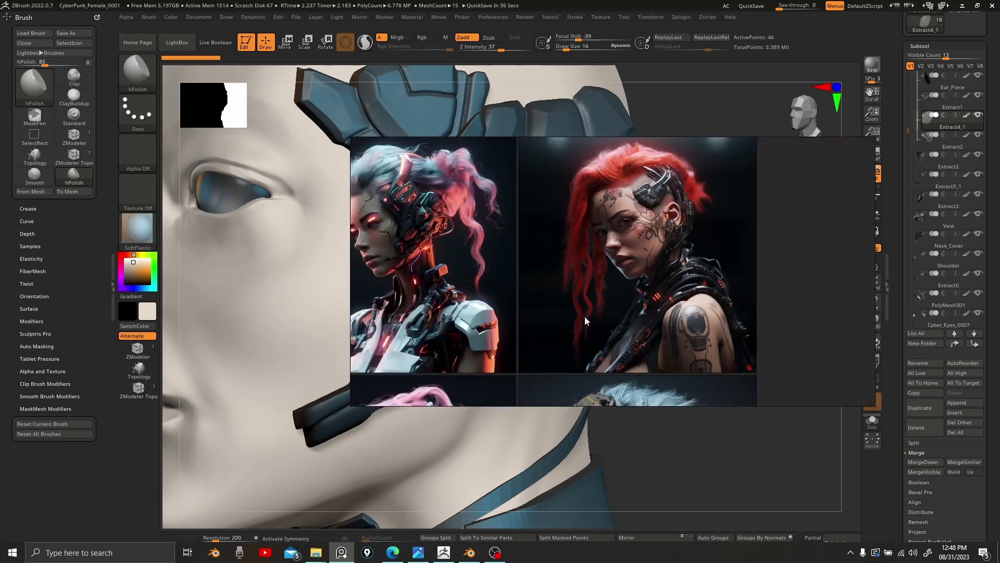
pyautogui.scroll(5, 705, 282)
pyautogui.moveTo(443, 300); pyautogui.dragTo(661, 249, button='middle')
pyautogui.scroll(-5, 707, 289)
pyautogui.scroll(5, 709, 284)
pyautogui.scroll(-6, 599, 257)
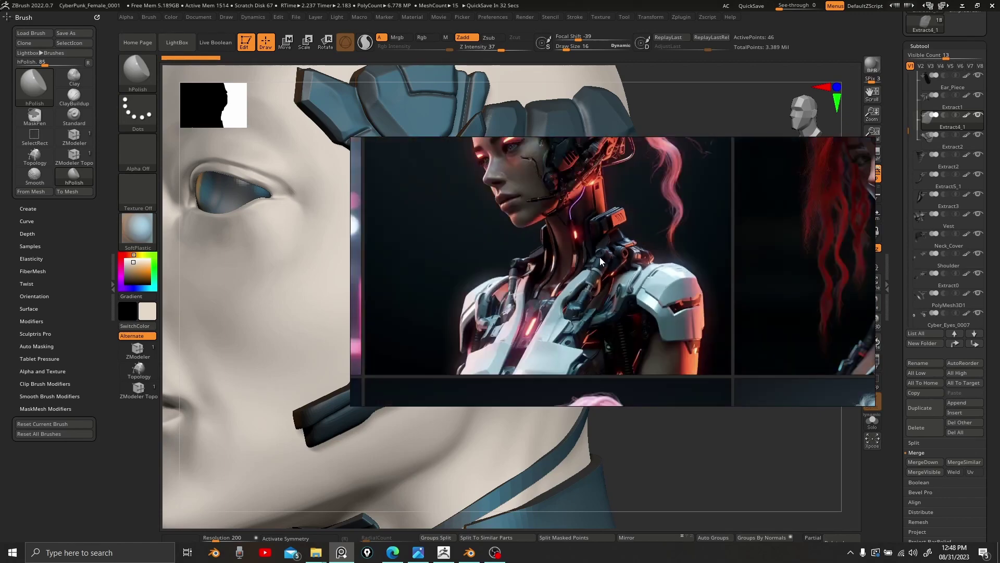
pyautogui.moveTo(599, 257)
pyautogui.mouseDown(button='middle')
pyautogui.moveTo(686, 191)
pyautogui.moveTo(704, 134)
pyautogui.mouseUp(button='middle')
pyautogui.scroll(5, 701, 289)
pyautogui.moveTo(724, 345)
pyautogui.mouseDown(button='middle')
pyautogui.moveTo(702, 288)
pyautogui.moveTo(588, 264)
pyautogui.mouseUp(button='middle')
pyautogui.scroll(2, 657, 286)
pyautogui.scroll(-5, 655, 285)
pyautogui.scroll(5, 646, 264)
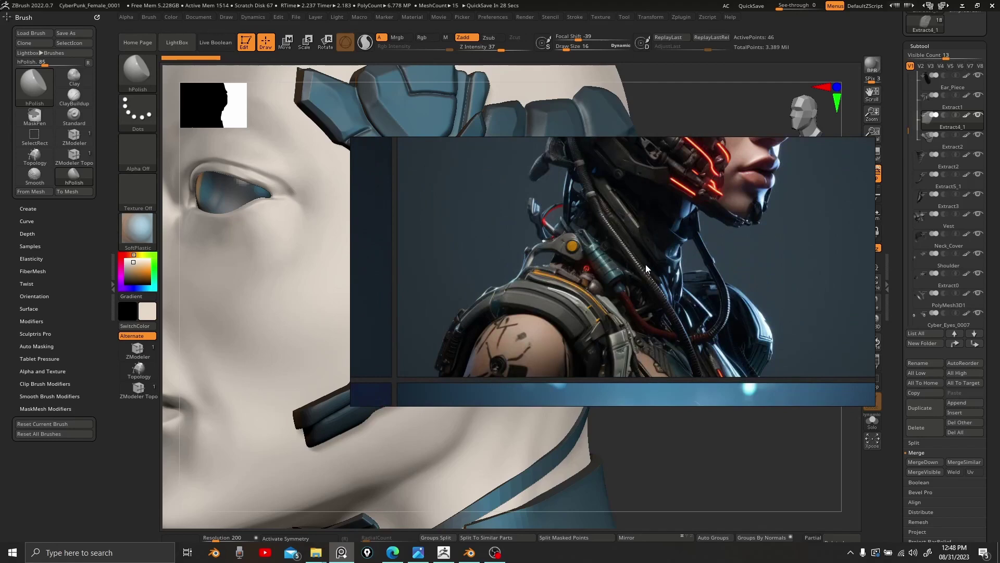
pyautogui.scroll(-2, 646, 264)
pyautogui.scroll(-4, 629, 258)
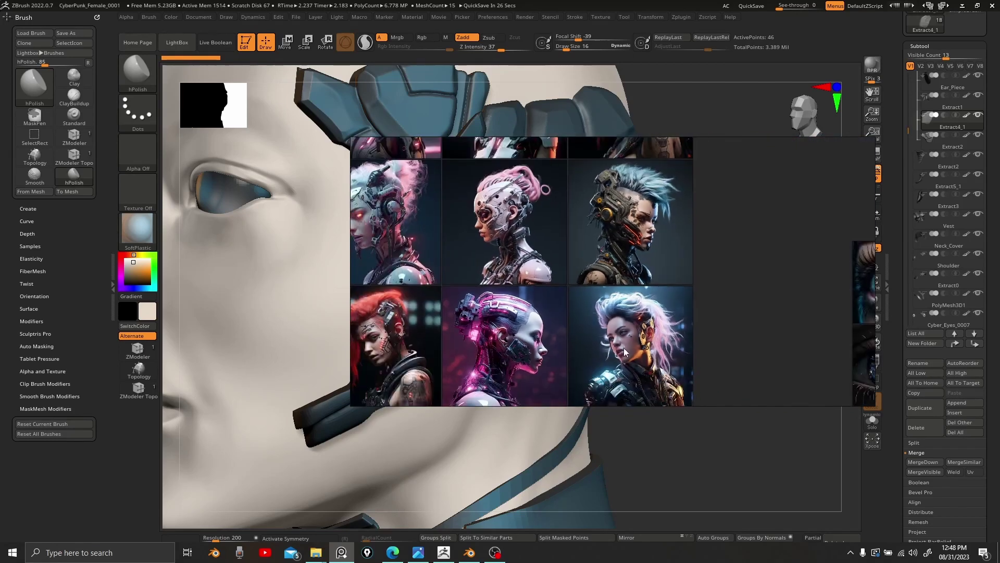
# Step: Frame the pink-haired reference with the round mechanical shoulder and move the reference board clear of the ear model
pyautogui.scroll(6, 624, 348)
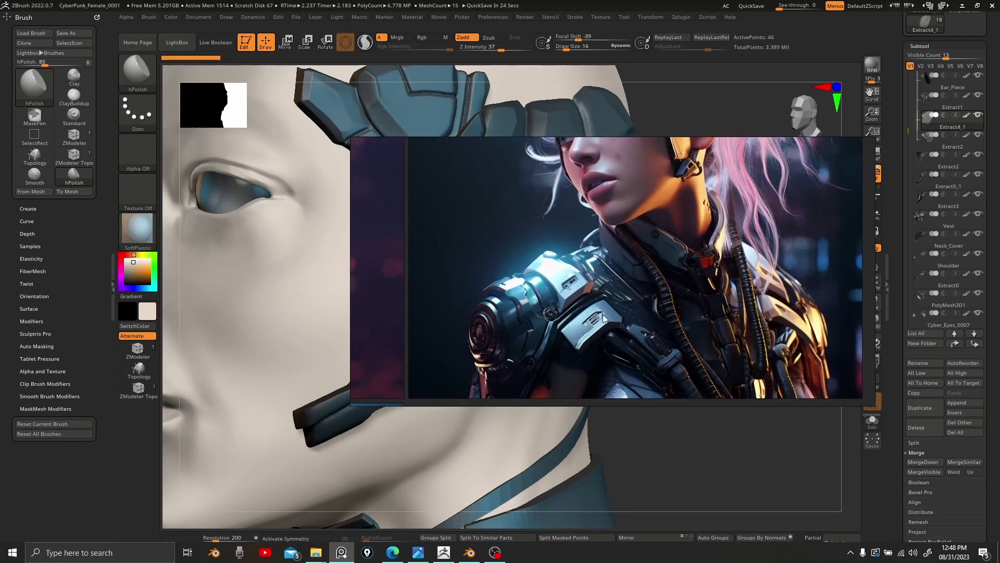
pyautogui.moveTo(602, 314); pyautogui.dragTo(601, 312, button='middle')
pyautogui.scroll(-3, 562, 292)
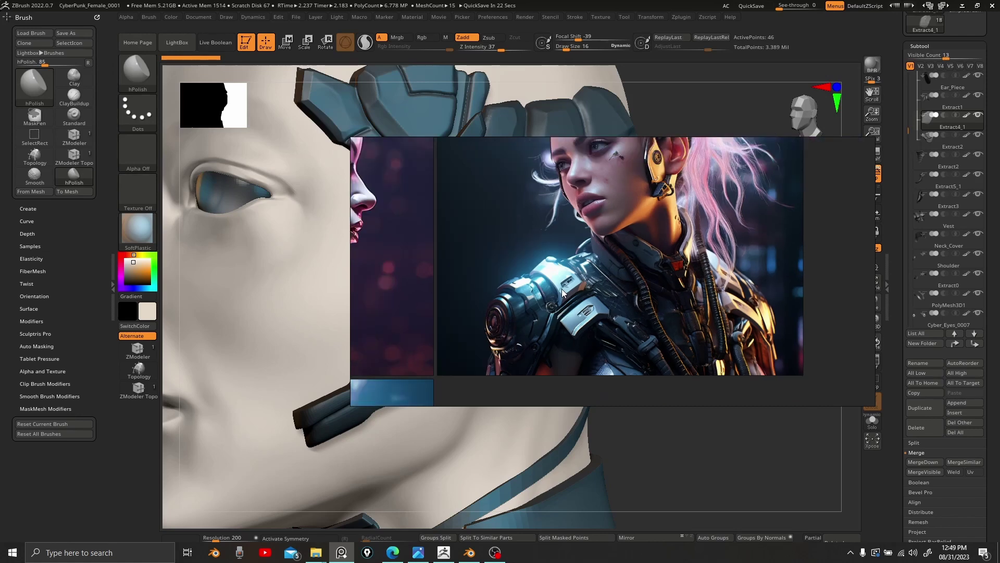
pyautogui.scroll(3, 562, 293)
pyautogui.scroll(-3, 562, 290)
pyautogui.moveTo(571, 290); pyautogui.dragTo(208, 405)
pyautogui.scroll(-2, 214, 408)
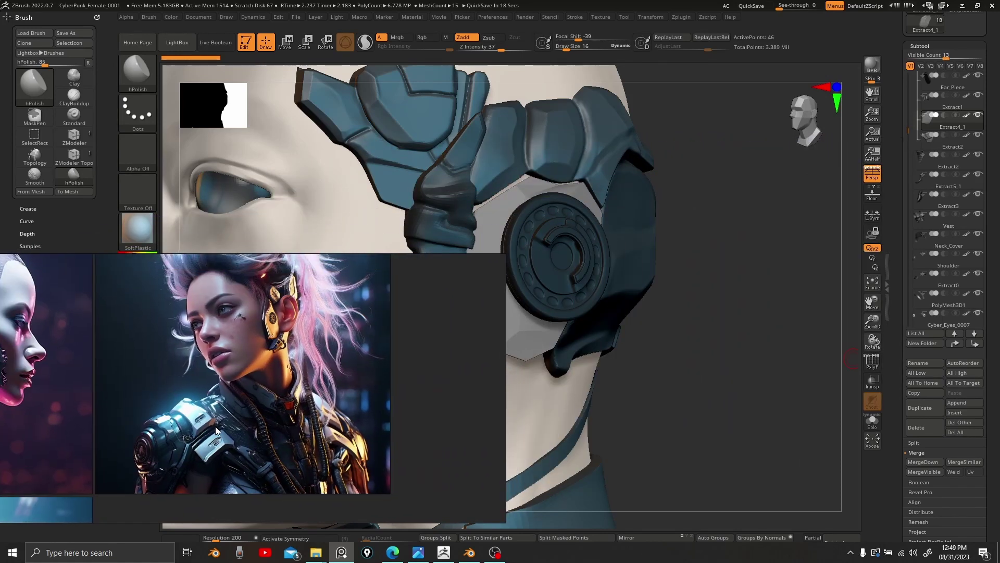
pyautogui.click(261, 403)
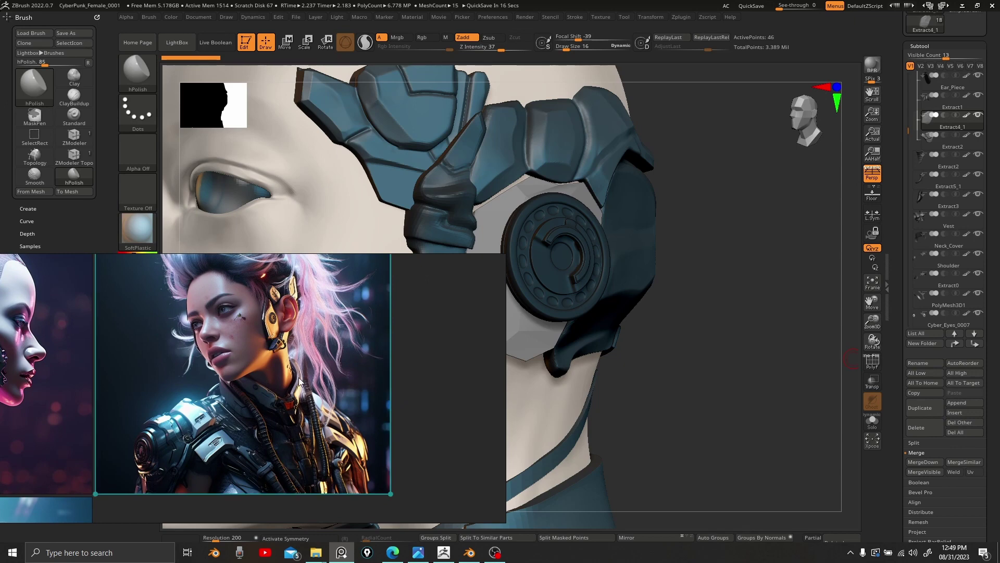
# Step: Make the oval shoulder pad the active subtool and display its polygon wireframe
pyautogui.moveTo(609, 358); pyautogui.dragTo(632, 334)
pyautogui.click(678, 320)
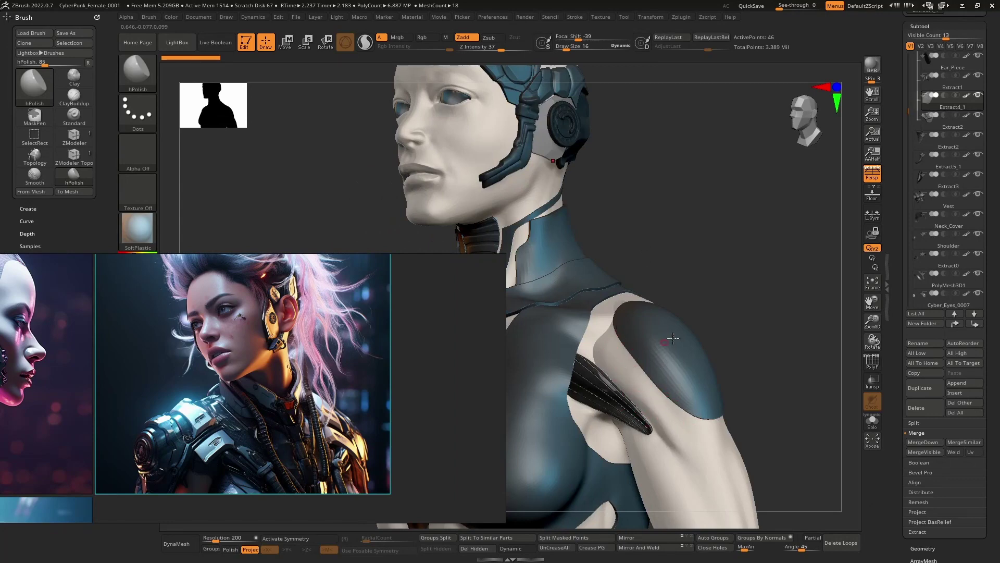
pyautogui.moveTo(639, 357)
pyautogui.mouseDown(button='right')
pyautogui.moveTo(651, 361)
pyautogui.moveTo(607, 365)
pyautogui.moveTo(662, 359)
pyautogui.moveTo(686, 389)
pyautogui.moveTo(654, 355)
pyautogui.mouseUp(button='right')
pyautogui.keyDown('alt'); pyautogui.click(675, 371); pyautogui.keyUp('alt')
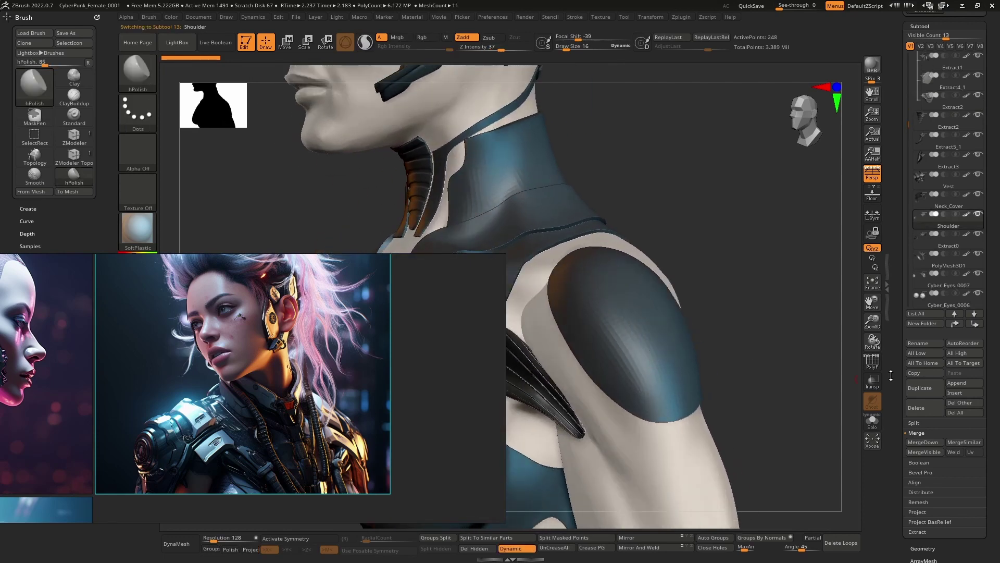
pyautogui.click(870, 365)
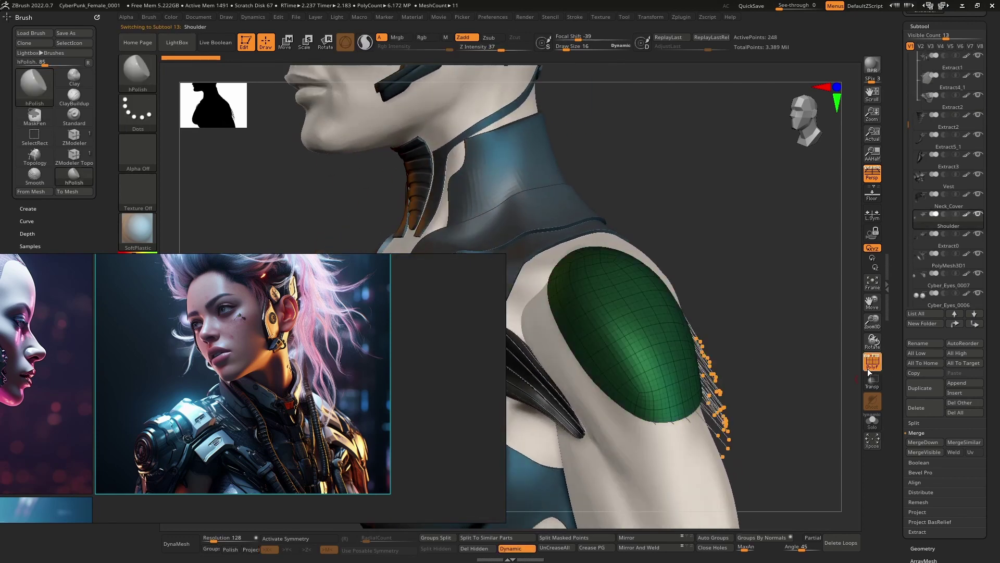
# Step: Insert an IMM Primitives cylinder on the outer shoulder pad and separate it from the pad with Split Masked Points
pyautogui.click(142, 71)
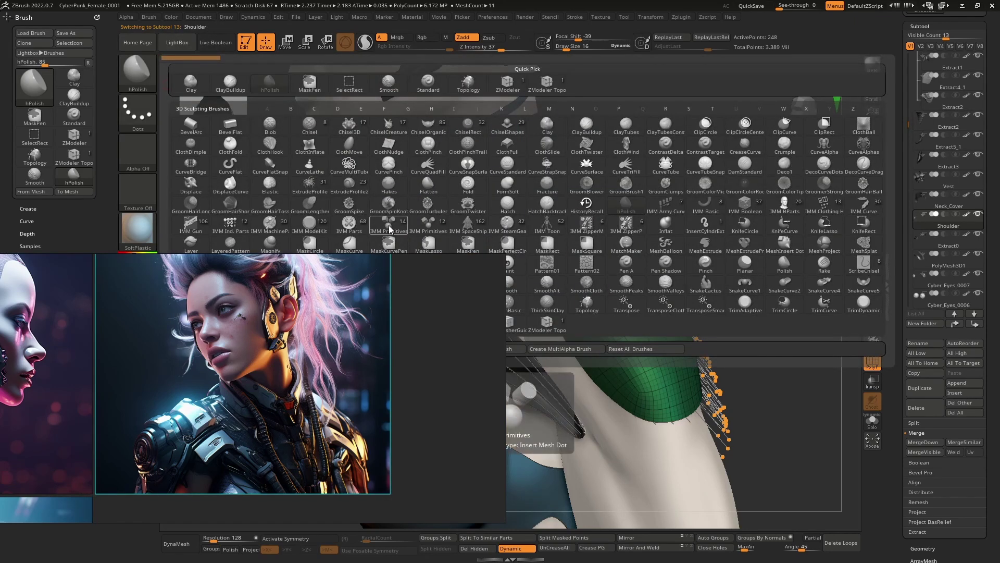
pyautogui.click(388, 225)
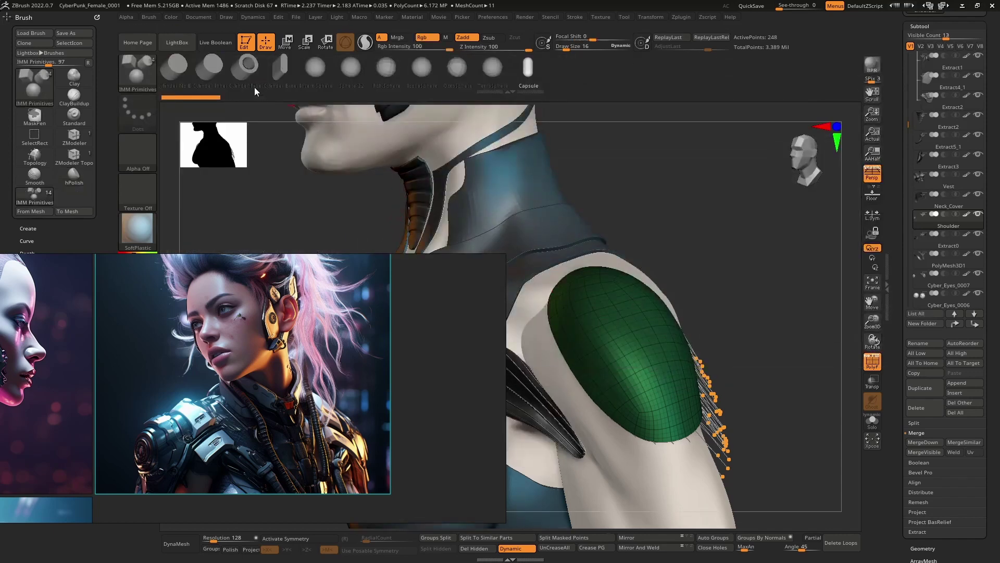
pyautogui.click(177, 66)
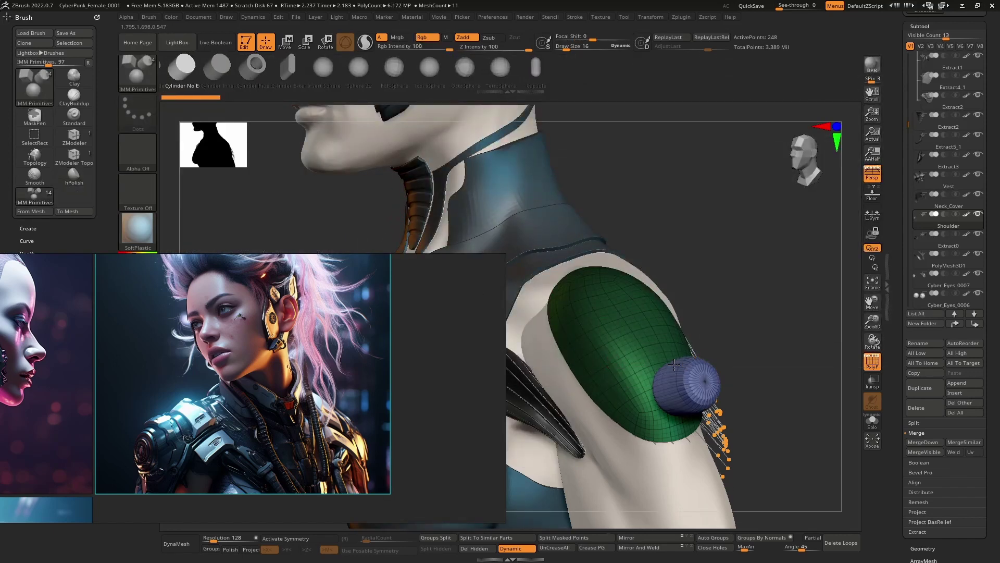
pyautogui.moveTo(674, 365); pyautogui.dragTo(677, 345)
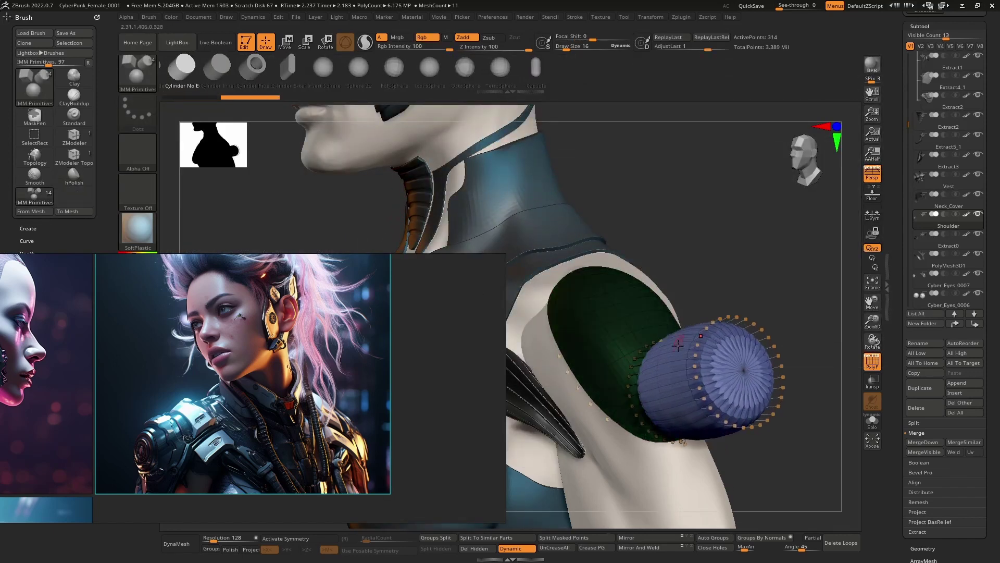
pyautogui.click(576, 537)
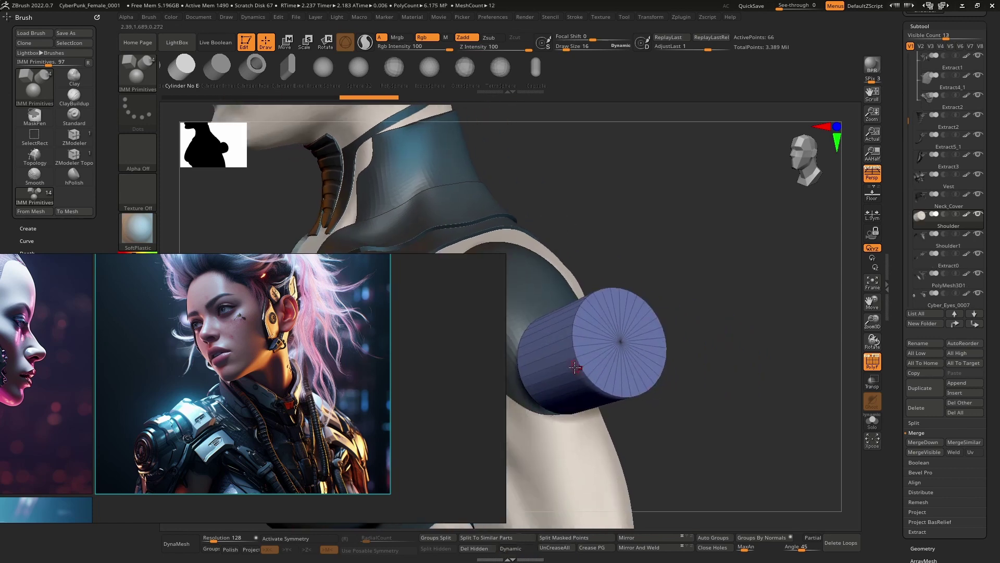
# Step: Flatten the cylinder into a thick disc, then scale, rotate and seat it against the outer shoulder pad
pyautogui.press('w')
pyautogui.moveTo(575, 368); pyautogui.dragTo(616, 338)
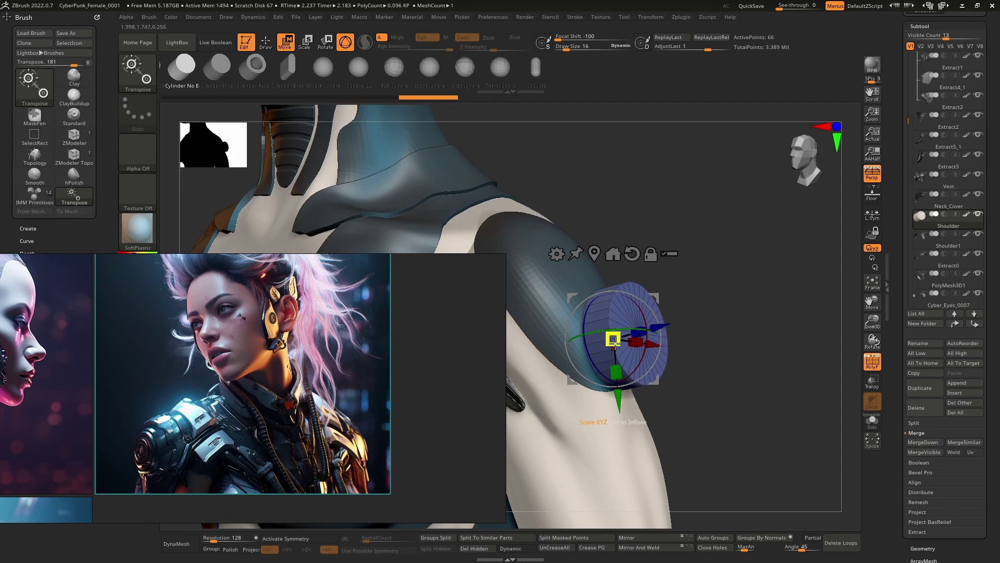
pyautogui.moveTo(613, 356); pyautogui.dragTo(640, 312)
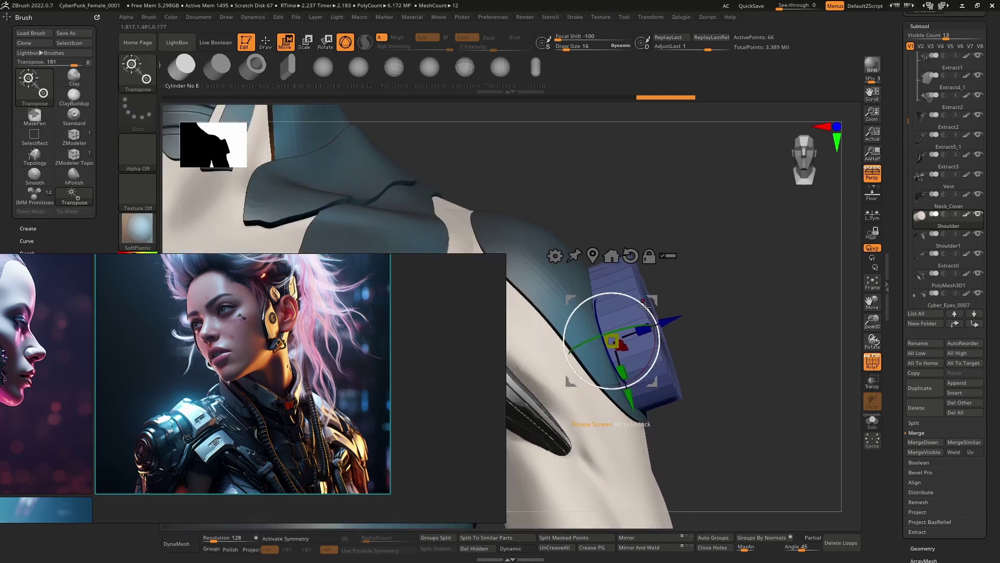
pyautogui.moveTo(647, 326); pyautogui.dragTo(642, 354)
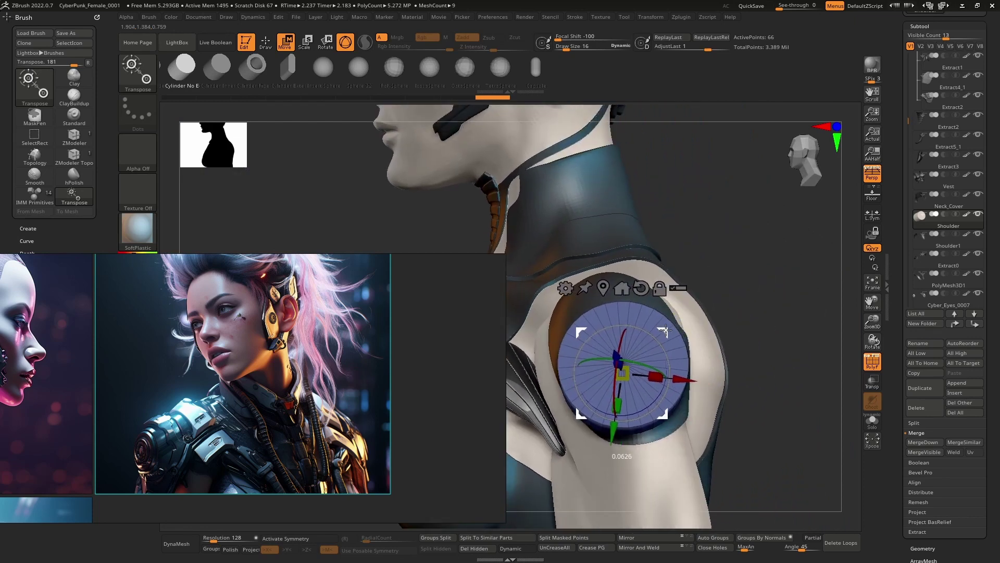
pyautogui.moveTo(637, 313)
pyautogui.mouseDown()
pyautogui.moveTo(632, 212)
pyautogui.moveTo(677, 250)
pyautogui.mouseUp()
# Step: Mirror and weld the shoulder disc onto the opposite shoulder and check its fit up close
pyautogui.press('q')
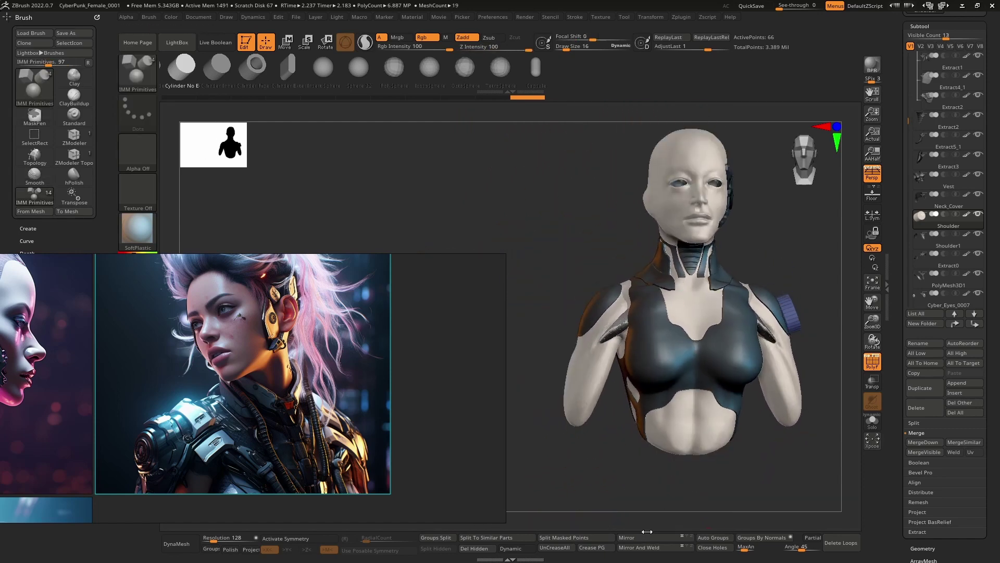
pyautogui.click(652, 539)
pyautogui.moveTo(655, 485); pyautogui.dragTo(651, 311)
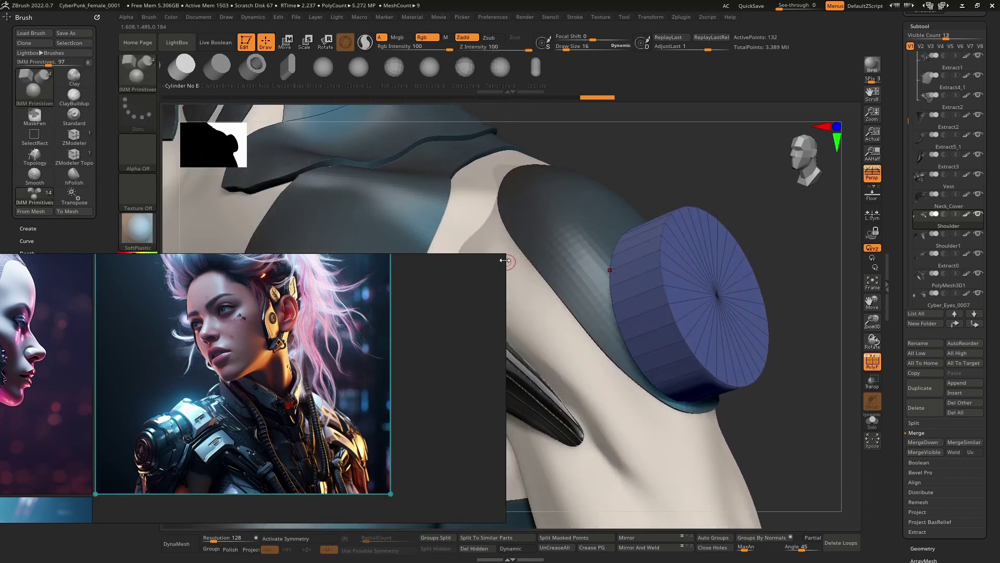
# Step: Pull the pink-haired shoulder armour image and the teal-haired portrait out of the grid, side by side below the eye references
pyautogui.scroll(-5, 377, 306)
pyautogui.moveTo(266, 352); pyautogui.dragTo(394, 408)
pyautogui.moveTo(394, 408); pyautogui.dragTo(483, 465, button='middle')
pyautogui.scroll(5, 145, 314)
pyautogui.moveTo(144, 314); pyautogui.dragTo(138, 361, button='middle')
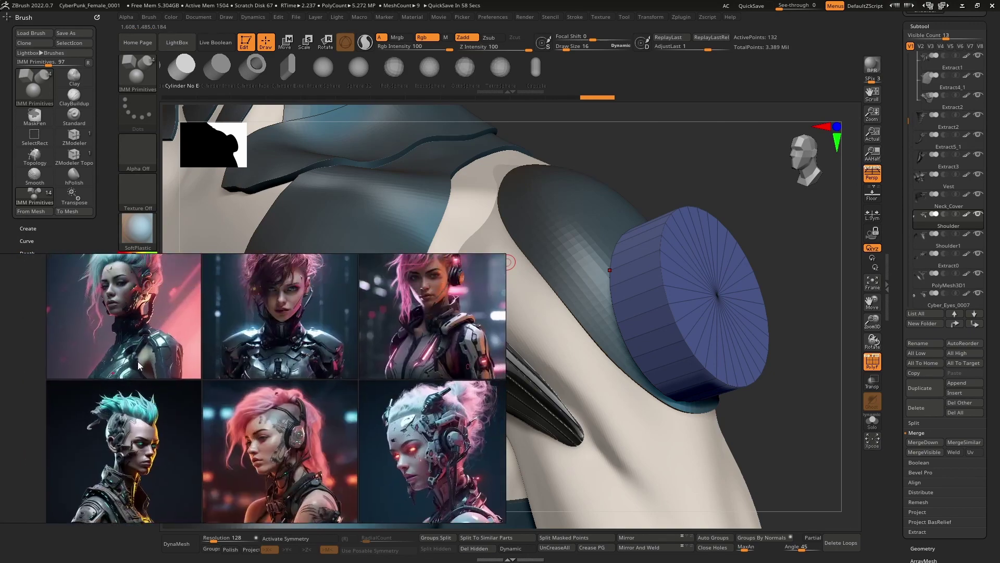
pyautogui.scroll(-1, 129, 332)
pyautogui.scroll(4, 139, 326)
pyautogui.scroll(-6, 139, 326)
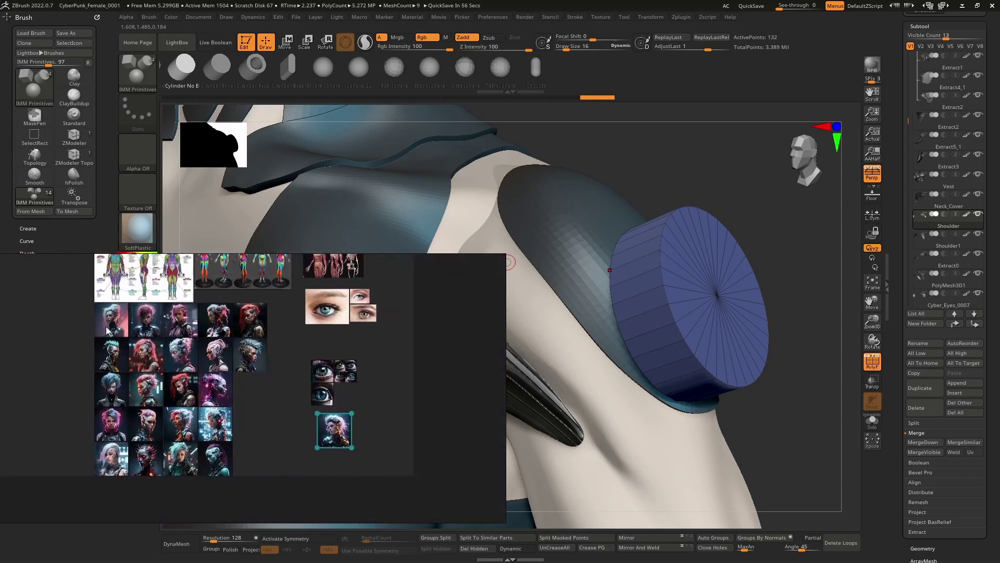
pyautogui.moveTo(108, 330); pyautogui.dragTo(368, 434)
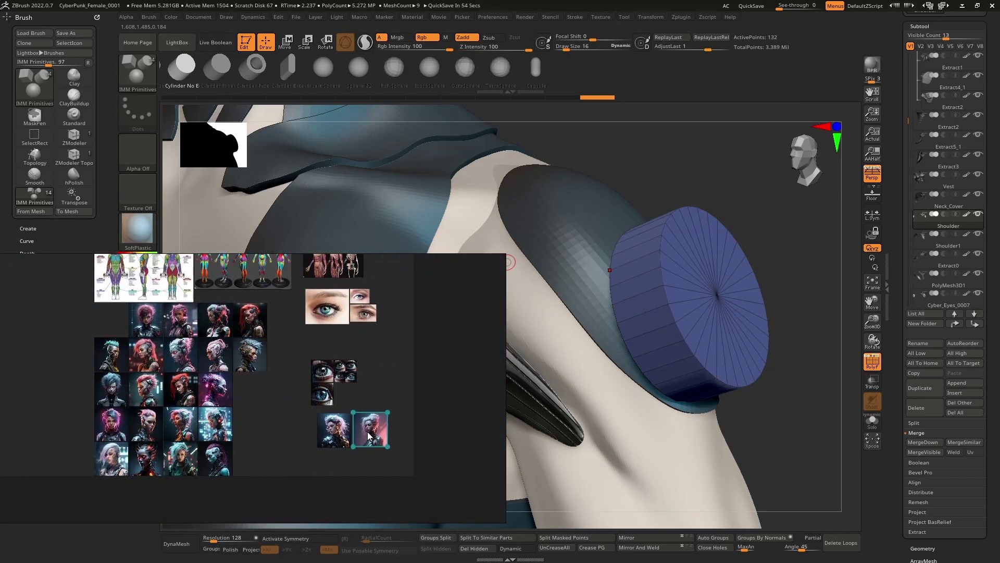
# Step: Flip the pink-haired reference image horizontally and frame it together with the teal-haired portrait
pyautogui.scroll(2, 363, 389)
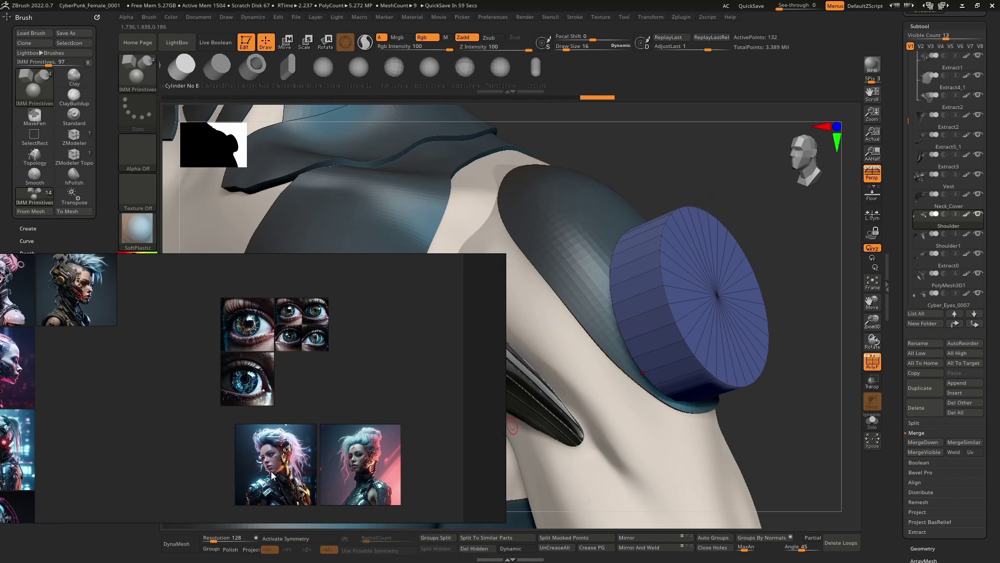
pyautogui.scroll(4, 239, 509)
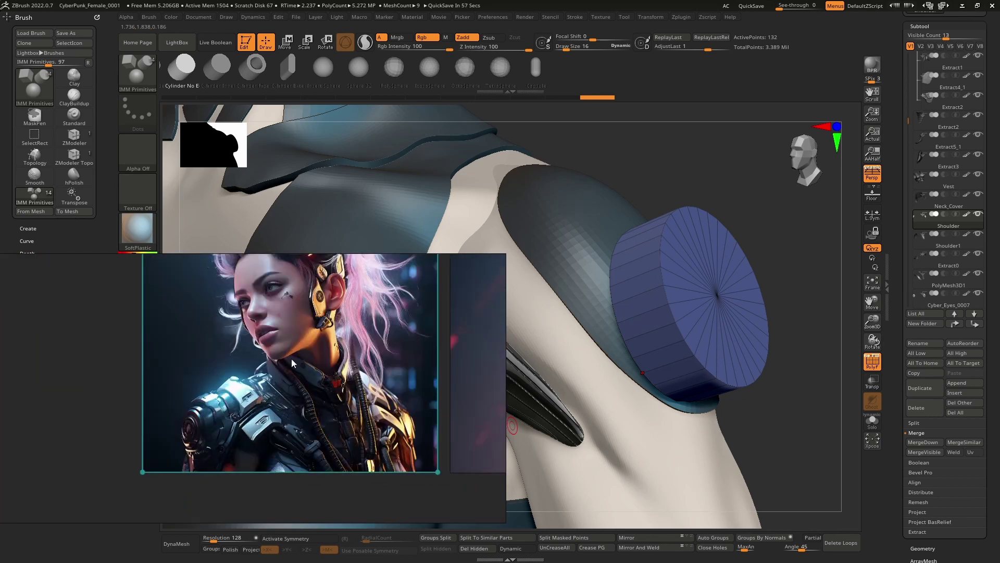
pyautogui.click(308, 363)
pyautogui.keyDown('alt'); pyautogui.keyDown('shift'); pyautogui.moveTo(308, 359); pyautogui.dragTo(274, 361); pyautogui.keyUp('shift'); pyautogui.keyUp('alt')
pyautogui.moveTo(325, 363); pyautogui.dragTo(312, 386, button='middle')
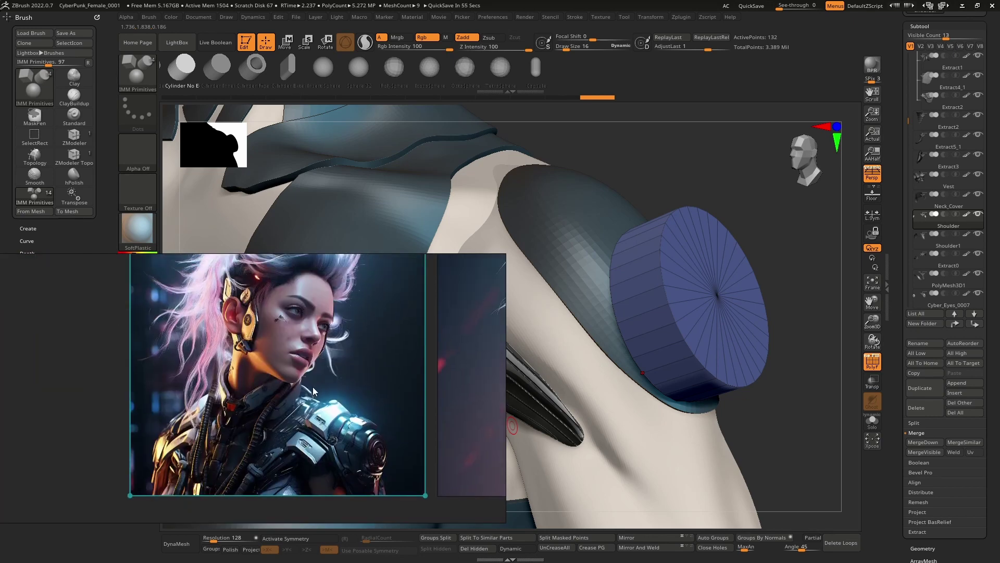
pyautogui.scroll(-2, 312, 386)
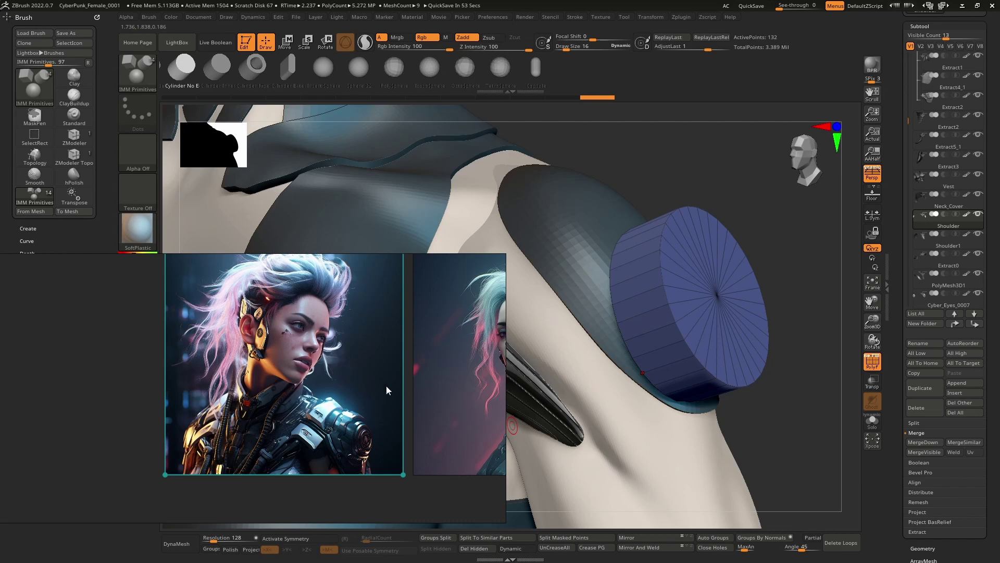
pyautogui.moveTo(351, 395)
pyautogui.keyDown('alt'); pyautogui.keyDown('shift'); pyautogui.mouseDown()
pyautogui.moveTo(302, 391)
pyautogui.moveTo(356, 379)
pyautogui.mouseUp(); pyautogui.keyUp('shift'); pyautogui.keyUp('alt')
pyautogui.moveTo(341, 358); pyautogui.dragTo(182, 391, button='middle')
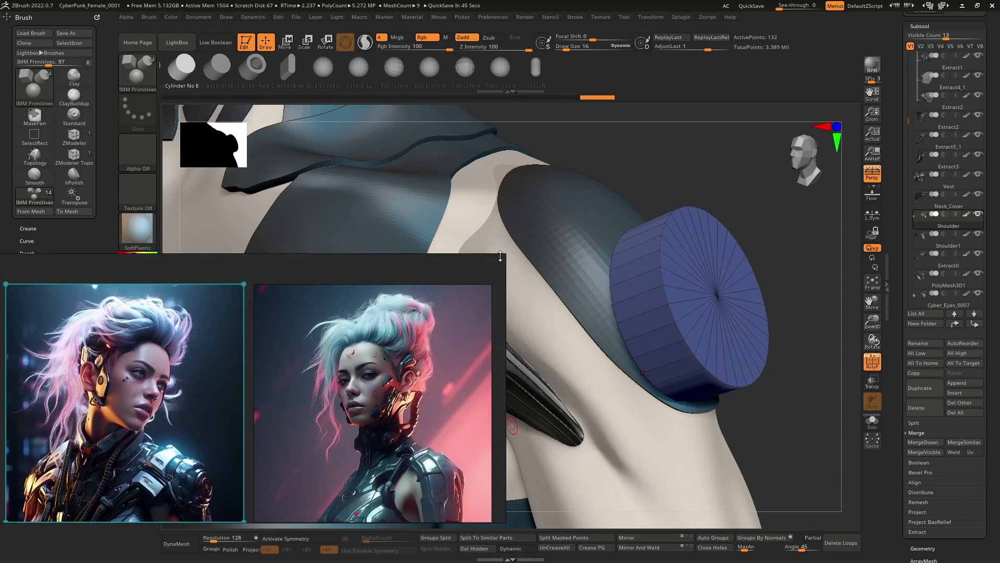
# Step: Narrow the reference board window and frame the flipped portrait's head and mechanical shoulder in it
pyautogui.moveTo(505, 256); pyautogui.dragTo(458, 254)
pyautogui.scroll(8, 383, 435)
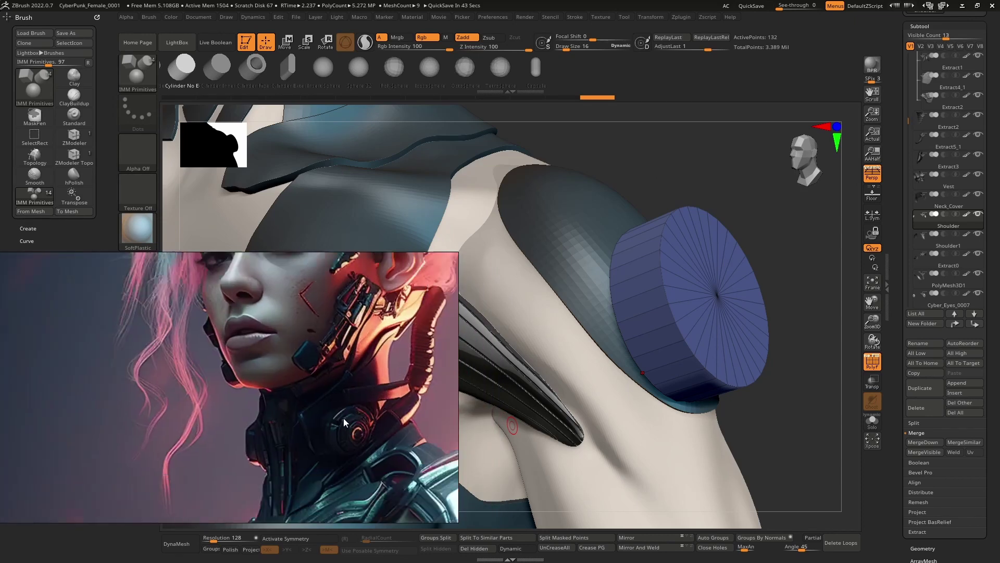
pyautogui.scroll(-10, 416, 276)
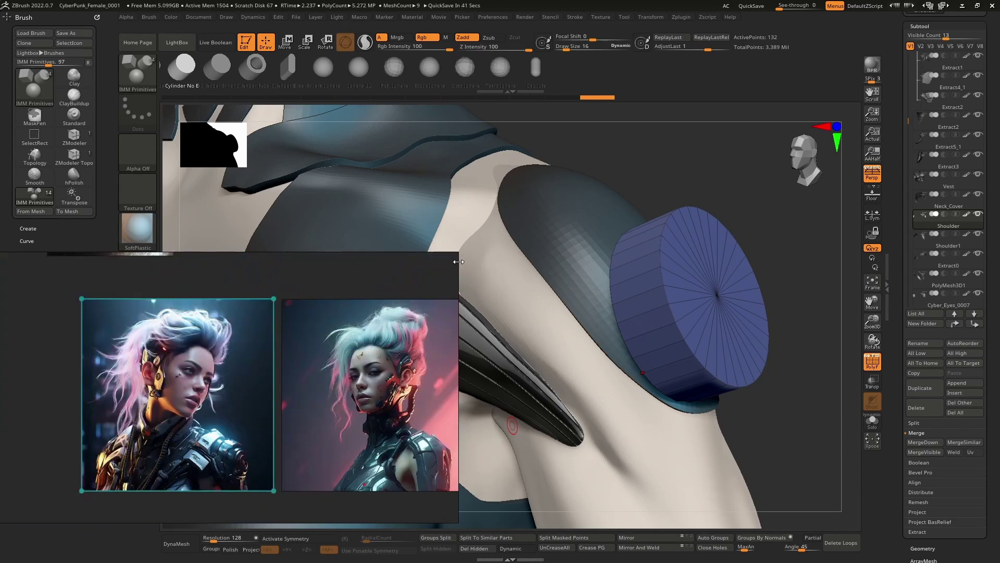
pyautogui.moveTo(453, 254); pyautogui.dragTo(264, 262)
pyautogui.scroll(6, 146, 414)
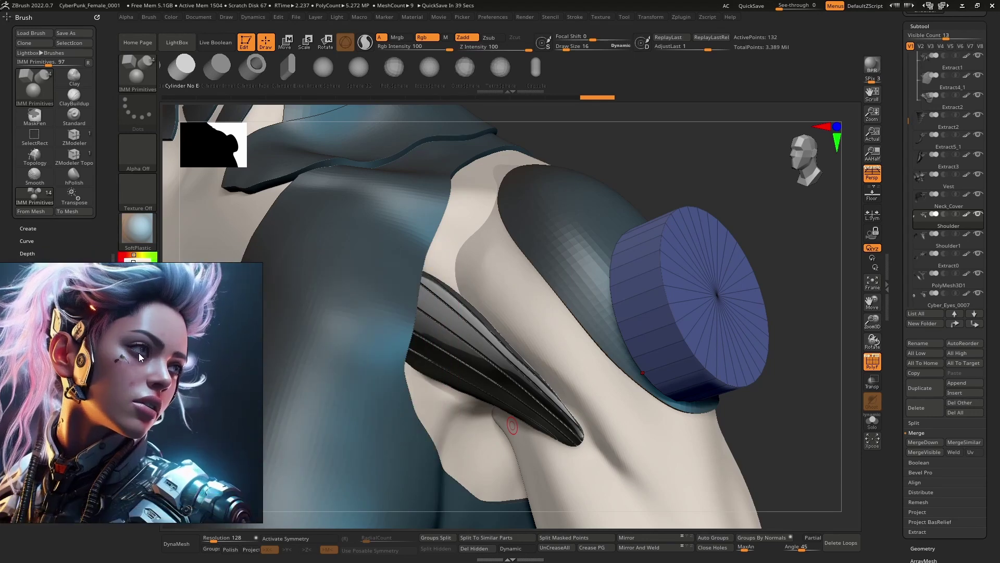
pyautogui.scroll(-2, 165, 376)
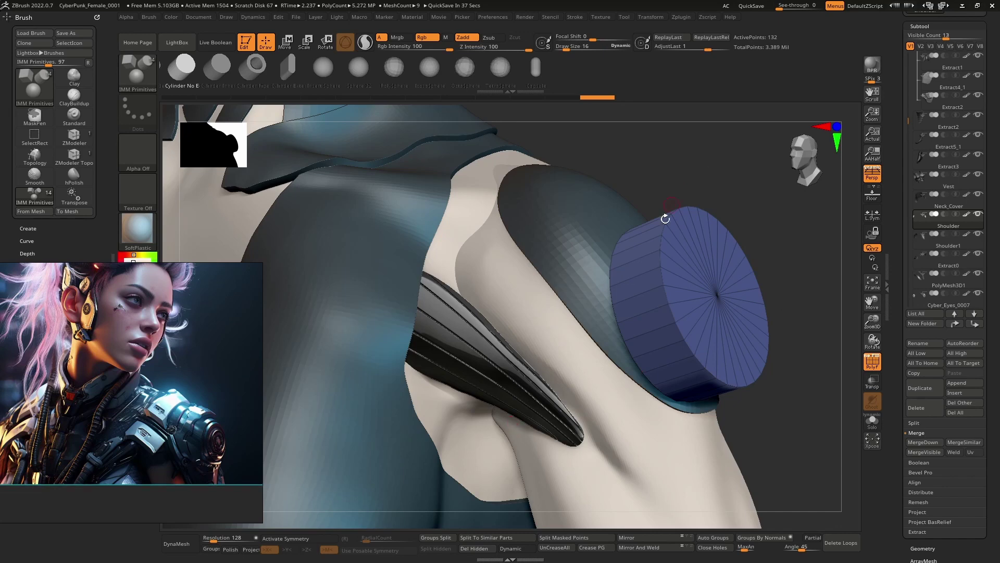
# Step: Switch to the ZModeler brush with the shoulder disc in close view and place the reference board beside it
pyautogui.moveTo(662, 235); pyautogui.dragTo(586, 318, button='right')
pyautogui.moveTo(202, 323); pyautogui.dragTo(162, 389)
pyautogui.press('b')
pyautogui.press('z')
pyautogui.press('m')
pyautogui.moveTo(155, 441); pyautogui.dragTo(329, 356)
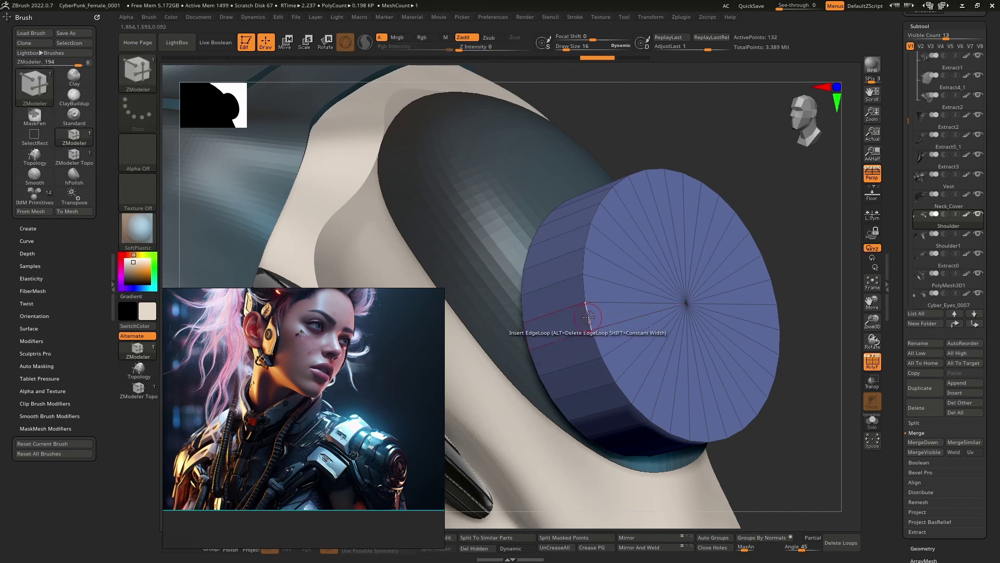
# Step: Bevel the complete edge loop around the shoulder disc's front rim as a single row
pyautogui.press('space')
pyautogui.click(499, 286)
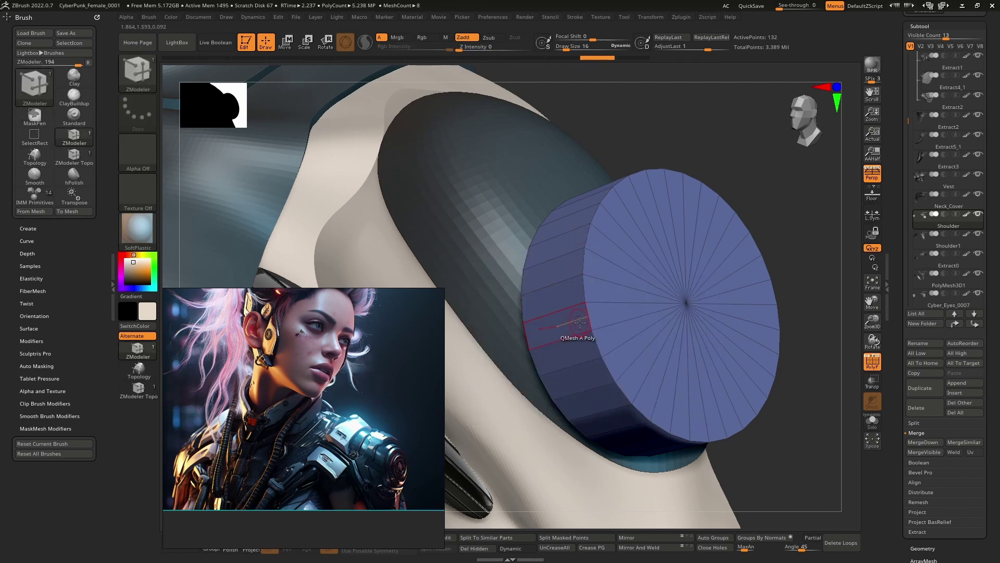
pyautogui.moveTo(592, 290); pyautogui.dragTo(595, 285)
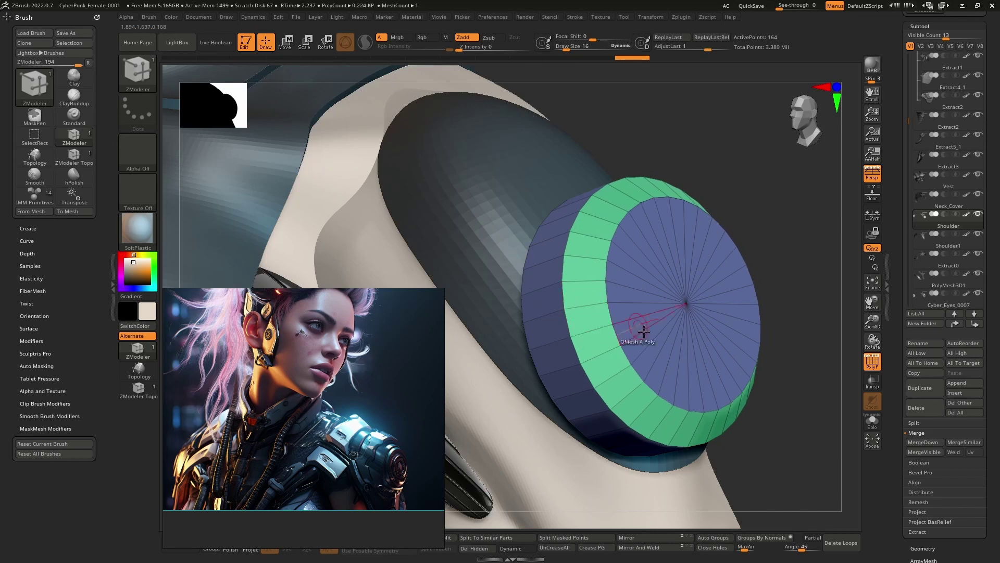
# Step: Insert an edge loop on the disc's front face and sink the circle inside it with QMesh
pyautogui.press('space')
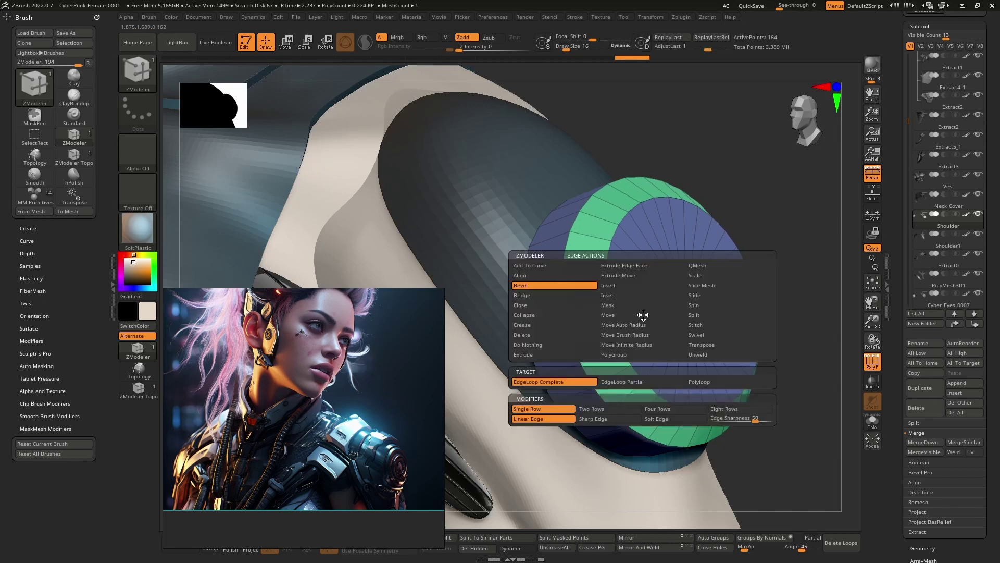
pyautogui.click(614, 294)
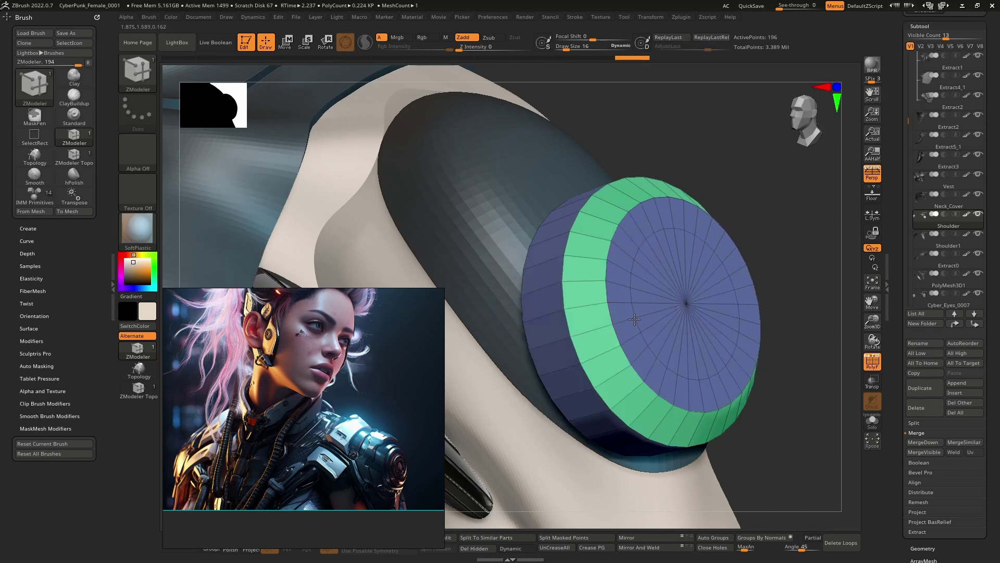
pyautogui.press('space')
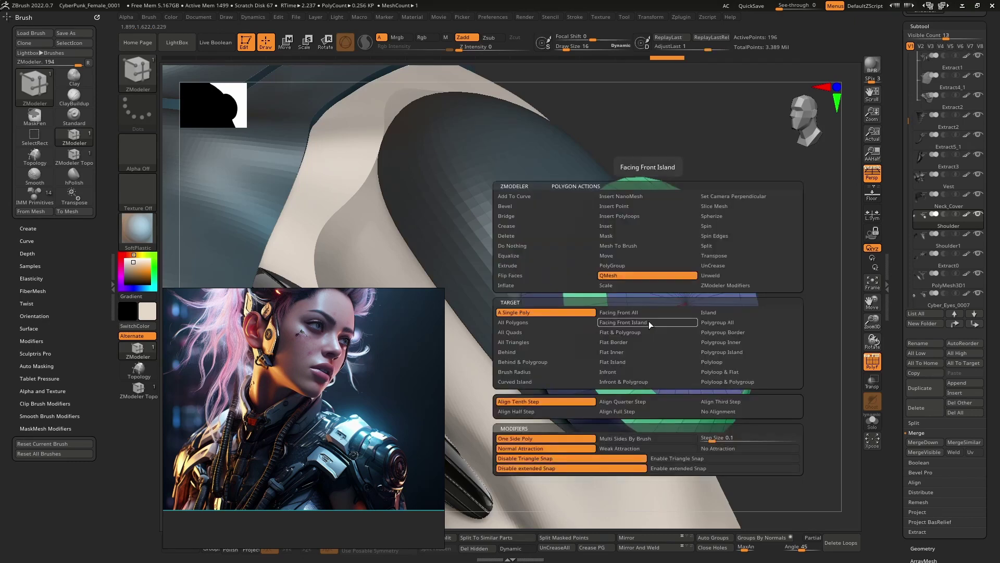
pyautogui.click(640, 269)
pyautogui.click(649, 316)
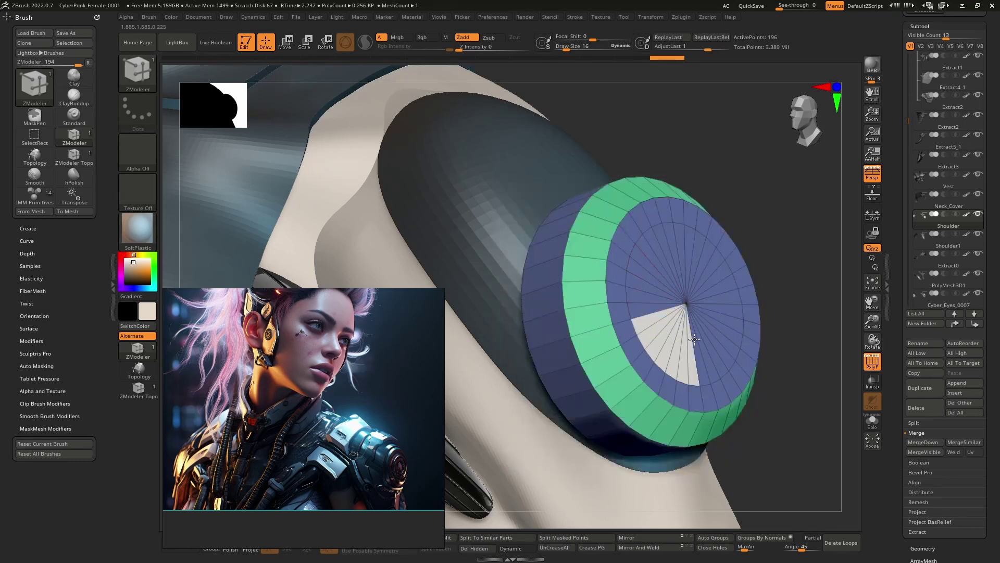
pyautogui.moveTo(725, 310); pyautogui.dragTo(704, 308)
# Step: Sink a smaller concentric circle into the floor of the recess with QMesh and bevel its rim
pyautogui.keyDown('alt'); pyautogui.moveTo(705, 308); pyautogui.dragTo(646, 305, button='right'); pyautogui.keyUp('alt')
pyautogui.keyDown('ctrl'); pyautogui.moveTo(646, 306); pyautogui.dragTo(669, 290, button='right'); pyautogui.keyUp('ctrl')
pyautogui.press('space')
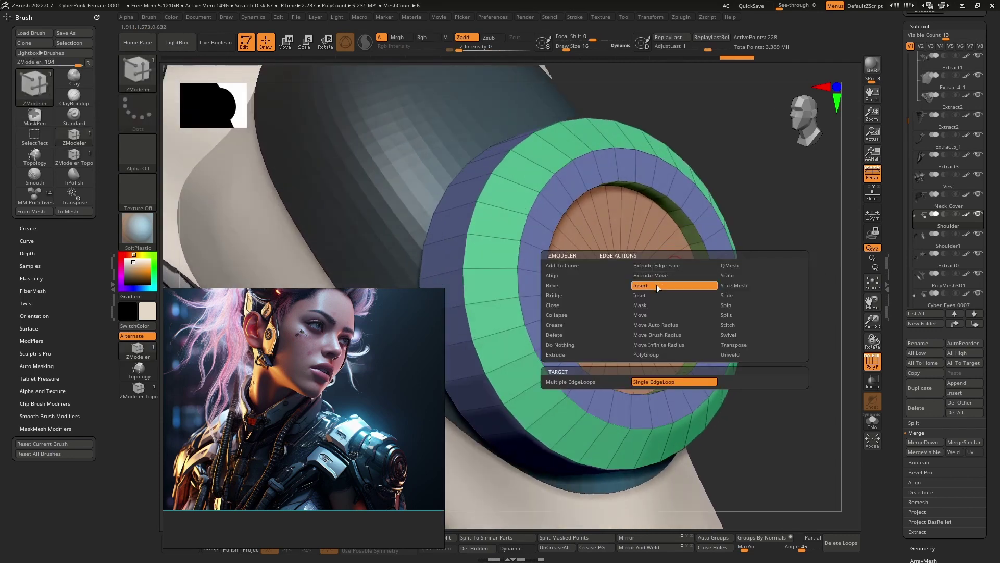
pyautogui.click(729, 265)
pyautogui.click(666, 277)
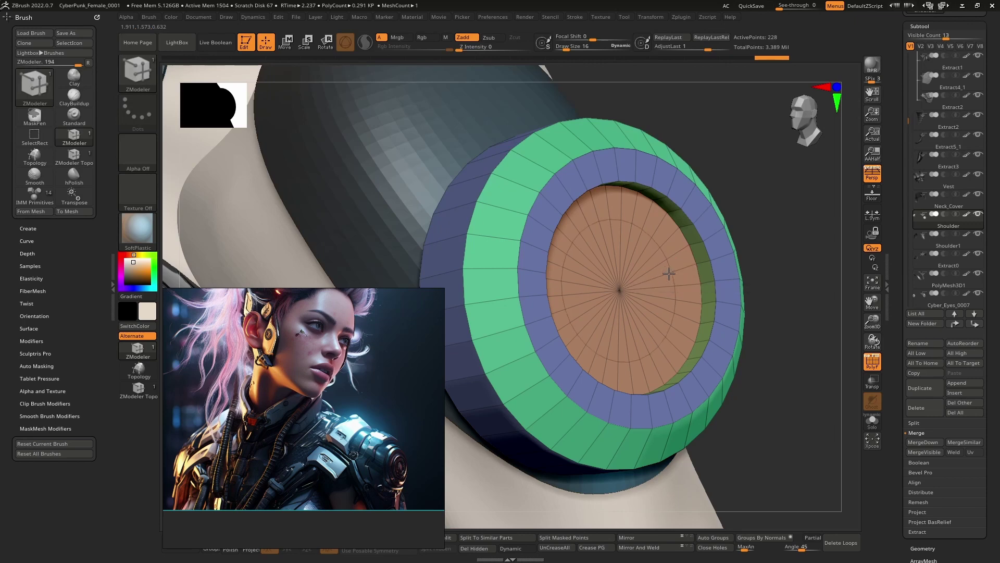
pyautogui.press('space')
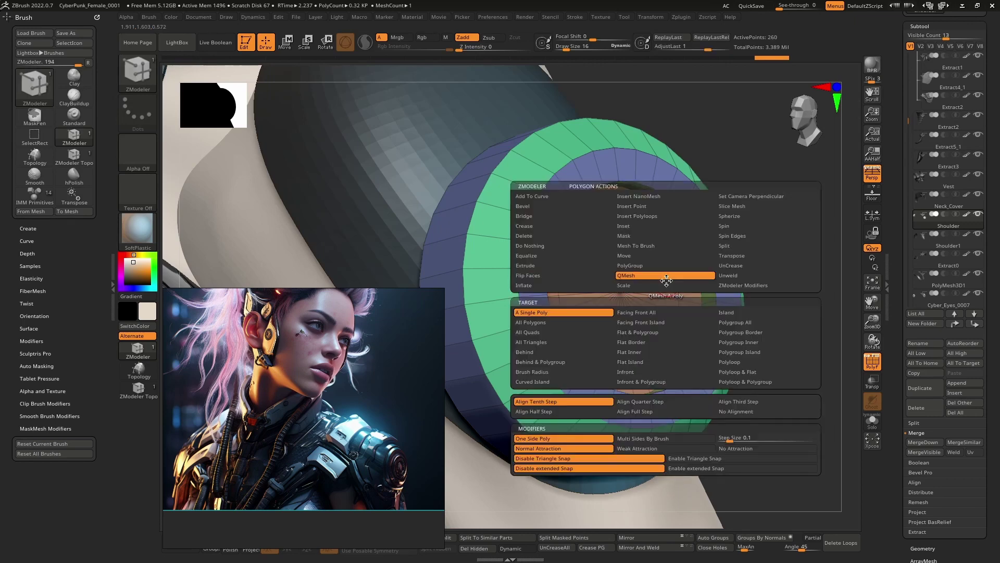
pyautogui.click(665, 277)
pyautogui.moveTo(654, 315); pyautogui.dragTo(646, 283)
pyautogui.press('space')
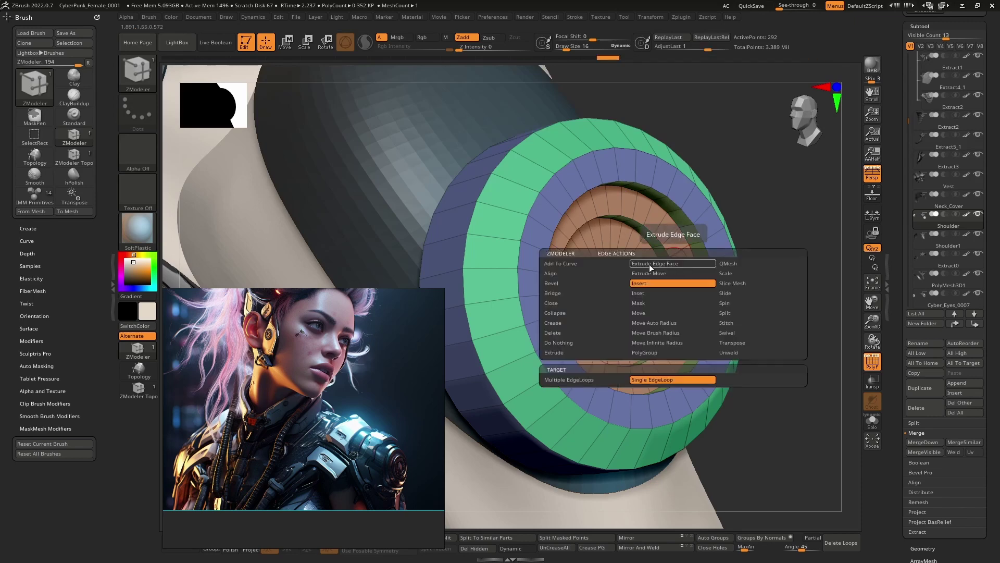
pyautogui.click(586, 287)
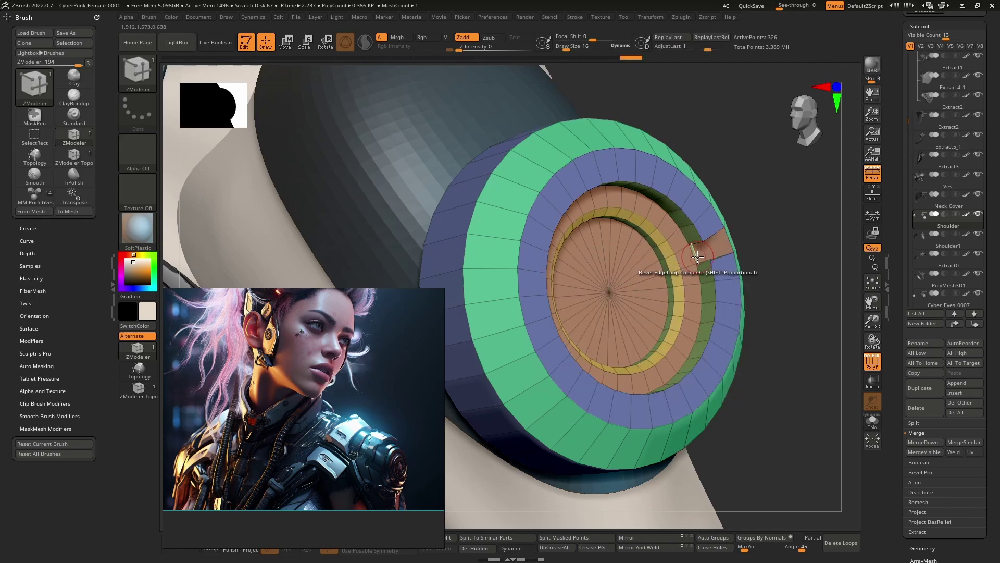
# Step: Cut two notches one segment apart through the disc's raised outer ring with QMesh
pyautogui.moveTo(697, 257)
pyautogui.mouseDown(button='right')
pyautogui.moveTo(610, 284)
pyautogui.moveTo(665, 283)
pyautogui.moveTo(688, 265)
pyautogui.mouseUp(button='right')
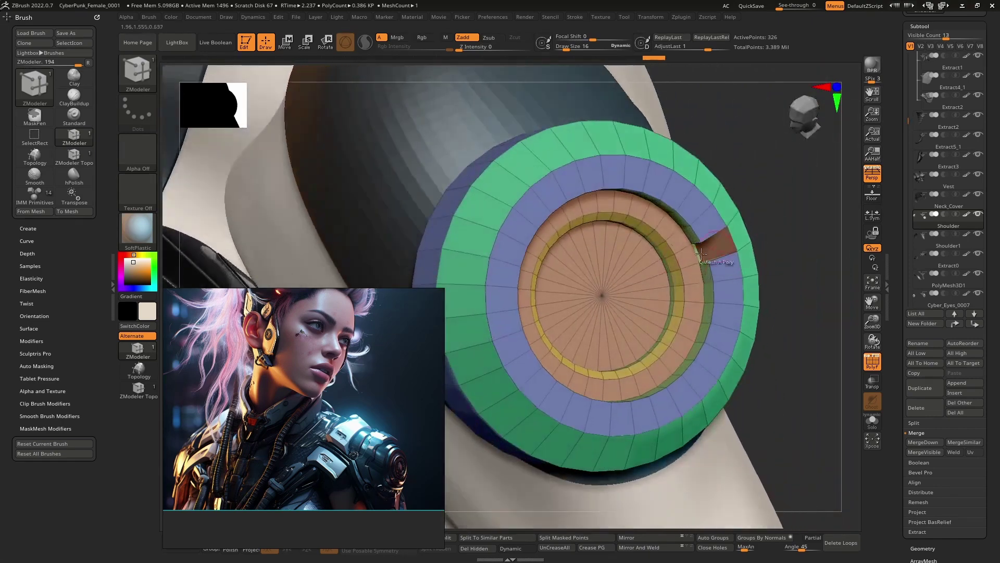
pyautogui.click(686, 212)
pyautogui.click(707, 181)
# Step: Try to cut a matching notch across the opposite side of the outer ring with QMesh
pyautogui.moveTo(704, 184); pyautogui.dragTo(560, 225, button='right')
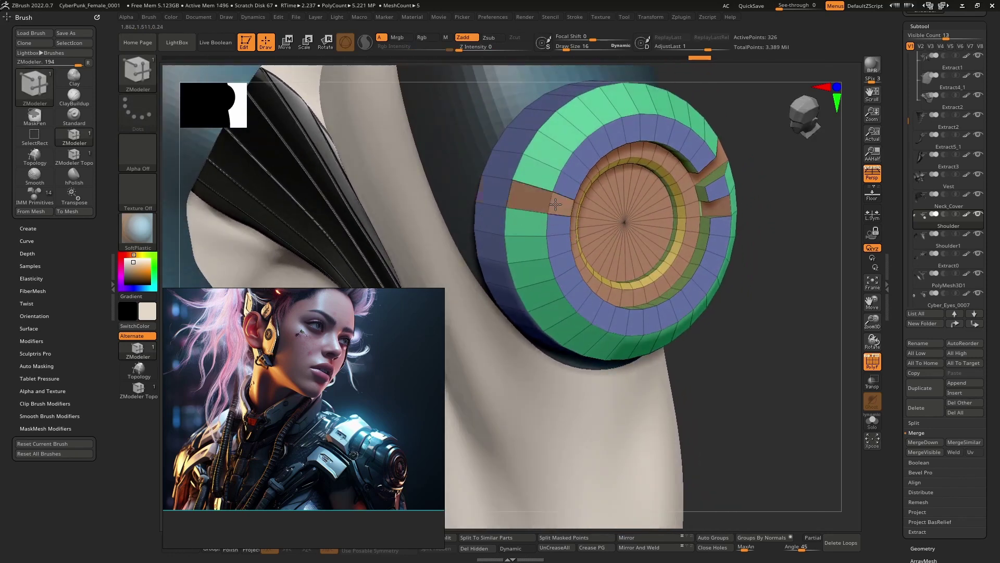
pyautogui.moveTo(543, 201)
pyautogui.mouseDown(button='right')
pyautogui.moveTo(578, 189)
pyautogui.moveTo(525, 189)
pyautogui.moveTo(556, 203)
pyautogui.mouseUp(button='right')
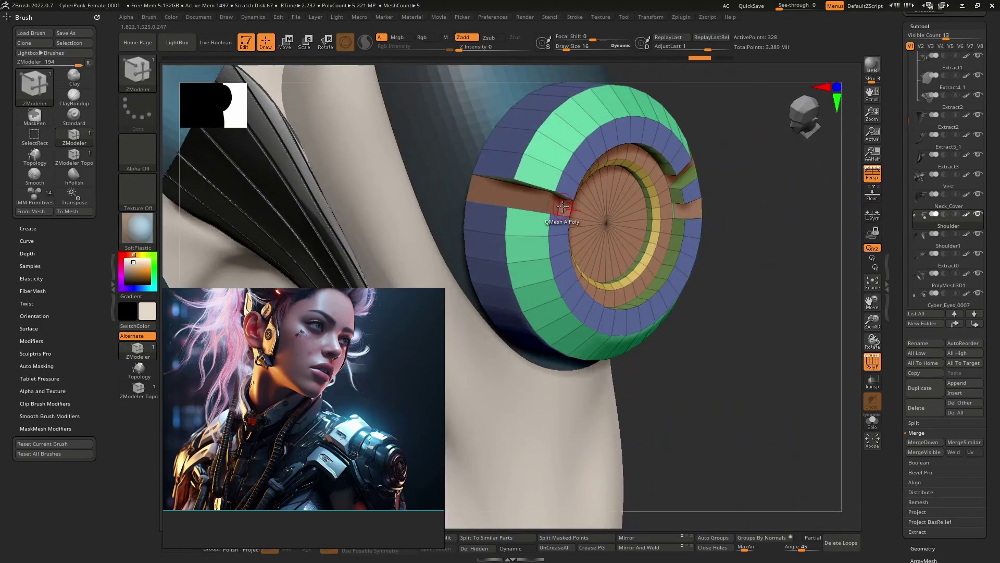
pyautogui.moveTo(619, 246); pyautogui.dragTo(662, 241, button='right')
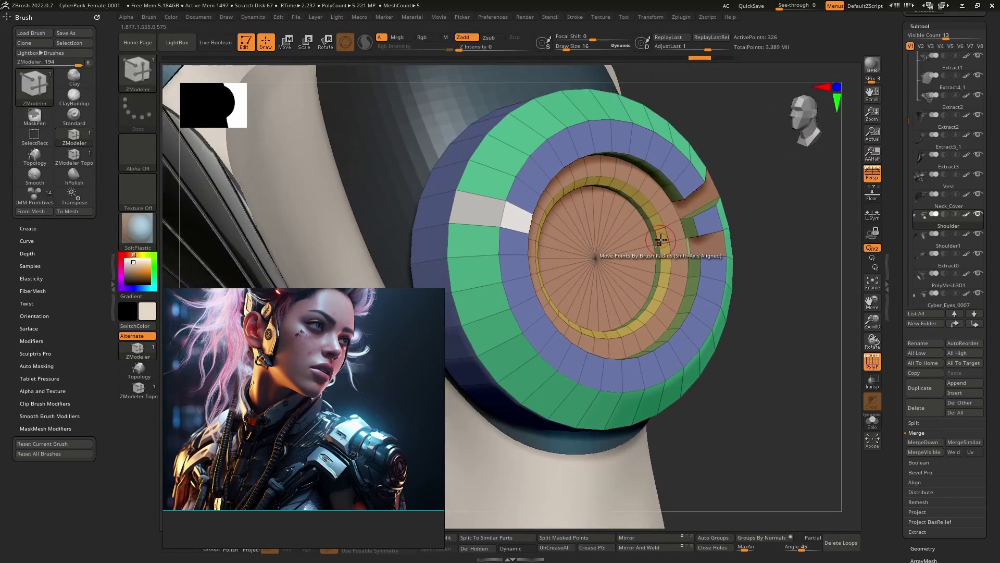
# Step: Combine all faces of the shoulder disc into one polygroup
pyautogui.hotkey('ctrl', 'w')
pyautogui.moveTo(586, 259)
pyautogui.keyDown('ctrl'); pyautogui.mouseDown(button='right')
pyautogui.moveTo(626, 227)
pyautogui.moveTo(583, 268)
pyautogui.moveTo(618, 269)
pyautogui.moveTo(615, 323)
pyautogui.mouseUp(button='right'); pyautogui.keyUp('ctrl')
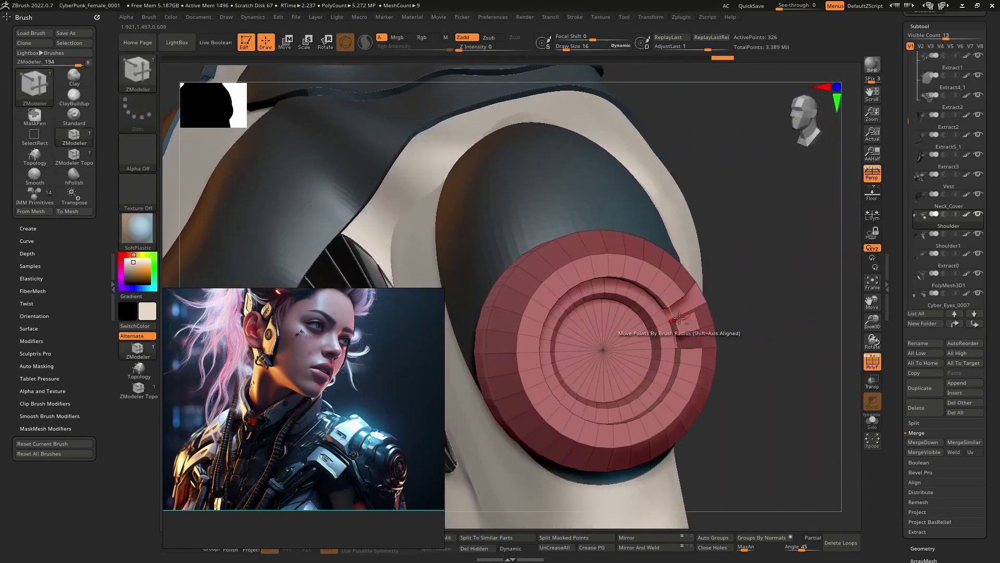
pyautogui.moveTo(620, 276)
pyautogui.mouseDown(button='right')
pyautogui.moveTo(579, 263)
pyautogui.moveTo(599, 265)
pyautogui.moveTo(602, 307)
pyautogui.moveTo(596, 276)
pyautogui.moveTo(634, 251)
pyautogui.moveTo(609, 256)
pyautogui.moveTo(614, 303)
pyautogui.moveTo(589, 239)
pyautogui.moveTo(639, 222)
pyautogui.moveTo(632, 276)
pyautogui.moveTo(626, 239)
pyautogui.moveTo(618, 246)
pyautogui.moveTo(599, 229)
pyautogui.moveTo(645, 226)
pyautogui.moveTo(623, 261)
pyautogui.moveTo(617, 206)
pyautogui.moveTo(625, 250)
pyautogui.moveTo(608, 265)
pyautogui.mouseUp(button='right')
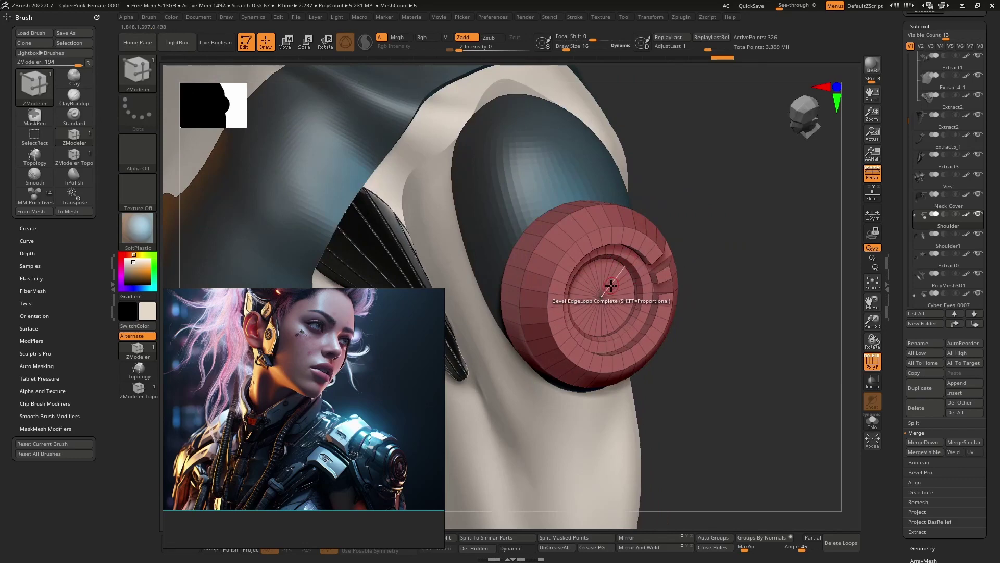
# Step: Insert an edge loop on the innermost face of the disc and extrude the circle inside it outward as a central hub
pyautogui.keyDown('ctrl'); pyautogui.moveTo(609, 295); pyautogui.dragTo(614, 302, button='right'); pyautogui.keyUp('ctrl')
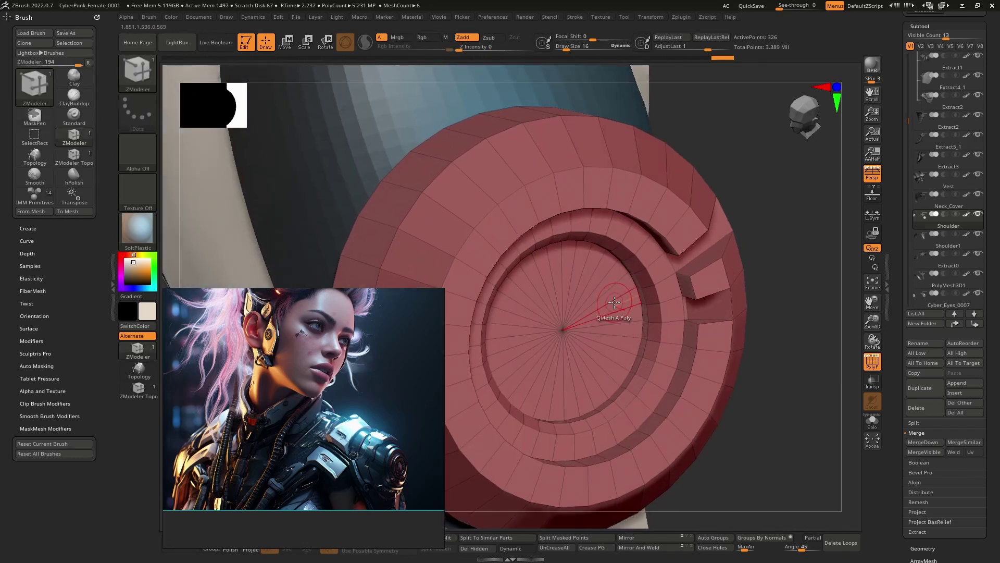
pyautogui.press('space')
pyautogui.click(595, 286)
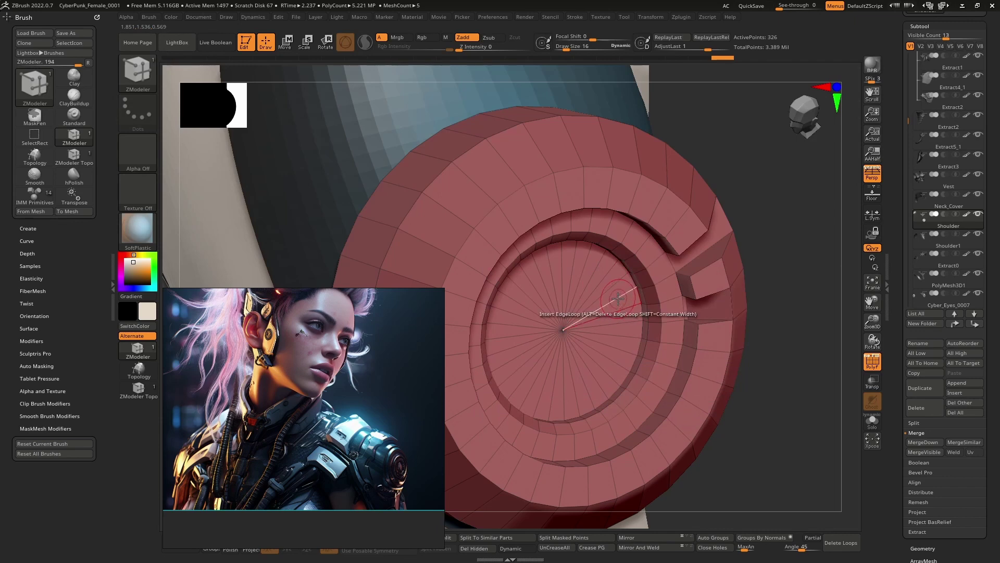
pyautogui.click(611, 301)
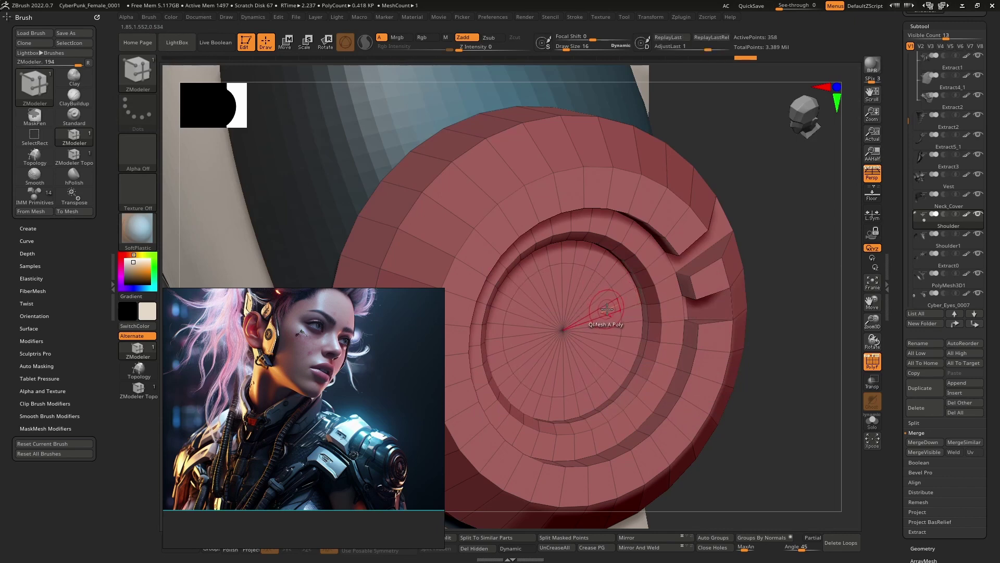
pyautogui.moveTo(607, 309); pyautogui.dragTo(607, 339)
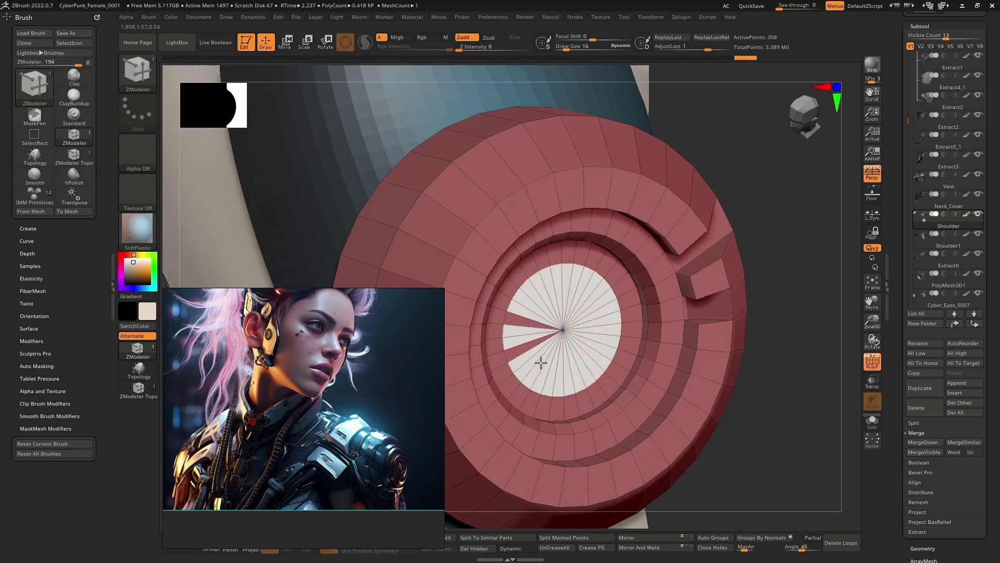
pyautogui.moveTo(613, 319); pyautogui.dragTo(535, 301)
# Step: Bevel the complete front edge loop of the central hub
pyautogui.press('space')
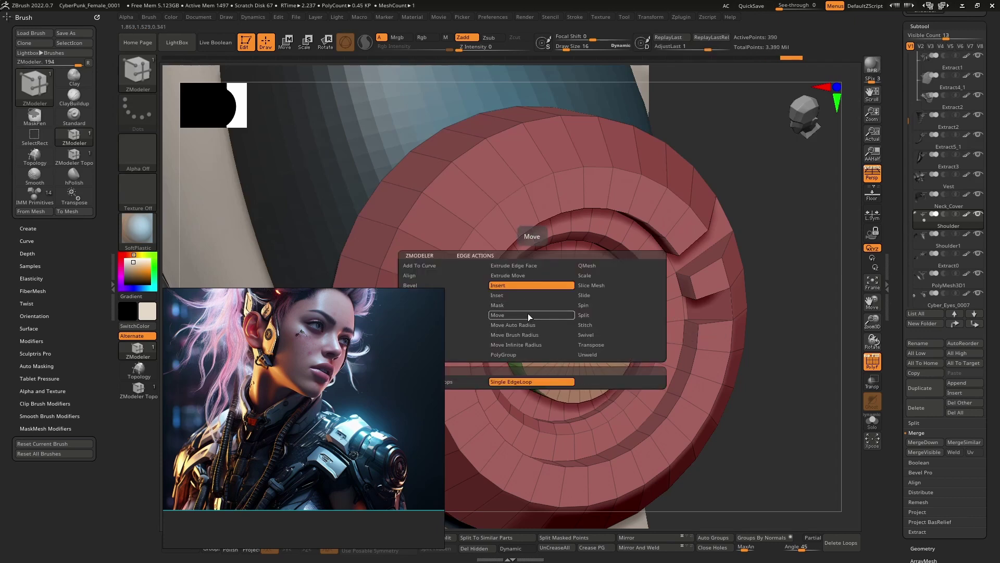
pyautogui.click(460, 288)
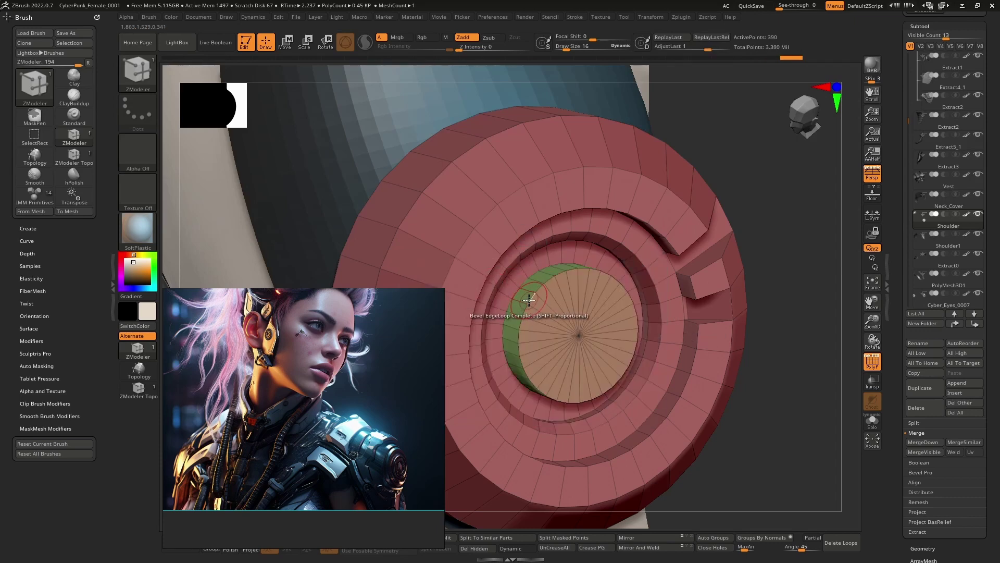
pyautogui.click(541, 288)
pyautogui.moveTo(542, 288); pyautogui.dragTo(542, 289)
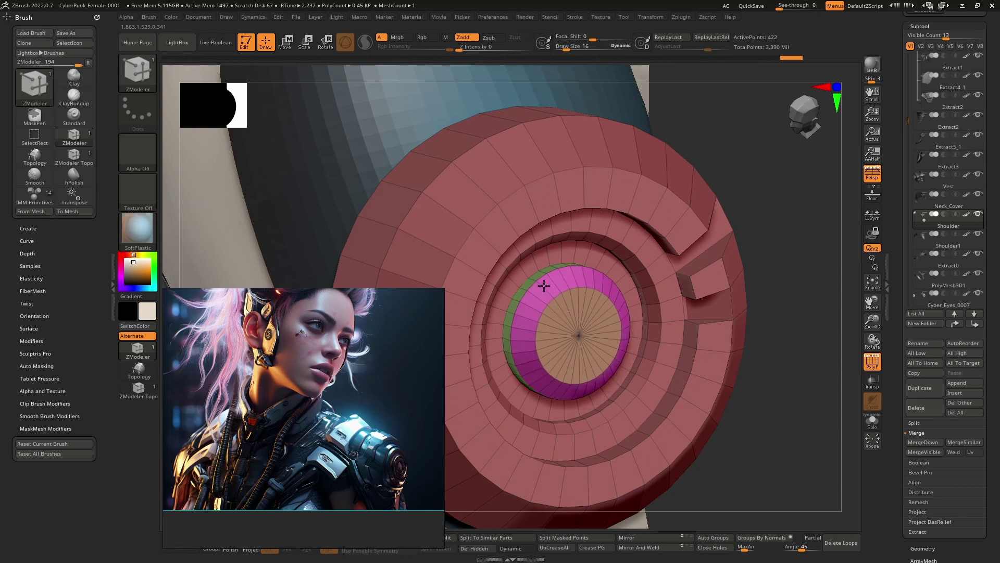
# Step: Turn off the polyframe display on the shoulder disc
pyautogui.moveTo(593, 306)
pyautogui.keyDown('ctrl'); pyautogui.mouseDown(button='right')
pyautogui.moveTo(588, 260)
pyautogui.moveTo(632, 275)
pyautogui.moveTo(633, 235)
pyautogui.moveTo(619, 236)
pyautogui.moveTo(607, 276)
pyautogui.moveTo(662, 264)
pyautogui.moveTo(629, 226)
pyautogui.mouseUp(button='right'); pyautogui.keyUp('ctrl')
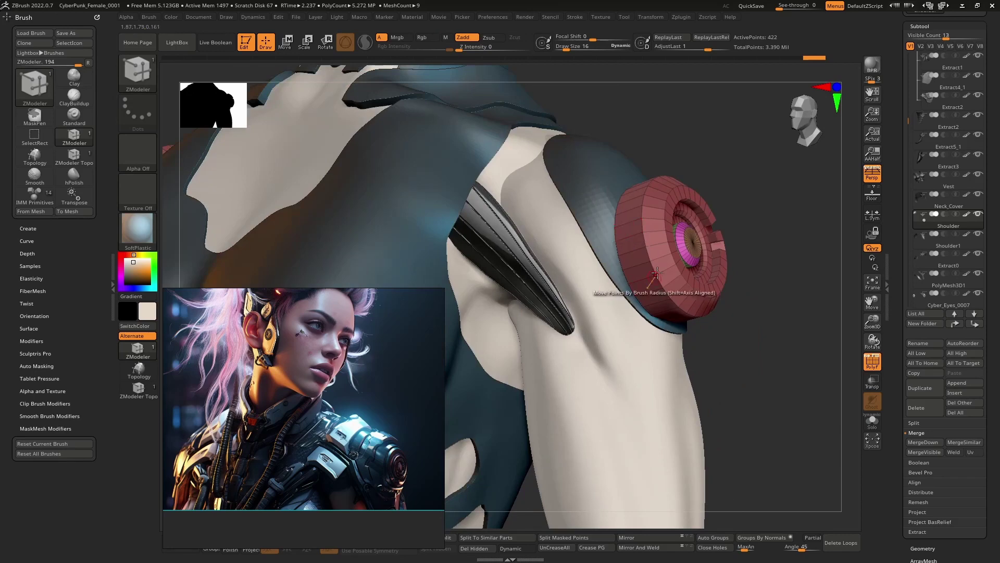
pyautogui.moveTo(657, 272); pyautogui.dragTo(744, 376, button='right')
pyautogui.click(879, 371)
pyautogui.keyDown('ctrl'); pyautogui.moveTo(711, 334); pyautogui.dragTo(686, 310, button='right'); pyautogui.keyUp('ctrl')
pyautogui.rightClick(640, 359)
# Step: Resize and reposition the disc with the transform gizmo so that it sits against the outer shoulder
pyautogui.press('w')
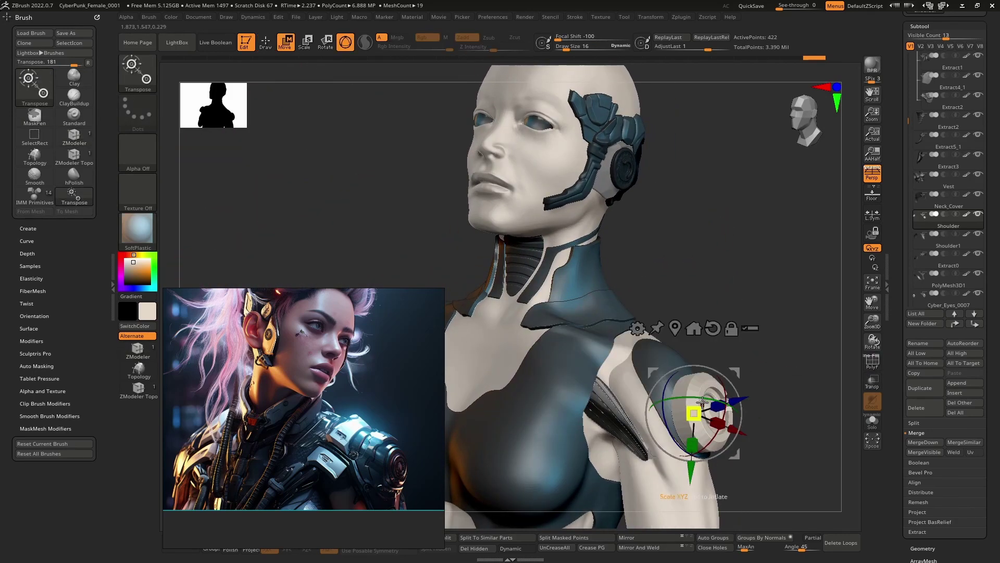
pyautogui.moveTo(711, 382)
pyautogui.mouseDown()
pyautogui.moveTo(726, 367)
pyautogui.moveTo(723, 399)
pyautogui.moveTo(745, 387)
pyautogui.moveTo(693, 388)
pyautogui.moveTo(706, 384)
pyautogui.mouseUp()
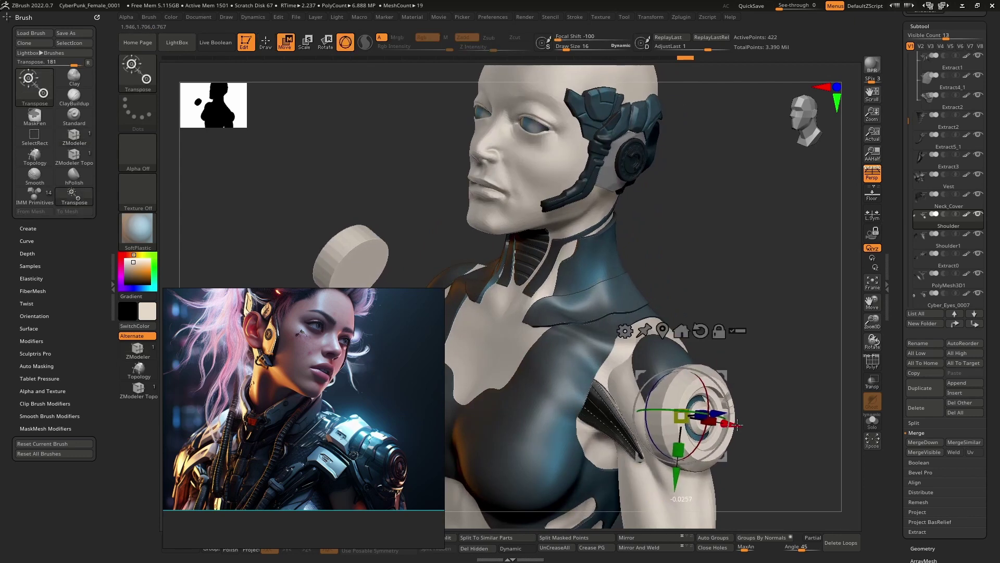
pyautogui.moveTo(704, 392); pyautogui.dragTo(639, 309)
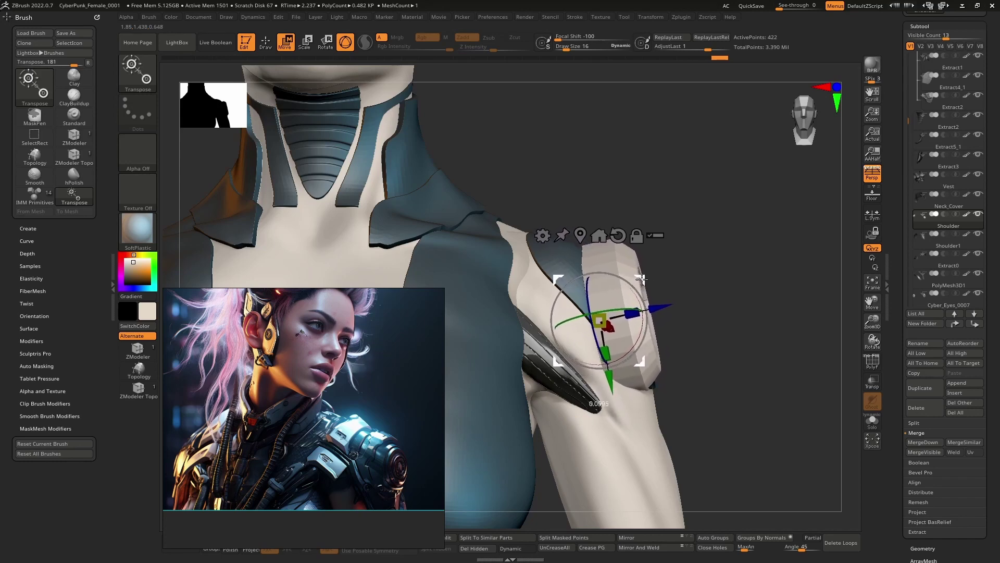
pyautogui.moveTo(659, 295); pyautogui.dragTo(683, 337)
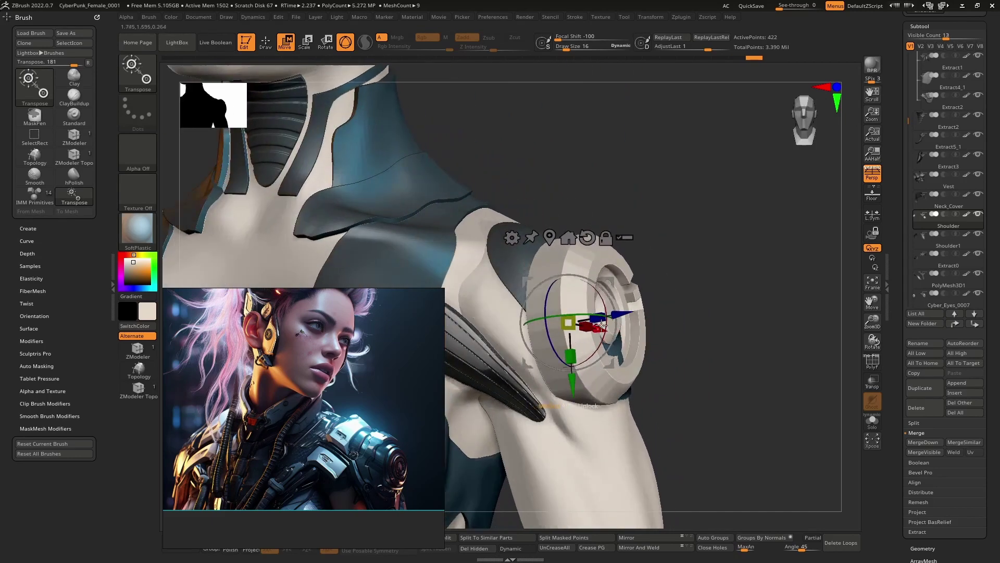
pyautogui.moveTo(602, 326); pyautogui.dragTo(623, 319)
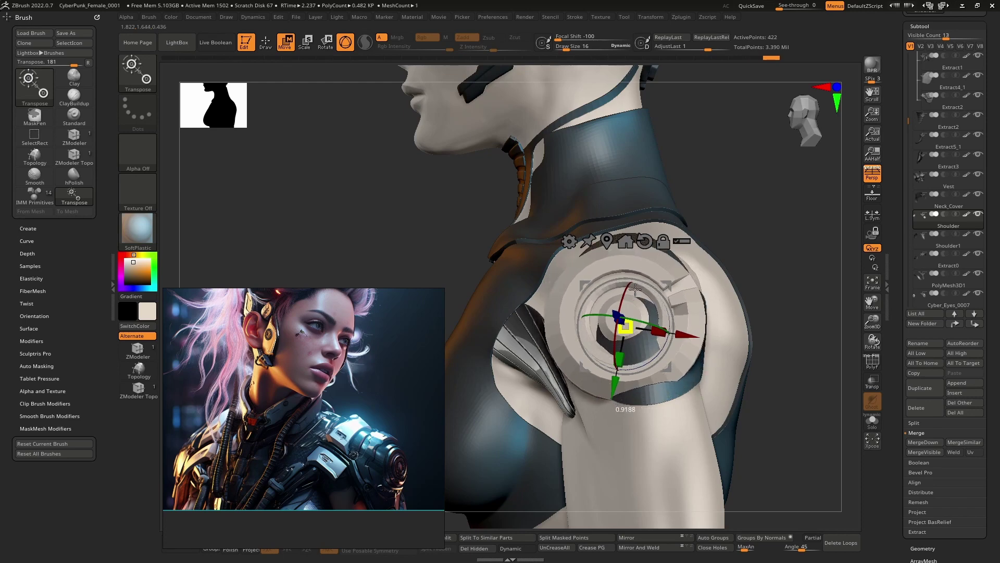
pyautogui.moveTo(645, 296)
pyautogui.mouseDown()
pyautogui.moveTo(701, 290)
pyautogui.moveTo(672, 255)
pyautogui.moveTo(702, 294)
pyautogui.moveTo(631, 316)
pyautogui.mouseUp()
# Step: Mirror and weld the finished disc onto the opposite shoulder and activate X symmetry
pyautogui.press('q')
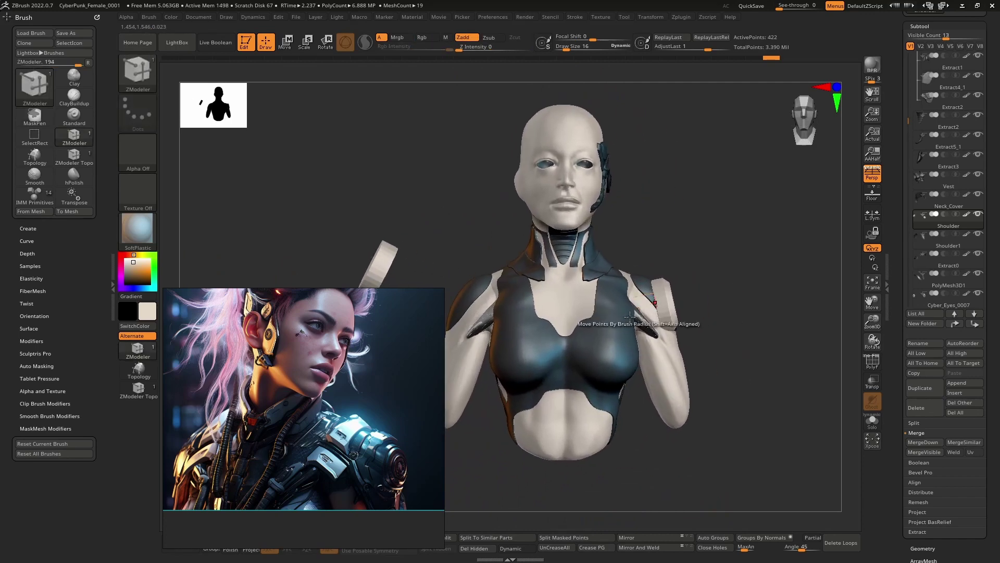
pyautogui.click(644, 538)
pyautogui.moveTo(740, 396); pyautogui.dragTo(679, 320)
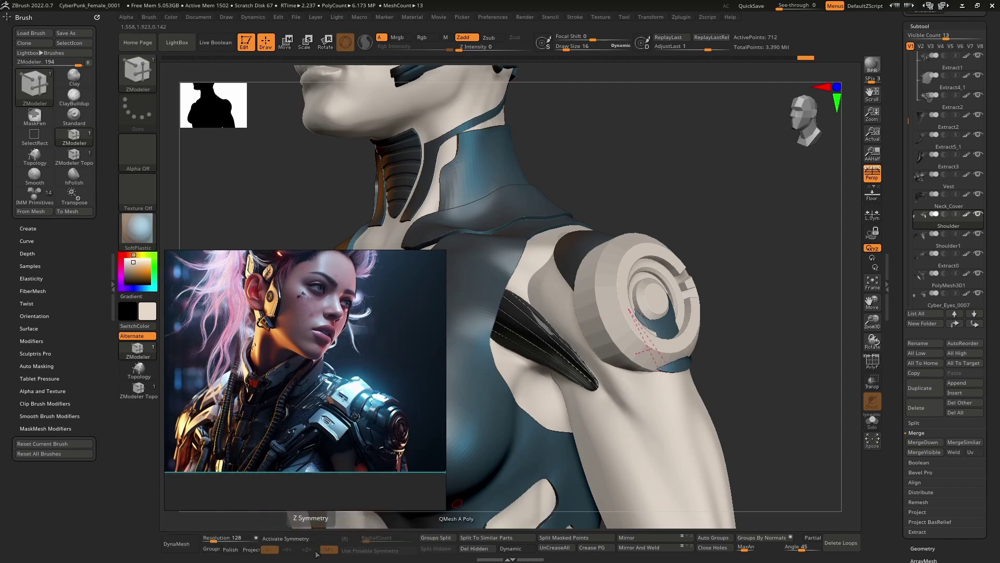
pyautogui.click(298, 542)
# Step: Make the Shoulder1 pad beneath the disc the active subtool
pyautogui.scroll(5, 634, 339)
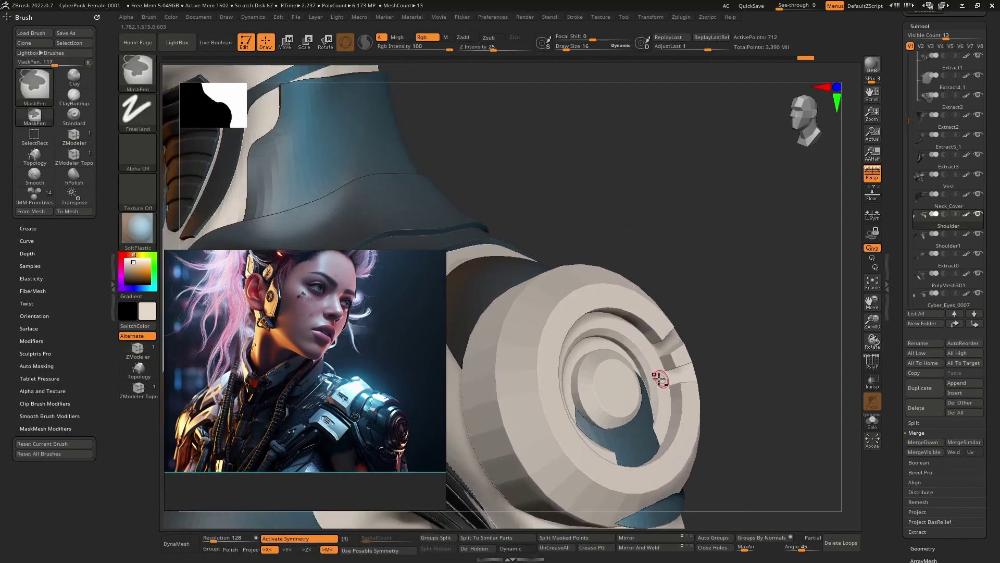
pyautogui.moveTo(634, 340); pyautogui.dragTo(632, 369)
pyautogui.keyDown('alt'); pyautogui.click(676, 419); pyautogui.keyUp('alt')
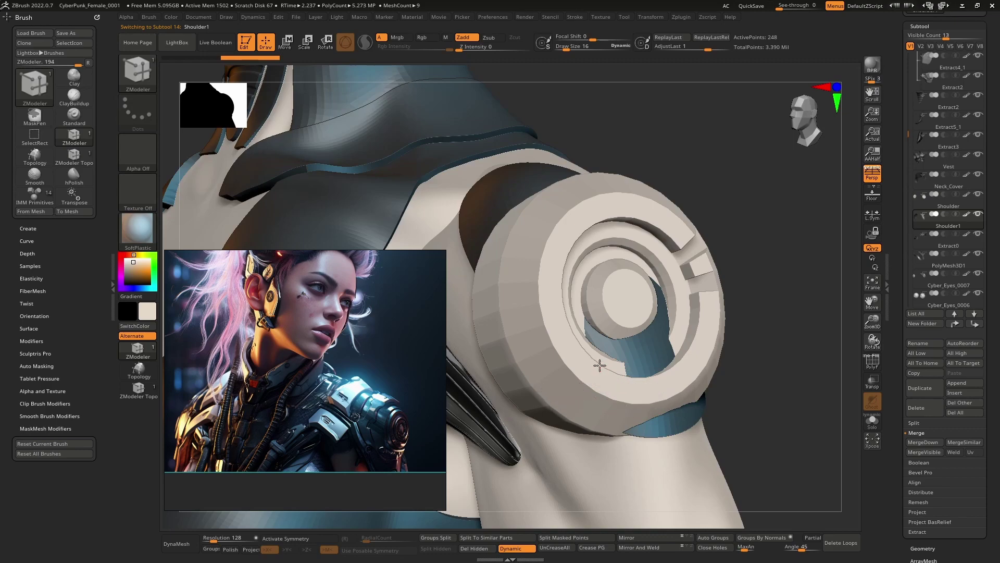
pyautogui.moveTo(599, 365); pyautogui.dragTo(655, 341)
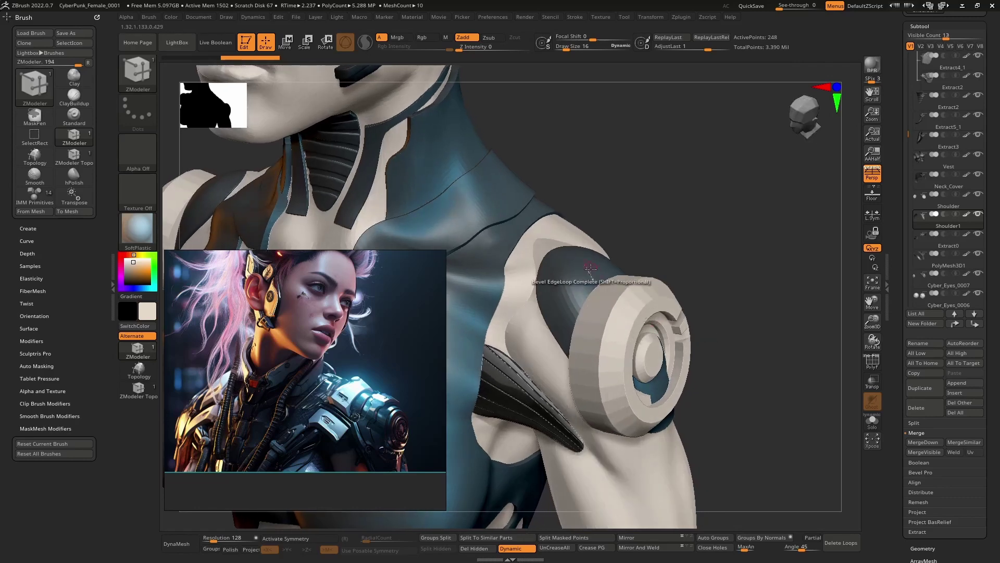
# Step: Show the Shoulder1 pad's polyframe and set its Dynamic Subdiv thickness to 0.1
pyautogui.moveTo(590, 269); pyautogui.dragTo(578, 284)
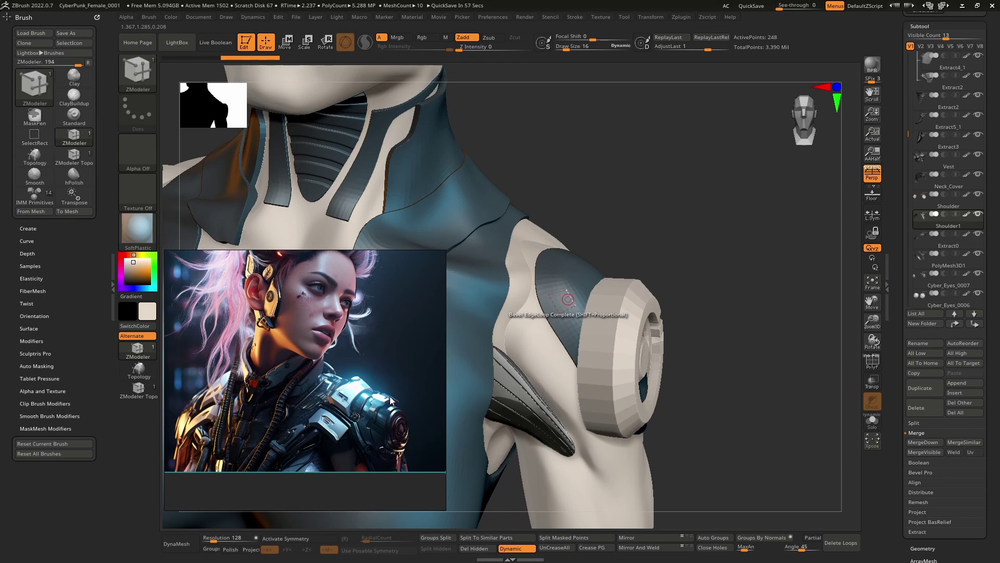
pyautogui.moveTo(558, 328); pyautogui.dragTo(604, 314, button='right')
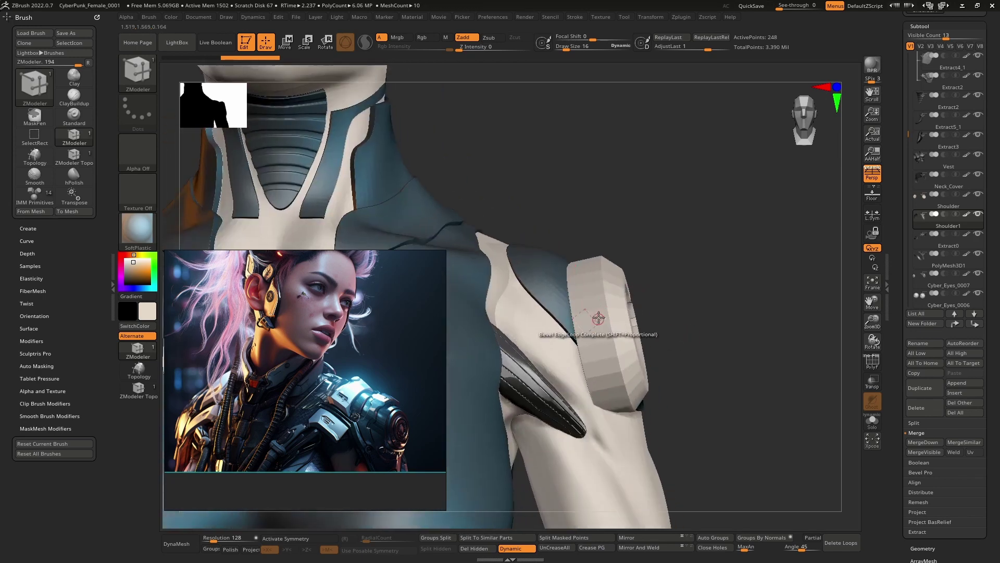
pyautogui.moveTo(540, 257); pyautogui.dragTo(585, 295)
pyautogui.moveTo(899, 451); pyautogui.dragTo(901, 348)
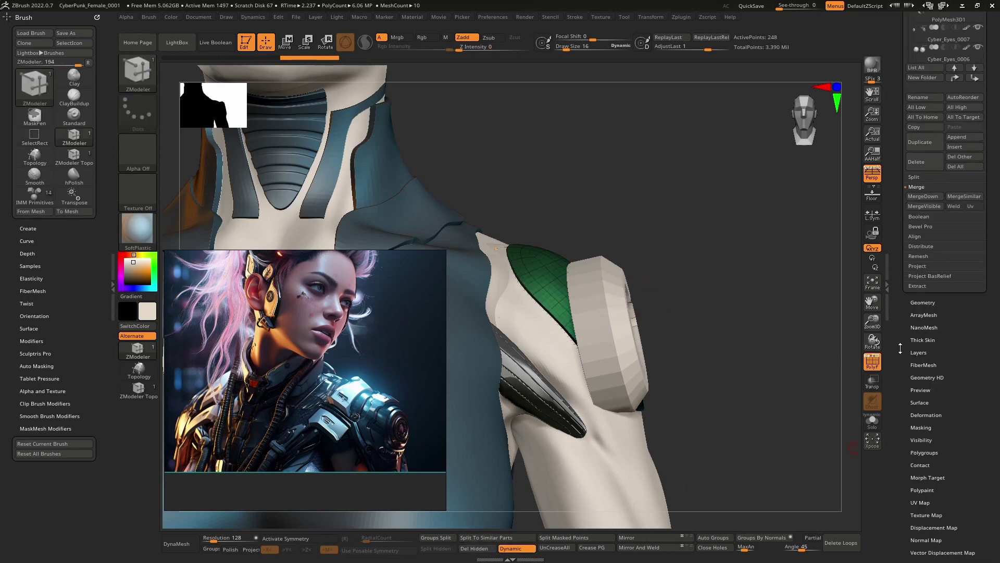
pyautogui.click(925, 302)
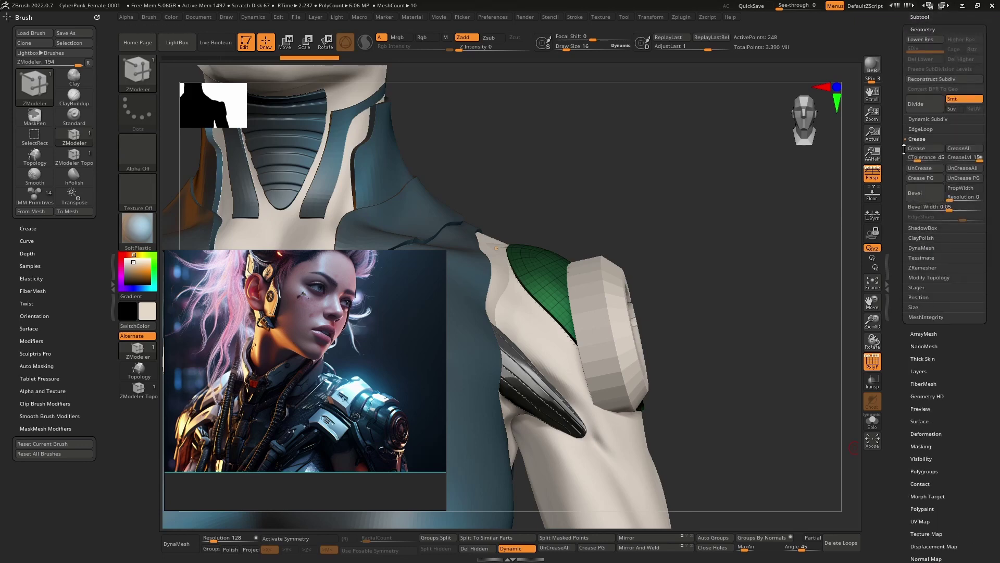
pyautogui.click(925, 120)
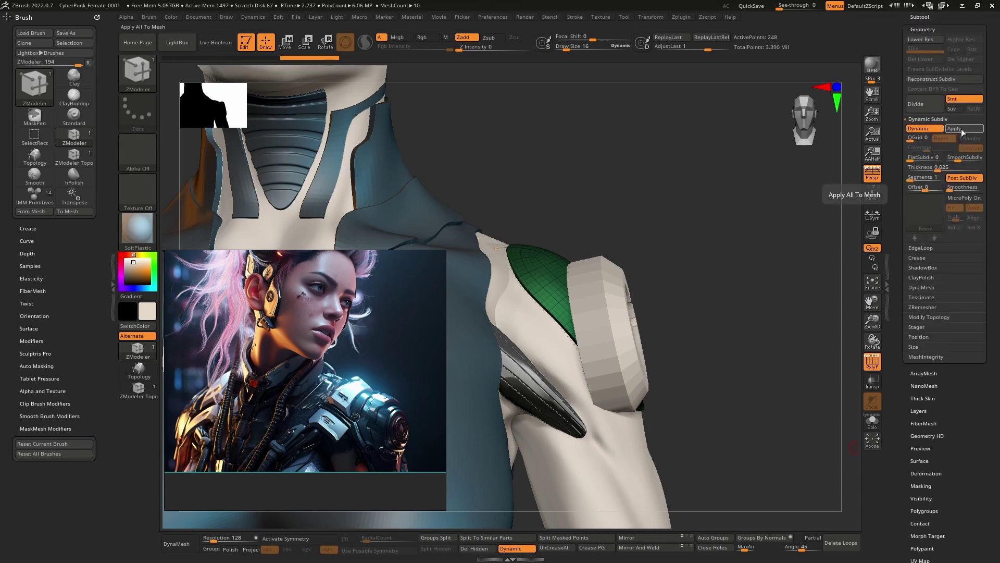
pyautogui.moveTo(936, 166); pyautogui.dragTo(945, 167)
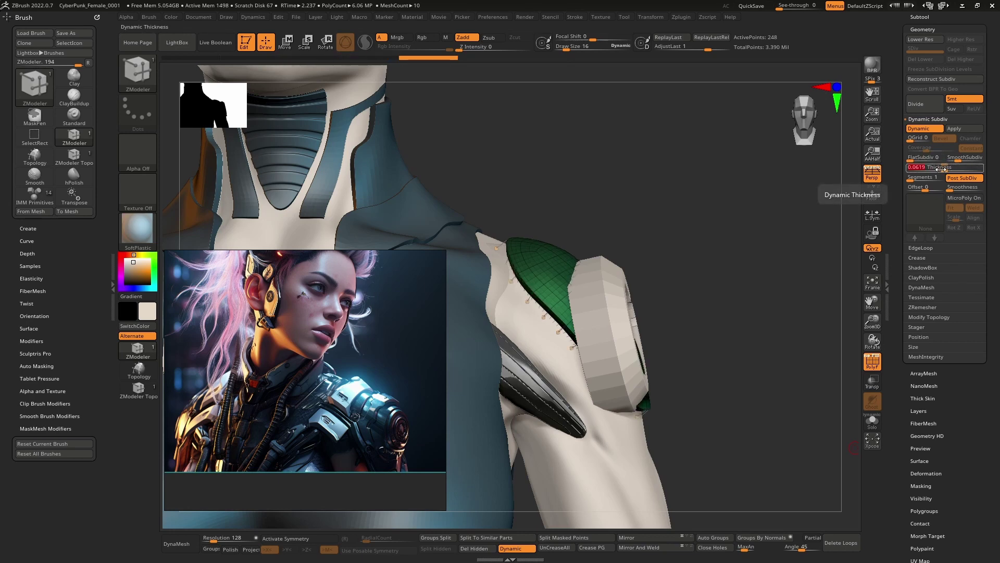
pyautogui.write('.1')
pyautogui.press('Return')
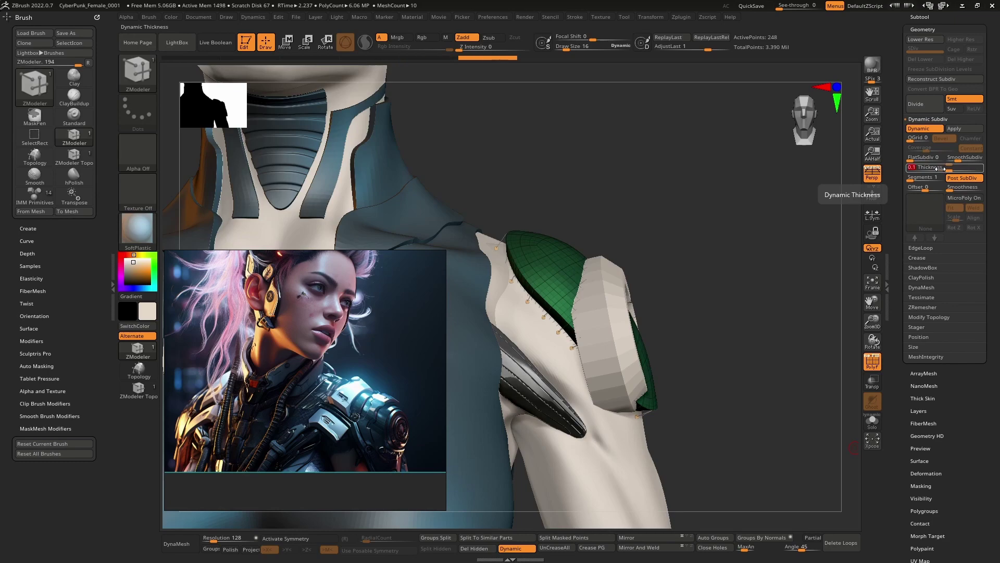
# Step: Apply the Dynamic Subdiv thickness to the shoulder pad as real mesh and hide the polyframe
pyautogui.moveTo(646, 356)
pyautogui.mouseDown(button='right')
pyautogui.moveTo(521, 341)
pyautogui.moveTo(600, 404)
pyautogui.moveTo(632, 399)
pyautogui.moveTo(613, 342)
pyautogui.moveTo(677, 292)
pyautogui.mouseUp(button='right')
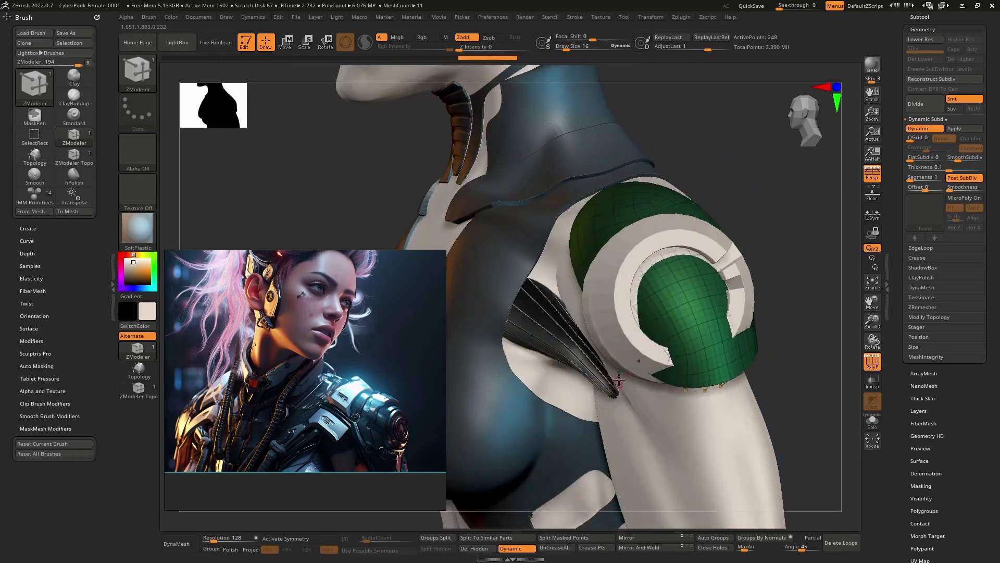
pyautogui.moveTo(620, 381)
pyautogui.mouseDown(button='right')
pyautogui.moveTo(648, 316)
pyautogui.moveTo(643, 365)
pyautogui.moveTo(624, 294)
pyautogui.mouseUp(button='right')
pyautogui.hotkey('ctrl', 'shift')
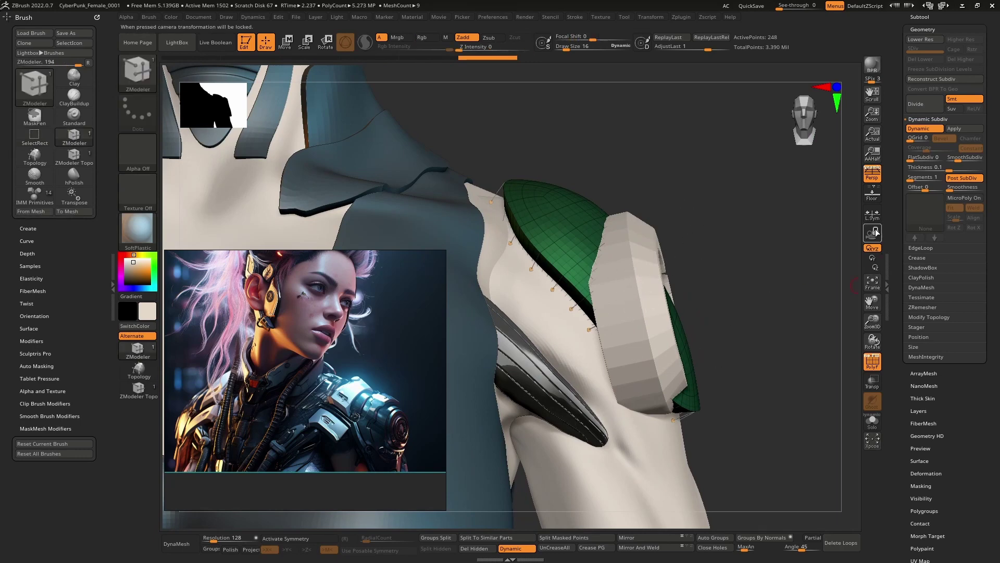
pyautogui.click(972, 130)
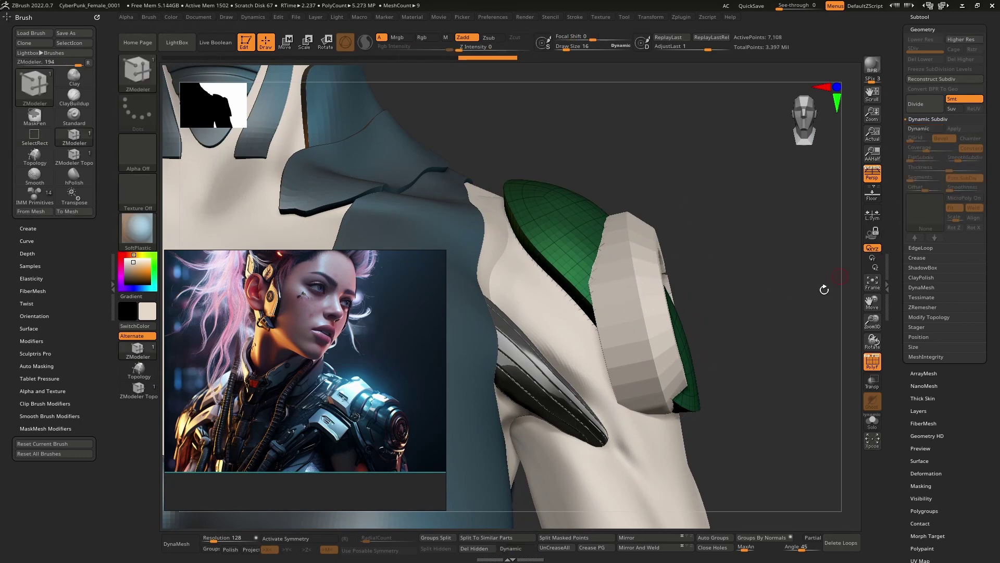
pyautogui.click(883, 368)
# Step: Cut off the outer part of the pad that pokes through the shoulder disc with the TrimCurve brush
pyautogui.hotkey('ctrl', 'shift')
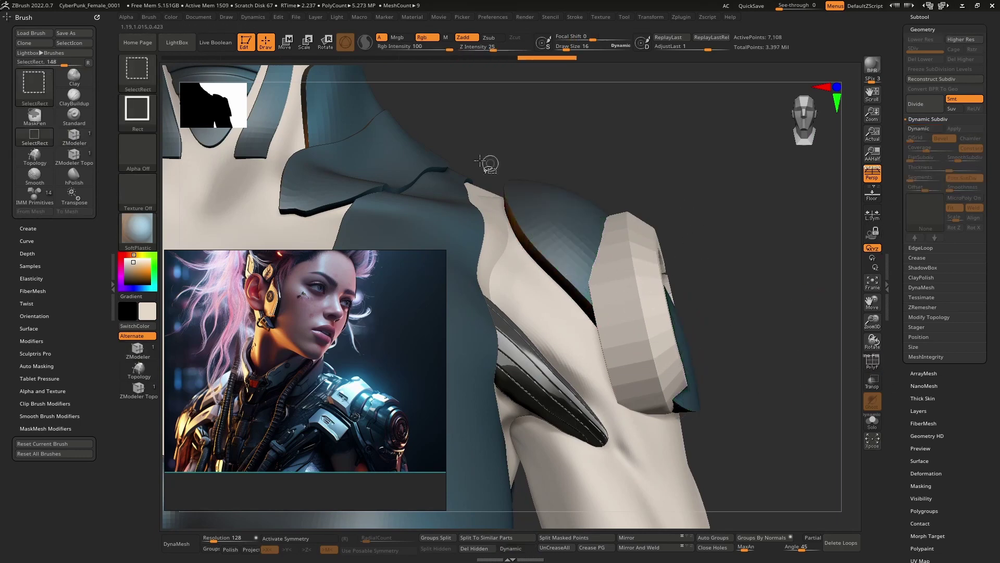
pyautogui.keyDown('ctrl'); pyautogui.keyDown('shift'); pyautogui.click(139, 64); pyautogui.keyUp('shift'); pyautogui.keyUp('ctrl')
pyautogui.click(788, 130)
pyautogui.moveTo(638, 147)
pyautogui.keyDown('ctrl'); pyautogui.keyDown('shift'); pyautogui.mouseDown()
pyautogui.moveTo(594, 454)
pyautogui.moveTo(577, 459)
pyautogui.mouseUp(); pyautogui.keyUp('shift'); pyautogui.keyUp('ctrl')
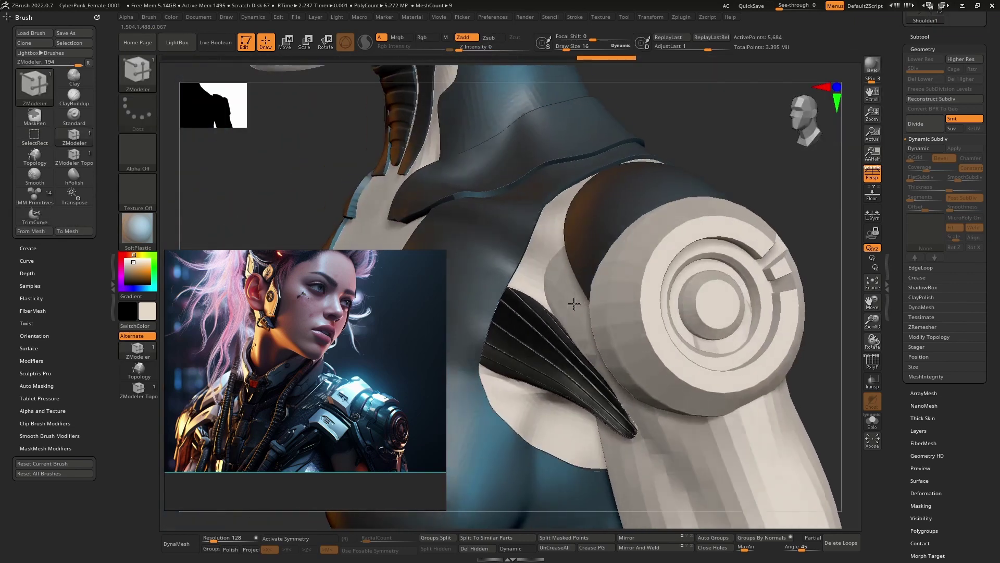
# Step: Reshape the trimmed shoulder pad with the Move brush at a draw size of about 229
pyautogui.moveTo(618, 315); pyautogui.dragTo(648, 328, button='right')
pyautogui.press('space')
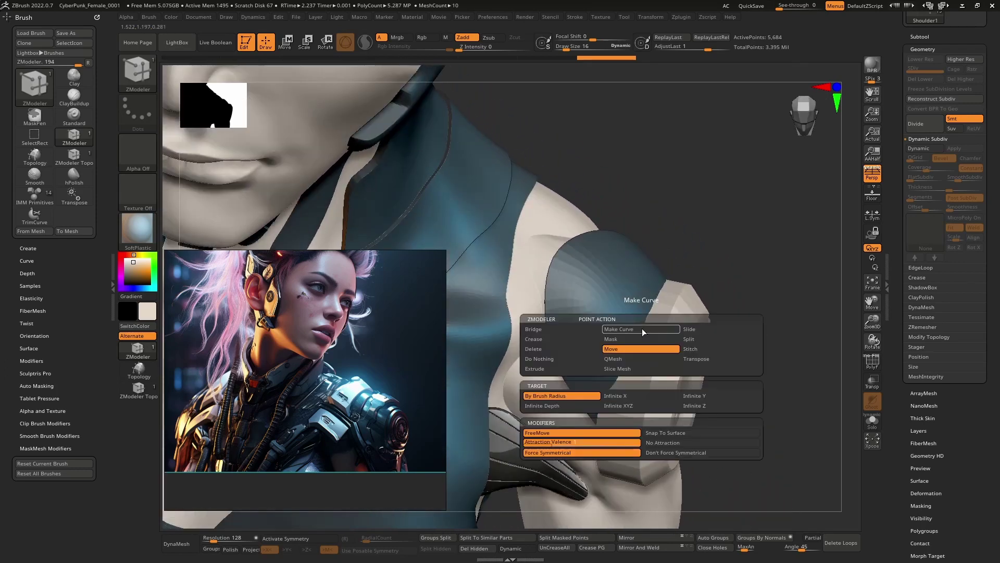
pyautogui.press('b')
pyautogui.press('m')
pyautogui.press('v')
pyautogui.press('space')
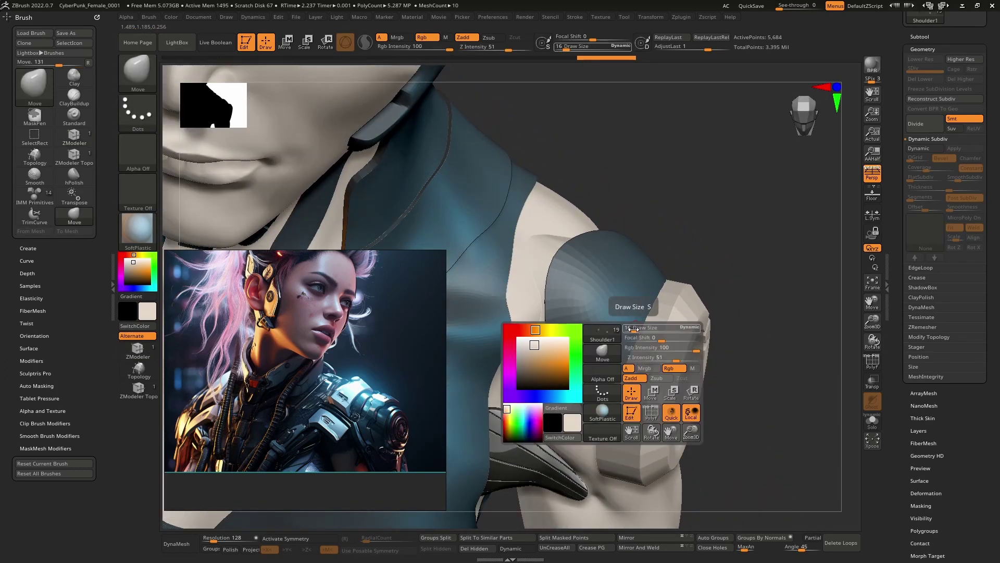
pyautogui.moveTo(653, 328); pyautogui.dragTo(661, 327)
pyautogui.moveTo(661, 327)
pyautogui.mouseDown(button='right')
pyautogui.moveTo(609, 342)
pyautogui.moveTo(654, 350)
pyautogui.mouseUp(button='right')
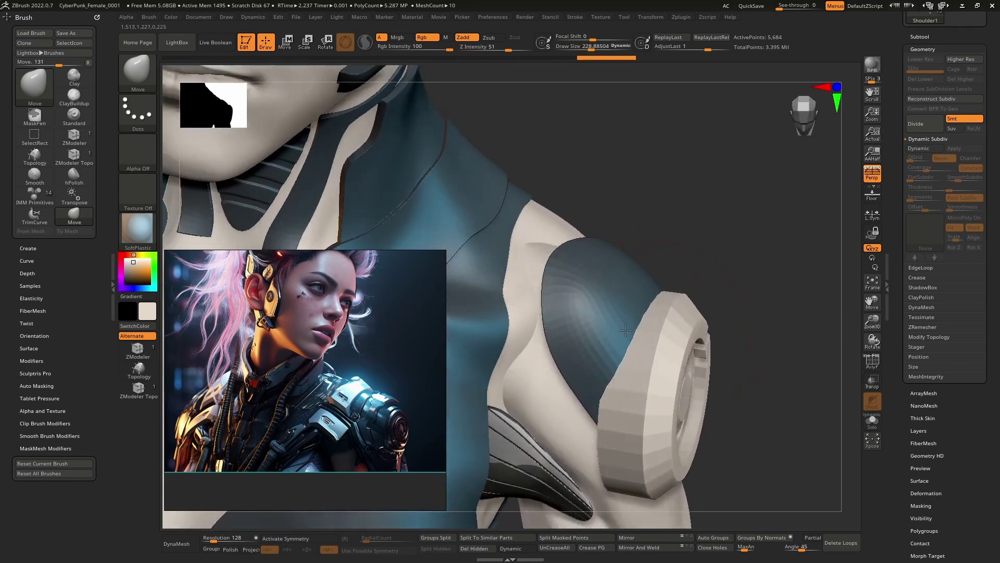
pyautogui.moveTo(633, 313); pyautogui.dragTo(627, 318)
# Step: DynaMesh the shoulder pad at resolution 128 and smooth its surface and edges from several sides
pyautogui.moveTo(627, 318); pyautogui.dragTo(446, 433, button='right')
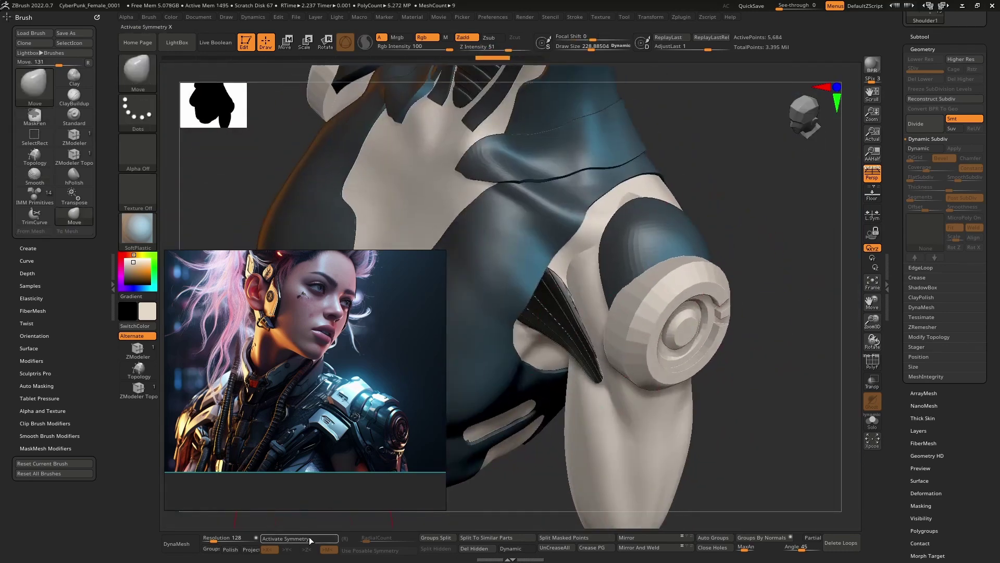
pyautogui.click(175, 551)
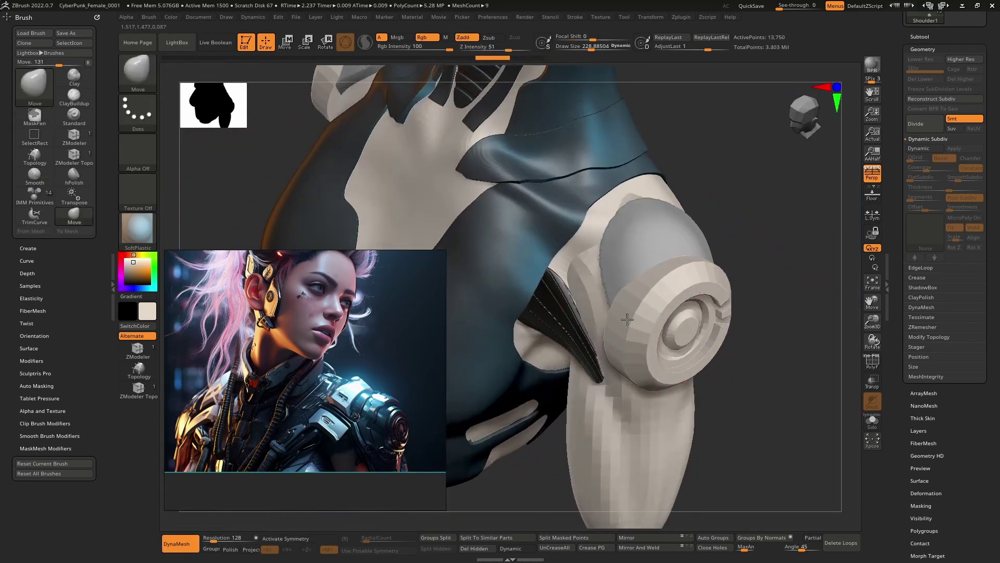
pyautogui.moveTo(745, 364)
pyautogui.mouseDown(button='right')
pyautogui.moveTo(587, 333)
pyautogui.moveTo(568, 315)
pyautogui.mouseUp(button='right')
pyautogui.keyDown('shift'); pyautogui.moveTo(752, 272); pyautogui.dragTo(718, 259); pyautogui.keyUp('shift')
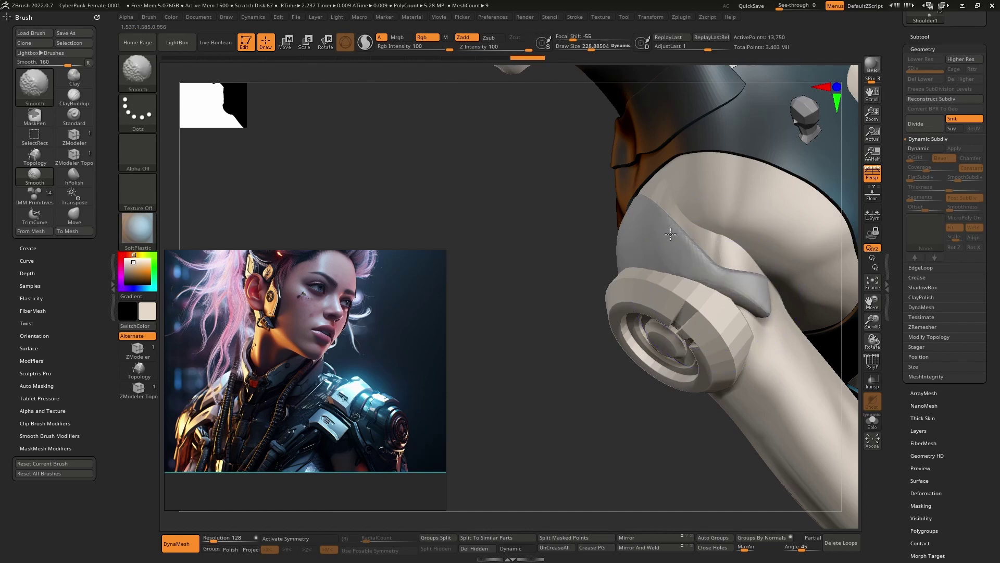
pyautogui.moveTo(536, 250); pyautogui.dragTo(690, 270, button='right')
pyautogui.moveTo(594, 226)
pyautogui.keyDown('shift'); pyautogui.mouseDown()
pyautogui.moveTo(572, 246)
pyautogui.moveTo(568, 271)
pyautogui.mouseUp(); pyautogui.keyUp('shift')
# Step: Reduce the draw size to about 58 and enable Depth Mask for the MaskPen brush
pyautogui.moveTo(607, 303)
pyautogui.mouseDown(button='right')
pyautogui.moveTo(585, 328)
pyautogui.moveTo(615, 347)
pyautogui.moveTo(589, 342)
pyautogui.moveTo(585, 331)
pyautogui.moveTo(609, 317)
pyautogui.mouseUp(button='right')
pyautogui.press('space')
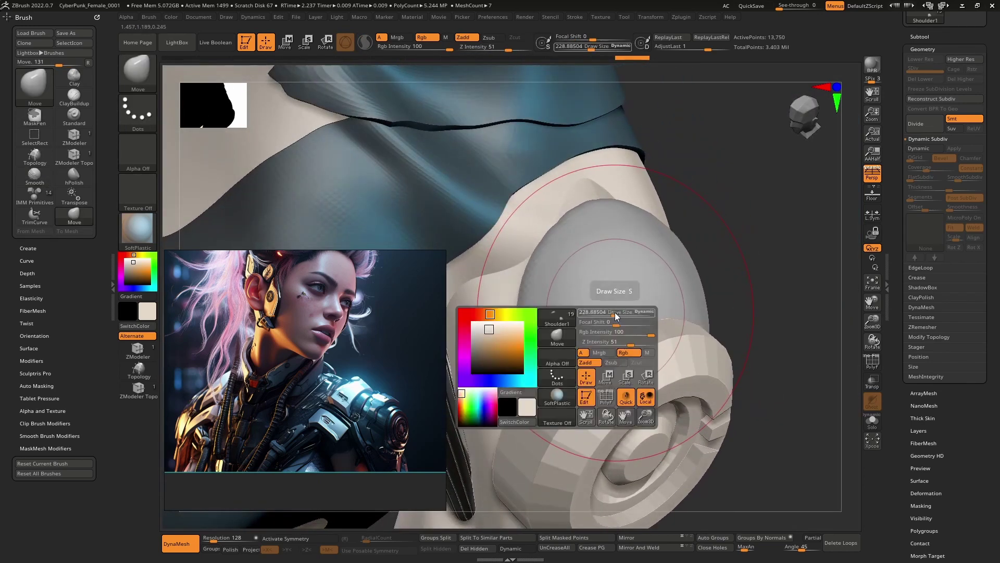
pyautogui.moveTo(615, 316); pyautogui.dragTo(604, 316)
pyautogui.moveTo(617, 317)
pyautogui.mouseDown(button='right')
pyautogui.moveTo(621, 284)
pyautogui.moveTo(610, 317)
pyautogui.moveTo(631, 315)
pyautogui.moveTo(623, 319)
pyautogui.mouseUp(button='right')
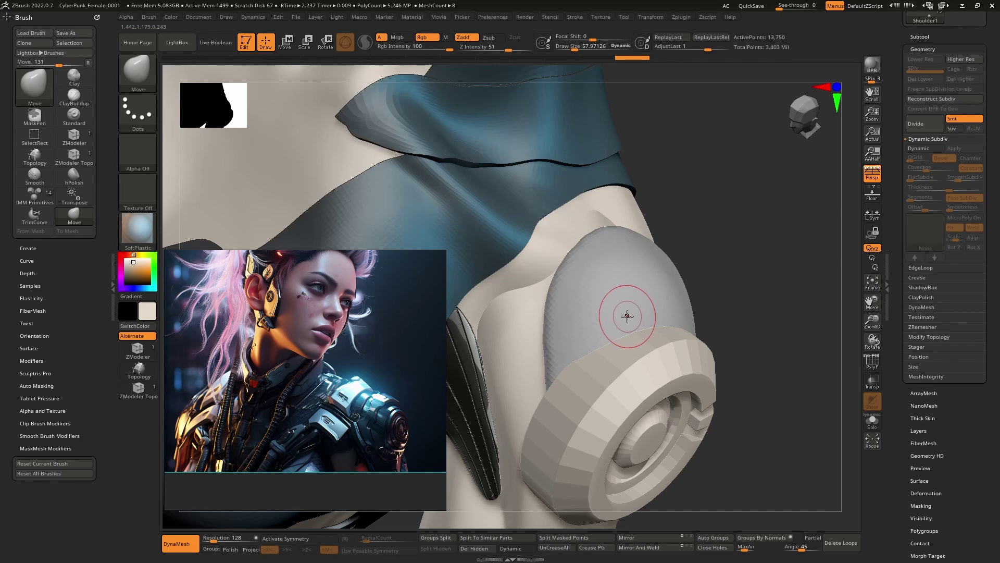
pyautogui.press('ctrl')
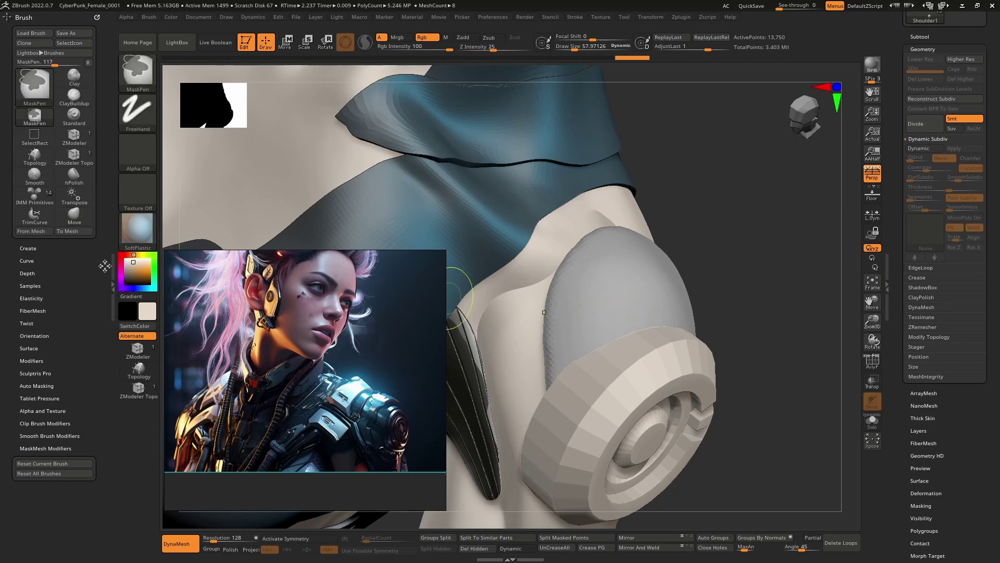
pyautogui.click(31, 285)
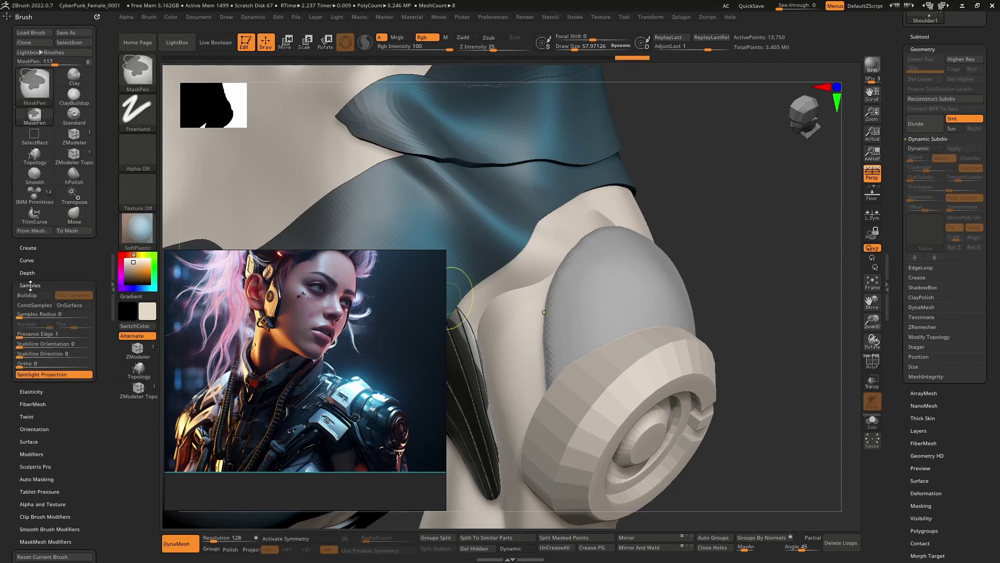
pyautogui.click(30, 273)
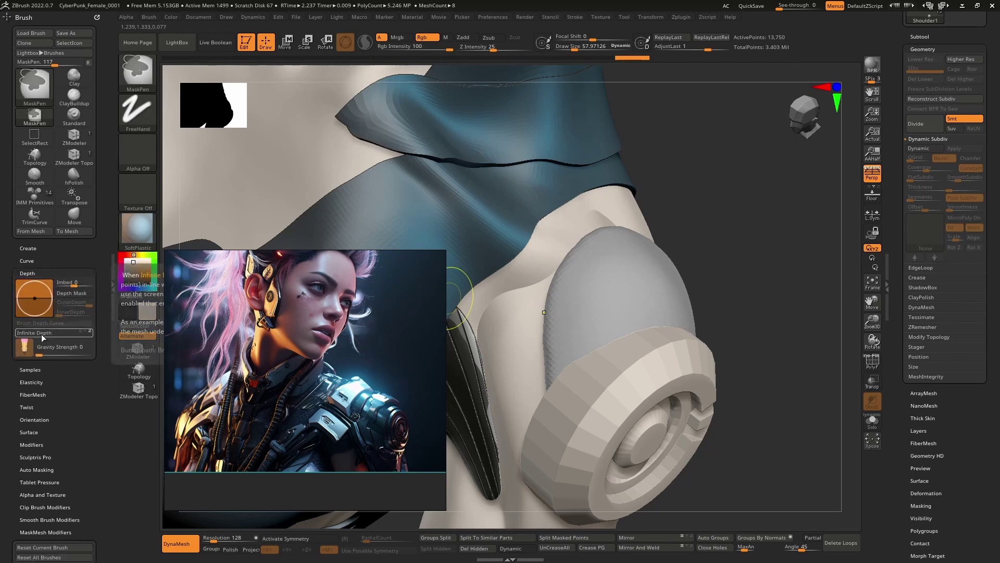
pyautogui.click(71, 293)
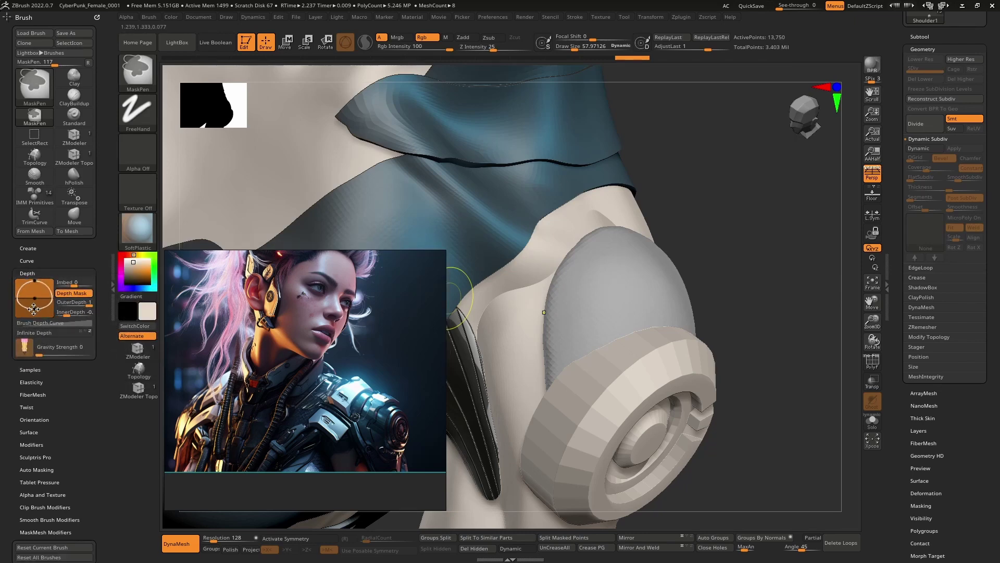
pyautogui.keyDown('ctrl'); pyautogui.moveTo(34, 297); pyautogui.dragTo(35, 299); pyautogui.keyUp('ctrl')
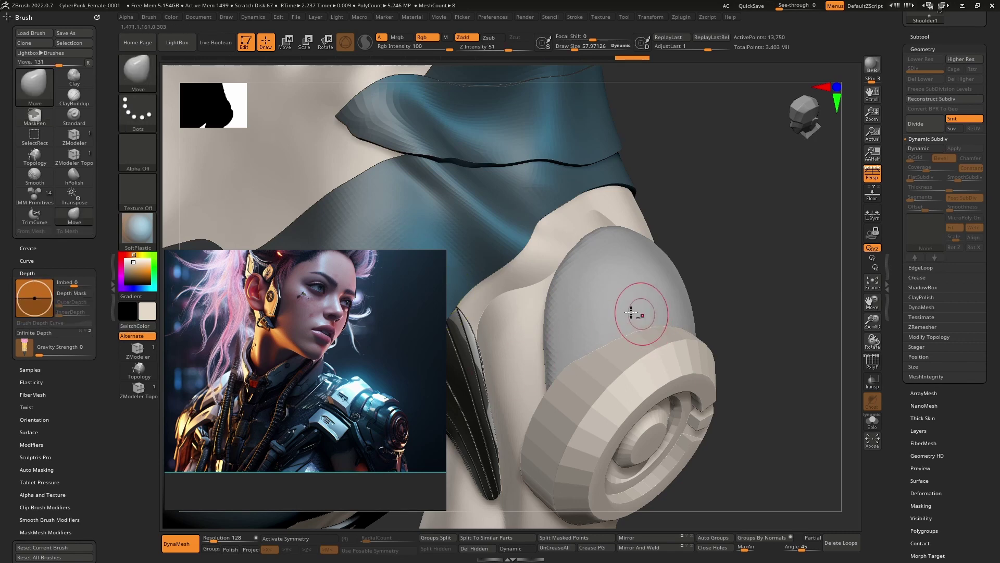
# Step: Try masking a roughly rectangular panel on the pad just above the disc, and undo the mask
pyautogui.moveTo(639, 313)
pyautogui.mouseDown(button='right')
pyautogui.moveTo(585, 307)
pyautogui.moveTo(563, 334)
pyautogui.mouseUp(button='right')
pyautogui.moveTo(527, 339)
pyautogui.keyDown('ctrl'); pyautogui.mouseDown()
pyautogui.moveTo(526, 295)
pyautogui.moveTo(622, 297)
pyautogui.moveTo(600, 306)
pyautogui.mouseUp(); pyautogui.keyUp('ctrl')
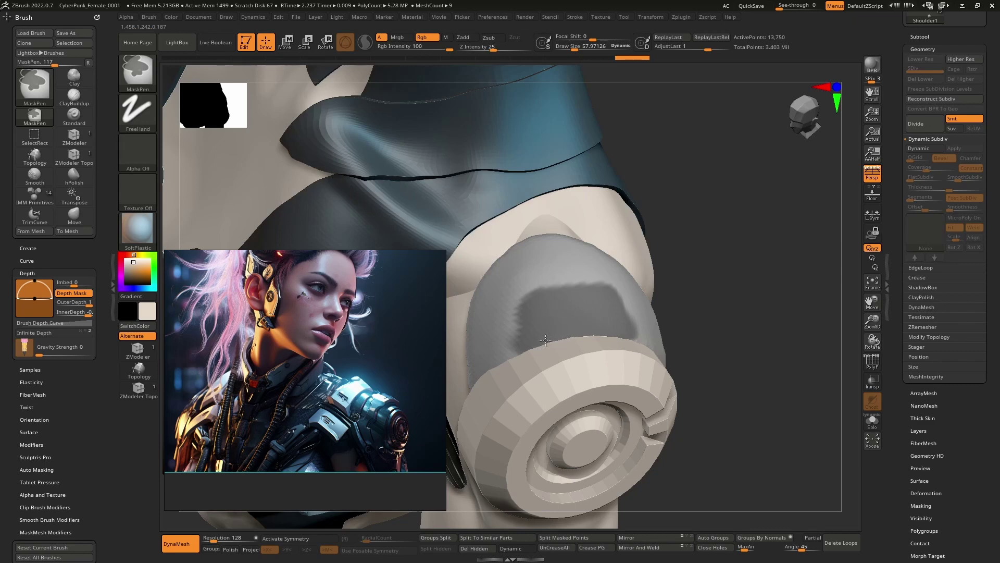
pyautogui.keyDown('ctrl'); pyautogui.click(595, 321); pyautogui.keyUp('ctrl')
pyautogui.moveTo(595, 321); pyautogui.dragTo(589, 336, button='right')
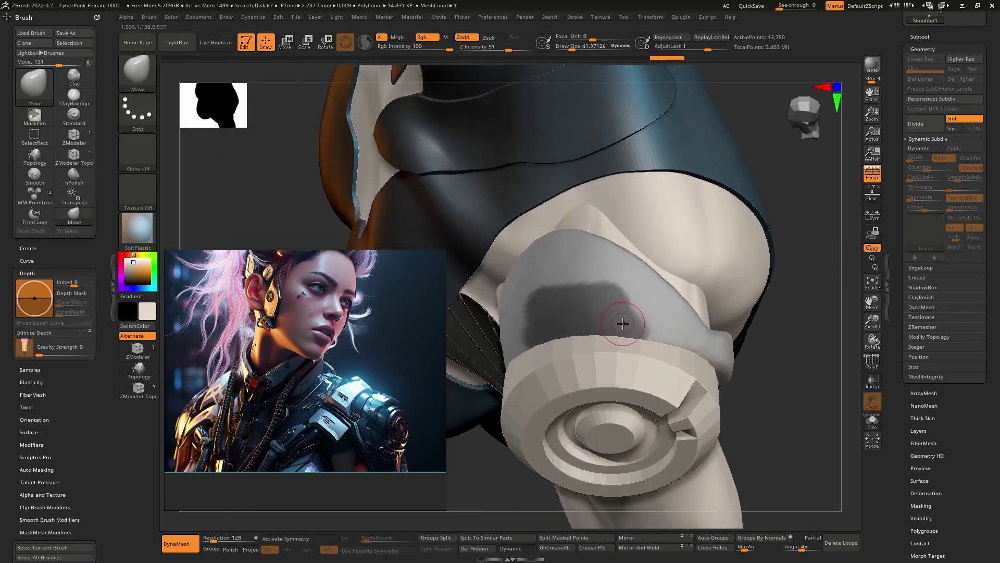
pyautogui.press('ctrl')
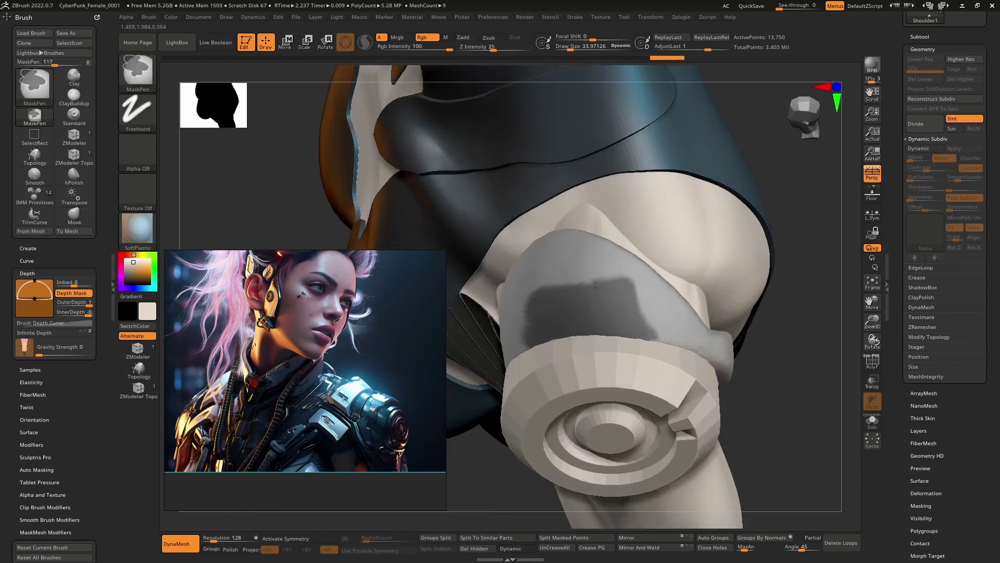
pyautogui.moveTo(534, 297)
pyautogui.mouseDown(button='right')
pyautogui.moveTo(604, 332)
pyautogui.moveTo(641, 328)
pyautogui.moveTo(626, 353)
pyautogui.moveTo(628, 326)
pyautogui.moveTo(602, 320)
pyautogui.moveTo(595, 334)
pyautogui.mouseUp(button='right')
pyautogui.hotkey('ctrl', 'z')
pyautogui.hotkey('ctrl', 'z')
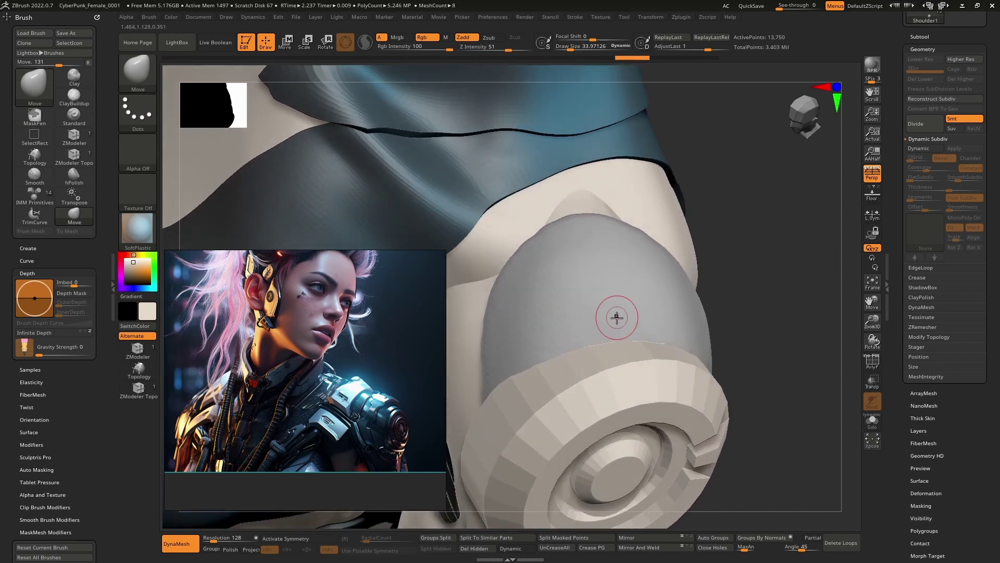
# Step: Show the polyframe, switch to the ClayBuildup brush and build up and smooth the pad's surface above the disc
pyautogui.click(880, 366)
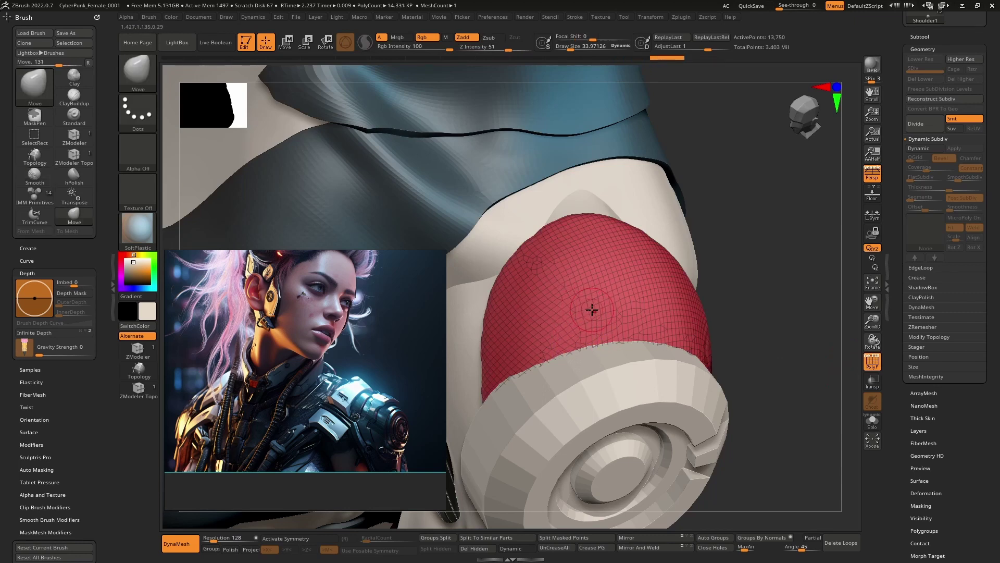
pyautogui.press('shift')
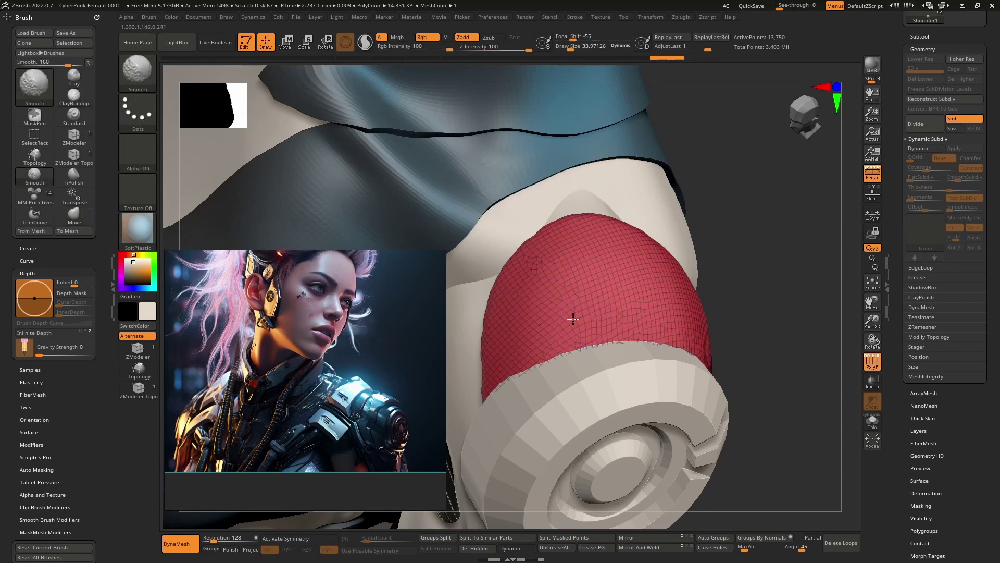
pyautogui.press('b')
pyautogui.press('c')
pyautogui.press('b')
pyautogui.keyDown('shift'); pyautogui.moveTo(591, 316); pyautogui.dragTo(565, 312); pyautogui.keyUp('shift')
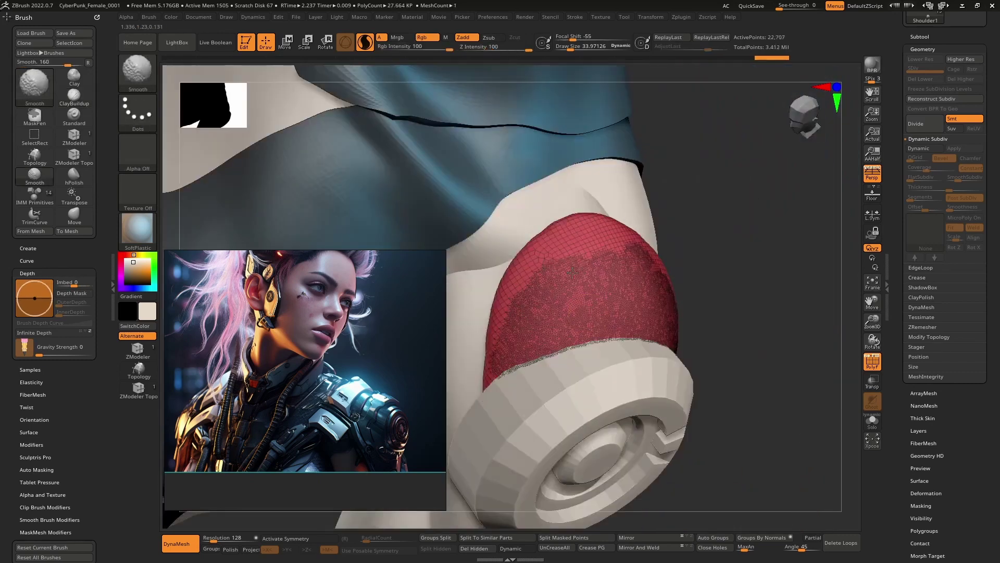
pyautogui.keyDown('shift'); pyautogui.moveTo(589, 283); pyautogui.dragTo(581, 298); pyautogui.keyUp('shift')
# Step: Trim the inner edge of the shoulder pad from the front view with the TrimCurve brush
pyautogui.moveTo(636, 338)
pyautogui.mouseDown(button='right')
pyautogui.moveTo(578, 341)
pyautogui.moveTo(661, 334)
pyautogui.moveTo(567, 345)
pyautogui.moveTo(630, 319)
pyautogui.moveTo(737, 328)
pyautogui.moveTo(695, 348)
pyautogui.moveTo(675, 308)
pyautogui.mouseUp(button='right')
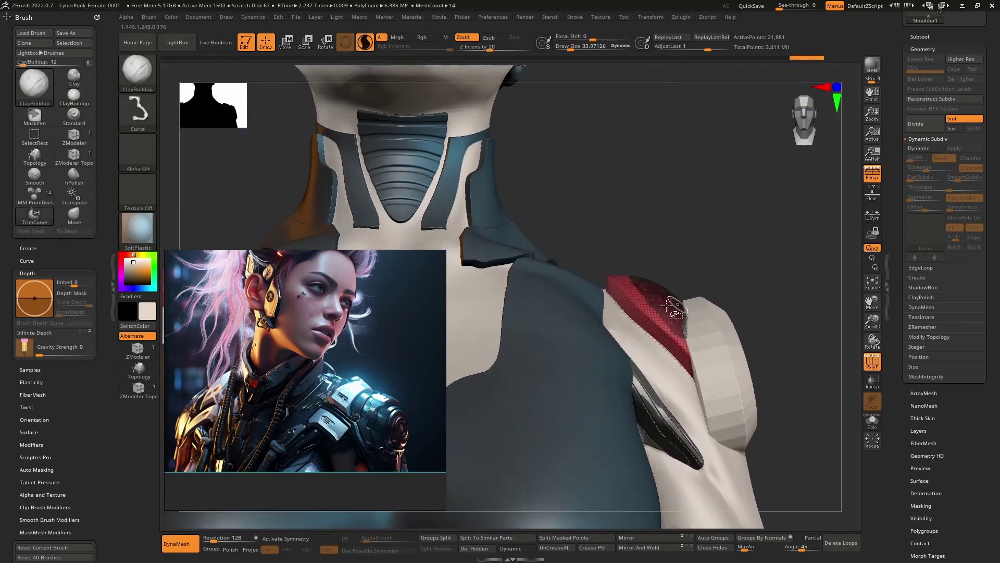
pyautogui.keyDown('ctrl'); pyautogui.keyDown('shift'); pyautogui.moveTo(617, 203); pyautogui.dragTo(642, 339); pyautogui.keyUp('shift'); pyautogui.keyUp('ctrl')
pyautogui.keyDown('ctrl'); pyautogui.keyDown('shift'); pyautogui.moveTo(639, 395); pyautogui.dragTo(641, 394); pyautogui.keyUp('shift'); pyautogui.keyUp('ctrl')
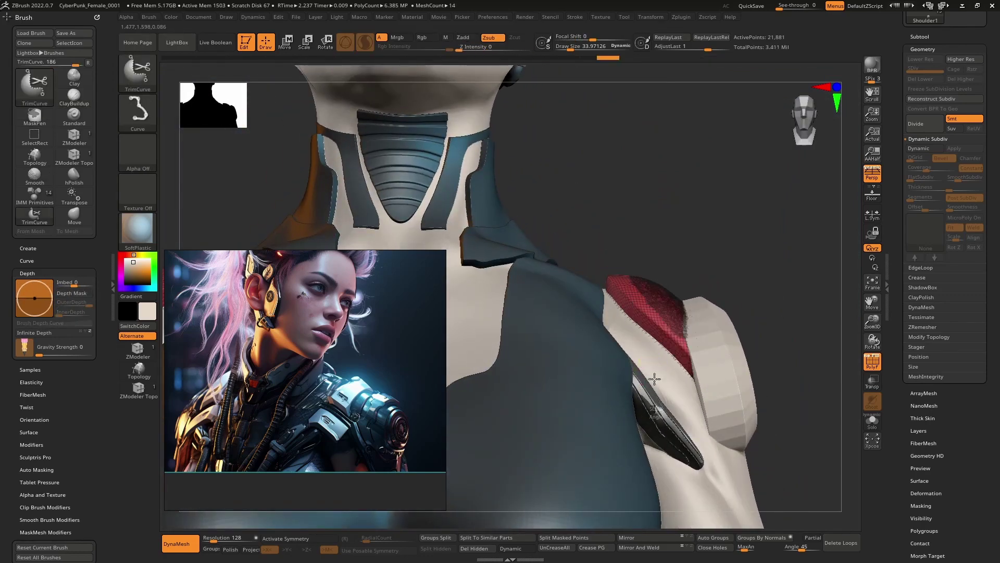
pyautogui.moveTo(629, 259)
pyautogui.mouseDown(button='right')
pyautogui.moveTo(632, 297)
pyautogui.moveTo(641, 294)
pyautogui.mouseUp(button='right')
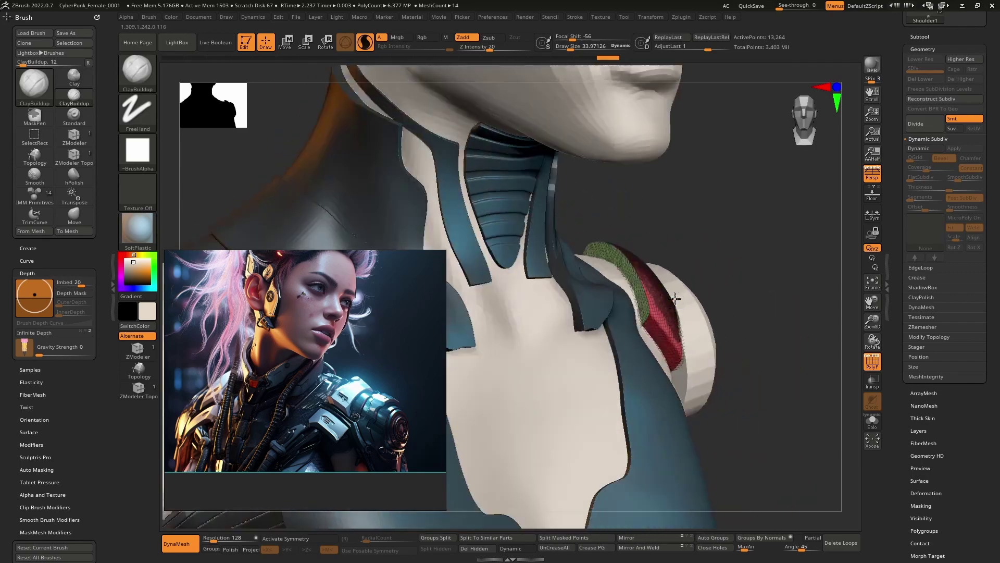
# Step: Raise the draw size to about 58, remesh the shoulder pad and smooth its surface along the disc
pyautogui.press('space')
pyautogui.moveTo(661, 290); pyautogui.dragTo(667, 291)
pyautogui.keyDown('ctrl'); pyautogui.moveTo(733, 221); pyautogui.dragTo(756, 250); pyautogui.keyUp('ctrl')
pyautogui.moveTo(729, 271)
pyautogui.mouseDown(button='right')
pyautogui.moveTo(639, 284)
pyautogui.moveTo(631, 311)
pyautogui.mouseUp(button='right')
pyautogui.keyDown('shift'); pyautogui.moveTo(631, 313); pyautogui.dragTo(695, 342); pyautogui.keyUp('shift')
pyautogui.moveTo(695, 342); pyautogui.dragTo(620, 313, button='right')
pyautogui.keyDown('shift'); pyautogui.moveTo(699, 289); pyautogui.dragTo(721, 306); pyautogui.keyUp('shift')
pyautogui.moveTo(693, 307); pyautogui.dragTo(675, 356, button='right')
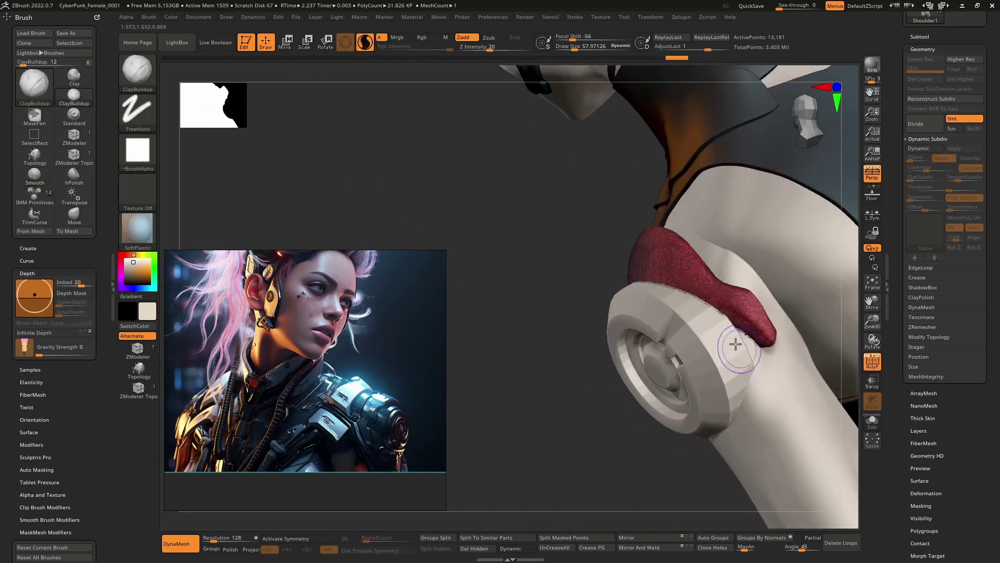
# Step: Trim the end of the shoulder pad beside the disc with the TrimCurve brush and smooth the cut
pyautogui.moveTo(735, 346)
pyautogui.mouseDown(button='right')
pyautogui.moveTo(716, 347)
pyautogui.moveTo(741, 246)
pyautogui.mouseUp(button='right')
pyautogui.hotkey('ctrl', 'shift')
pyautogui.keyDown('ctrl'); pyautogui.keyDown('shift'); pyautogui.moveTo(702, 379); pyautogui.dragTo(698, 388); pyautogui.keyUp('shift'); pyautogui.keyUp('ctrl')
pyautogui.moveTo(698, 373); pyautogui.dragTo(700, 307, button='right')
pyautogui.keyDown('shift'); pyautogui.moveTo(714, 289); pyautogui.dragTo(703, 313); pyautogui.keyUp('shift')
pyautogui.moveTo(703, 313)
pyautogui.mouseDown(button='right')
pyautogui.moveTo(782, 288)
pyautogui.moveTo(609, 322)
pyautogui.moveTo(669, 307)
pyautogui.moveTo(683, 341)
pyautogui.moveTo(644, 354)
pyautogui.moveTo(675, 357)
pyautogui.moveTo(632, 307)
pyautogui.moveTo(658, 311)
pyautogui.moveTo(718, 286)
pyautogui.moveTo(665, 364)
pyautogui.mouseUp(button='right')
# Step: Try trimming the pad's outer side along the disc from the front view, undoing the cuts and turning on transparency
pyautogui.hotkey('ctrl', 'shift')
pyautogui.keyDown('ctrl'); pyautogui.keyDown('shift'); pyautogui.moveTo(691, 341); pyautogui.dragTo(688, 319); pyautogui.keyUp('shift'); pyautogui.keyUp('ctrl')
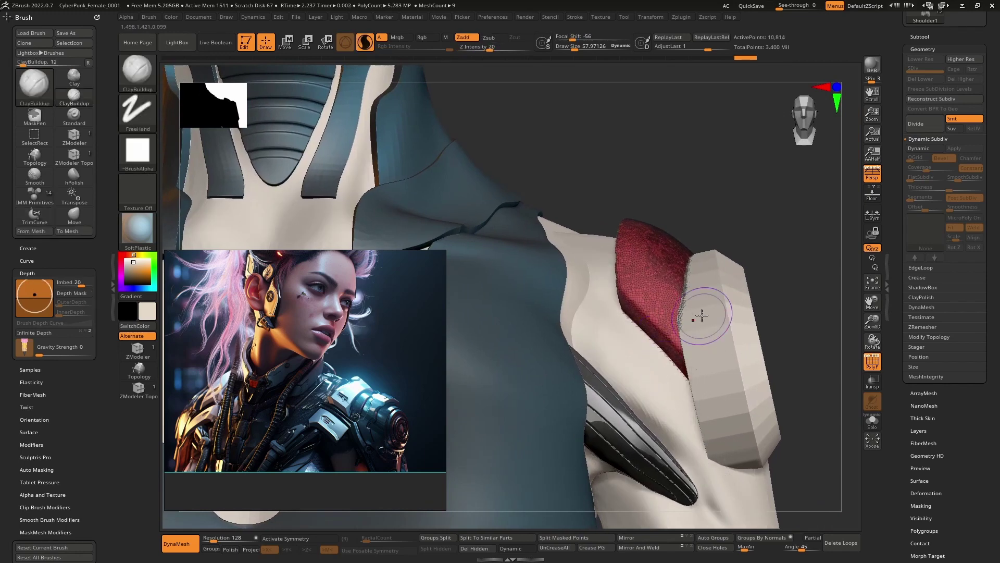
pyautogui.hotkey('ctrl', 'z')
pyautogui.keyDown('ctrl'); pyautogui.keyDown('shift'); pyautogui.moveTo(736, 240); pyautogui.dragTo(661, 265); pyautogui.keyUp('shift'); pyautogui.keyUp('ctrl')
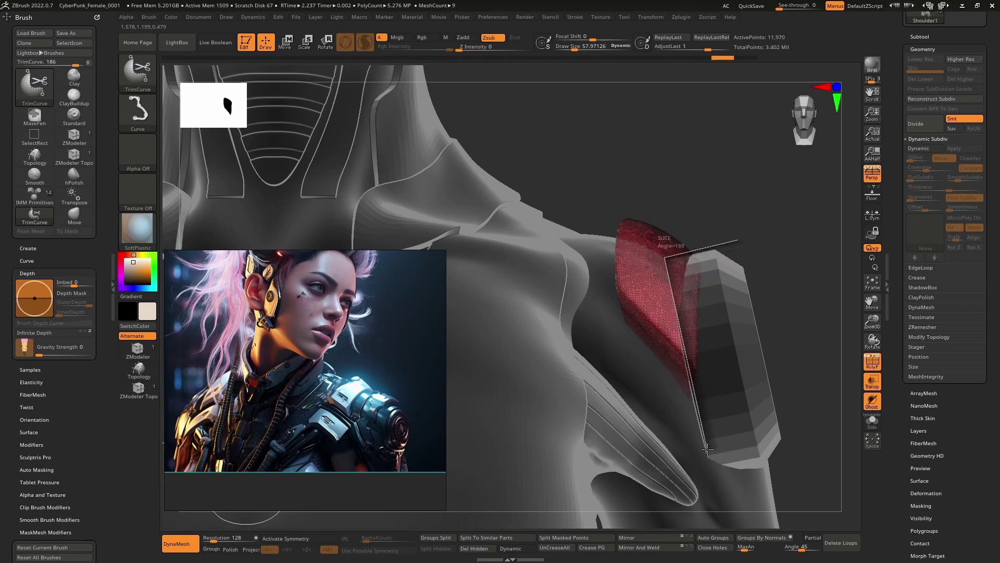
pyautogui.keyDown('ctrl'); pyautogui.keyDown('shift'); pyautogui.moveTo(703, 460); pyautogui.dragTo(702, 460); pyautogui.keyUp('shift'); pyautogui.keyUp('ctrl')
pyautogui.moveTo(702, 459)
pyautogui.mouseDown(button='right')
pyautogui.moveTo(649, 313)
pyautogui.moveTo(683, 270)
pyautogui.mouseUp(button='right')
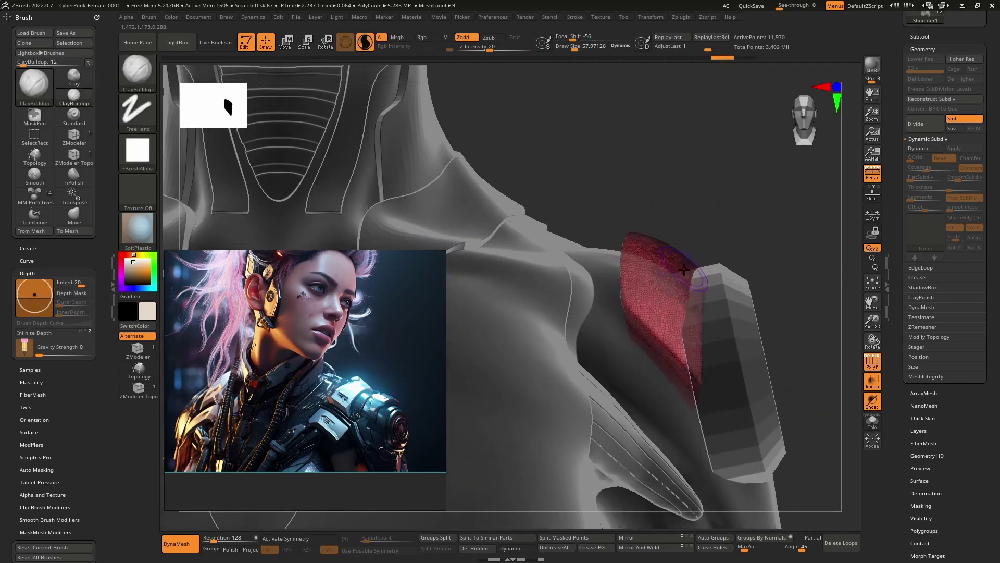
pyautogui.moveTo(681, 282); pyautogui.dragTo(679, 261)
# Step: Cut the pad's outer side along the disc with an angled TrimCurve, turn off transparency, then remesh and smooth the pad
pyautogui.hotkey('ctrl', 'shift')
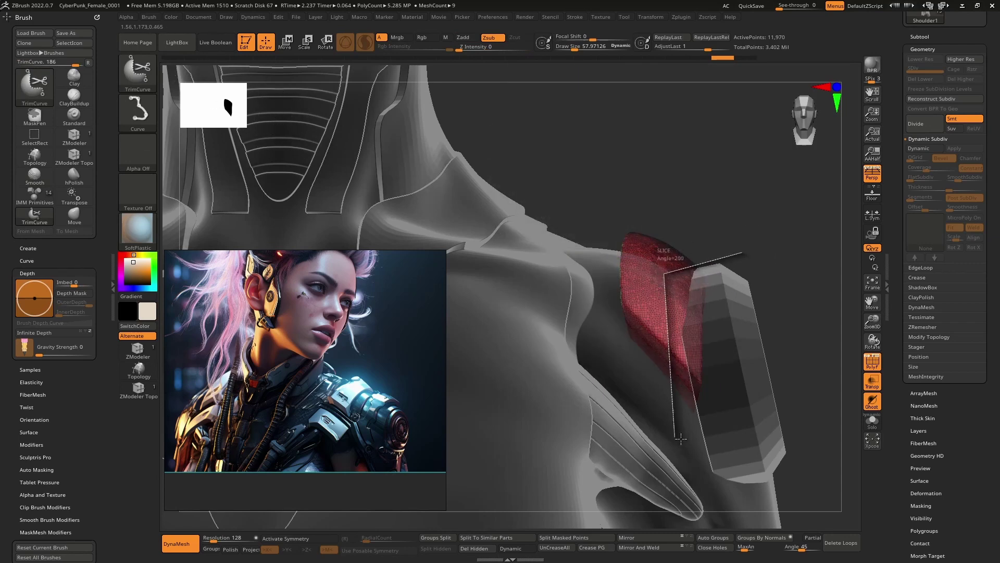
pyautogui.keyDown('ctrl'); pyautogui.keyDown('shift'); pyautogui.moveTo(681, 438); pyautogui.dragTo(707, 454); pyautogui.keyUp('shift'); pyautogui.keyUp('ctrl')
pyautogui.moveTo(708, 453)
pyautogui.mouseDown(button='right')
pyautogui.moveTo(668, 315)
pyautogui.moveTo(686, 346)
pyautogui.moveTo(699, 313)
pyautogui.mouseUp(button='right')
pyautogui.hotkey('ctrl', 'shift', 't')
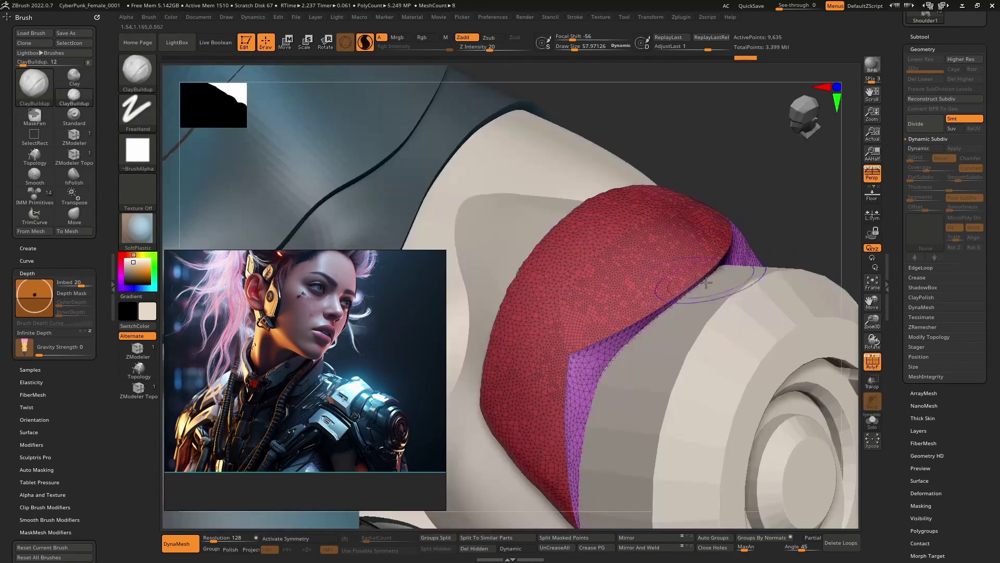
pyautogui.moveTo(635, 282); pyautogui.dragTo(672, 304, button='right')
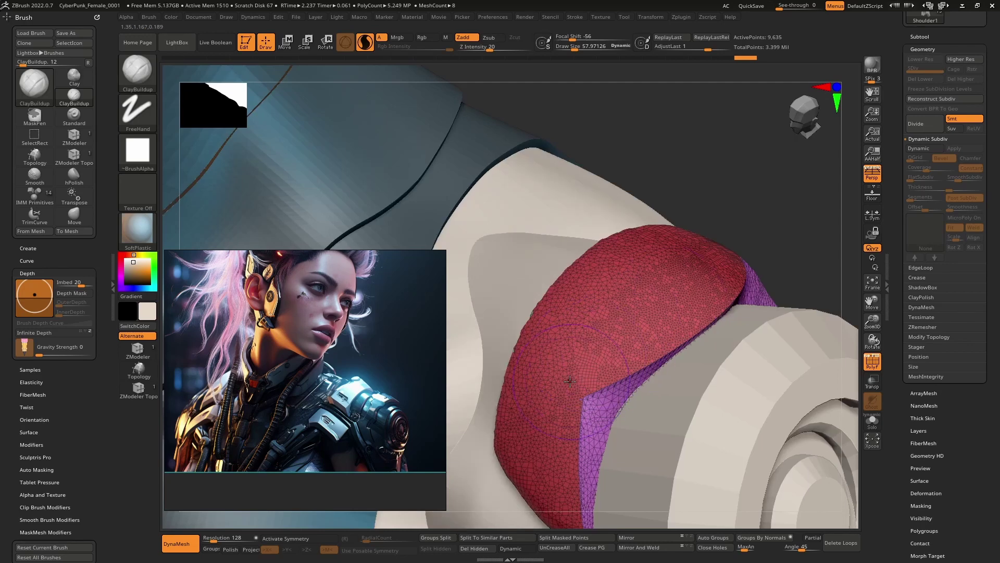
pyautogui.moveTo(561, 390); pyautogui.dragTo(612, 384, button='right')
pyautogui.press('shift')
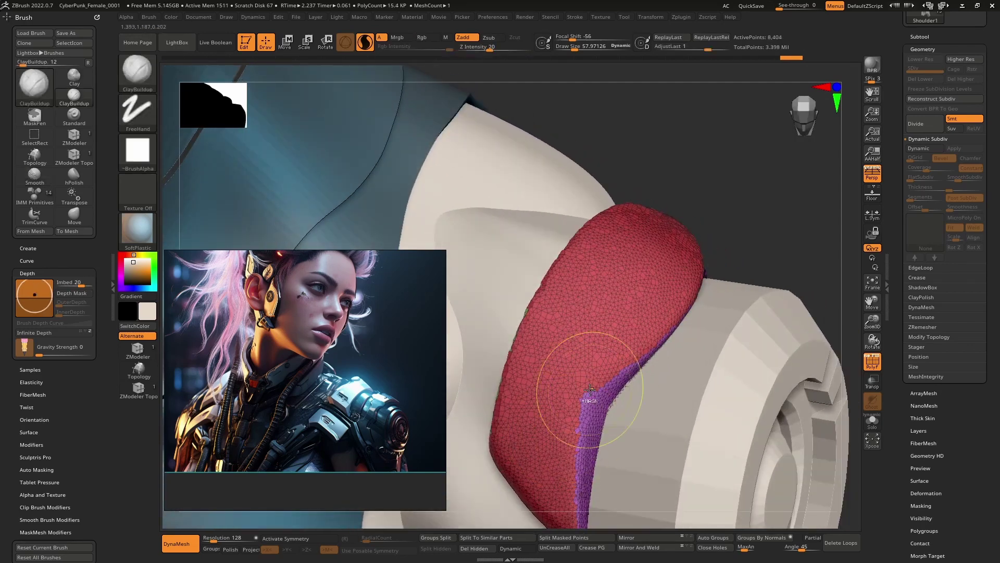
# Step: Try building up a narrow band across the pad with ClayBuildup at a draw size of about 34, and undo it
pyautogui.keyDown('alt'); pyautogui.click(590, 390); pyautogui.keyUp('alt')
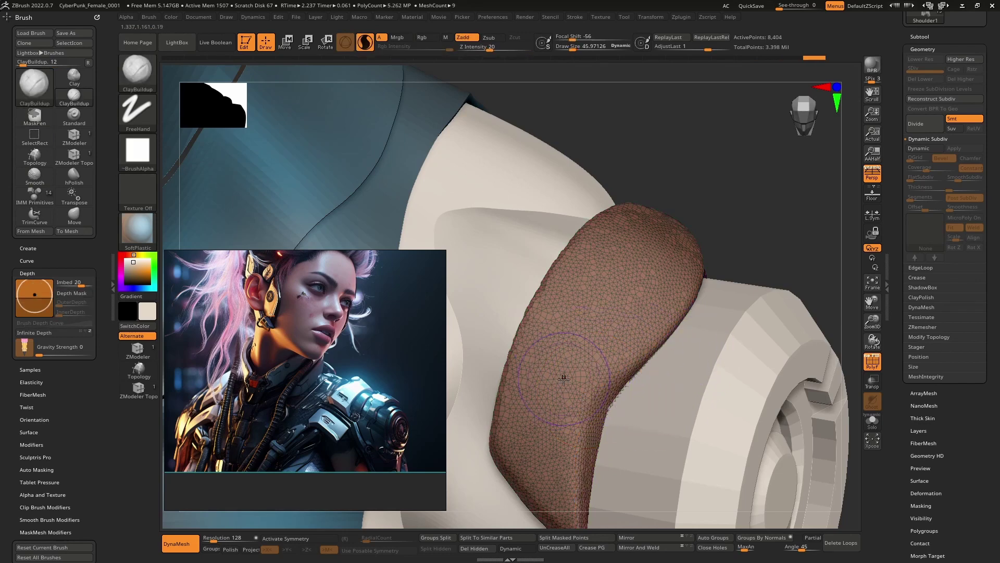
pyautogui.keyDown('alt'); pyautogui.moveTo(543, 338); pyautogui.dragTo(590, 372); pyautogui.keyUp('alt')
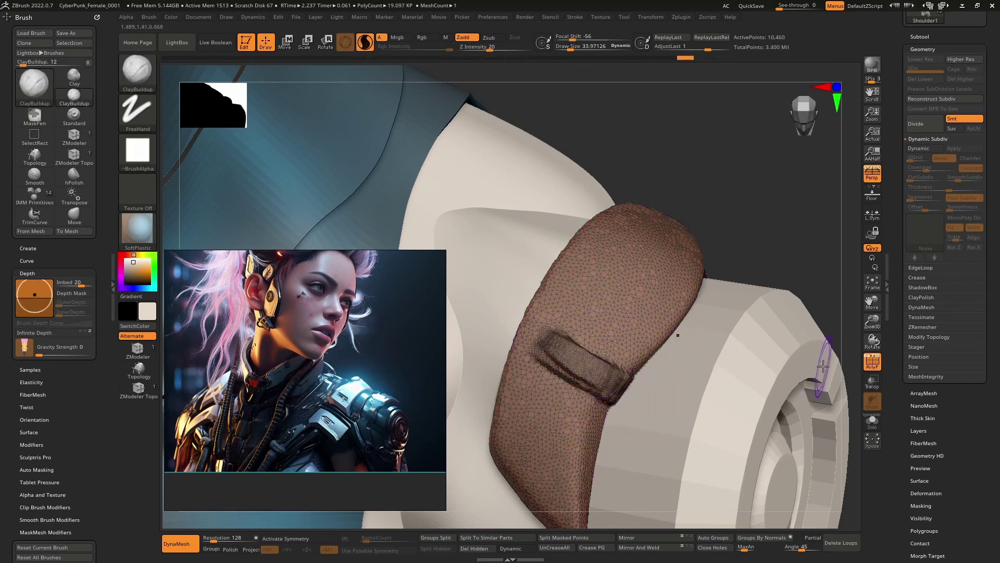
pyautogui.hotkey('shift', 'f')
pyautogui.moveTo(633, 349)
pyautogui.mouseDown(button='right')
pyautogui.moveTo(601, 389)
pyautogui.moveTo(661, 338)
pyautogui.mouseUp(button='right')
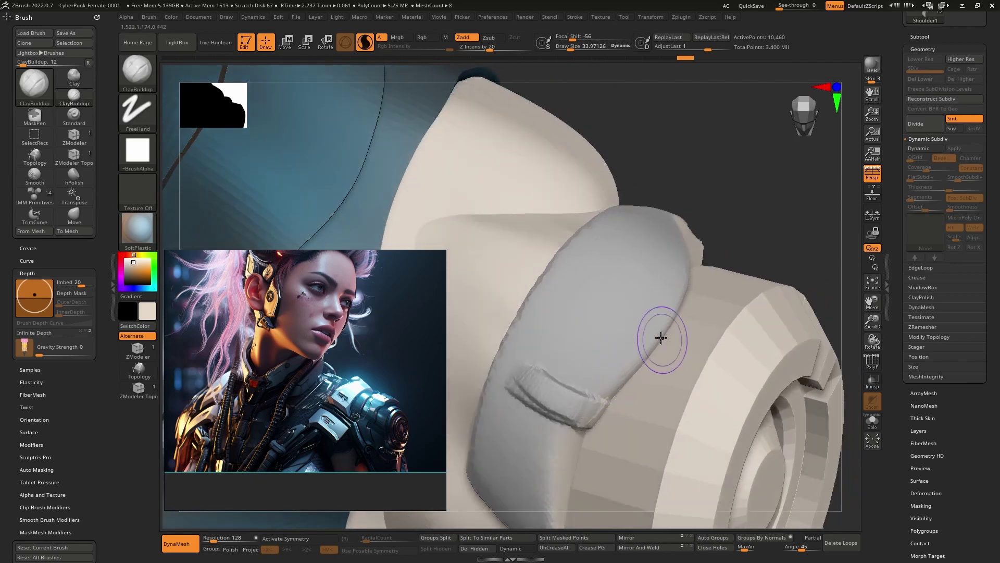
pyautogui.press('b')
pyautogui.press('h')
pyautogui.press('p')
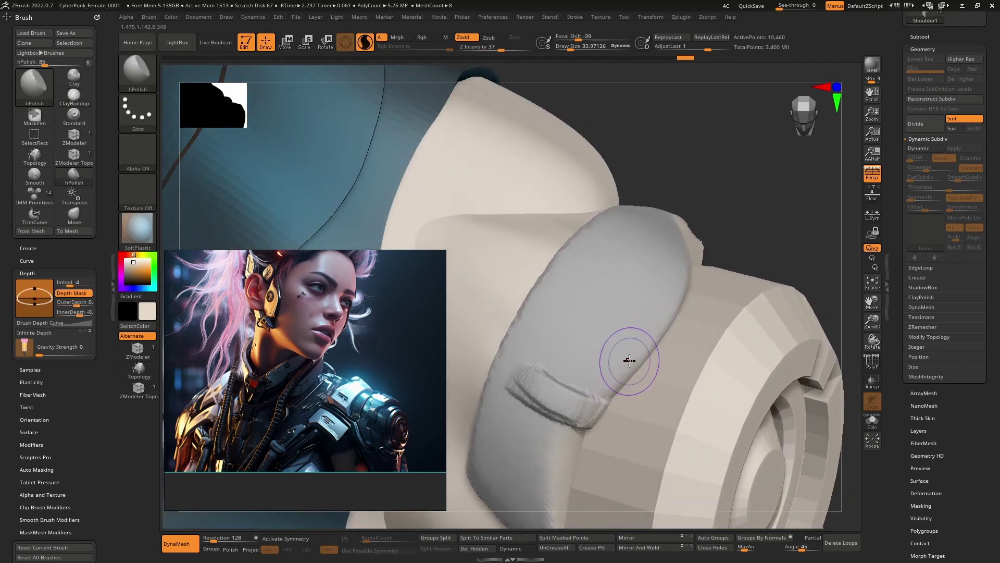
pyautogui.press('b')
pyautogui.press('c')
pyautogui.press('b')
pyautogui.hotkey('ctrl', 'z')
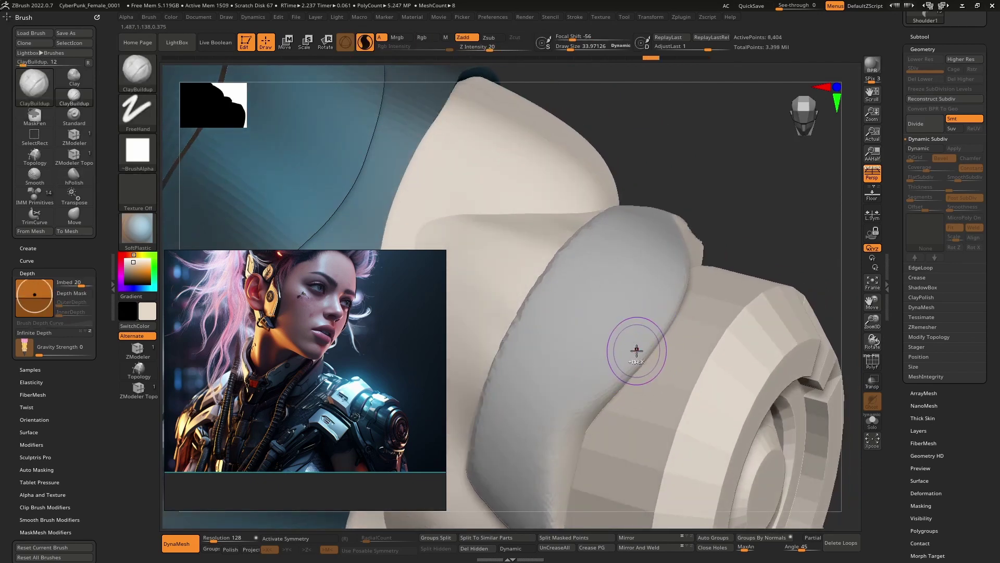
# Step: Mask a long rounded panel on the pad's outer side next to the disc, refine the mask's edge and invert it
pyautogui.moveTo(636, 351)
pyautogui.mouseDown(button='right')
pyautogui.moveTo(627, 358)
pyautogui.moveTo(641, 357)
pyautogui.mouseUp(button='right')
pyautogui.press('ctrl')
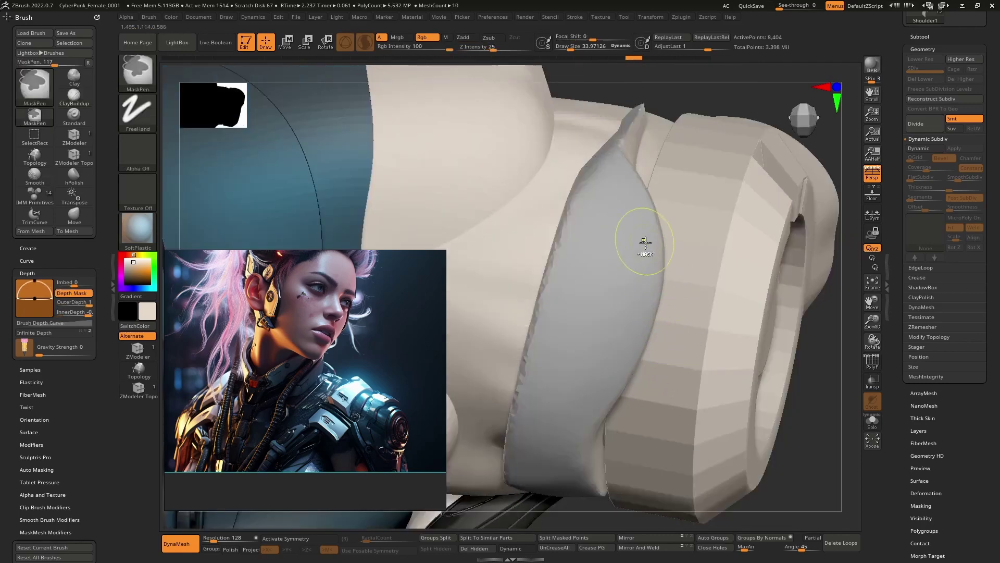
pyautogui.moveTo(651, 243)
pyautogui.keyDown('ctrl'); pyautogui.mouseDown()
pyautogui.moveTo(607, 260)
pyautogui.moveTo(573, 384)
pyautogui.mouseUp(); pyautogui.keyUp('ctrl')
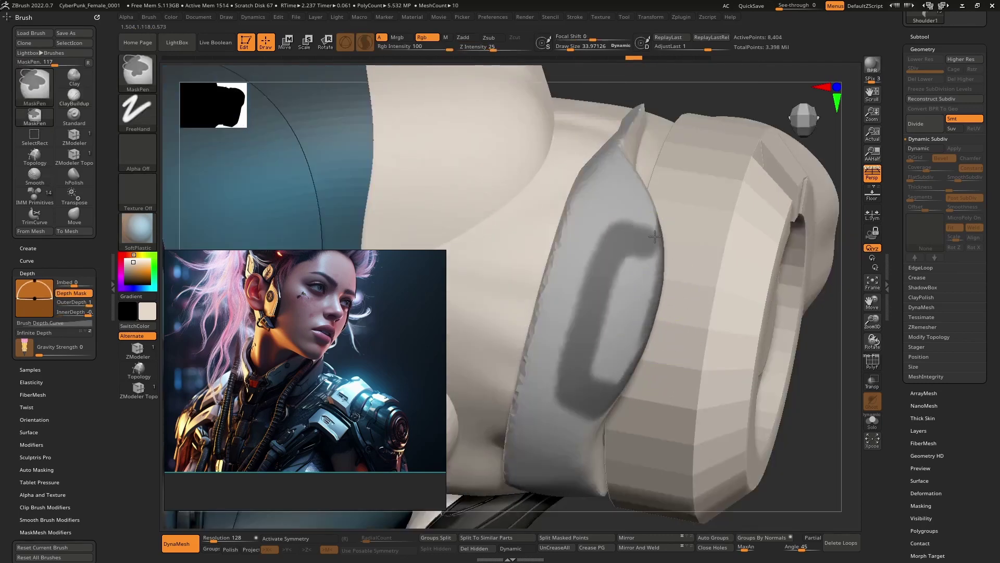
pyautogui.moveTo(654, 236)
pyautogui.keyDown('ctrl'); pyautogui.mouseDown()
pyautogui.moveTo(595, 359)
pyautogui.moveTo(605, 372)
pyautogui.mouseUp(); pyautogui.keyUp('ctrl')
pyautogui.moveTo(654, 232)
pyautogui.keyDown('ctrl'); pyautogui.mouseDown()
pyautogui.moveTo(608, 252)
pyautogui.moveTo(584, 331)
pyautogui.mouseUp(); pyautogui.keyUp('ctrl')
pyautogui.keyDown('ctrl'); pyautogui.click(551, 448); pyautogui.keyUp('ctrl')
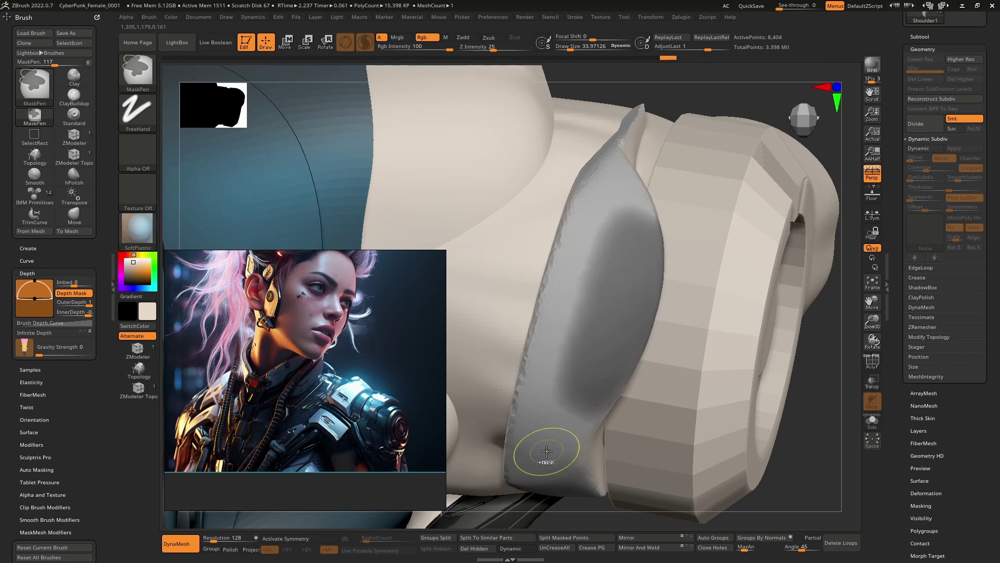
pyautogui.keyDown('ctrl'); pyautogui.keyDown('alt'); pyautogui.click(548, 451); pyautogui.keyUp('alt'); pyautogui.keyUp('ctrl')
pyautogui.moveTo(552, 455)
pyautogui.mouseDown(button='right')
pyautogui.moveTo(585, 366)
pyautogui.moveTo(594, 417)
pyautogui.moveTo(584, 340)
pyautogui.mouseUp(button='right')
pyautogui.hotkey('ctrl', 'i')
# Step: Try extruding the unmasked panel outward with the Move gizmo, and undo it
pyautogui.press('w')
pyautogui.click(584, 340)
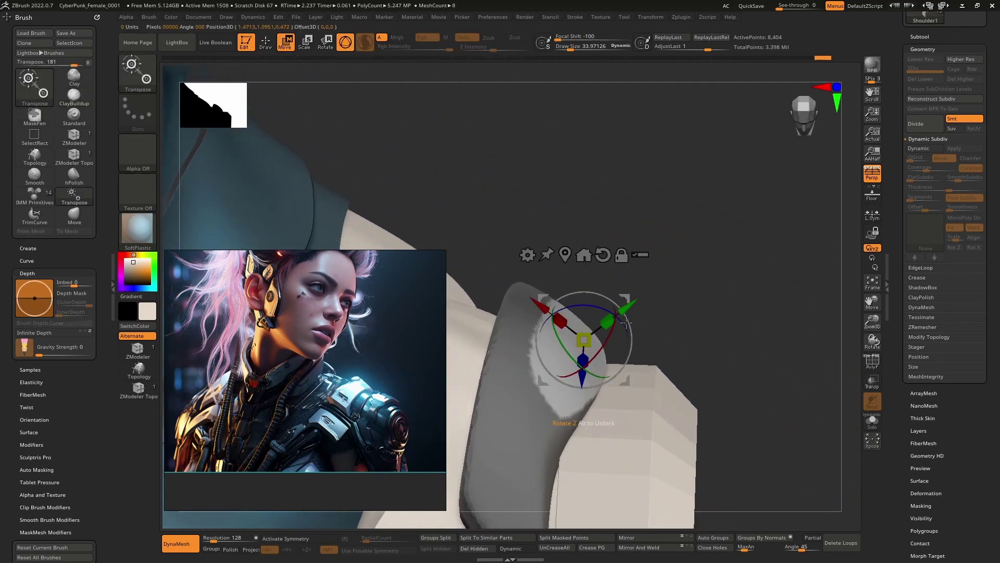
pyautogui.moveTo(635, 304); pyautogui.dragTo(636, 322)
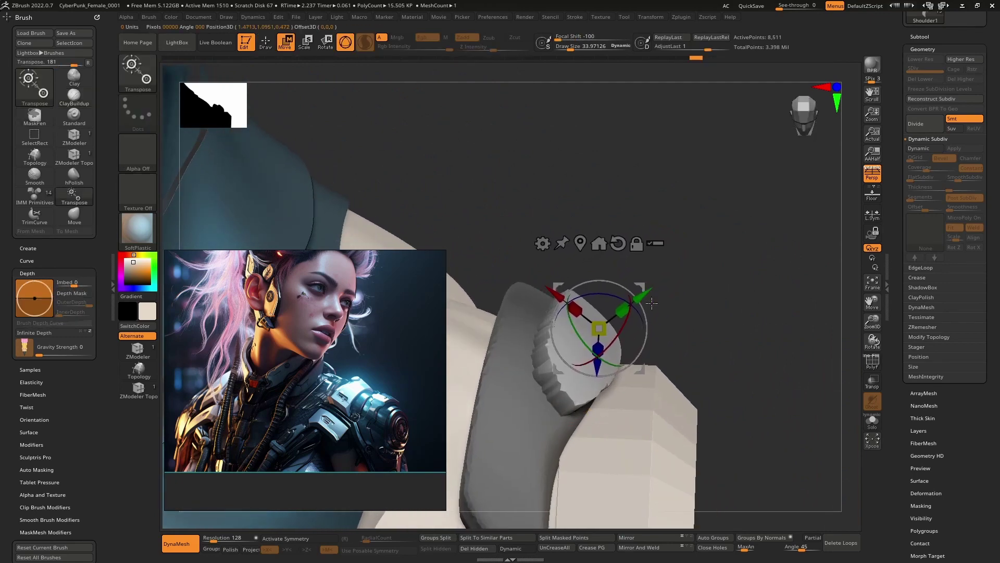
pyautogui.press('q')
pyautogui.press('w')
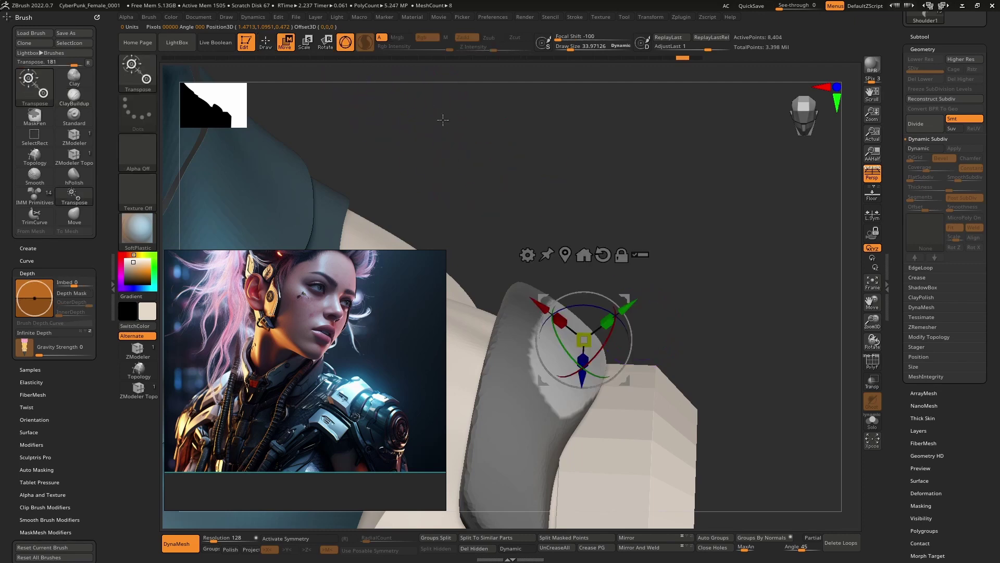
# Step: Switch from the gizmo to the Transpose line, show the polyframe and extrude the unmasked panel outward from the pad
pyautogui.click(346, 42)
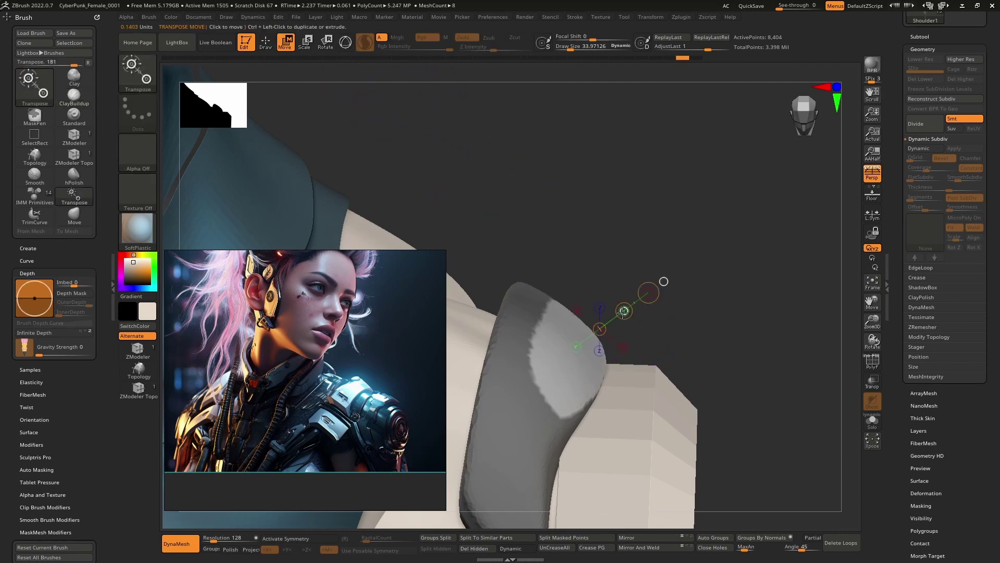
pyautogui.keyDown('ctrl'); pyautogui.moveTo(623, 311); pyautogui.dragTo(627, 307); pyautogui.keyUp('ctrl')
pyautogui.hotkey('shift', 'f')
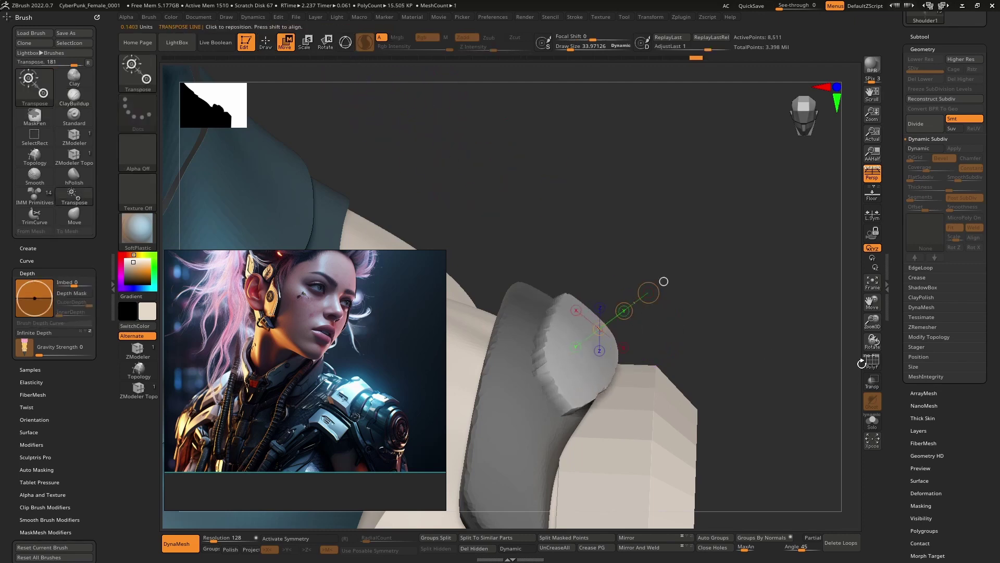
pyautogui.moveTo(576, 346); pyautogui.dragTo(648, 292)
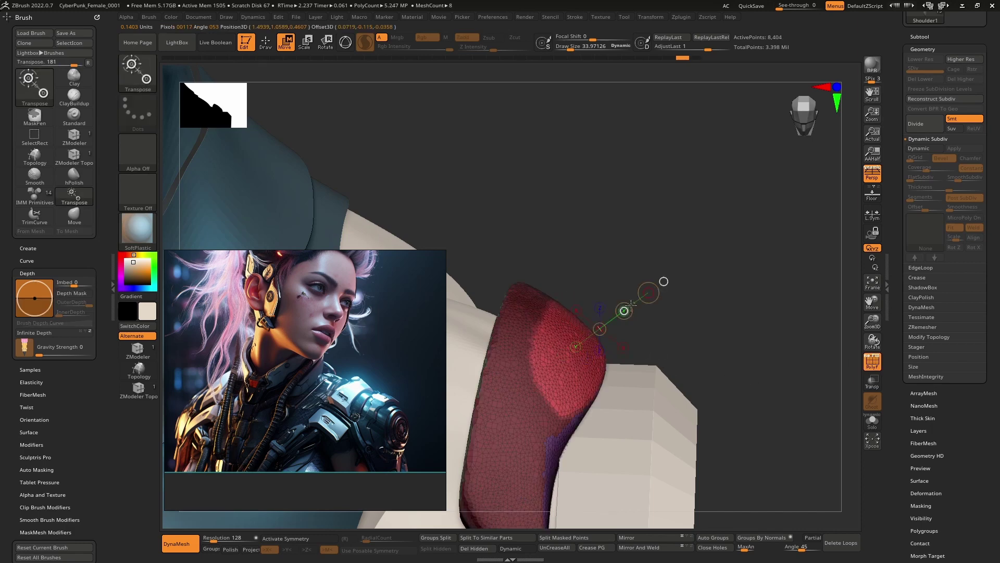
pyautogui.press('ctrl')
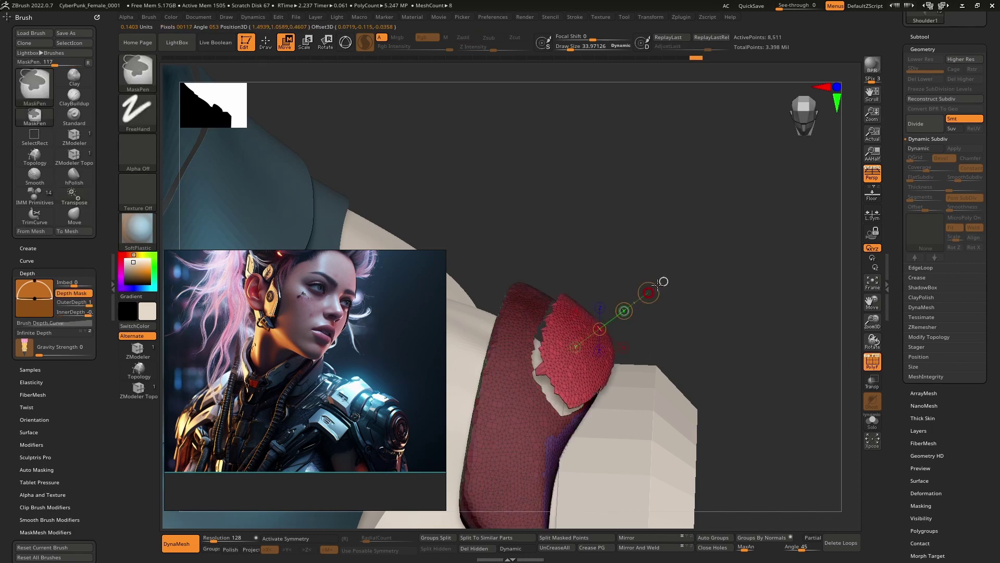
pyautogui.moveTo(669, 301)
pyautogui.mouseDown(button='right')
pyautogui.moveTo(647, 351)
pyautogui.moveTo(617, 311)
pyautogui.mouseUp(button='right')
pyautogui.hotkey('ctrl', 'z')
pyautogui.moveTo(615, 290)
pyautogui.keyDown('ctrl'); pyautogui.mouseDown()
pyautogui.moveTo(590, 307)
pyautogui.moveTo(630, 279)
pyautogui.moveTo(624, 291)
pyautogui.mouseUp(); pyautogui.keyUp('ctrl')
pyautogui.hotkey('ctrl', 'z')
# Step: Return to drawing mode, hide the polyframe and turn on transparency to check the extruded panel
pyautogui.moveTo(624, 290)
pyautogui.mouseDown(button='right')
pyautogui.moveTo(604, 317)
pyautogui.moveTo(662, 314)
pyautogui.mouseUp(button='right')
pyautogui.press('q')
pyautogui.click(872, 362)
pyautogui.click(872, 381)
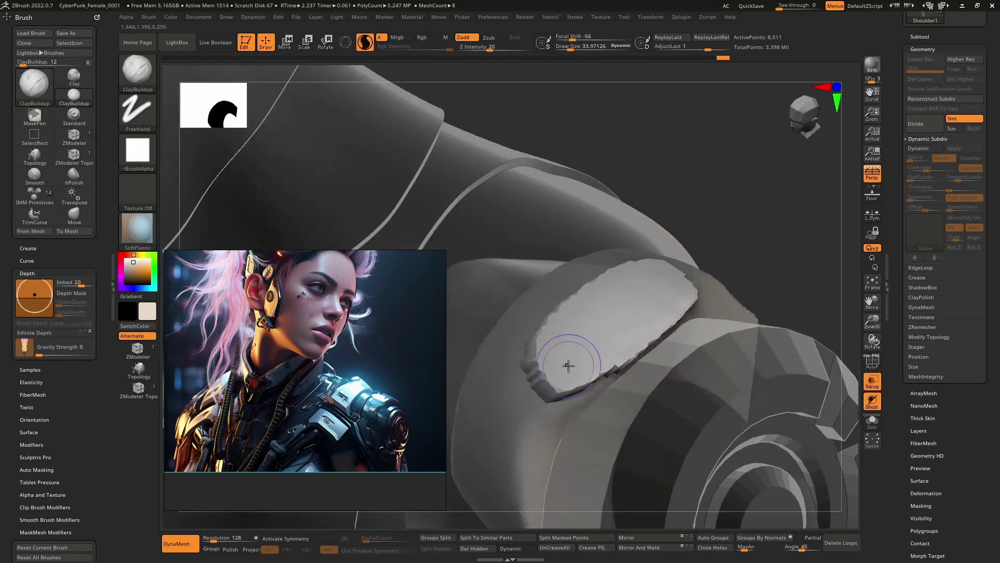
# Step: Turn off transparency, clear the mask, remesh the pad and smooth the raised panel's jagged edges into the surrounding surface
pyautogui.moveTo(551, 371); pyautogui.dragTo(583, 386, button='right')
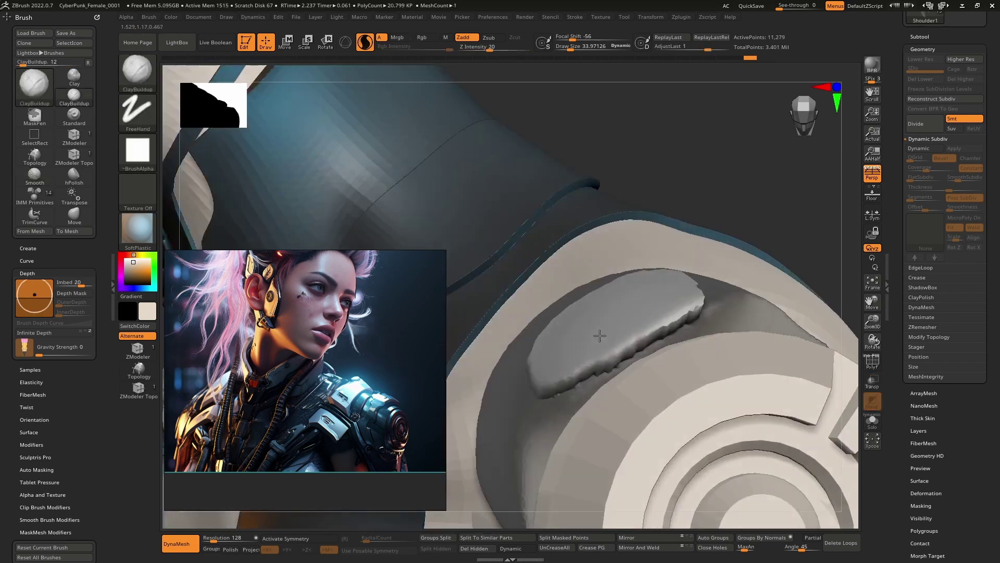
pyautogui.moveTo(598, 335); pyautogui.dragTo(609, 338, button='right')
pyautogui.keyDown('shift'); pyautogui.moveTo(674, 320); pyautogui.dragTo(632, 346); pyautogui.keyUp('shift')
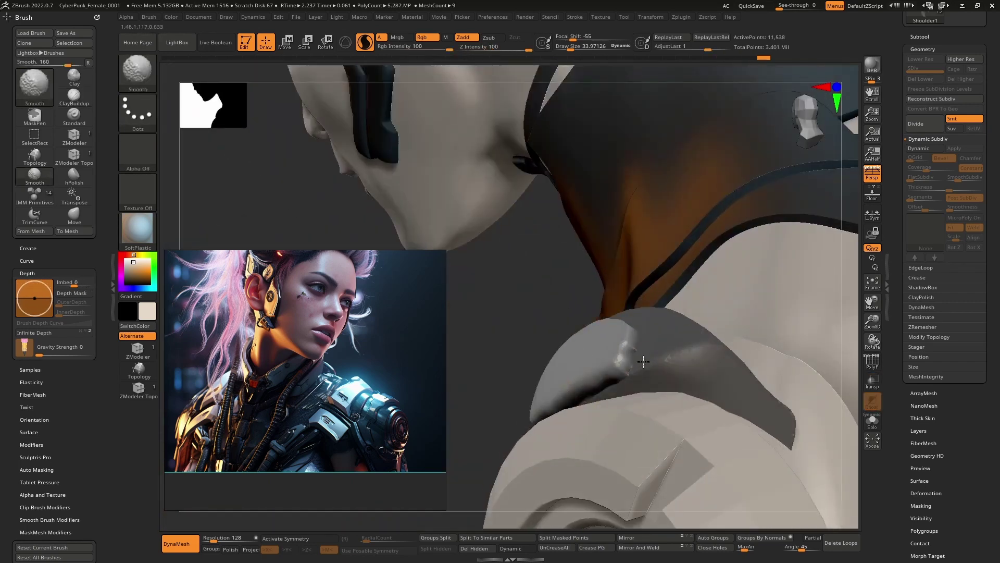
pyautogui.moveTo(634, 359); pyautogui.dragTo(581, 353, button='right')
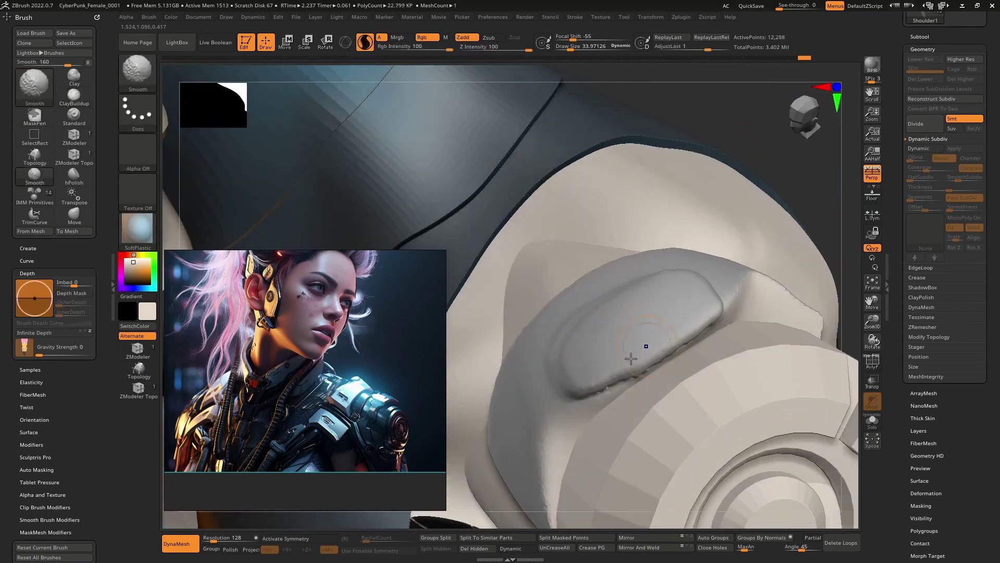
pyautogui.moveTo(677, 342)
pyautogui.mouseDown(button='right')
pyautogui.moveTo(697, 335)
pyautogui.moveTo(672, 359)
pyautogui.moveTo(691, 372)
pyautogui.mouseUp(button='right')
# Step: Flatten and sharpen the raised panel's sides and edges with the hPolish brush, reducing the draw size to about 30
pyautogui.press('h')
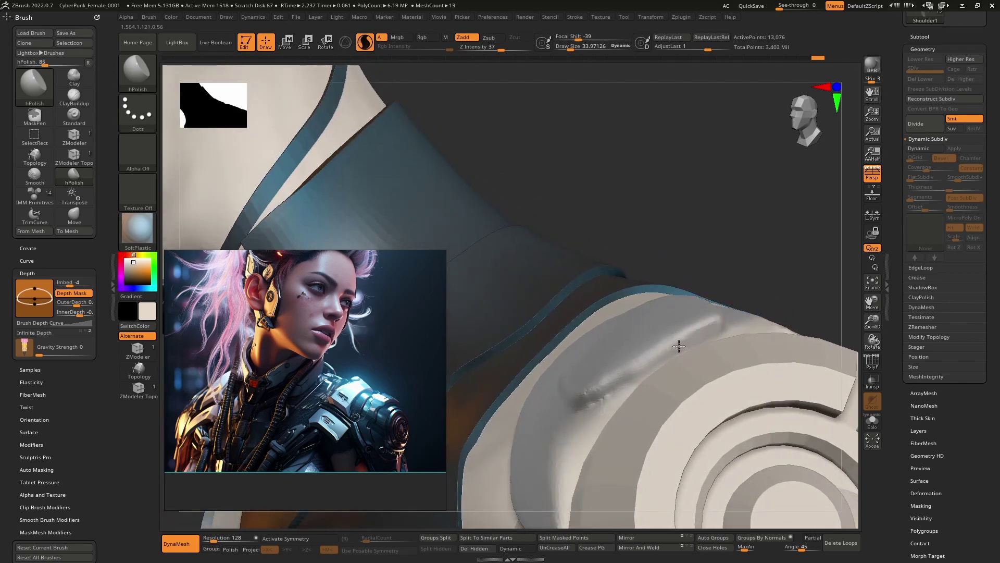
pyautogui.moveTo(600, 399); pyautogui.dragTo(687, 339)
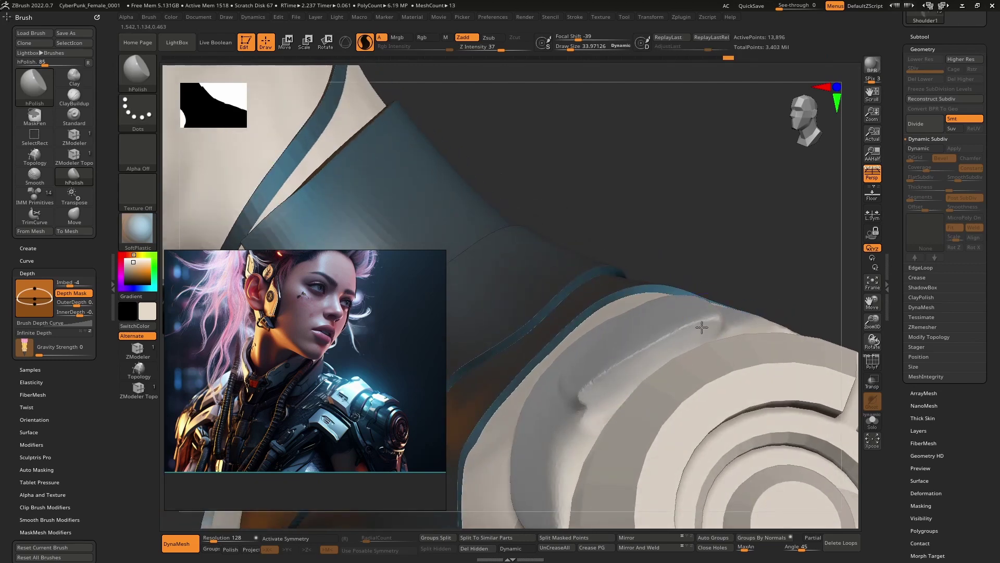
pyautogui.moveTo(702, 327); pyautogui.dragTo(689, 333)
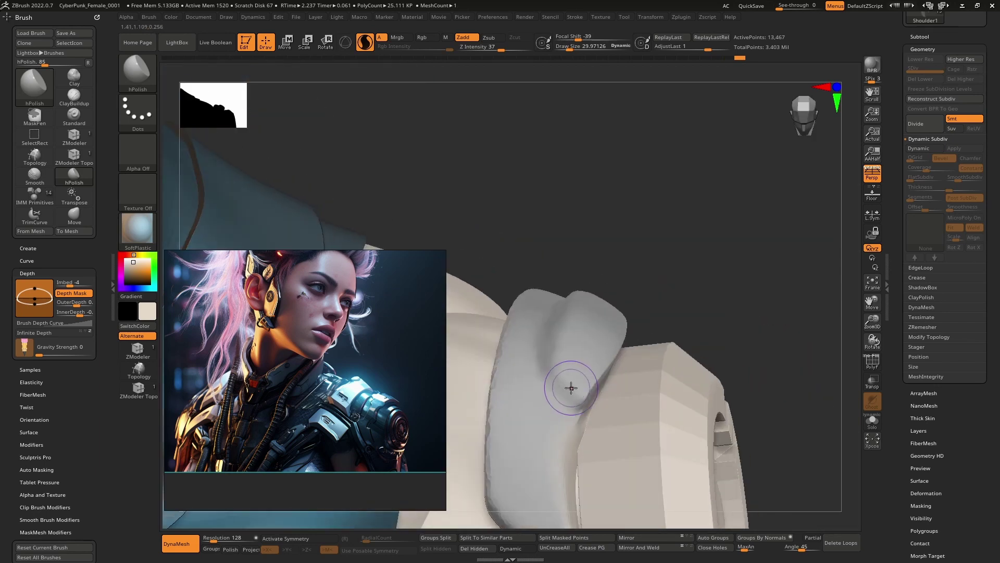
pyautogui.moveTo(571, 388); pyautogui.dragTo(564, 379)
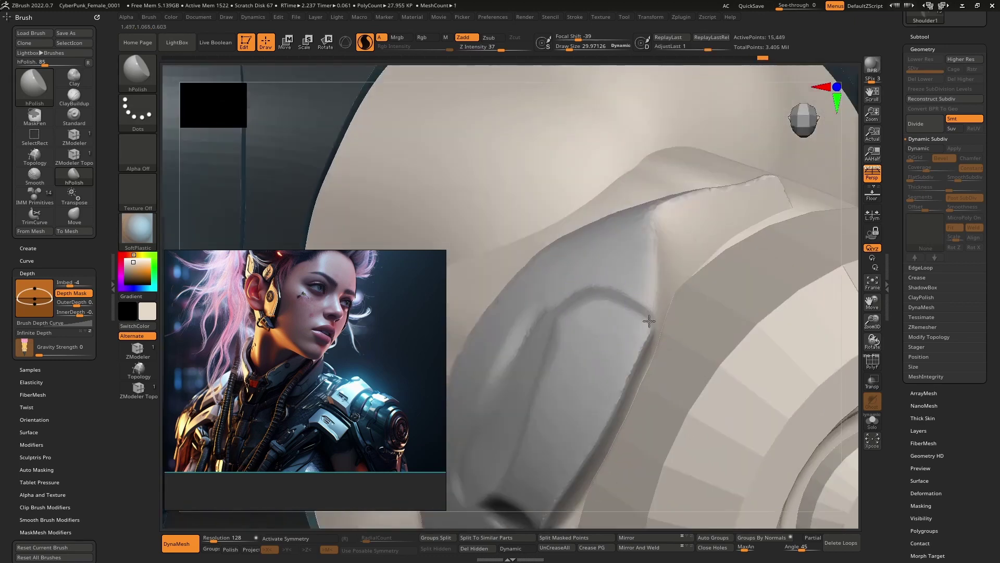
pyautogui.moveTo(633, 308)
pyautogui.mouseDown()
pyautogui.moveTo(601, 311)
pyautogui.moveTo(638, 286)
pyautogui.moveTo(670, 230)
pyautogui.mouseUp()
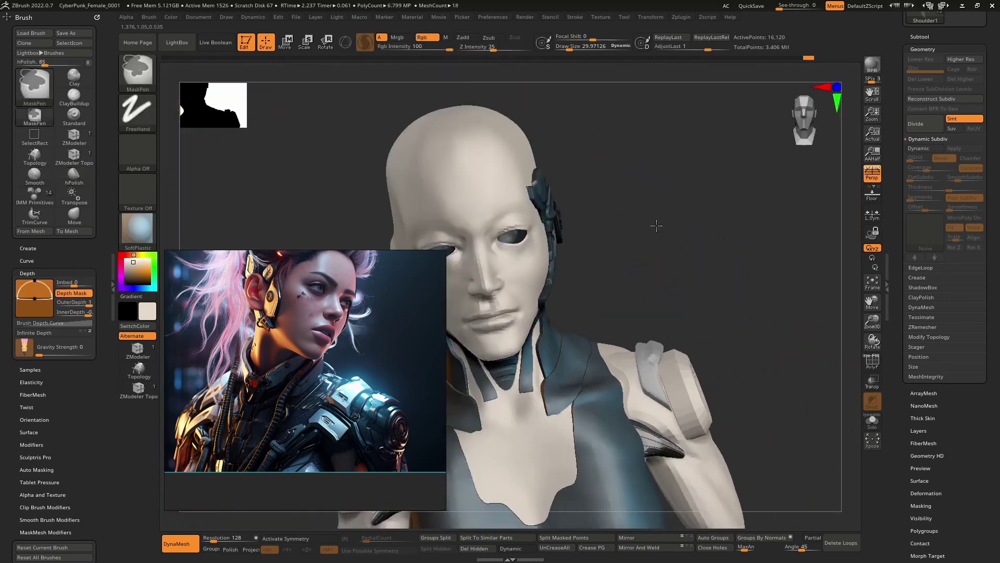
pyautogui.moveTo(654, 225); pyautogui.dragTo(646, 288)
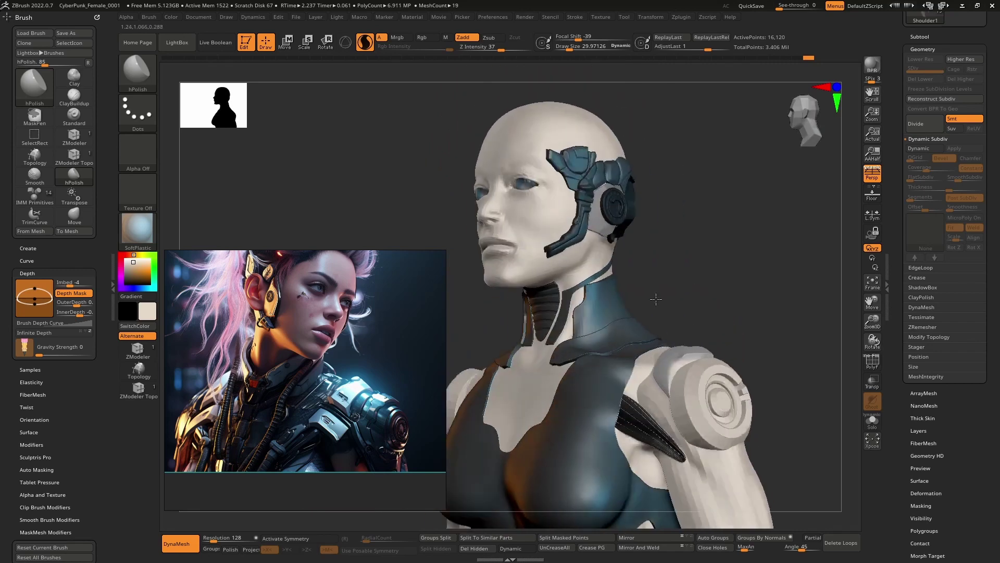
pyautogui.moveTo(635, 308); pyautogui.dragTo(651, 330)
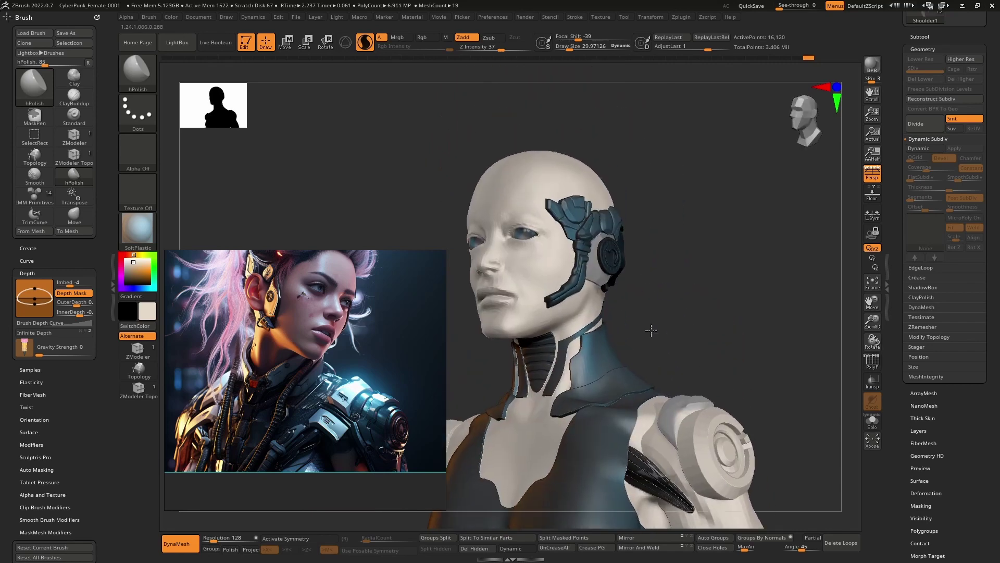
pyautogui.moveTo(651, 330)
pyautogui.keyDown('alt'); pyautogui.mouseDown(button='right')
pyautogui.moveTo(635, 264)
pyautogui.moveTo(705, 371)
pyautogui.moveTo(665, 337)
pyautogui.mouseUp(button='right'); pyautogui.keyUp('alt')
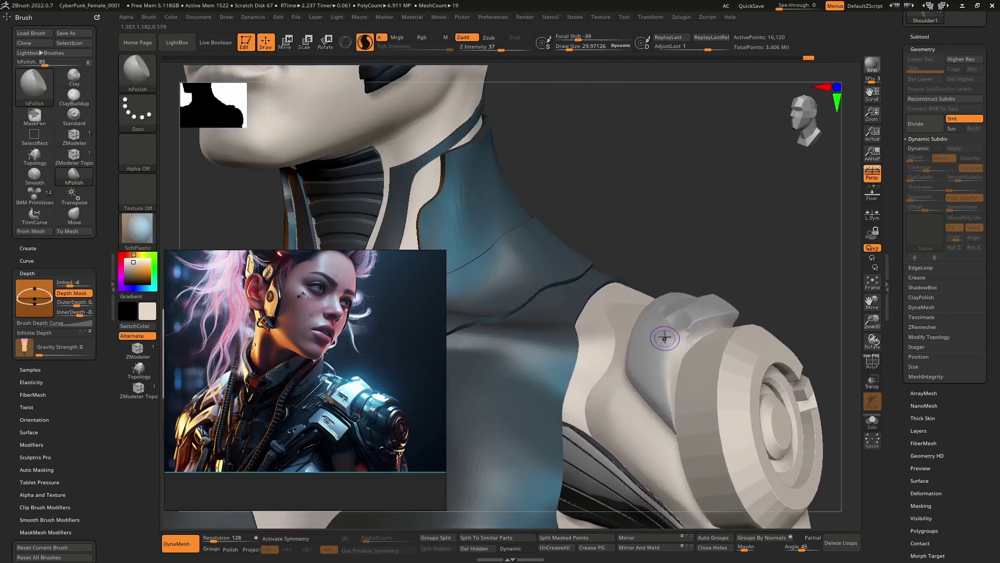
# Step: Polish the raised panel's lower flank and front edge beside the disc, increasing the hPolish draw size to about 46
pyautogui.moveTo(611, 258); pyautogui.dragTo(672, 325, button='right')
pyautogui.keyDown('ctrl'); pyautogui.moveTo(673, 326); pyautogui.dragTo(627, 348, button='right'); pyautogui.keyUp('ctrl')
pyautogui.moveTo(629, 352); pyautogui.dragTo(648, 361)
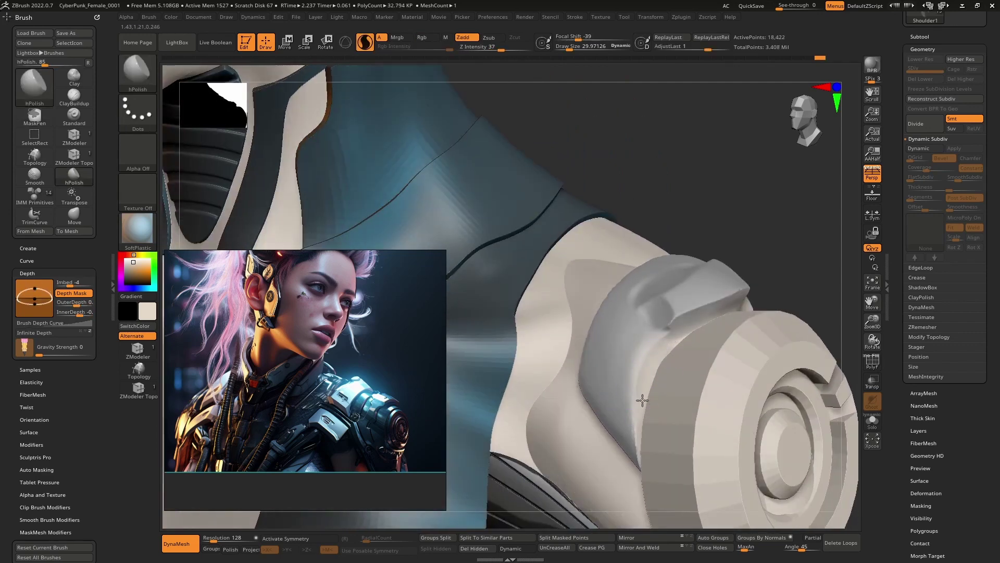
pyautogui.moveTo(642, 400); pyautogui.dragTo(652, 455)
pyautogui.moveTo(651, 456); pyautogui.dragTo(629, 459, button='right')
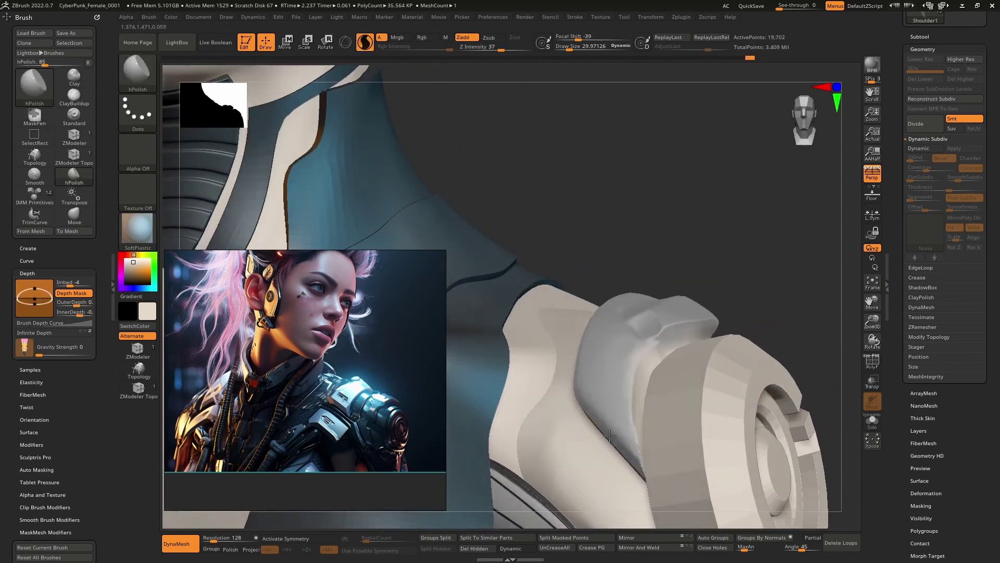
pyautogui.moveTo(628, 444); pyautogui.dragTo(599, 411)
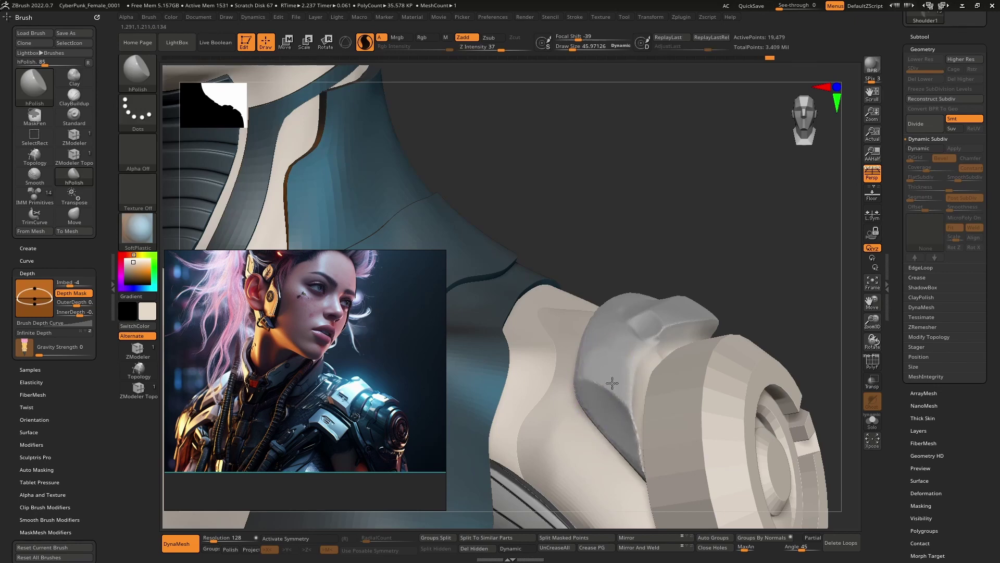
pyautogui.moveTo(595, 367); pyautogui.dragTo(642, 344)
# Step: Polish the panel's upper face and outer edge into cleaner planes, reducing the draw size to about 34
pyautogui.moveTo(642, 344)
pyautogui.mouseDown(button='right')
pyautogui.moveTo(639, 386)
pyautogui.moveTo(611, 405)
pyautogui.mouseUp(button='right')
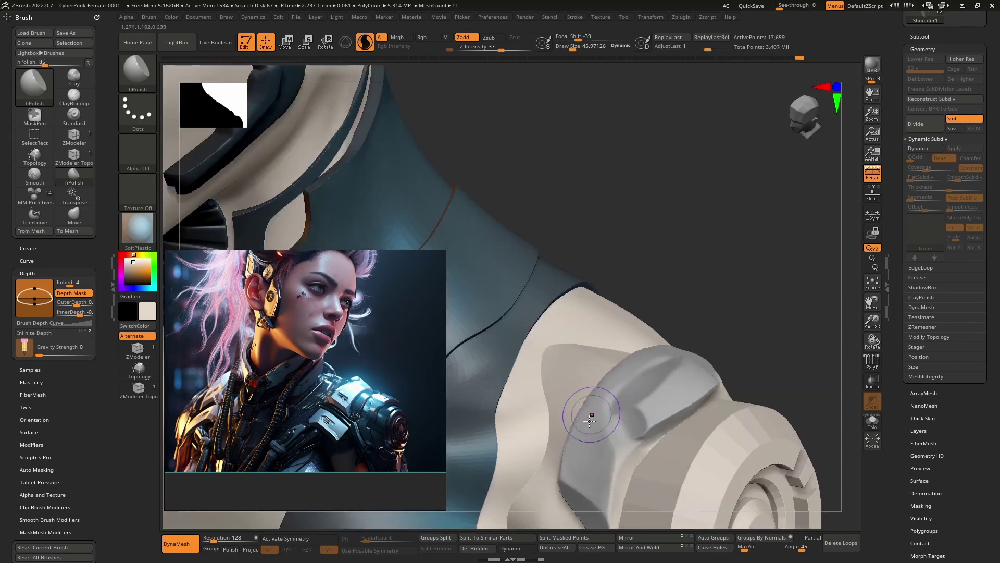
pyautogui.moveTo(591, 415); pyautogui.dragTo(610, 374)
pyautogui.moveTo(670, 339)
pyautogui.mouseDown(button='right')
pyautogui.moveTo(596, 397)
pyautogui.moveTo(615, 391)
pyautogui.mouseUp(button='right')
pyautogui.press('[')
pyautogui.moveTo(564, 424); pyautogui.dragTo(551, 449)
pyautogui.moveTo(577, 441); pyautogui.dragTo(677, 366, button='right')
pyautogui.moveTo(678, 387); pyautogui.dragTo(684, 392)
pyautogui.press('shift')
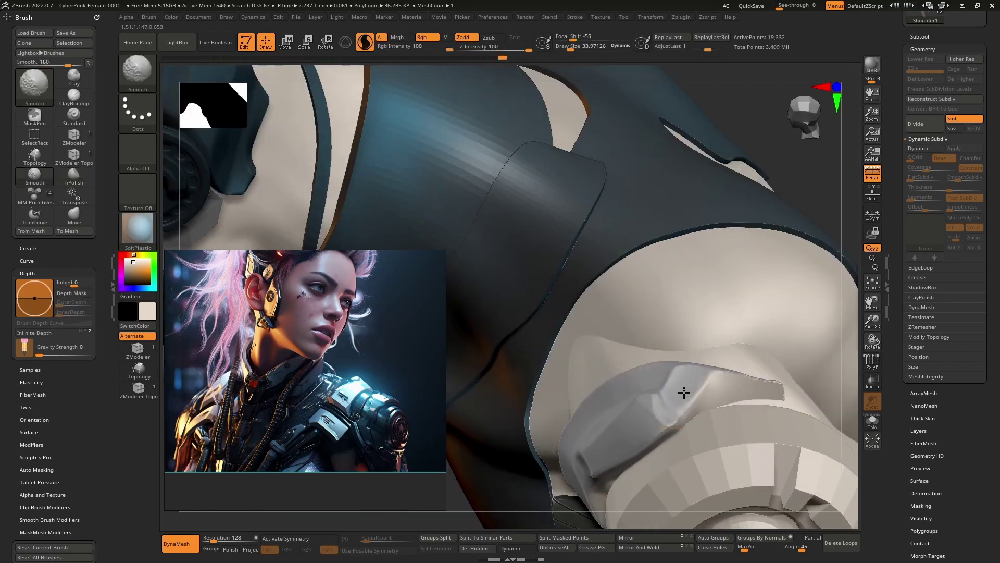
# Step: Flatten the bump at the raised panel's rear end, soften it with smoothing and polish the long top facet
pyautogui.moveTo(692, 382)
pyautogui.mouseDown(button='right')
pyautogui.moveTo(636, 439)
pyautogui.moveTo(683, 349)
pyautogui.moveTo(651, 398)
pyautogui.mouseUp(button='right')
pyautogui.moveTo(650, 398); pyautogui.dragTo(645, 326)
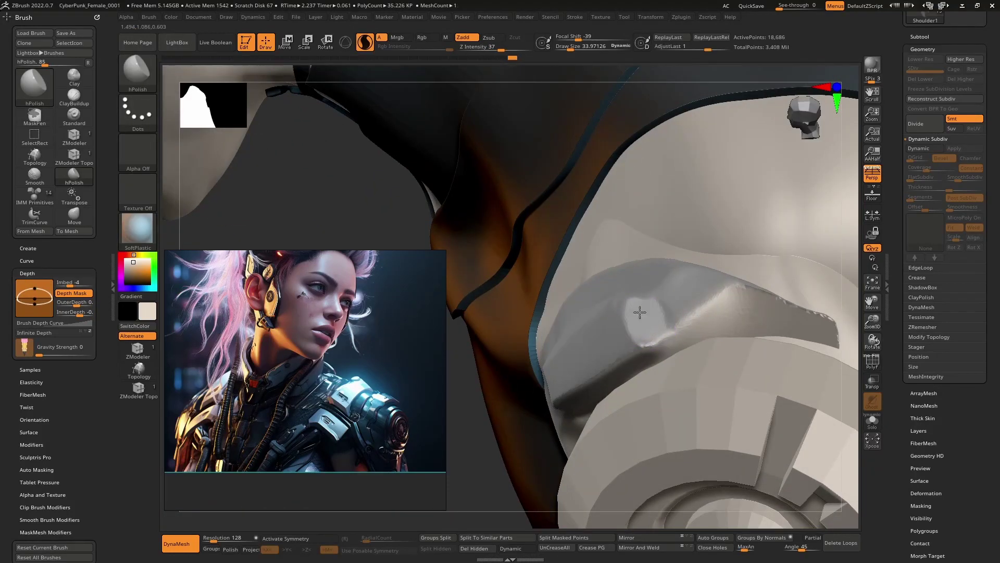
pyautogui.moveTo(624, 322); pyautogui.dragTo(618, 328, button='right')
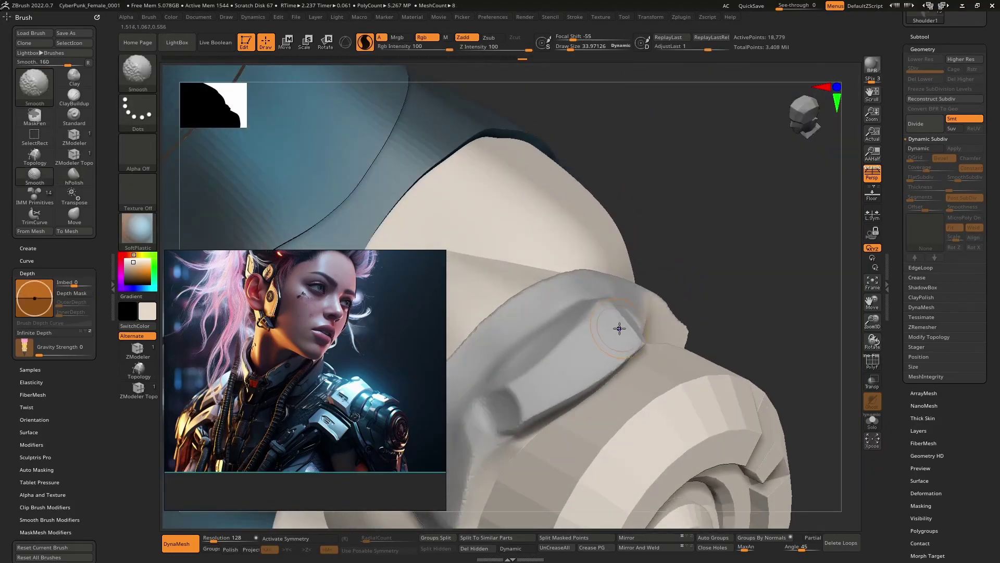
pyautogui.keyDown('shift'); pyautogui.moveTo(618, 329); pyautogui.dragTo(617, 330); pyautogui.keyUp('shift')
pyautogui.moveTo(617, 329); pyautogui.dragTo(630, 329, button='right')
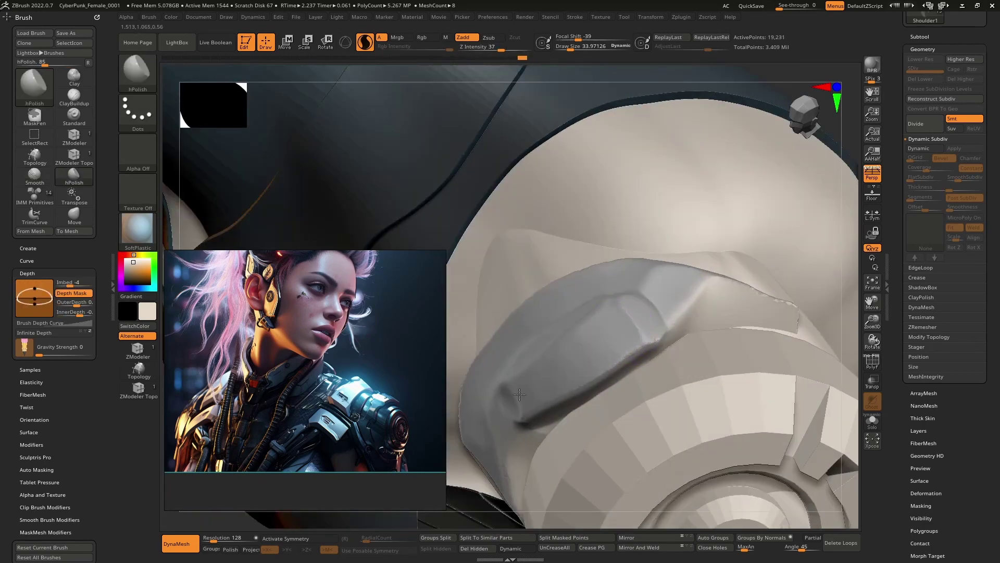
pyautogui.moveTo(586, 374); pyautogui.dragTo(637, 335)
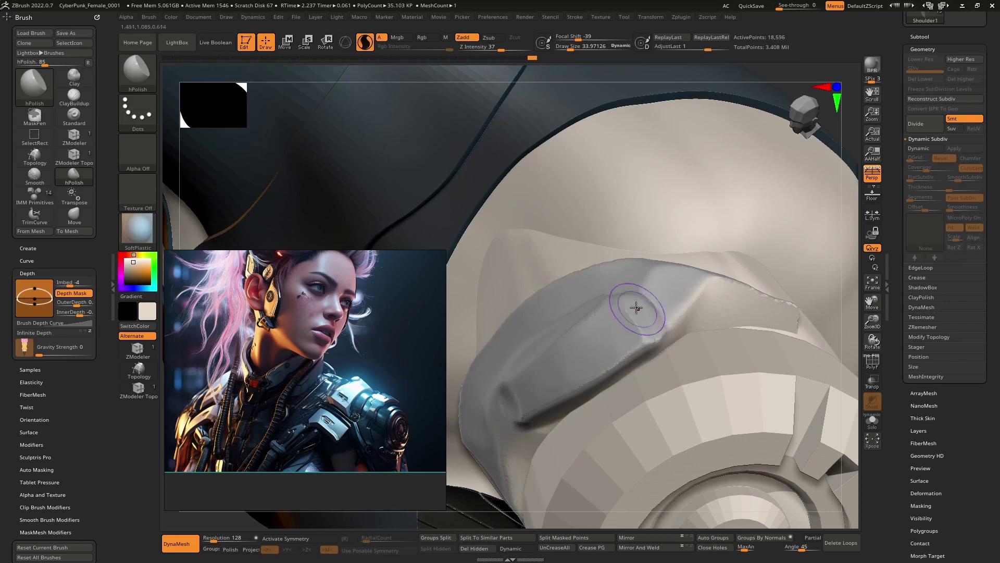
# Step: Define the raised facet's rear corner and ridge with hPolish strokes at a draw size of about 26 to 30
pyautogui.moveTo(636, 308)
pyautogui.mouseDown(button='right')
pyautogui.moveTo(632, 323)
pyautogui.moveTo(614, 301)
pyautogui.mouseUp(button='right')
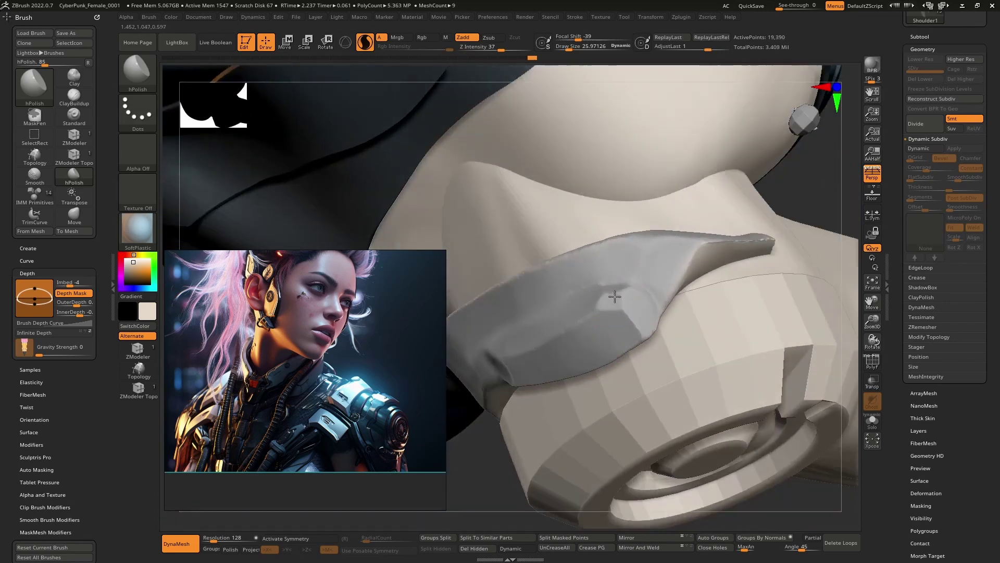
pyautogui.moveTo(614, 301); pyautogui.dragTo(609, 312)
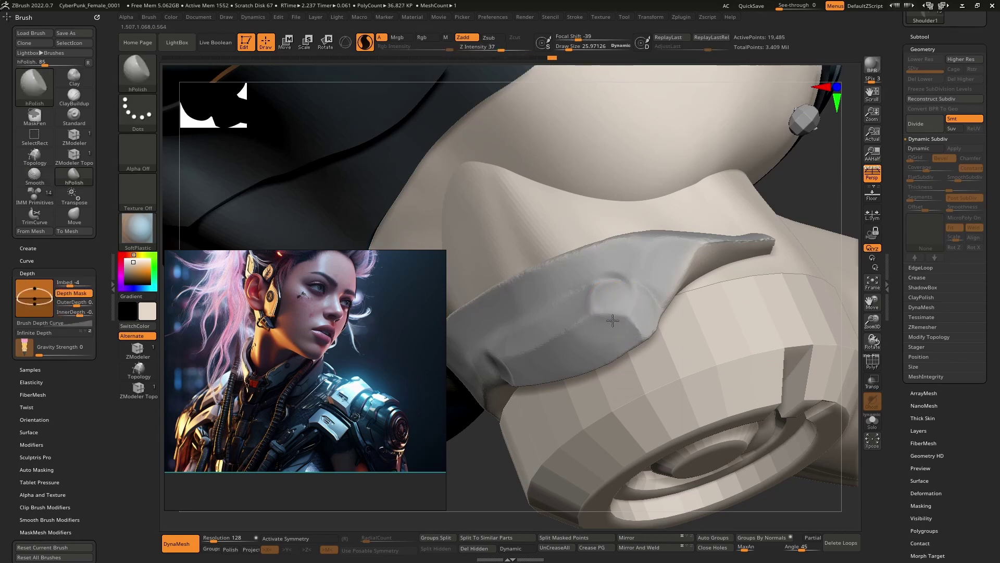
pyautogui.moveTo(605, 340)
pyautogui.mouseDown(button='right')
pyautogui.moveTo(608, 272)
pyautogui.moveTo(636, 312)
pyautogui.mouseUp(button='right')
pyautogui.press('[')
pyautogui.moveTo(641, 310); pyautogui.dragTo(656, 325)
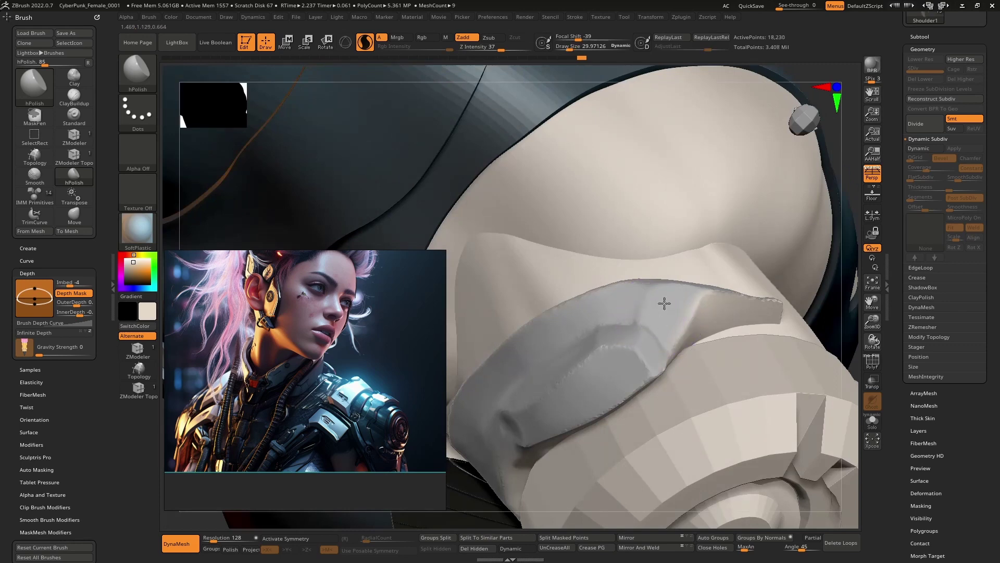
pyautogui.moveTo(633, 314); pyautogui.dragTo(637, 319, button='right')
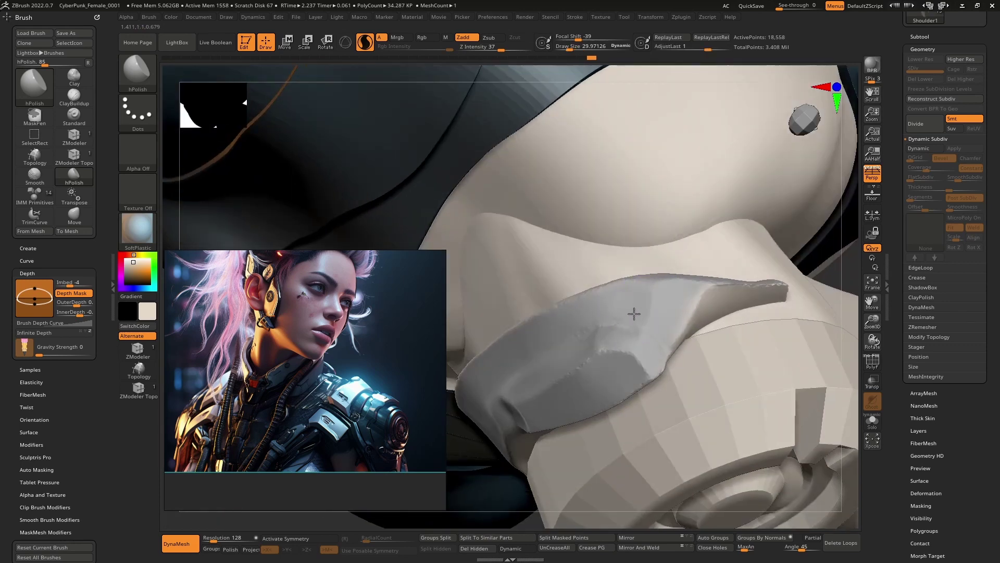
# Step: Increase the draw size to about 42 and polish the thin strip extending behind the raised panel
pyautogui.moveTo(649, 286); pyautogui.dragTo(737, 293, button='right')
pyautogui.press(']')
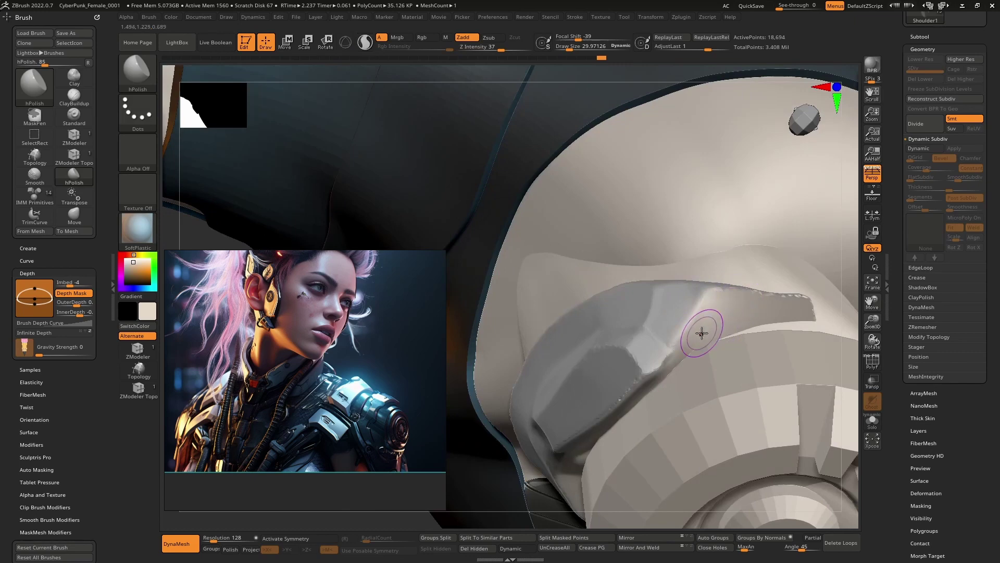
pyautogui.press('\\')
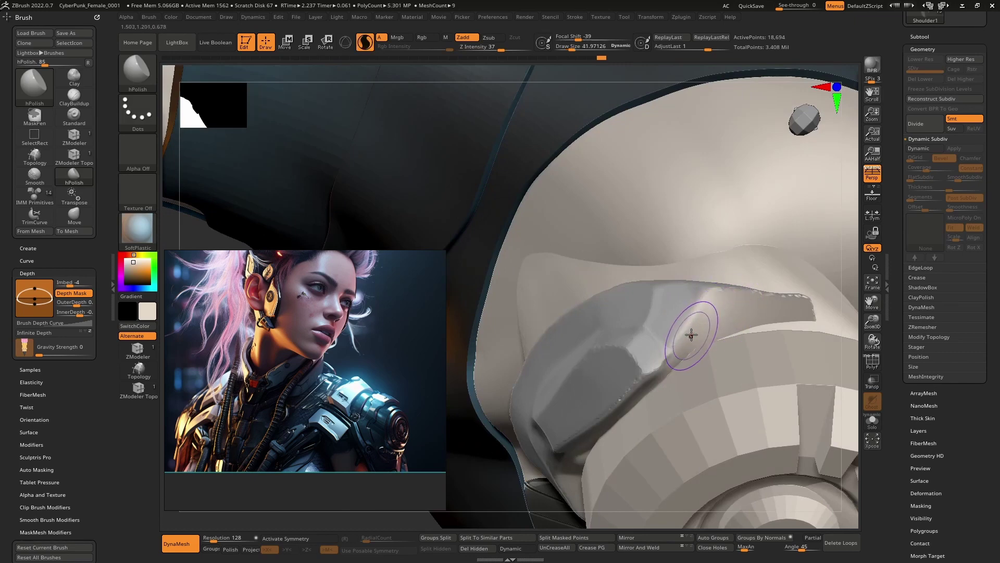
pyautogui.moveTo(715, 313); pyautogui.dragTo(793, 305)
pyautogui.moveTo(793, 306)
pyautogui.mouseDown(button='right')
pyautogui.moveTo(743, 329)
pyautogui.moveTo(743, 339)
pyautogui.moveTo(755, 316)
pyautogui.moveTo(730, 331)
pyautogui.moveTo(677, 296)
pyautogui.mouseUp(button='right')
# Step: Cut off the thin rear strip of the shoulder pad with TrimCurve and smooth the cut end
pyautogui.hotkey('ctrl', 'shift')
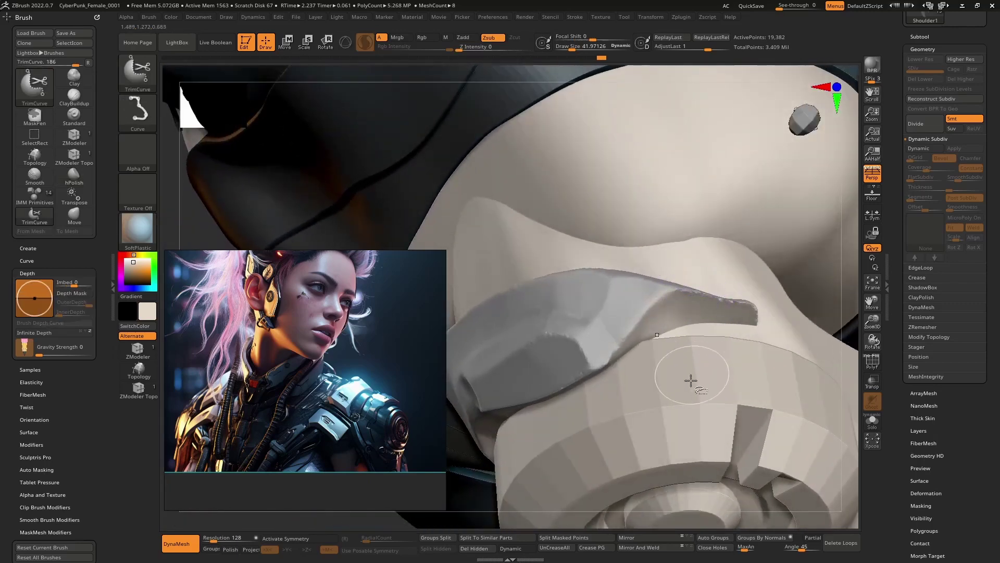
pyautogui.moveTo(700, 249); pyautogui.dragTo(675, 419)
pyautogui.moveTo(701, 333); pyautogui.dragTo(681, 289, button='right')
pyautogui.keyDown('shift'); pyautogui.moveTo(681, 290); pyautogui.dragTo(670, 282); pyautogui.keyUp('shift')
pyautogui.moveTo(670, 281); pyautogui.dragTo(678, 299, button='right')
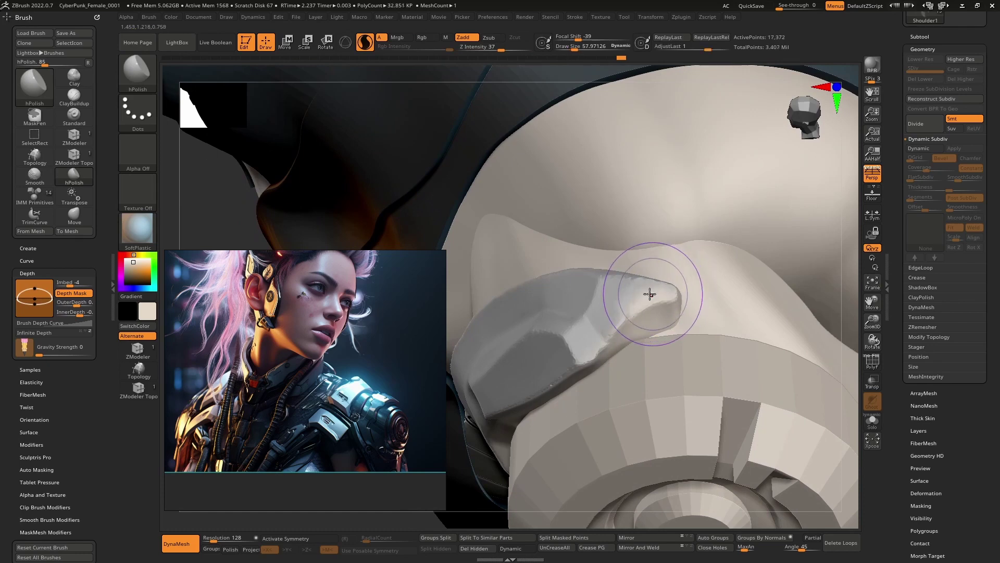
# Step: Polish the pad's trimmed rear end with hPolish at a draw size of about 58 and check the shoulder against the reference
pyautogui.moveTo(623, 308); pyautogui.dragTo(632, 303)
pyautogui.moveTo(632, 303)
pyautogui.mouseDown(button='right')
pyautogui.moveTo(623, 274)
pyautogui.moveTo(674, 290)
pyautogui.mouseUp(button='right')
pyautogui.keyDown('ctrl'); pyautogui.moveTo(674, 290); pyautogui.dragTo(693, 300); pyautogui.keyUp('ctrl')
pyautogui.moveTo(693, 300)
pyautogui.keyDown('ctrl'); pyautogui.mouseDown(button='right')
pyautogui.moveTo(703, 297)
pyautogui.moveTo(592, 218)
pyautogui.mouseUp(button='right'); pyautogui.keyUp('ctrl')
pyautogui.moveTo(594, 280); pyautogui.dragTo(666, 317, button='right')
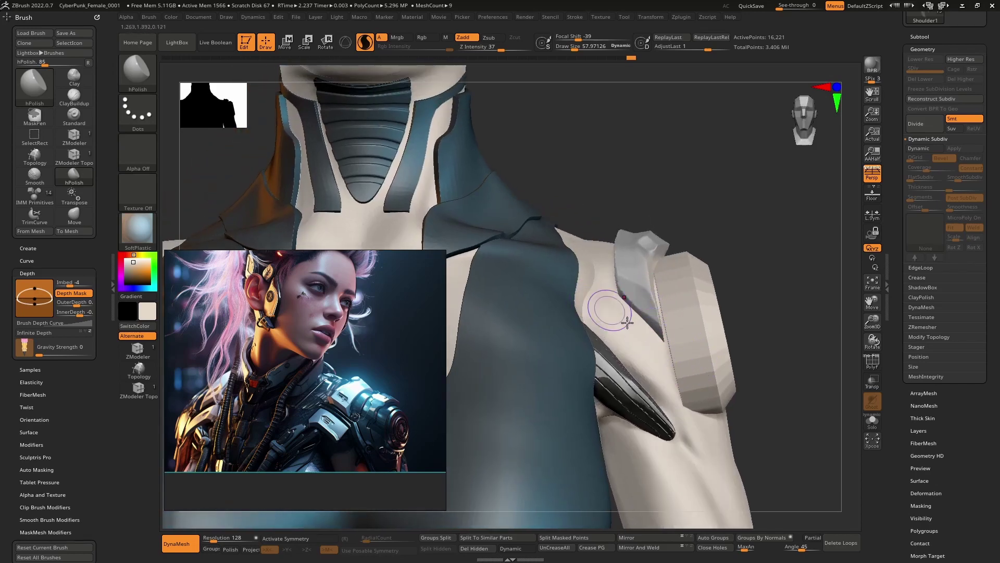
pyautogui.moveTo(654, 344)
pyautogui.mouseDown(button='right')
pyautogui.moveTo(635, 337)
pyautogui.moveTo(685, 381)
pyautogui.moveTo(686, 402)
pyautogui.moveTo(710, 337)
pyautogui.moveTo(659, 300)
pyautogui.moveTo(658, 324)
pyautogui.moveTo(636, 290)
pyautogui.moveTo(628, 346)
pyautogui.moveTo(672, 311)
pyautogui.moveTo(676, 319)
pyautogui.moveTo(672, 341)
pyautogui.moveTo(641, 334)
pyautogui.moveTo(654, 379)
pyautogui.moveTo(634, 317)
pyautogui.moveTo(655, 337)
pyautogui.moveTo(688, 323)
pyautogui.moveTo(722, 326)
pyautogui.moveTo(649, 353)
pyautogui.mouseUp(button='right')
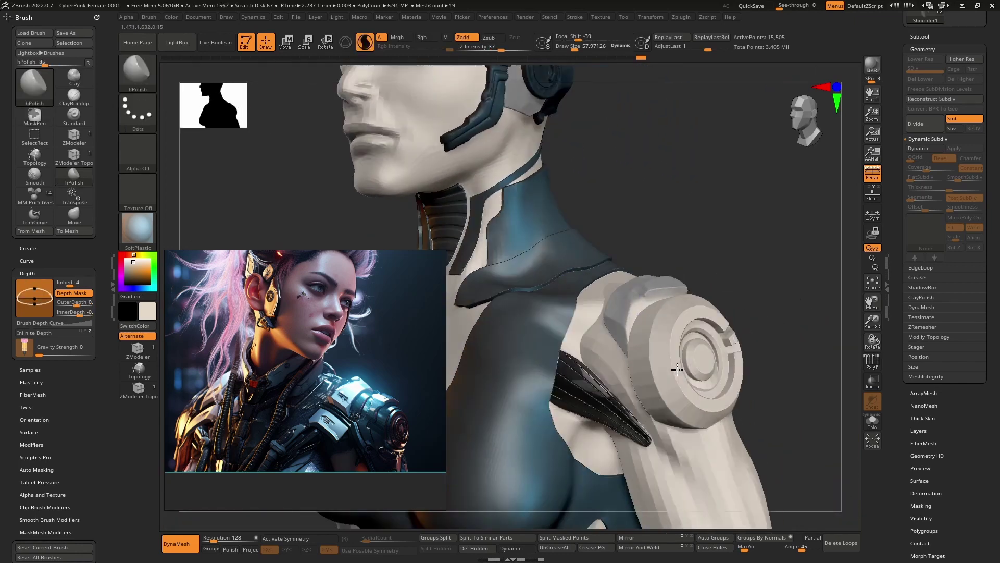
# Step: Make the shoulder disc the active subtool, switch to the ZModeler brush and show the polyframe
pyautogui.keyDown('alt'); pyautogui.click(673, 361); pyautogui.keyUp('alt')
pyautogui.scroll(5, 676, 364)
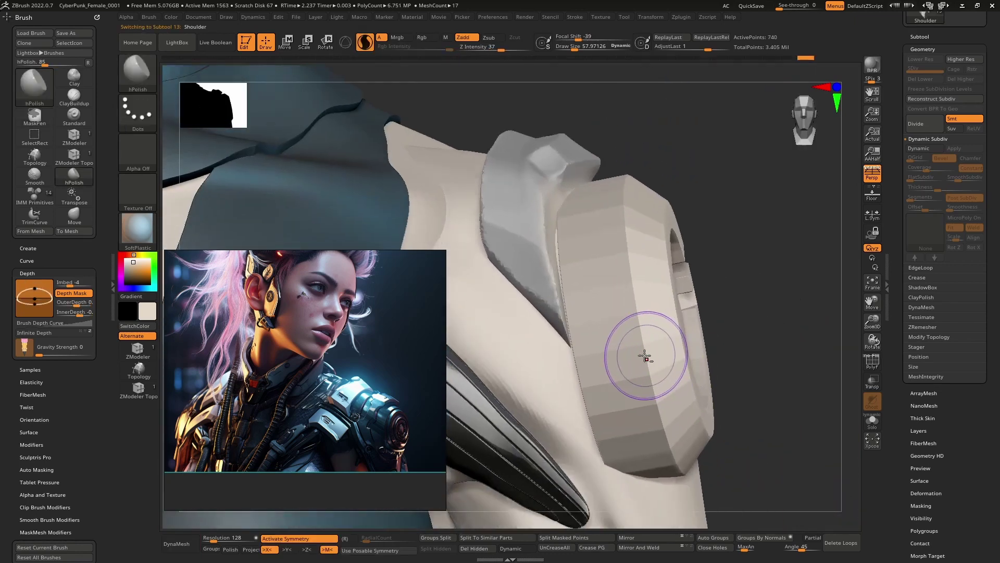
pyautogui.click(138, 348)
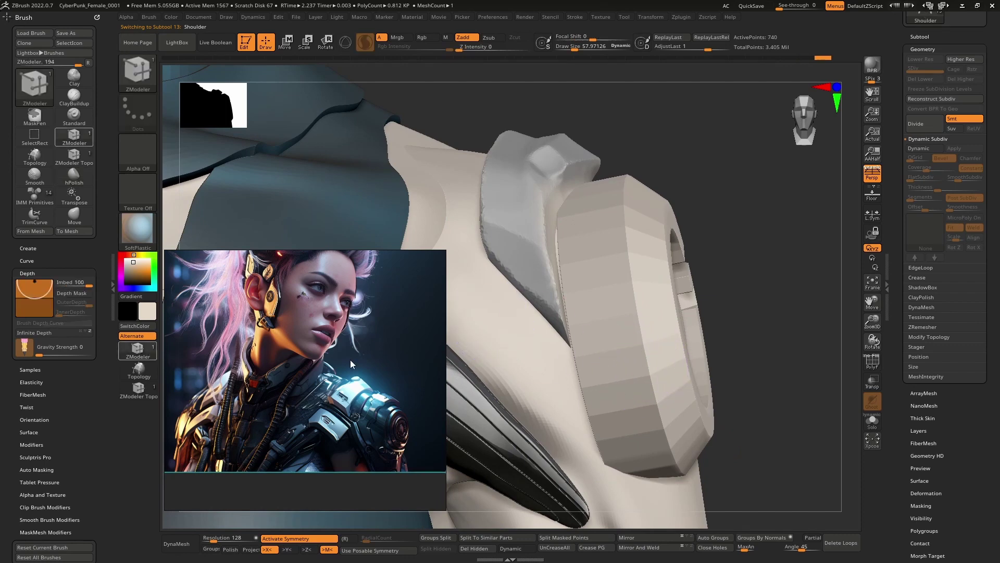
pyautogui.click(873, 365)
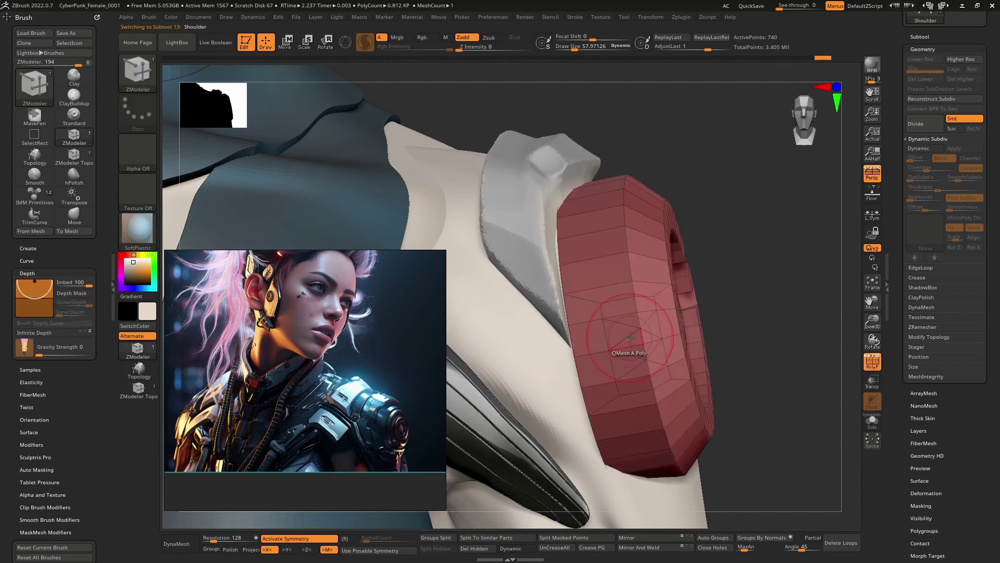
pyautogui.moveTo(630, 338); pyautogui.dragTo(646, 341, button='right')
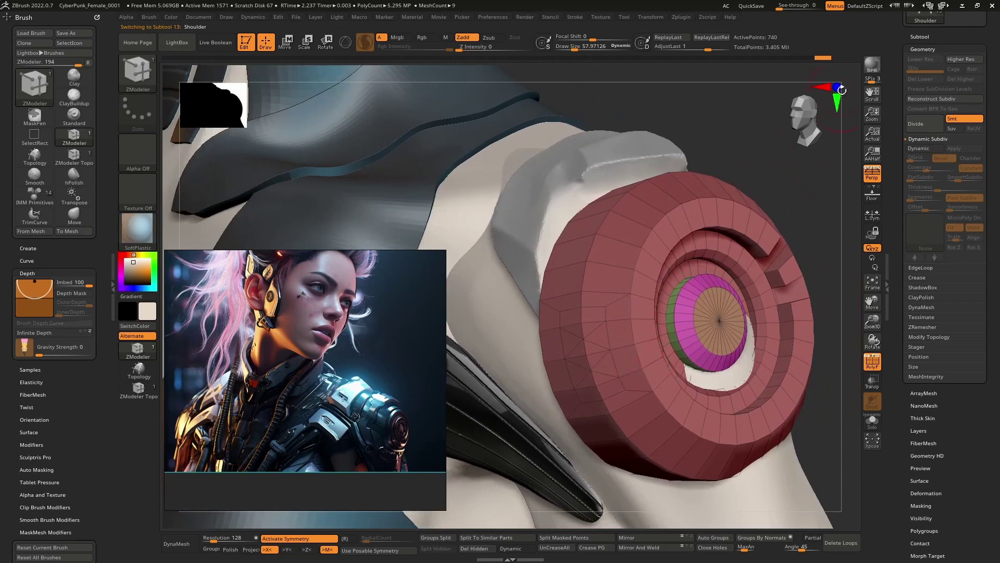
# Step: Insert edge loops around the disc's side wall to form a narrow band near its inner rim
pyautogui.moveTo(827, 59)
pyautogui.mouseDown()
pyautogui.moveTo(801, 55)
pyautogui.moveTo(687, 83)
pyautogui.mouseUp()
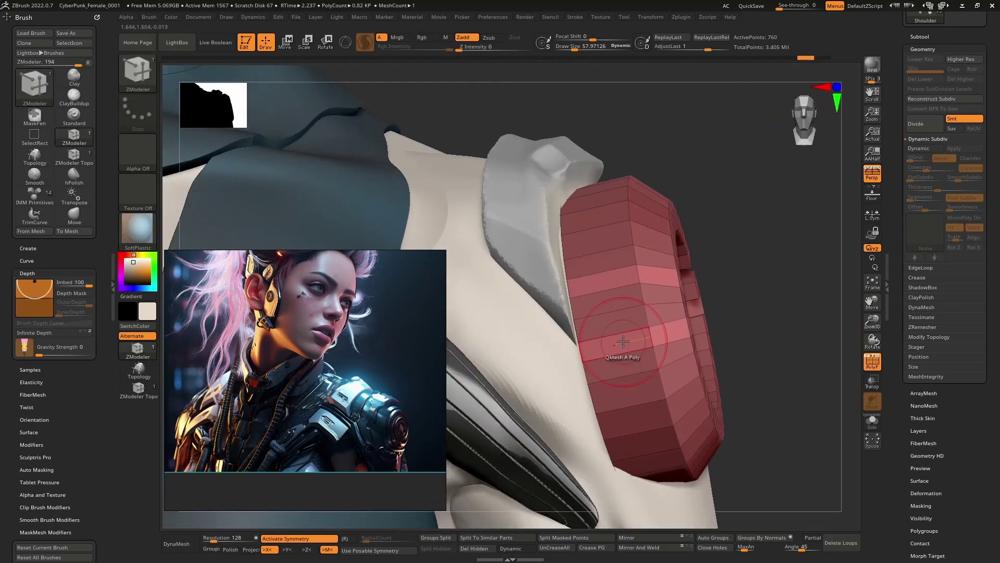
pyautogui.press('space')
pyautogui.moveTo(619, 323); pyautogui.dragTo(603, 346)
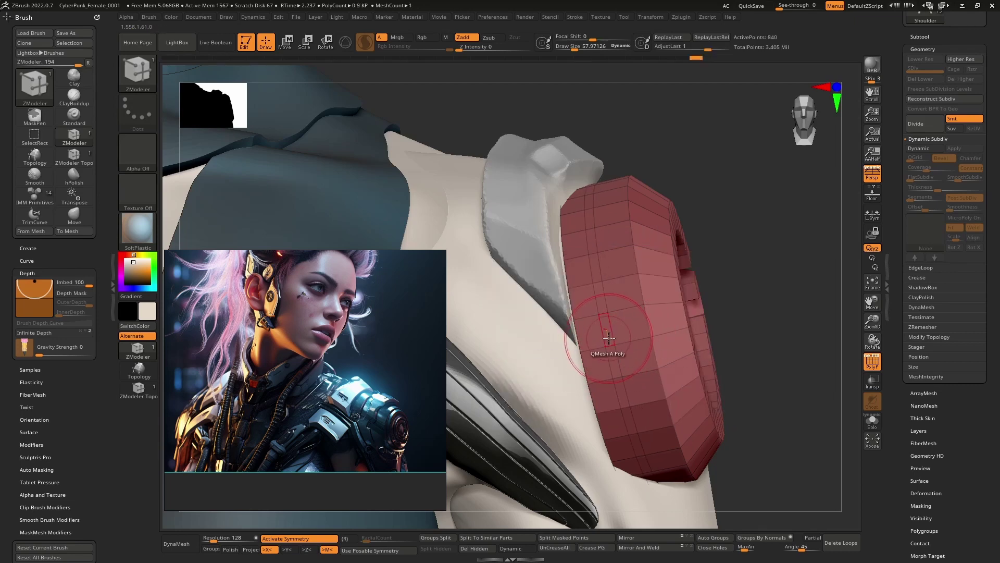
pyautogui.press('space')
pyautogui.click(601, 265)
pyautogui.click(682, 354)
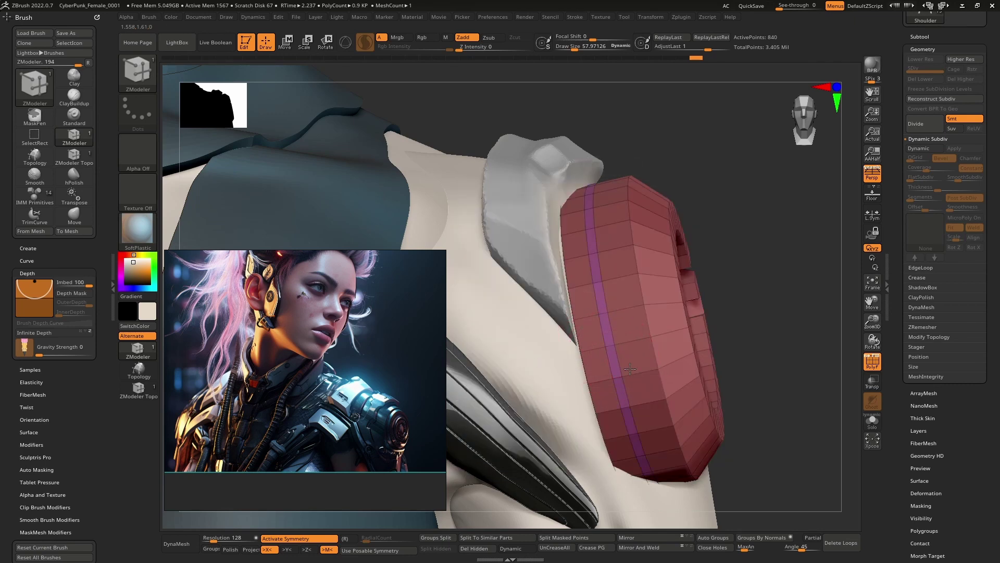
# Step: Set the ZModeler polygon action to QMesh with the Polyloop target and extrude a band around the disc's side
pyautogui.moveTo(667, 346); pyautogui.dragTo(618, 297, button='right')
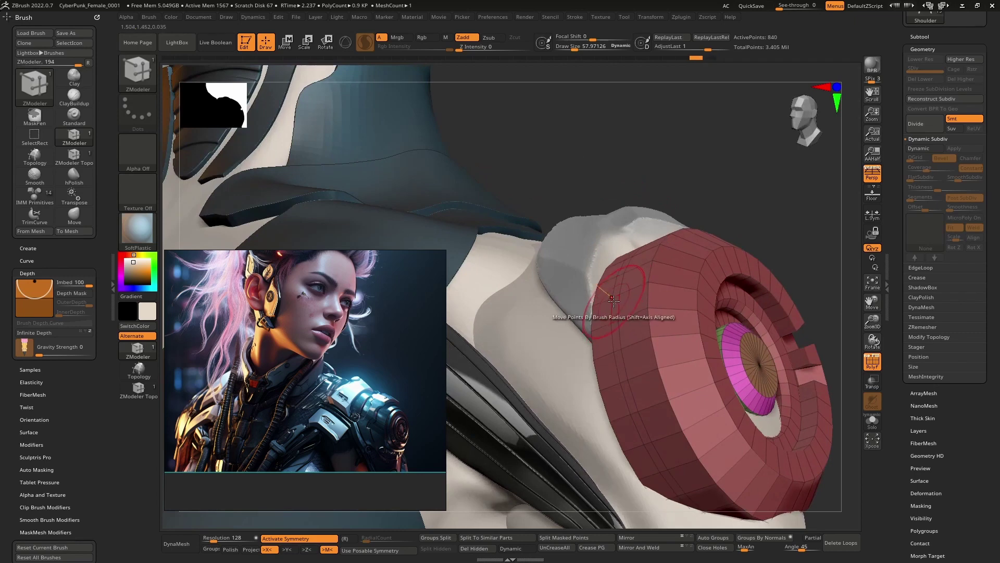
pyautogui.press('space')
pyautogui.click(606, 274)
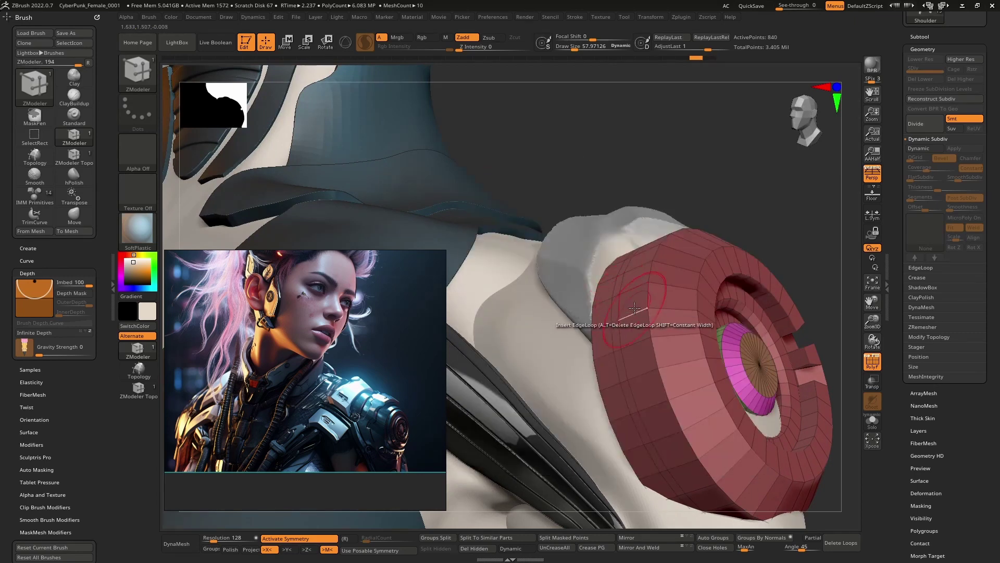
pyautogui.press('space')
pyautogui.click(693, 362)
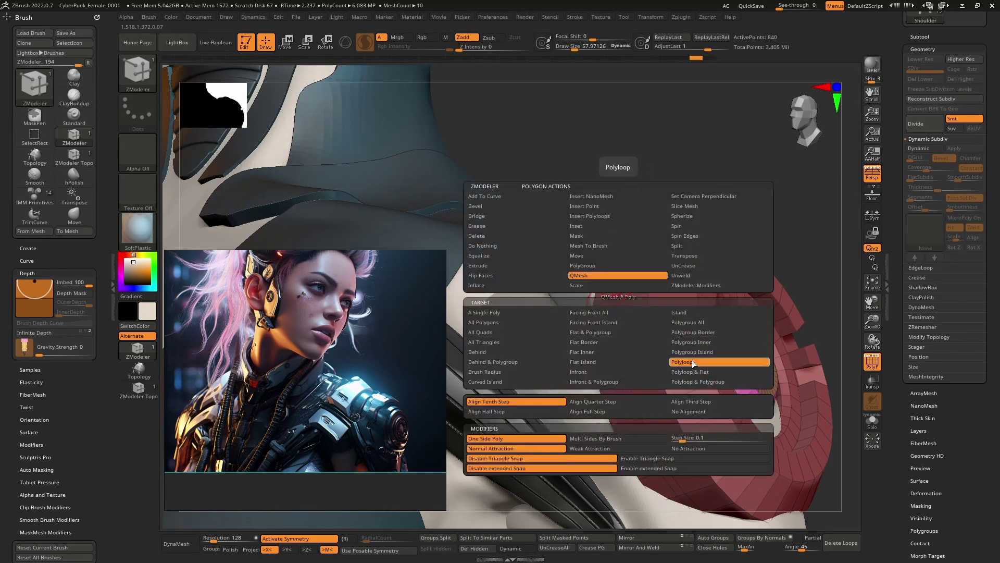
pyautogui.moveTo(616, 301); pyautogui.dragTo(627, 292)
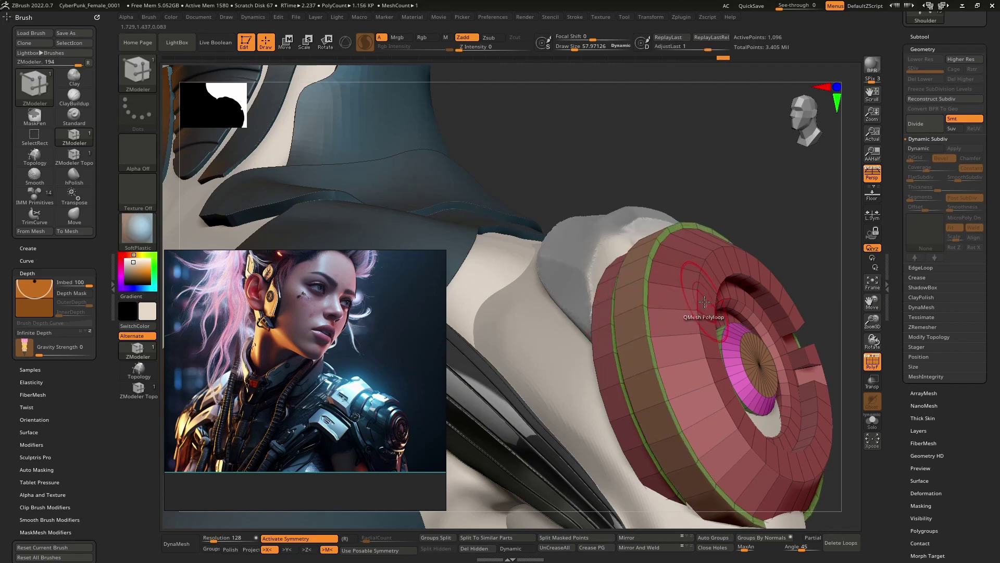
pyautogui.moveTo(704, 301); pyautogui.dragTo(711, 301)
pyautogui.hotkey('ctrl', 'z')
# Step: Hide the polyframe, turn on dynamic subdivision for the disc and set QGrid to 6, checking the bevelled result from several angles
pyautogui.moveTo(712, 313); pyautogui.dragTo(463, 289, button='right')
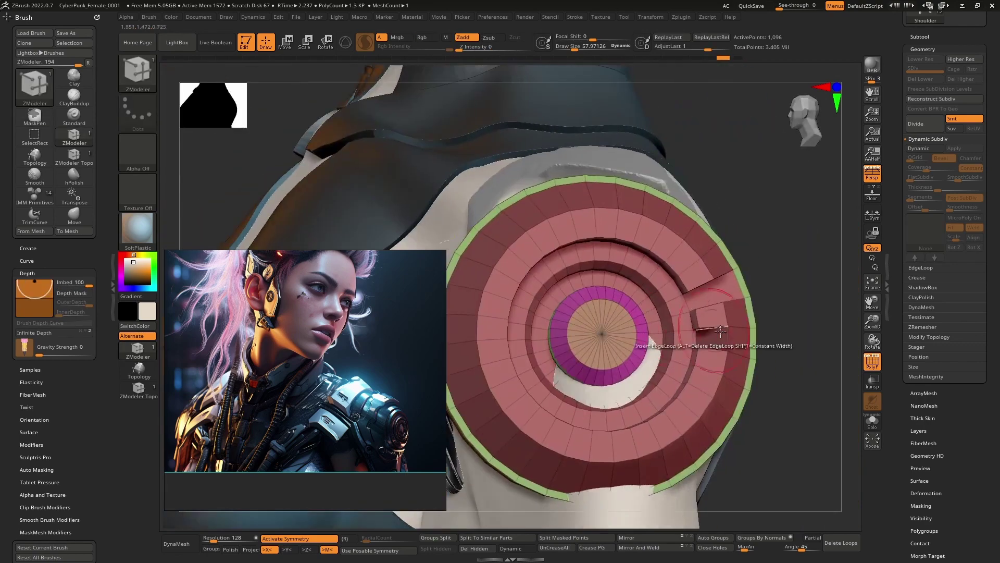
pyautogui.moveTo(709, 341); pyautogui.dragTo(861, 368, button='right')
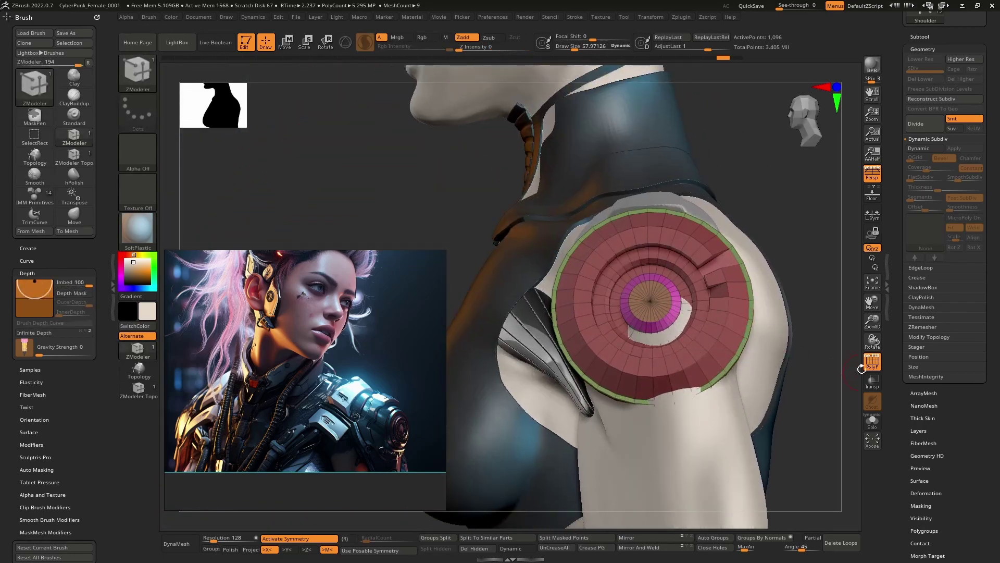
pyautogui.click(872, 362)
pyautogui.moveTo(578, 357); pyautogui.dragTo(658, 312, button='right')
pyautogui.moveTo(722, 339)
pyautogui.mouseDown(button='right')
pyautogui.moveTo(688, 342)
pyautogui.moveTo(632, 480)
pyautogui.mouseUp(button='right')
pyautogui.click(523, 549)
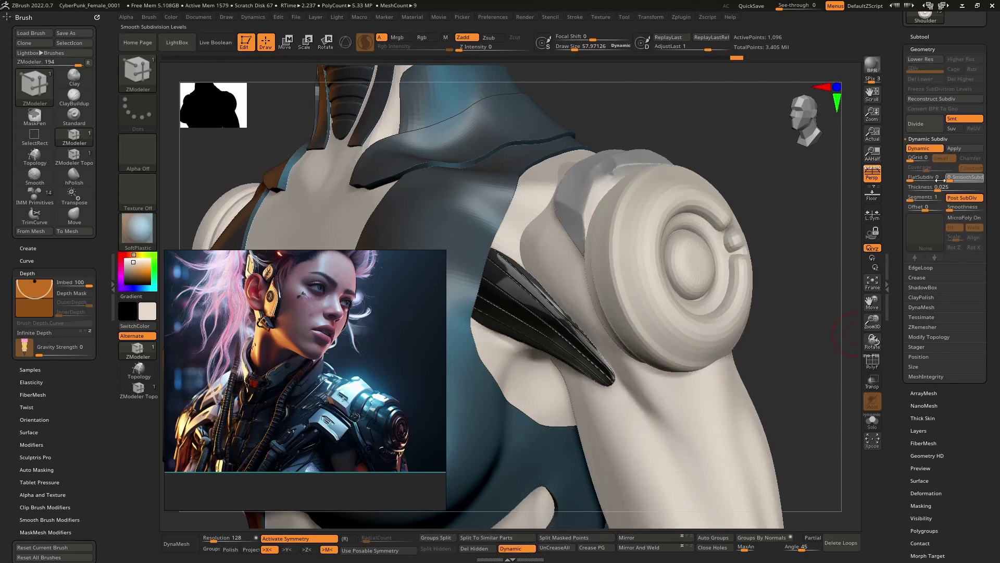
pyautogui.moveTo(930, 178); pyautogui.dragTo(919, 158)
pyautogui.moveTo(782, 333); pyautogui.dragTo(713, 291, button='right')
pyautogui.rightClick(666, 296)
pyautogui.moveTo(693, 328); pyautogui.dragTo(710, 215, button='right')
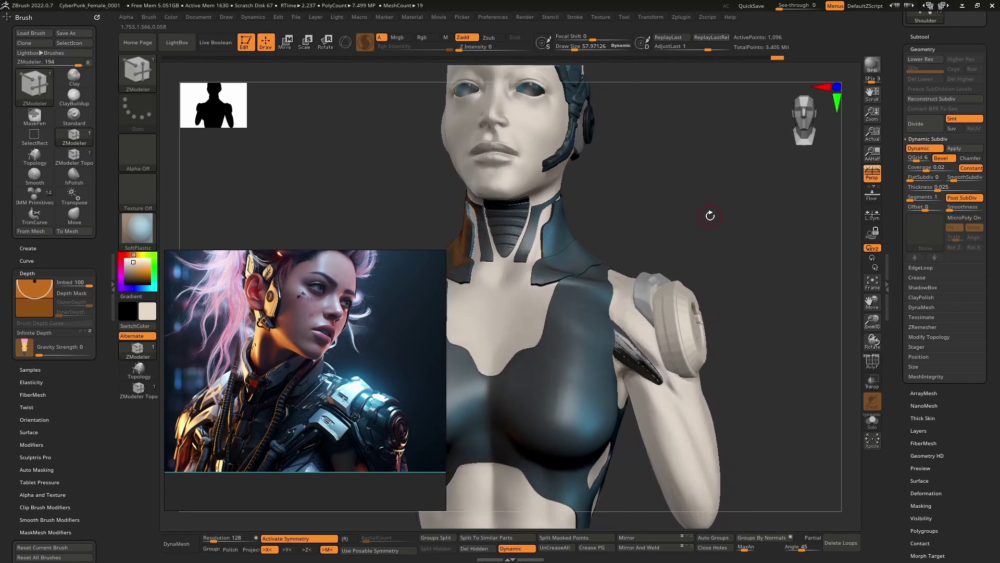
pyautogui.moveTo(643, 315)
pyautogui.mouseDown(button='right')
pyautogui.moveTo(589, 318)
pyautogui.moveTo(658, 336)
pyautogui.moveTo(670, 420)
pyautogui.moveTo(649, 364)
pyautogui.mouseUp(button='right')
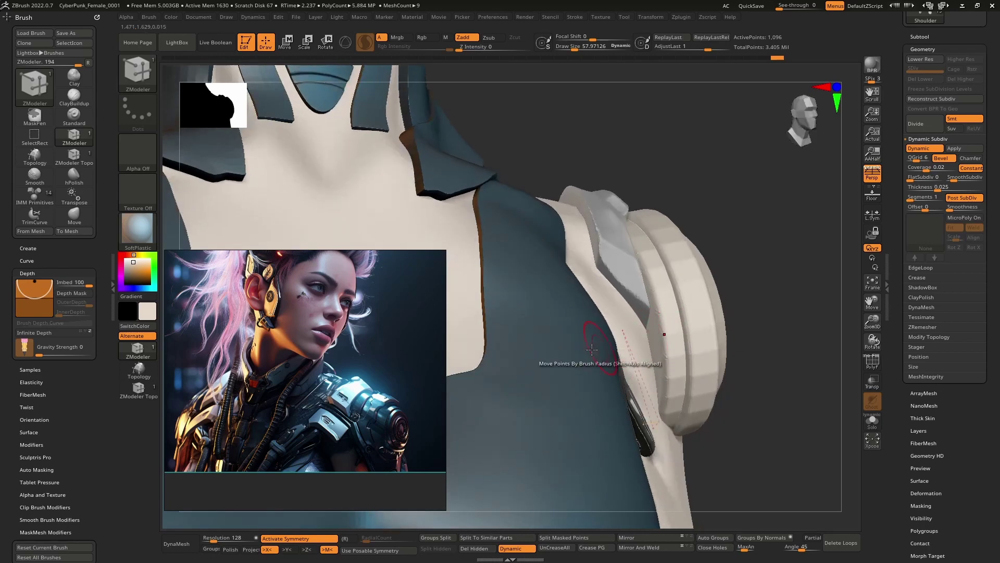
# Step: Turn off dynamic subdivision for the shoulder disc and delete one of its edge loops with the ZModeler brush
pyautogui.moveTo(592, 348)
pyautogui.mouseDown(button='right')
pyautogui.moveTo(647, 333)
pyautogui.moveTo(632, 292)
pyautogui.moveTo(590, 323)
pyautogui.moveTo(644, 332)
pyautogui.mouseUp(button='right')
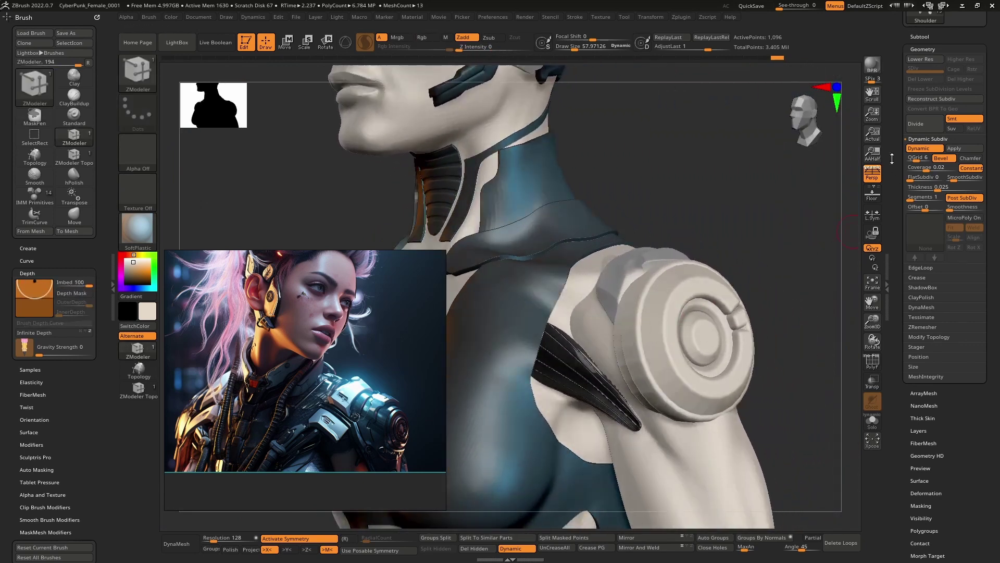
pyautogui.click(923, 148)
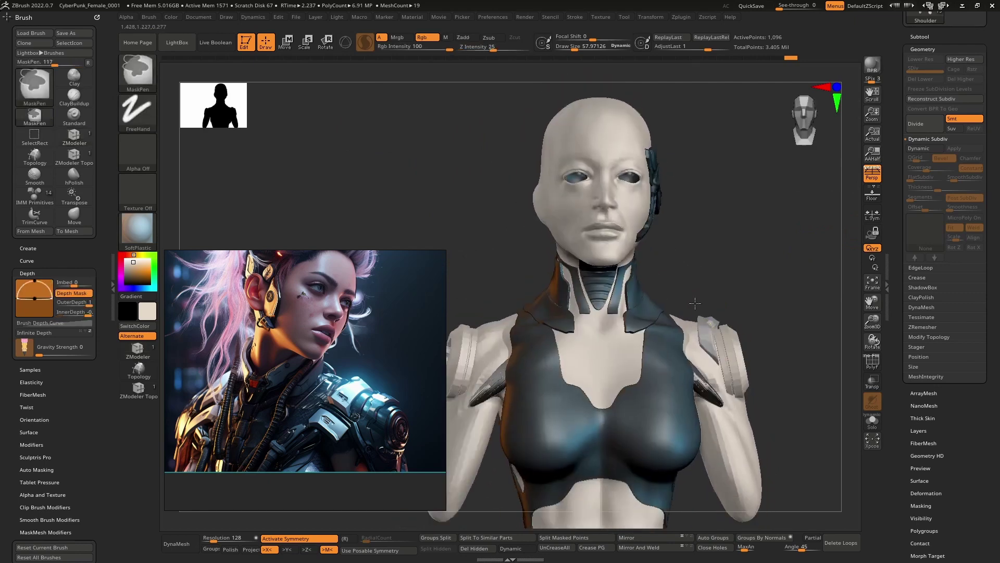
pyautogui.keyDown('ctrl'); pyautogui.moveTo(695, 304); pyautogui.dragTo(719, 356, button='right'); pyautogui.keyUp('ctrl')
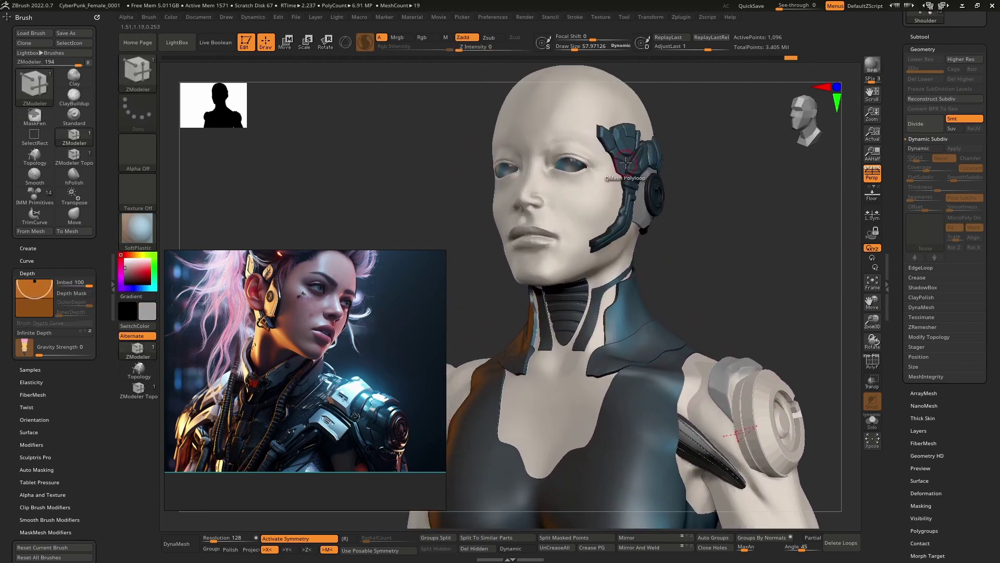
pyautogui.keyDown('alt'); pyautogui.click(764, 401); pyautogui.keyUp('alt')
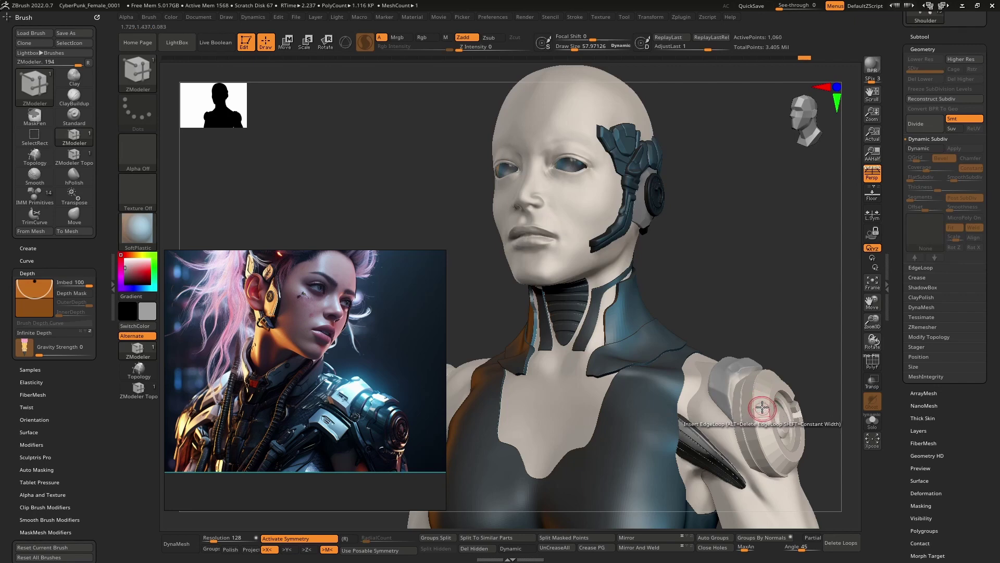
pyautogui.moveTo(773, 407); pyautogui.dragTo(762, 413, button='right')
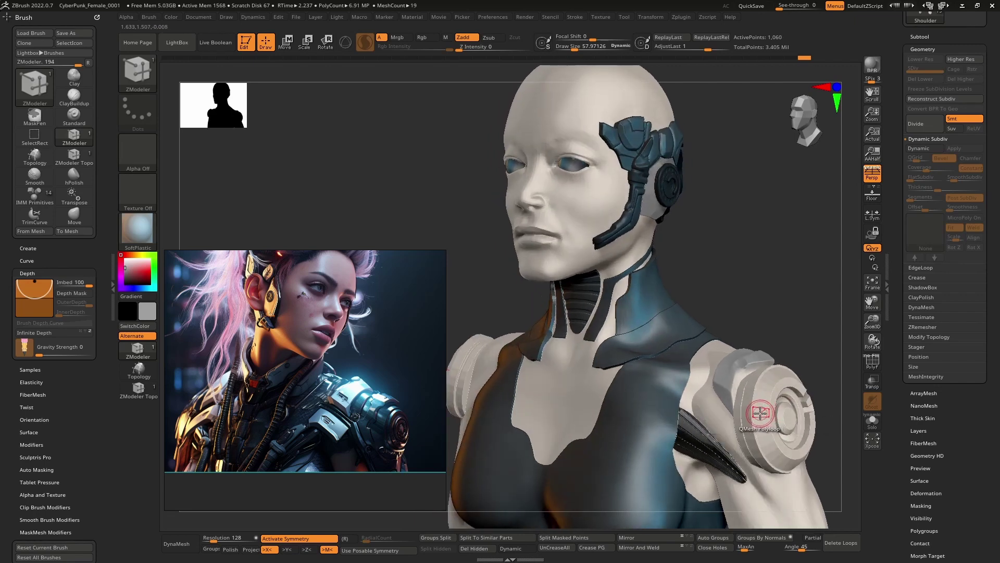
# Step: Switch to the ClayBuildup brush, choose the Metalic01 material with Mrgb enabled, and fill the shoulder disc with grey colour and material
pyautogui.press('b')
pyautogui.press('c')
pyautogui.press('b')
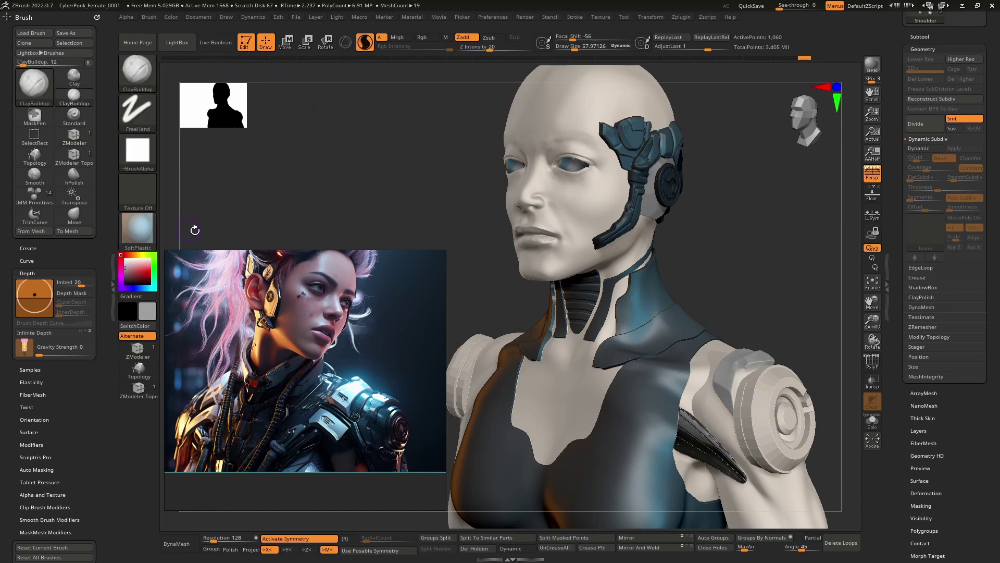
pyautogui.click(151, 230)
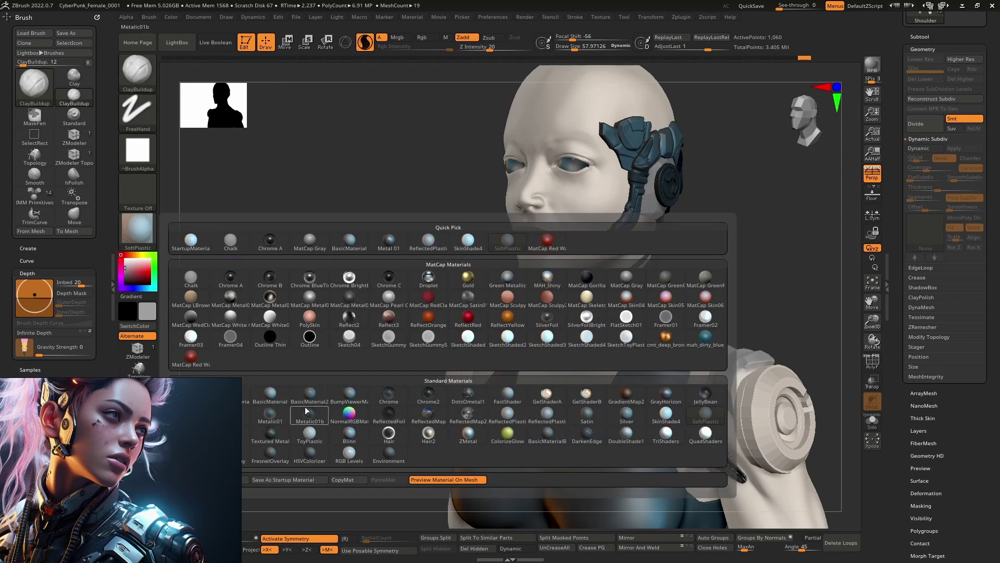
pyautogui.click(269, 413)
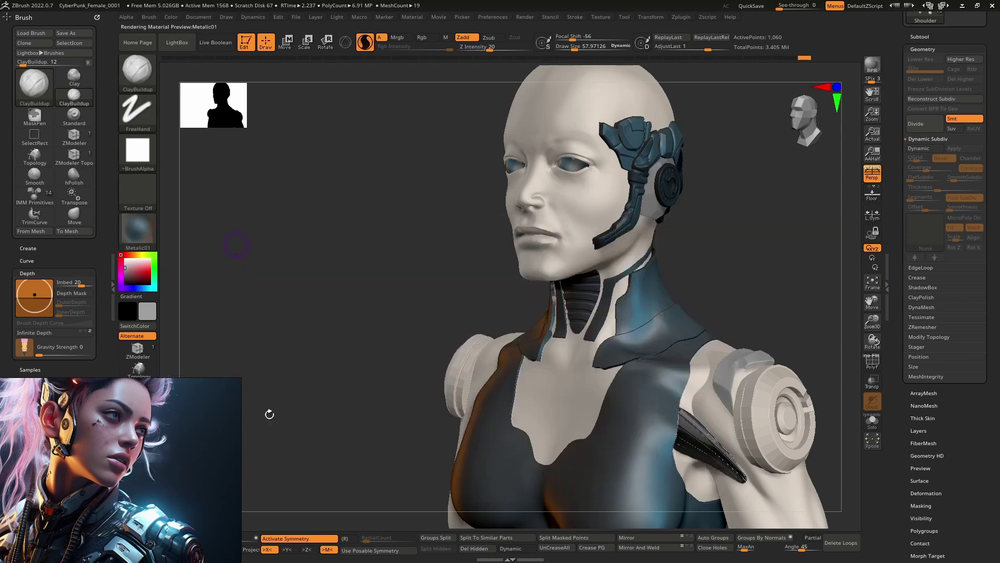
pyautogui.click(171, 17)
pyautogui.click(397, 37)
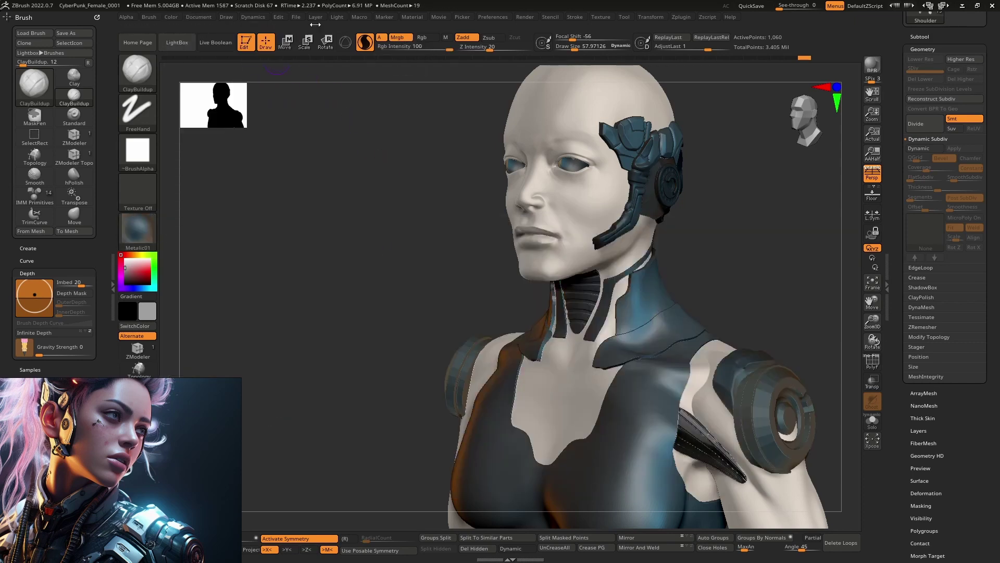
pyautogui.click(176, 17)
pyautogui.click(201, 203)
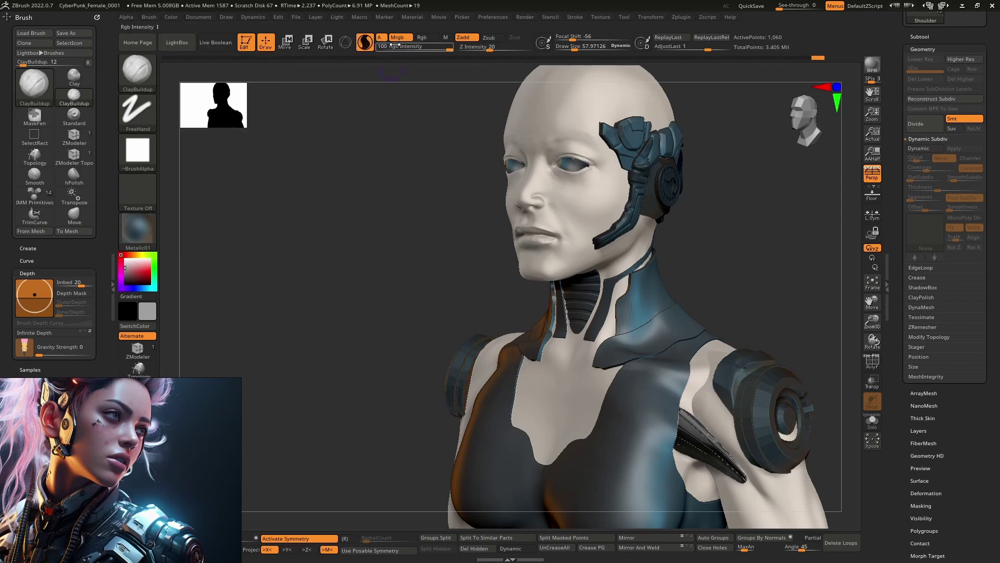
# Step: Make the Shoulder1 pad the active subtool and fill it with the Metalic01 material and grey colour
pyautogui.keyDown('alt'); pyautogui.click(733, 370); pyautogui.keyUp('alt')
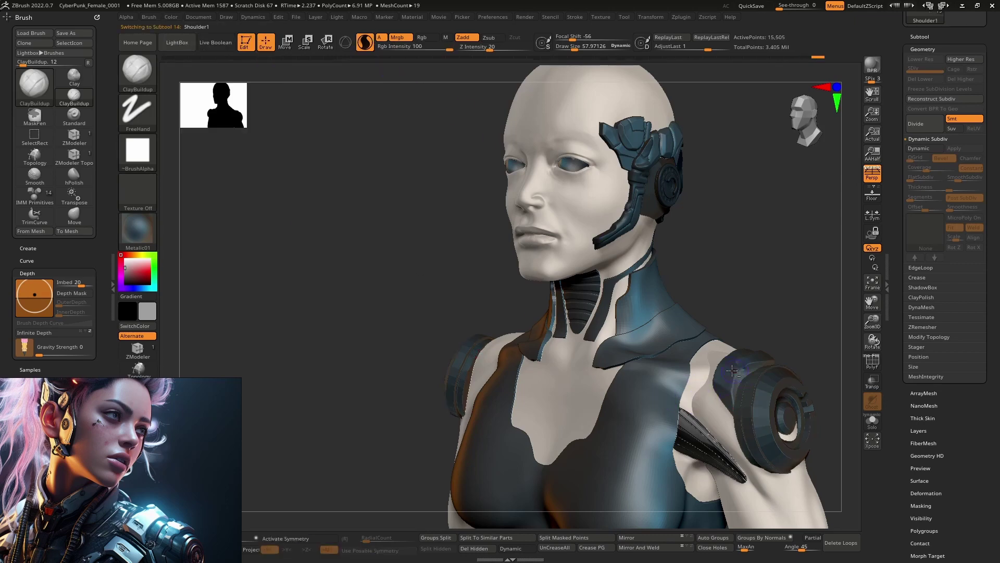
pyautogui.click(170, 16)
pyautogui.click(201, 203)
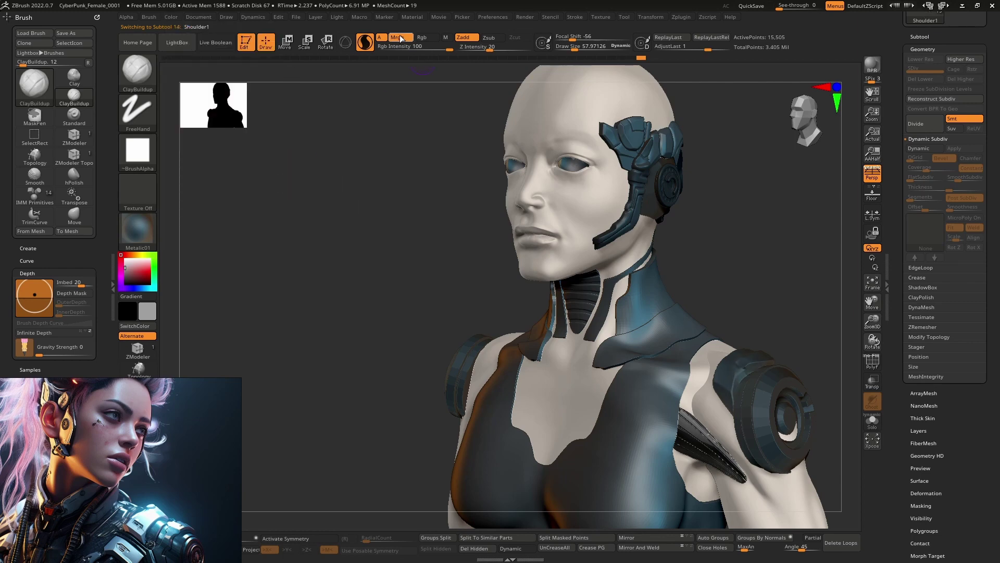
# Step: Place the reference image beside the bust and render the head and shoulders with BPR
pyautogui.moveTo(207, 406); pyautogui.dragTo(367, 385)
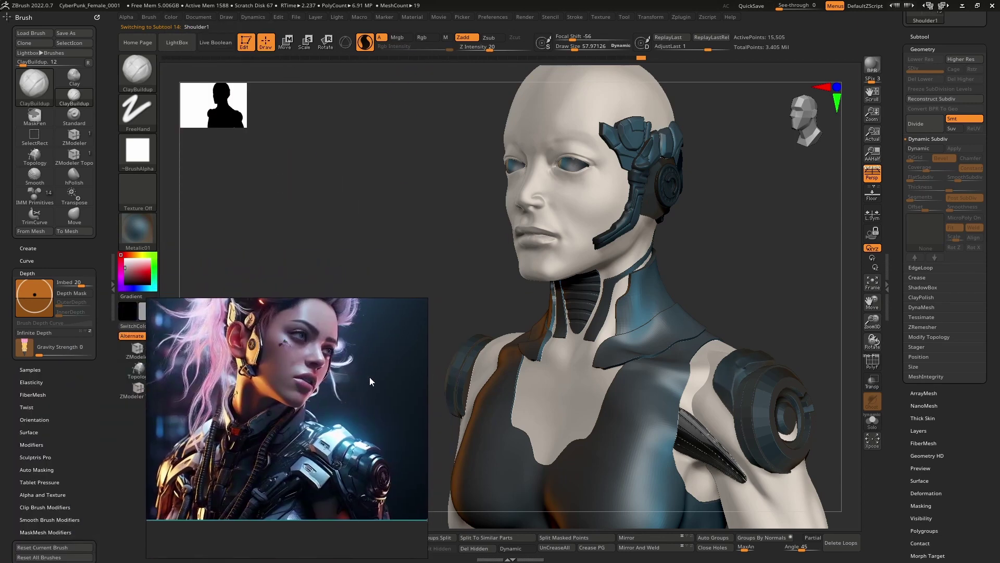
pyautogui.moveTo(753, 252); pyautogui.dragTo(722, 268)
pyautogui.moveTo(775, 161); pyautogui.dragTo(802, 203)
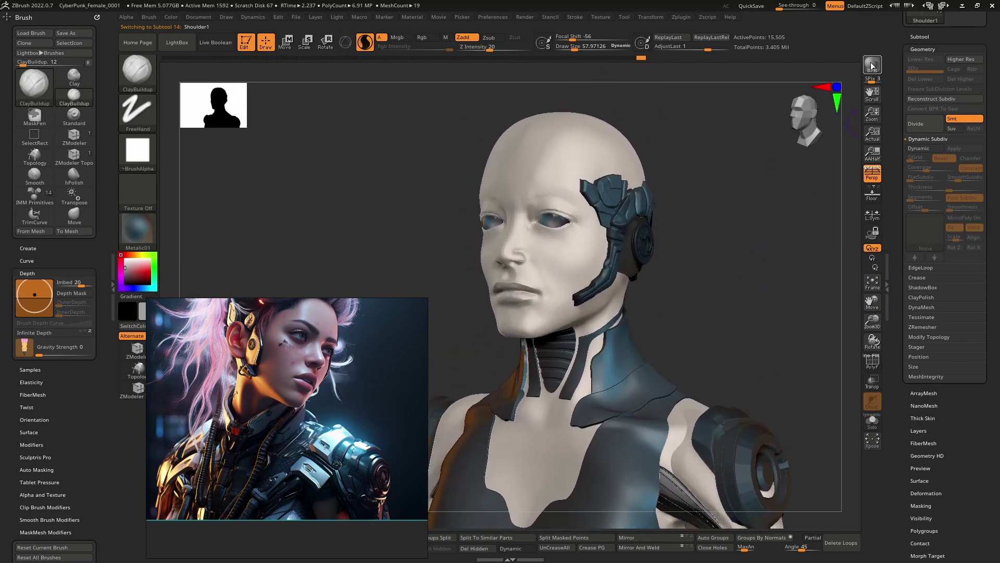
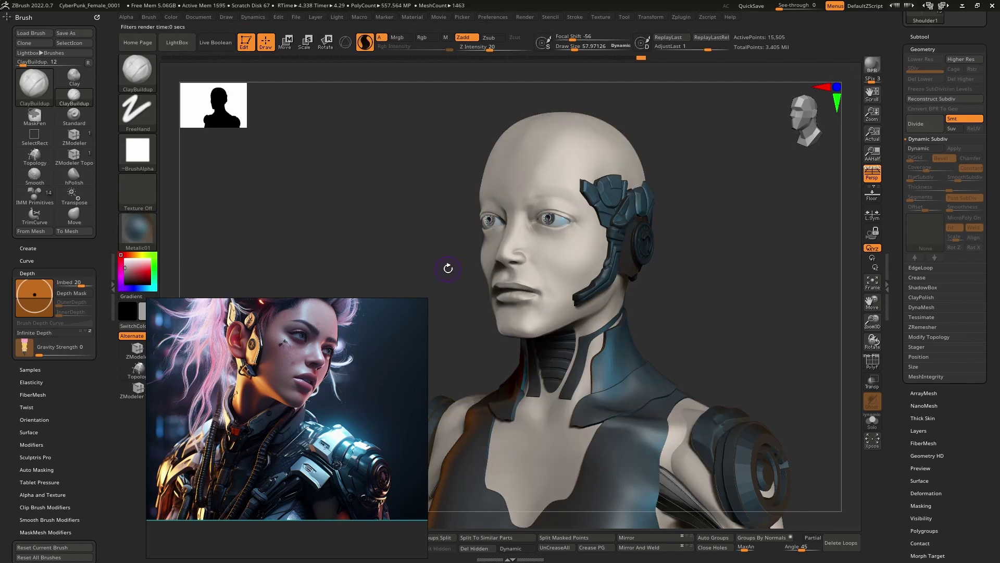
# Step: Make the Outter_Eye subtool active, hide it to inspect the Cyber_Eyes_0006 eyeballs behind it, and show it again
pyautogui.keyDown('ctrl'); pyautogui.moveTo(562, 241); pyautogui.dragTo(552, 323, button='right'); pyautogui.keyUp('ctrl')
pyautogui.moveTo(542, 255)
pyautogui.keyDown('alt'); pyautogui.mouseDown(button='right')
pyautogui.moveTo(635, 394)
pyautogui.moveTo(669, 412)
pyautogui.moveTo(549, 259)
pyautogui.moveTo(529, 187)
pyautogui.moveTo(737, 375)
pyautogui.moveTo(561, 208)
pyautogui.moveTo(591, 290)
pyautogui.mouseUp(button='right'); pyautogui.keyUp('alt')
pyautogui.keyDown('alt'); pyautogui.click(587, 240); pyautogui.keyUp('alt')
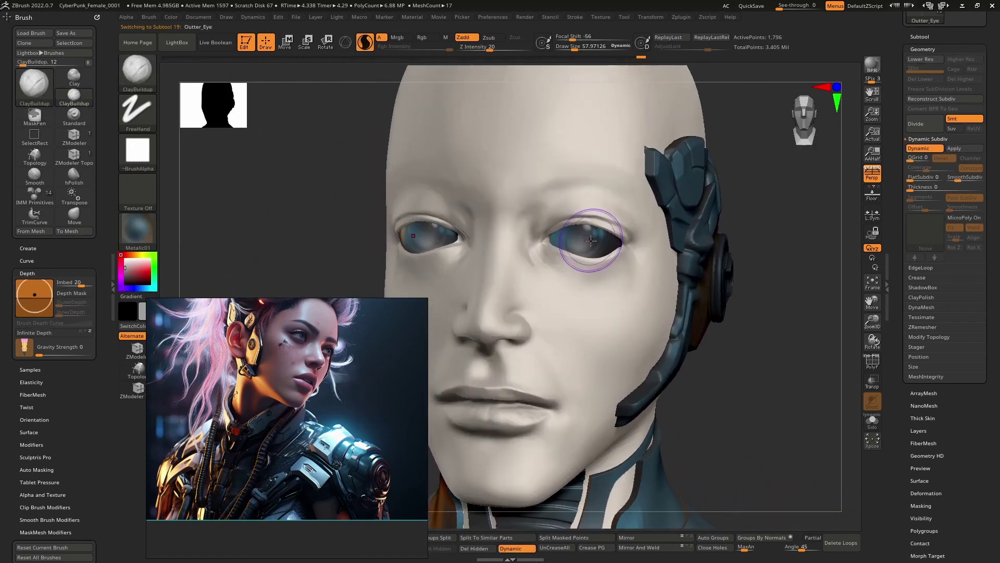
pyautogui.moveTo(613, 244); pyautogui.dragTo(626, 264, button='right')
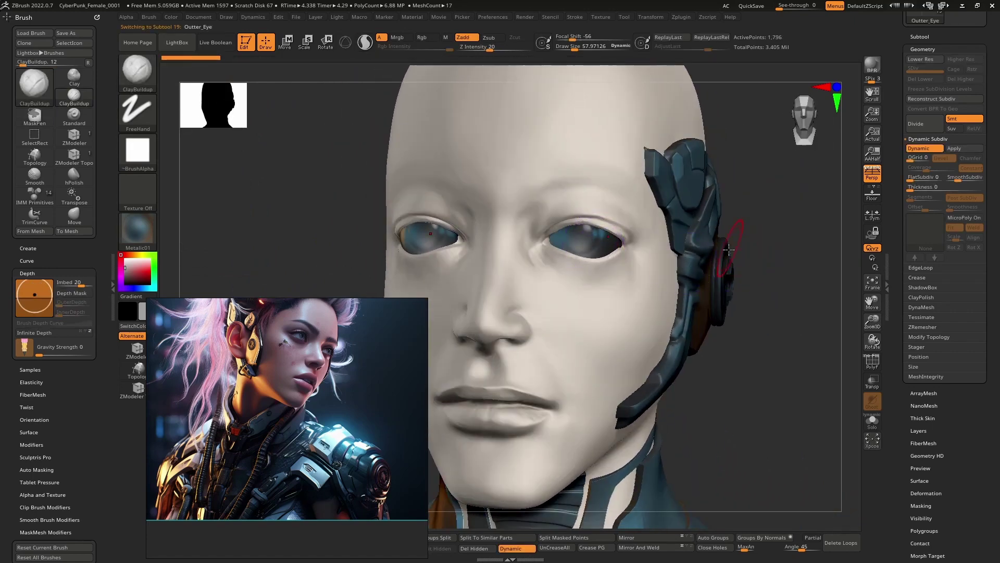
pyautogui.click(920, 37)
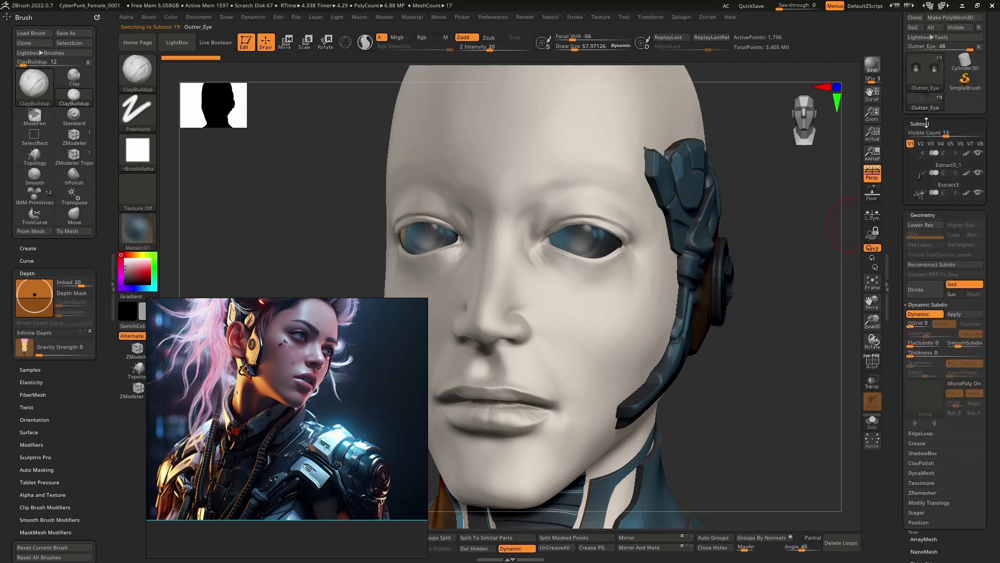
pyautogui.moveTo(753, 303); pyautogui.dragTo(690, 300, button='right')
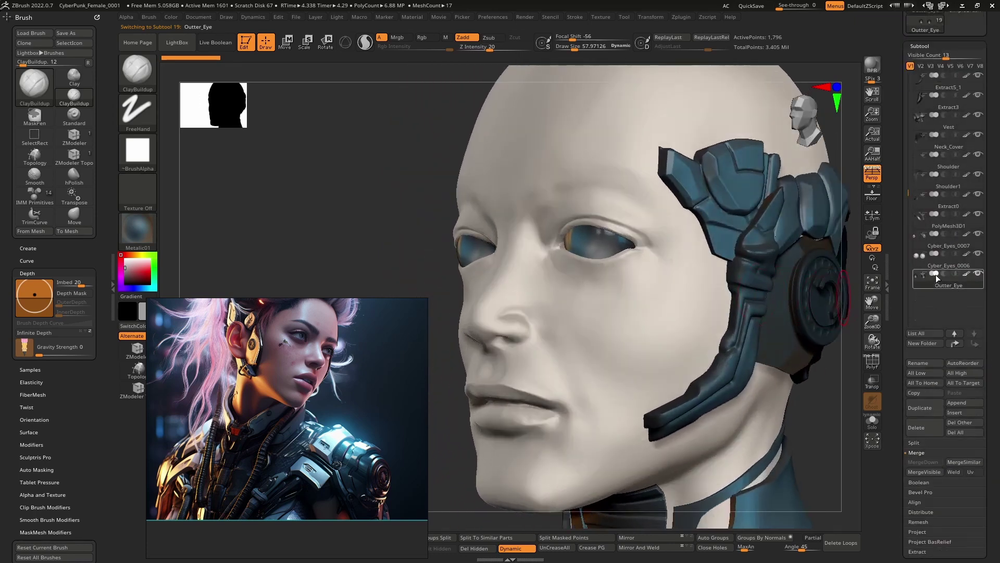
pyautogui.click(978, 273)
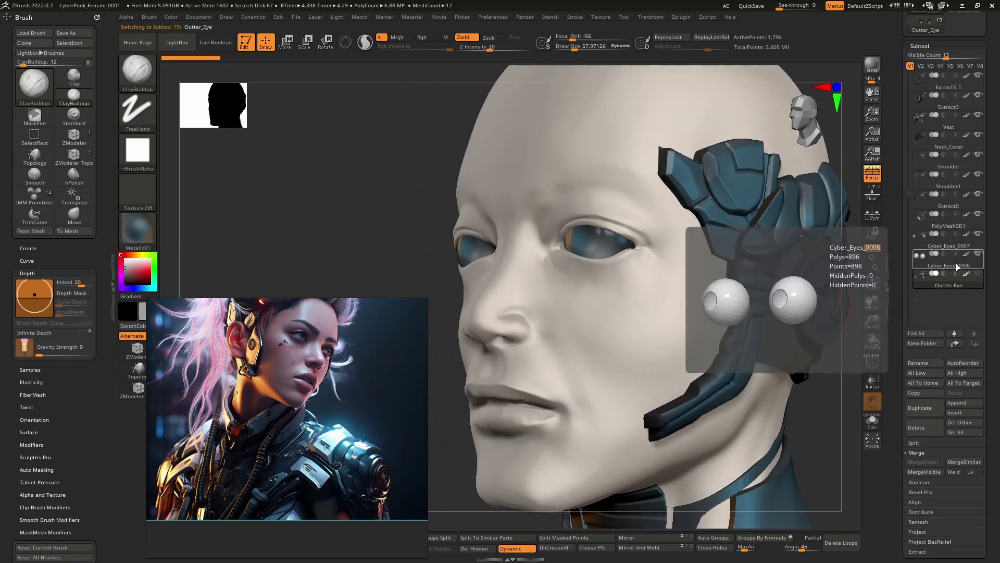
pyautogui.moveTo(639, 273)
pyautogui.mouseDown(button='right')
pyautogui.moveTo(652, 286)
pyautogui.moveTo(649, 305)
pyautogui.moveTo(631, 257)
pyautogui.mouseUp(button='right')
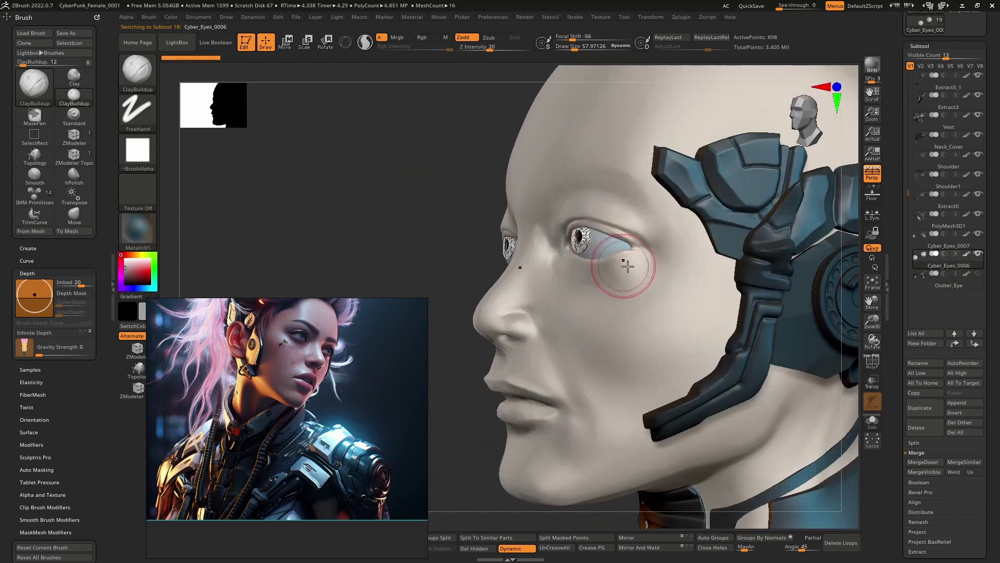
pyautogui.click(980, 274)
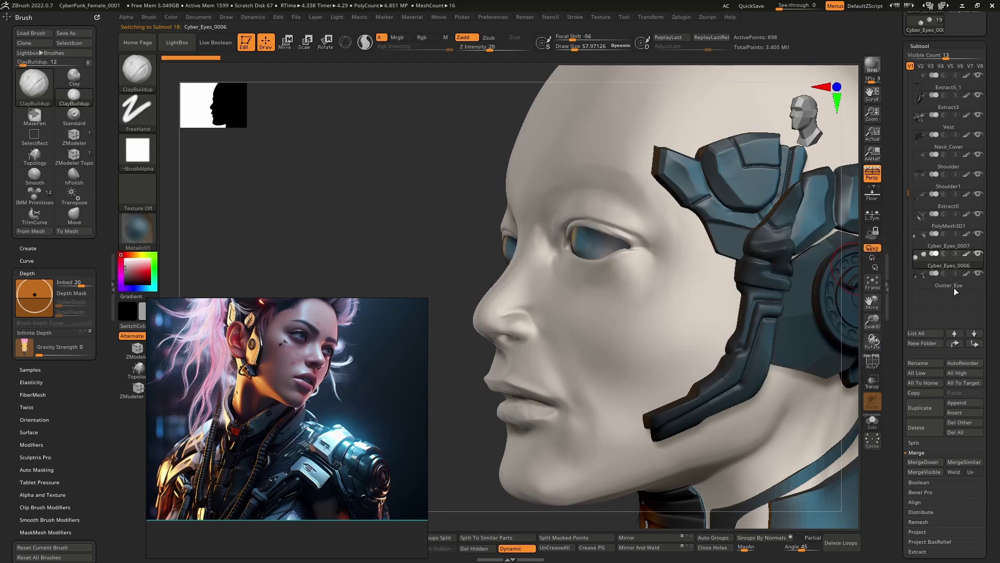
# Step: Examine the neck and collar armour in the teal-haired woman's reference image alongside the bust's neck area
pyautogui.keyDown('ctrl'); pyautogui.moveTo(648, 349); pyautogui.dragTo(708, 338, button='right'); pyautogui.keyUp('ctrl')
pyautogui.keyDown('alt'); pyautogui.moveTo(693, 386); pyautogui.dragTo(529, 161, button='right'); pyautogui.keyUp('alt')
pyautogui.scroll(-8, 307, 467)
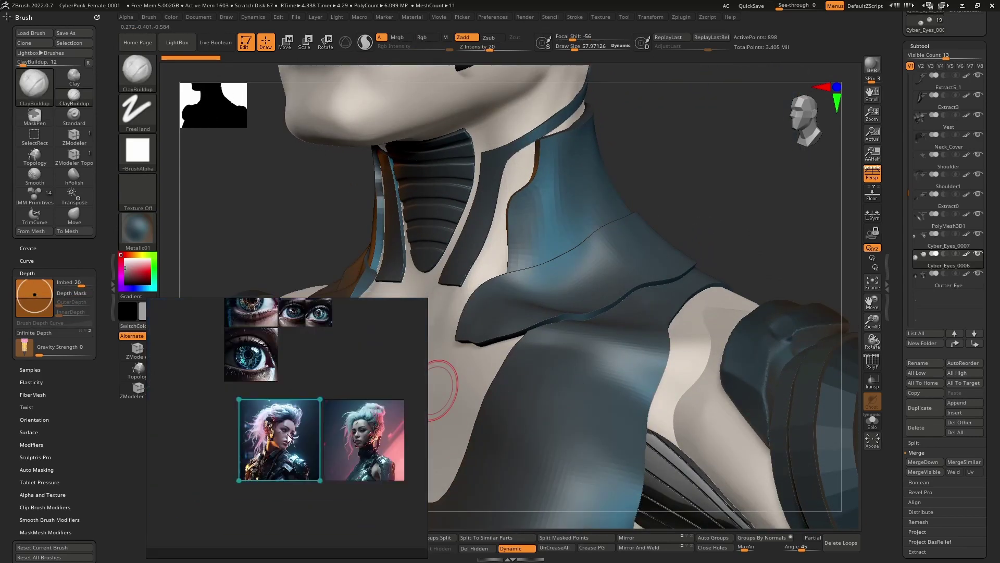
pyautogui.moveTo(348, 458); pyautogui.dragTo(271, 386, button='middle')
pyautogui.scroll(10, 281, 388)
pyautogui.moveTo(288, 435); pyautogui.dragTo(290, 395, button='middle')
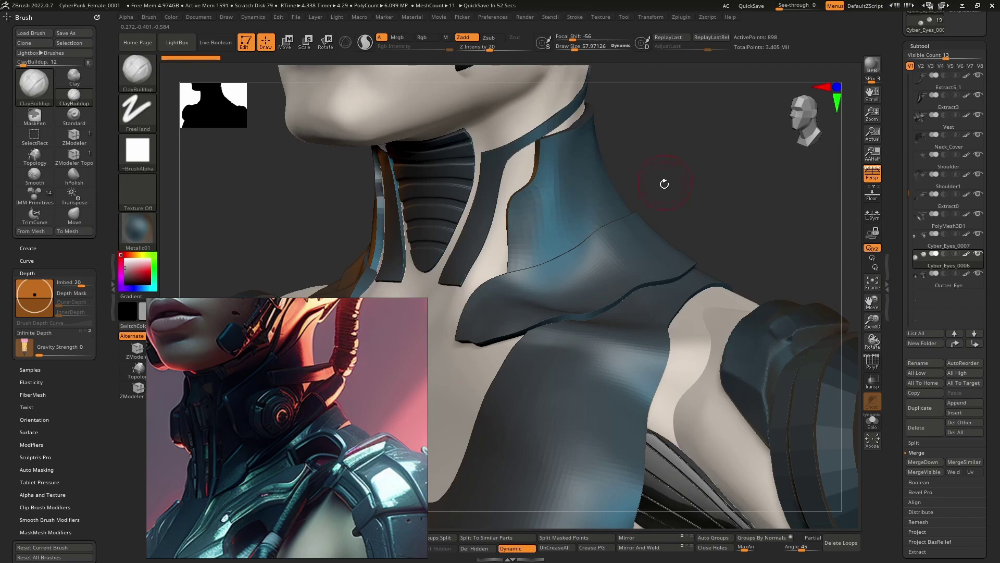
# Step: Make Neck_Cover the active subtool, show its polyframe and compare the mesh with dynamic subdivision on and off
pyautogui.moveTo(665, 183)
pyautogui.mouseDown(button='right')
pyautogui.moveTo(589, 162)
pyautogui.moveTo(543, 228)
pyautogui.moveTo(508, 234)
pyautogui.moveTo(563, 244)
pyautogui.moveTo(574, 313)
pyautogui.moveTo(554, 111)
pyautogui.moveTo(611, 269)
pyautogui.moveTo(576, 207)
pyautogui.moveTo(594, 289)
pyautogui.moveTo(573, 249)
pyautogui.mouseUp(button='right')
pyautogui.rightClick(563, 244)
pyautogui.keyDown('alt'); pyautogui.click(628, 281); pyautogui.keyUp('alt')
pyautogui.click(876, 367)
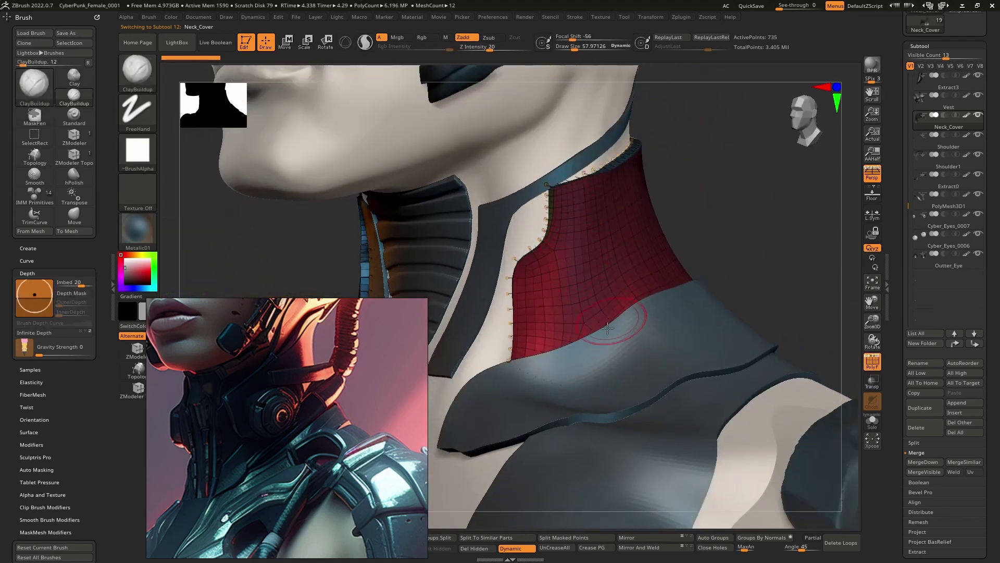
pyautogui.click(518, 549)
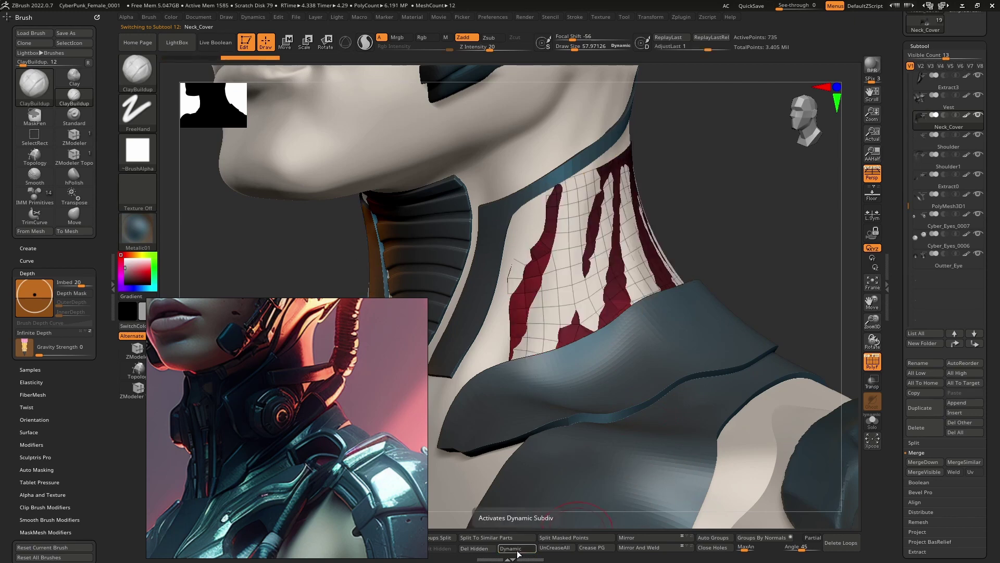
pyautogui.click(518, 549)
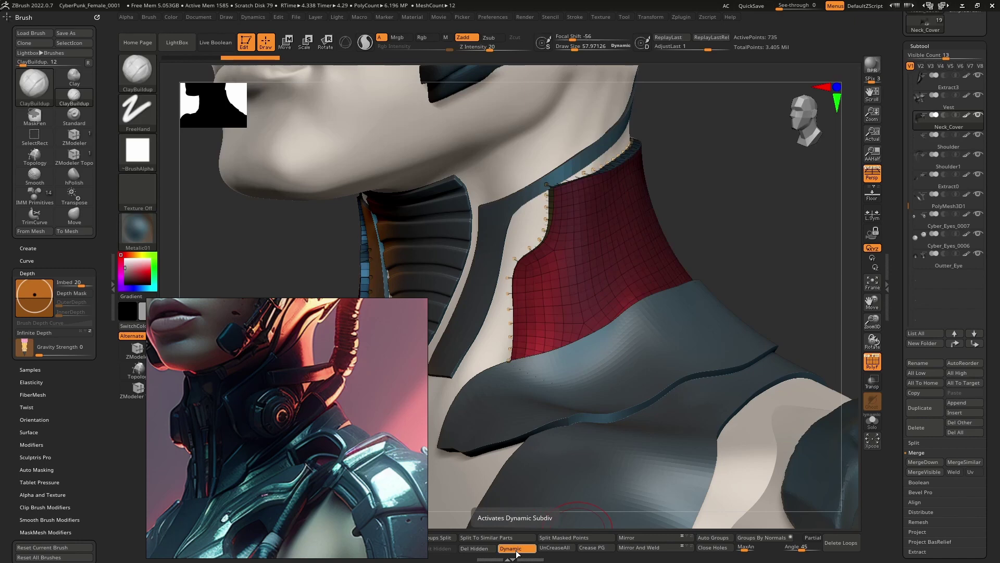
pyautogui.click(517, 550)
pyautogui.click(516, 550)
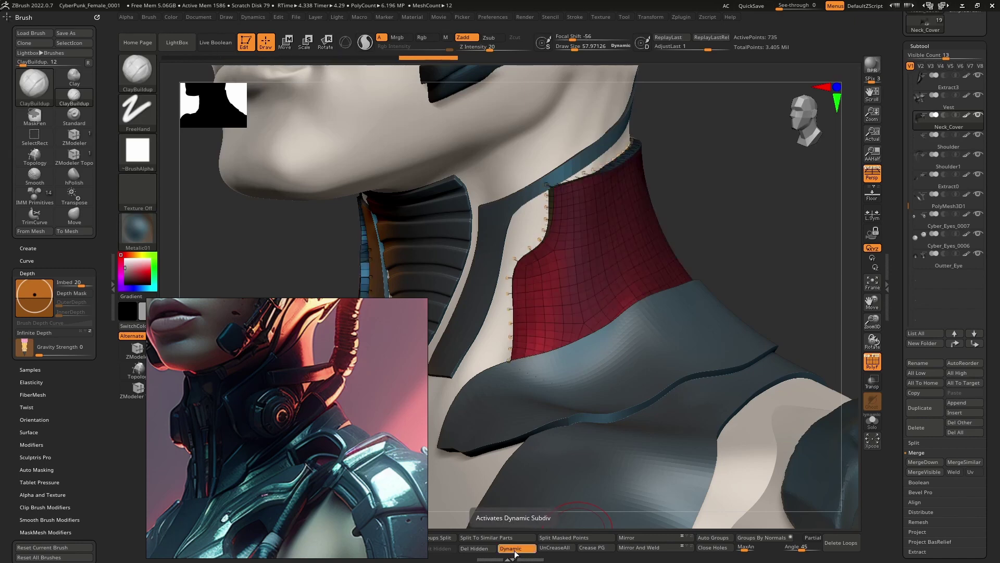
pyautogui.click(514, 551)
# Step: Enable dynamic subdivision for the neck cover in the Geometry settings and lower its SmoothSubdiv level
pyautogui.moveTo(905, 552); pyautogui.dragTo(904, 446)
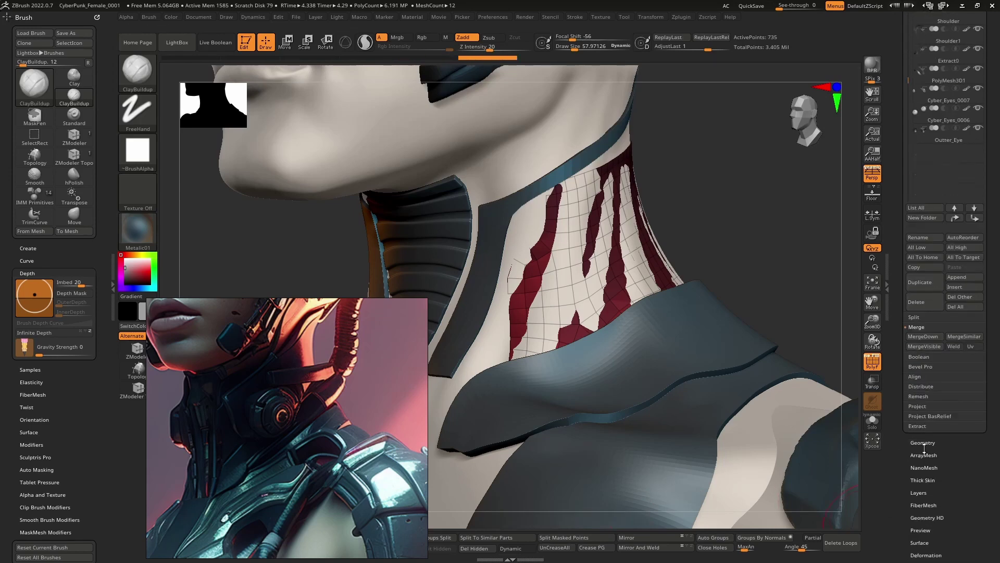
pyautogui.click(925, 442)
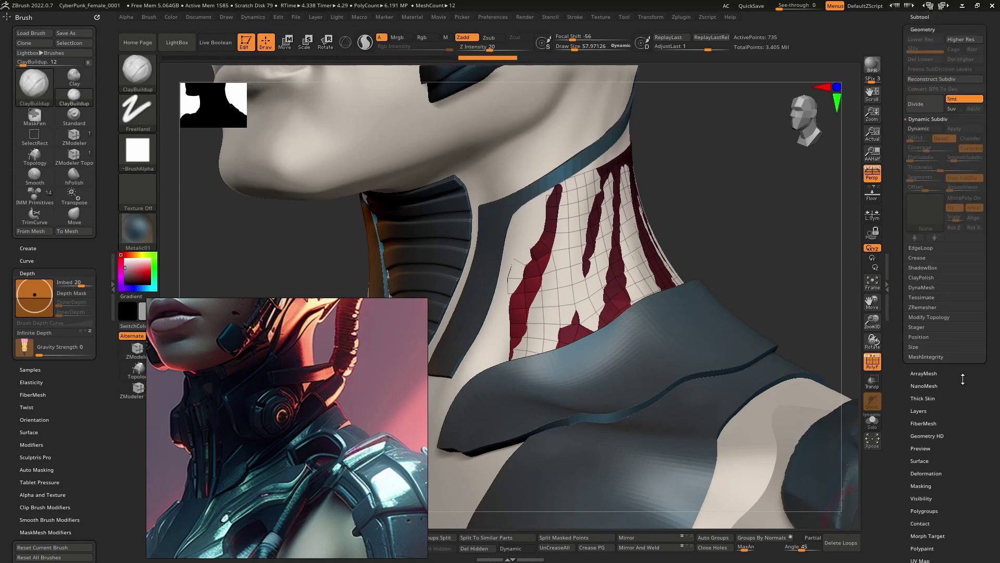
pyautogui.click(927, 127)
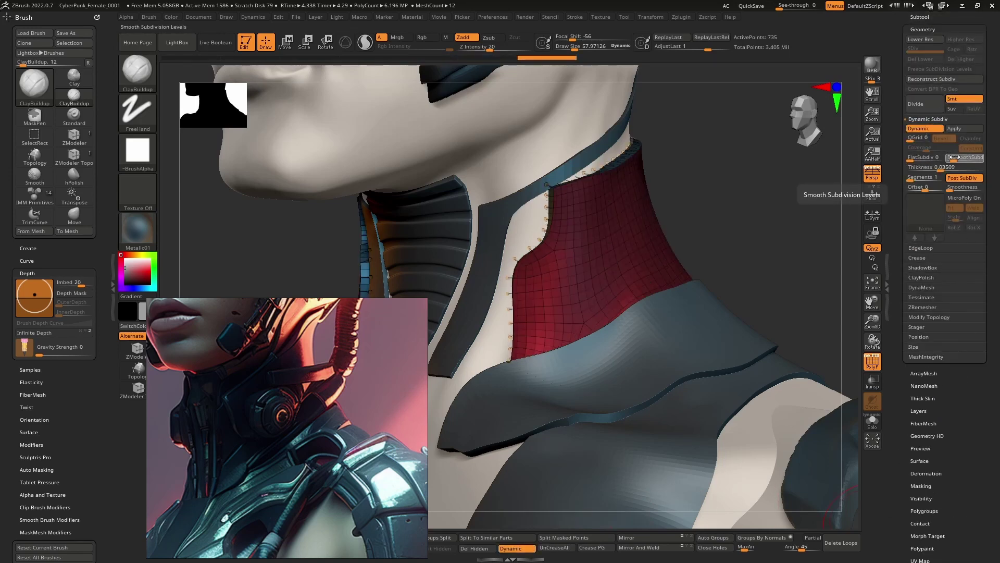
pyautogui.moveTo(954, 157); pyautogui.dragTo(945, 157)
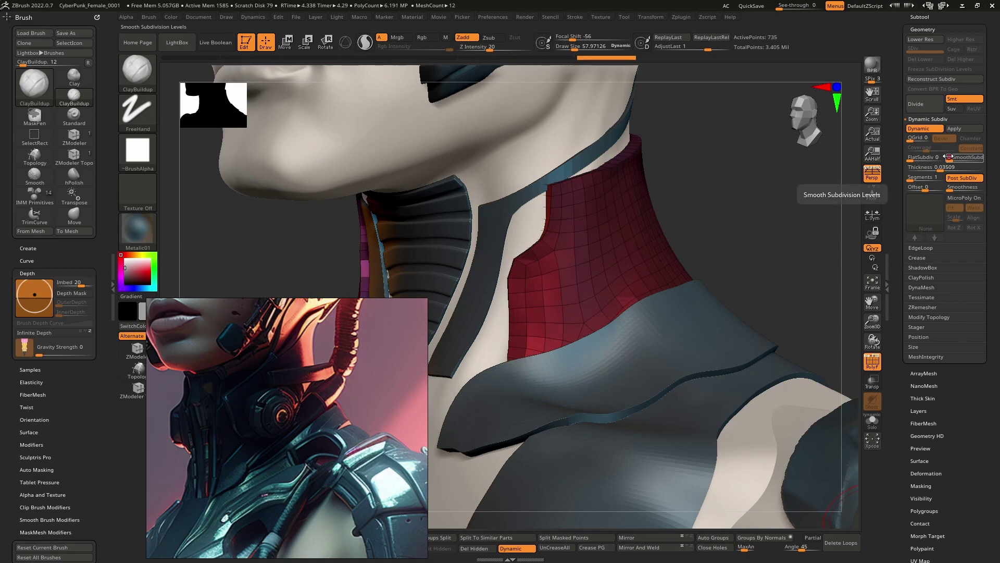
pyautogui.moveTo(542, 297)
pyautogui.mouseDown(button='right')
pyautogui.moveTo(607, 292)
pyautogui.moveTo(478, 304)
pyautogui.moveTo(573, 292)
pyautogui.moveTo(618, 316)
pyautogui.mouseUp(button='right')
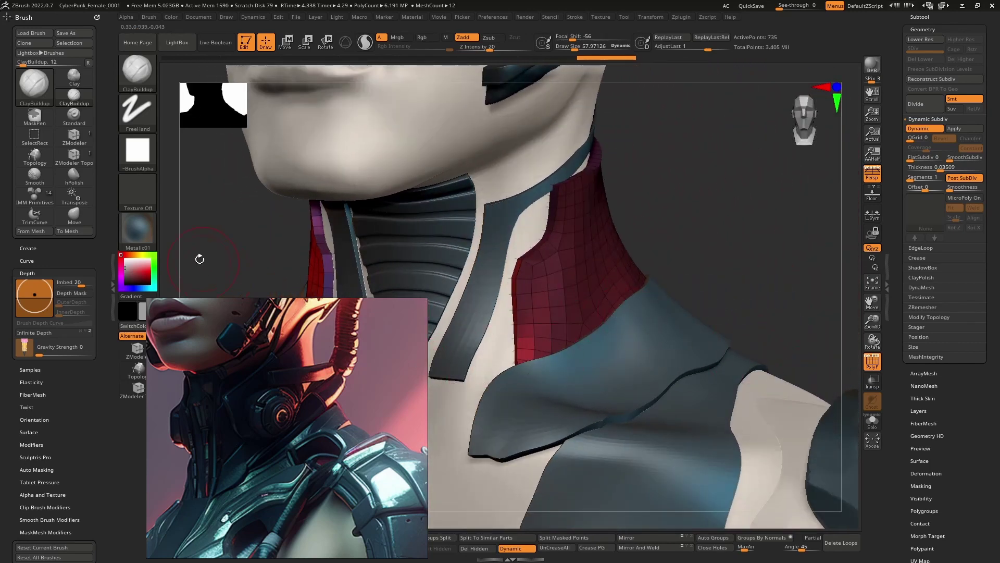
# Step: Set the active colour to white with the SkinShade4 material and hide the polyframe on the neck cover
pyautogui.moveTo(123, 268); pyautogui.dragTo(122, 253)
pyautogui.click(139, 229)
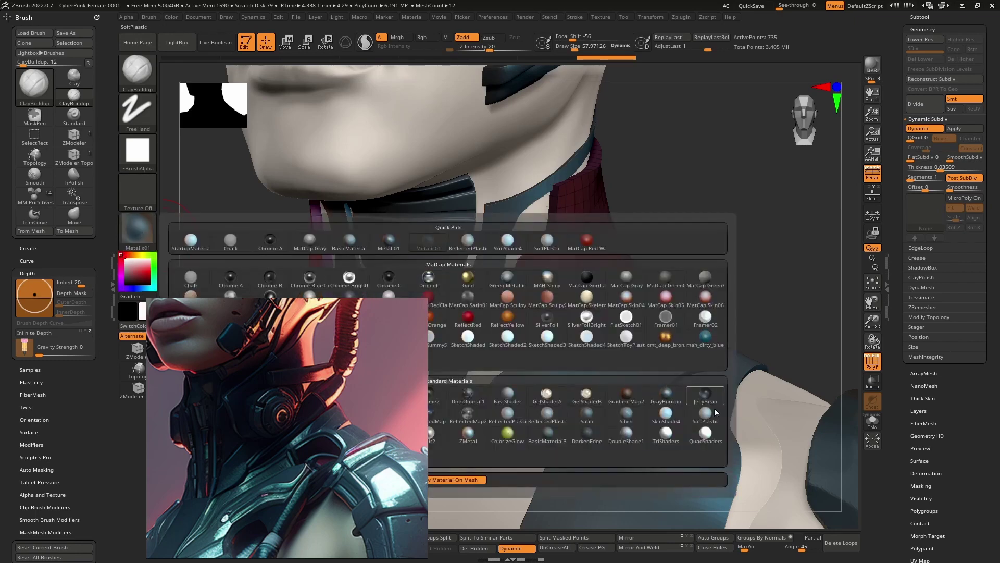
pyautogui.click(665, 413)
pyautogui.moveTo(592, 224)
pyautogui.mouseDown(button='right')
pyautogui.moveTo(603, 279)
pyautogui.moveTo(681, 293)
pyautogui.moveTo(584, 292)
pyautogui.moveTo(469, 130)
pyautogui.mouseUp(button='right')
pyautogui.click(874, 362)
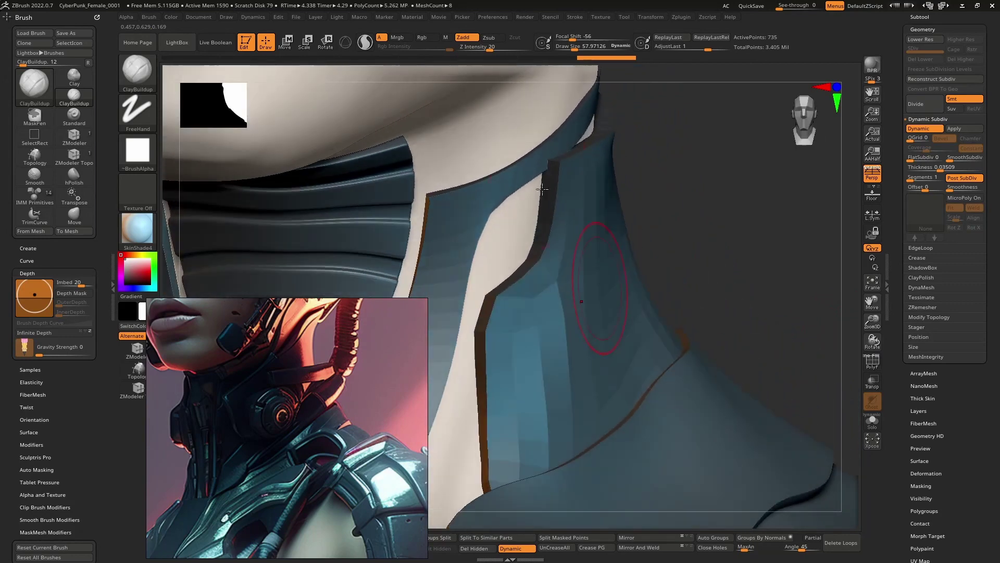
# Step: Show the polyframe on the neck cover to expose its polygon layout
pyautogui.click(338, 18)
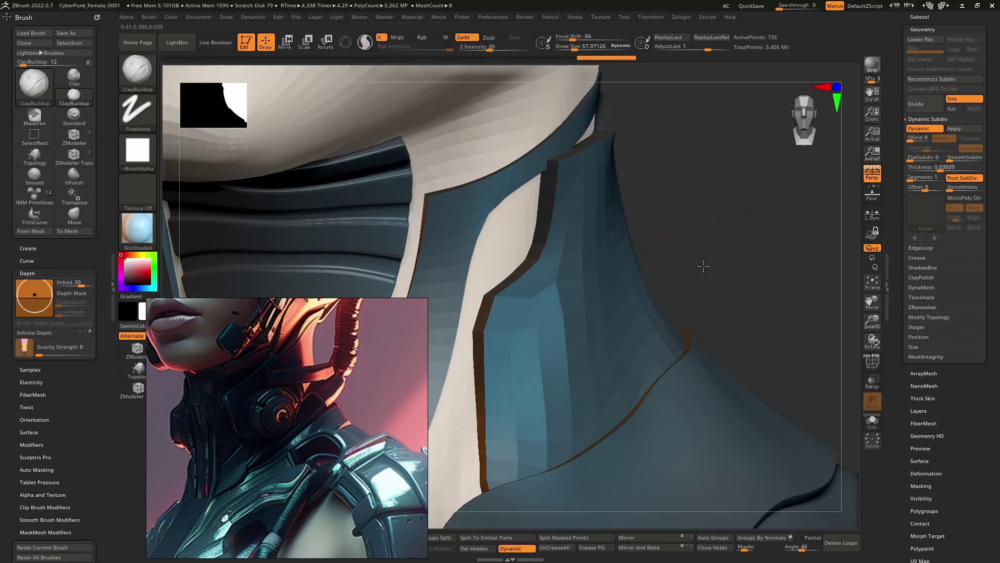
pyautogui.moveTo(705, 276); pyautogui.dragTo(760, 275, button='right')
pyautogui.click(920, 109)
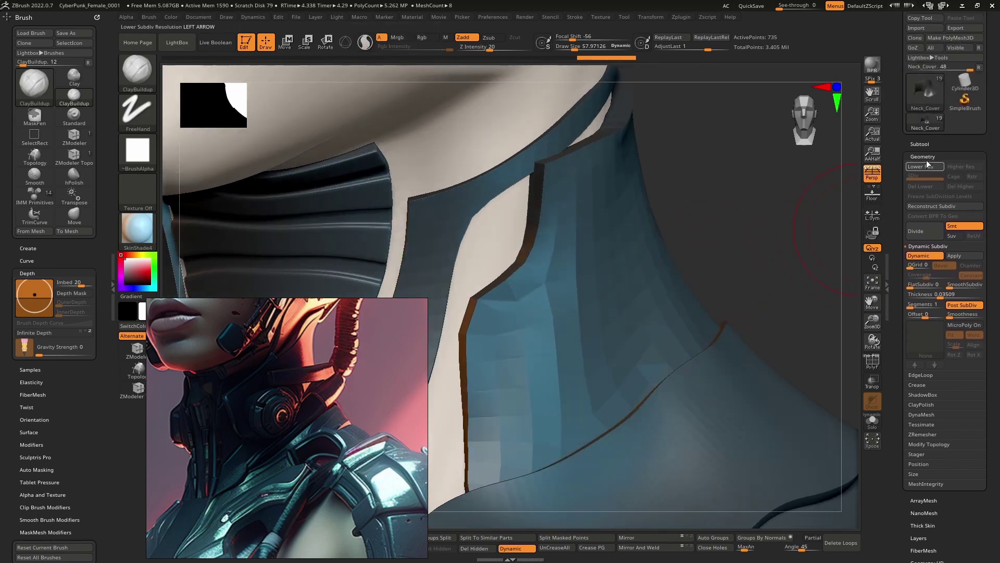
pyautogui.moveTo(561, 275); pyautogui.dragTo(684, 340, button='right')
pyautogui.click(872, 360)
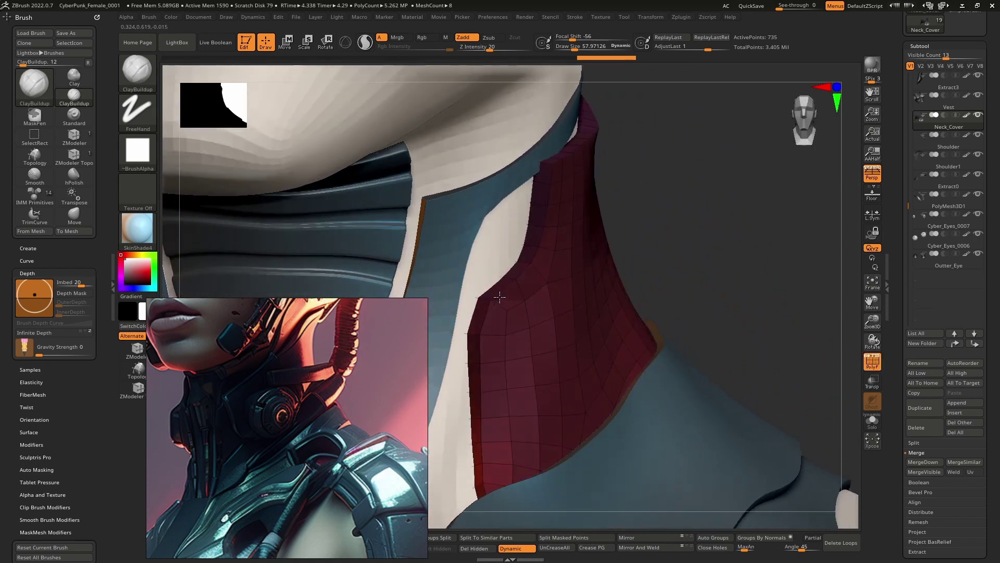
pyautogui.moveTo(530, 313); pyautogui.dragTo(559, 318, button='right')
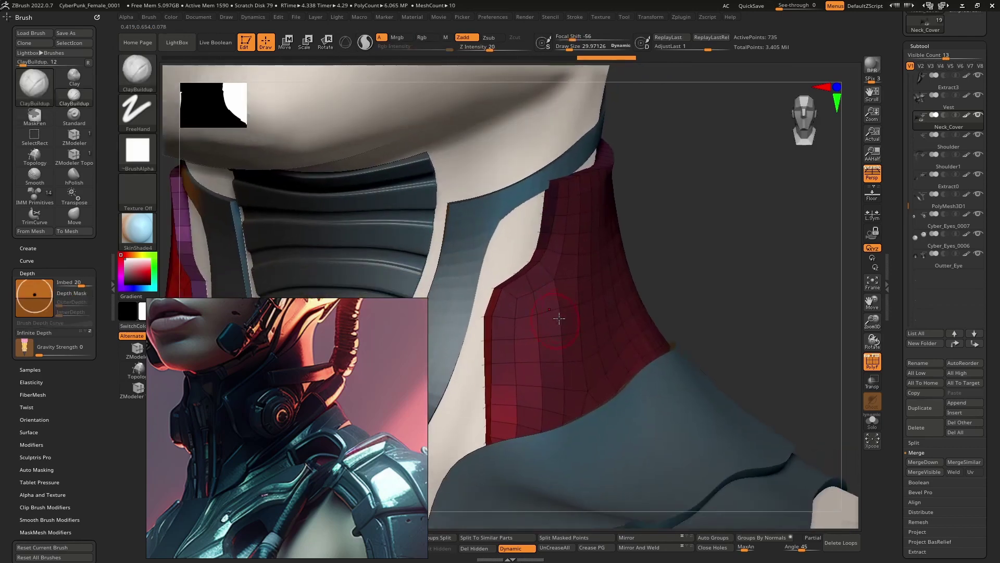
# Step: Apply the neck cover's dynamic subdivision in the Geometry settings, turning its thickness into real mesh
pyautogui.scroll(-5, 901, 400)
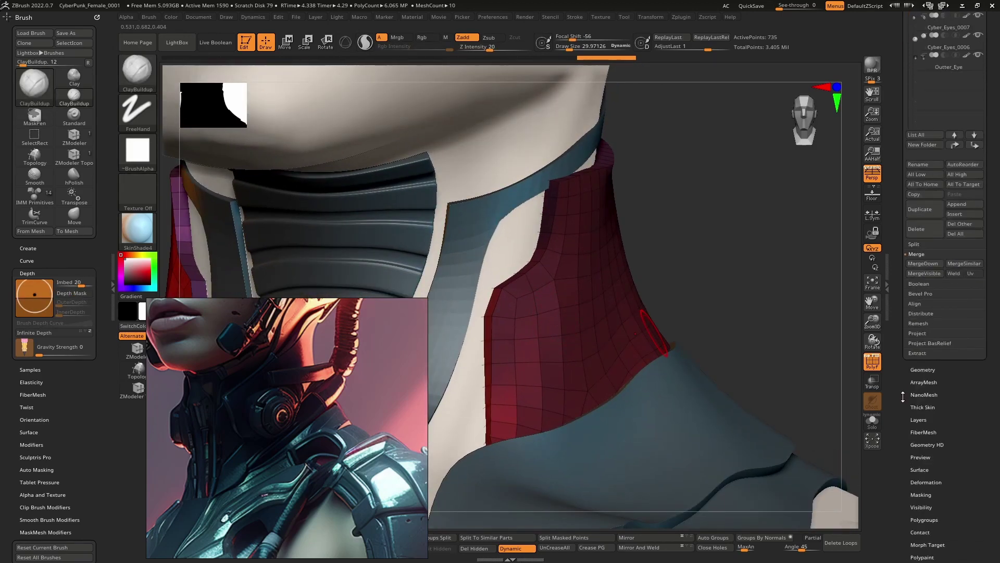
pyautogui.click(928, 370)
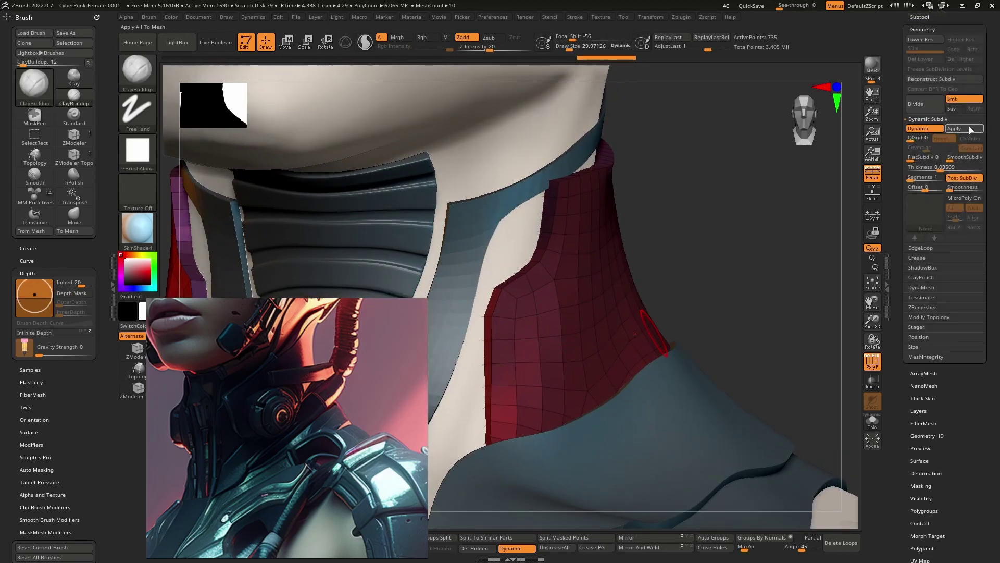
pyautogui.click(957, 131)
# Step: Switch to the ZModeler brush and set its edge action to Bevel at the neck cover's upper front corner
pyautogui.moveTo(625, 261)
pyautogui.mouseDown(button='right')
pyautogui.moveTo(529, 305)
pyautogui.moveTo(525, 259)
pyautogui.mouseUp(button='right')
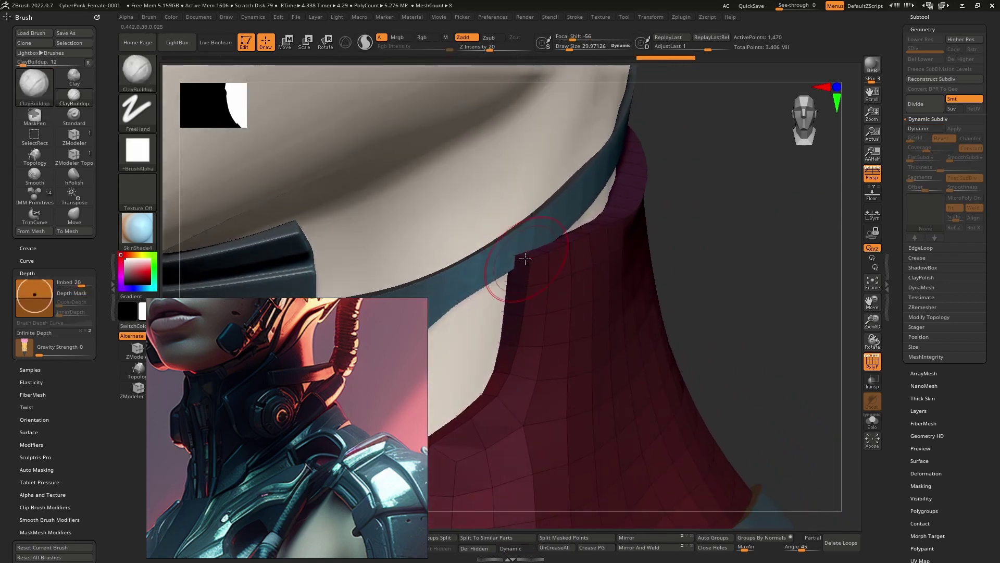
pyautogui.click(137, 350)
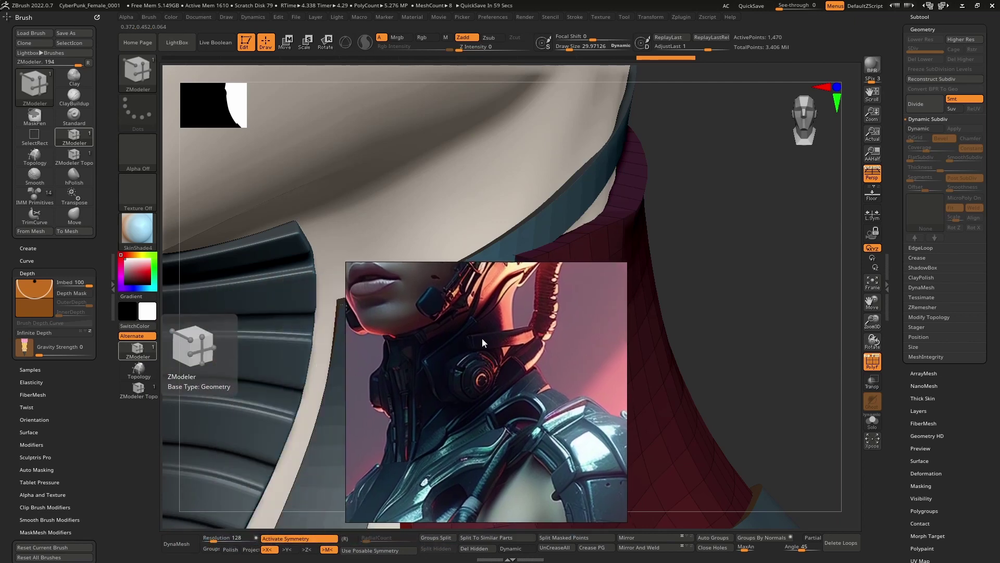
pyautogui.click(141, 355)
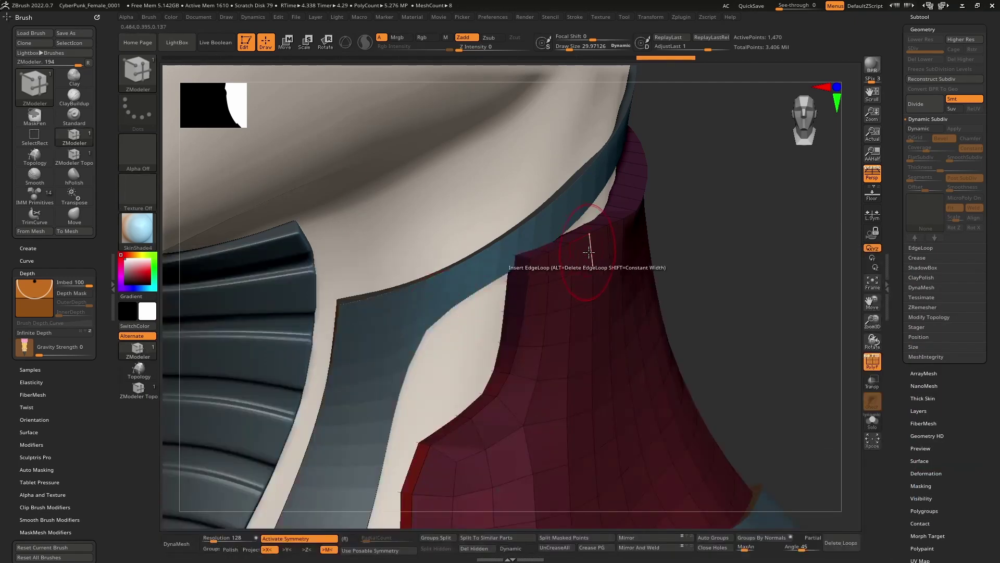
pyautogui.press('space')
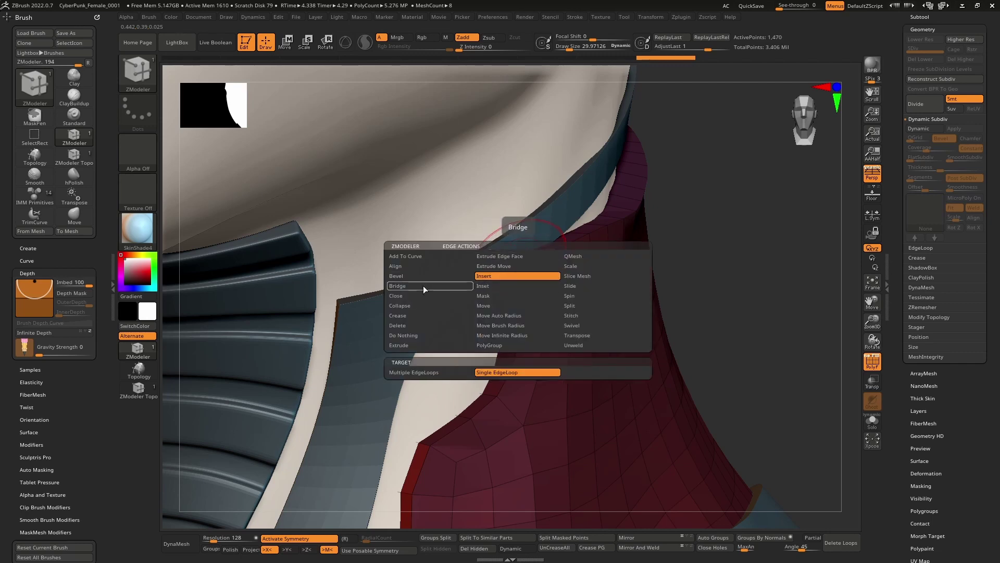
pyautogui.click(396, 275)
pyautogui.moveTo(517, 252); pyautogui.dragTo(521, 257)
pyautogui.keyDown('ctrl'); pyautogui.moveTo(521, 258); pyautogui.dragTo(533, 278, button='right'); pyautogui.keyUp('ctrl')
pyautogui.moveTo(532, 278); pyautogui.dragTo(531, 274)
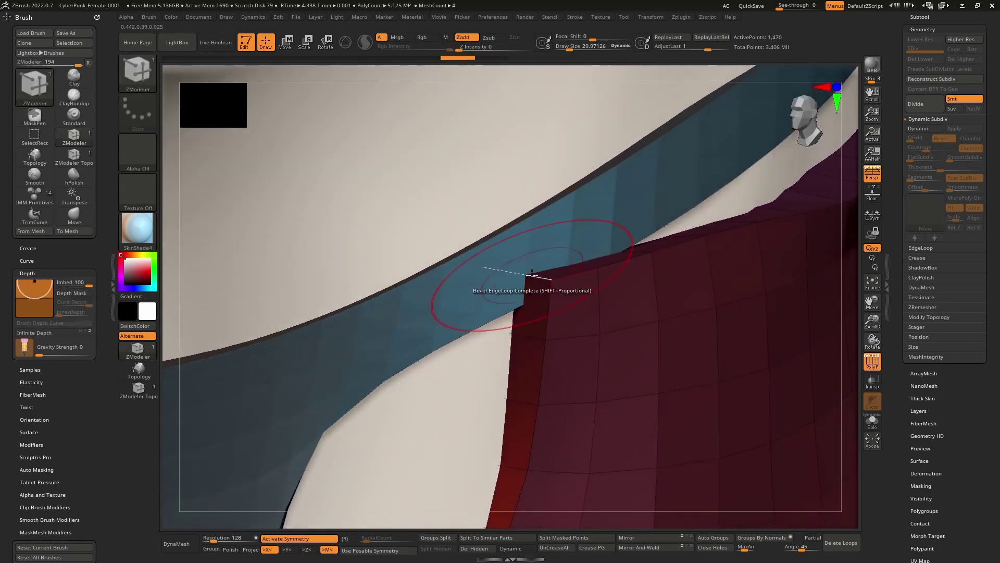
# Step: Set the ZModeler edge bevel target to EdgeLoop Partial for the neck cover's front edge
pyautogui.press('space')
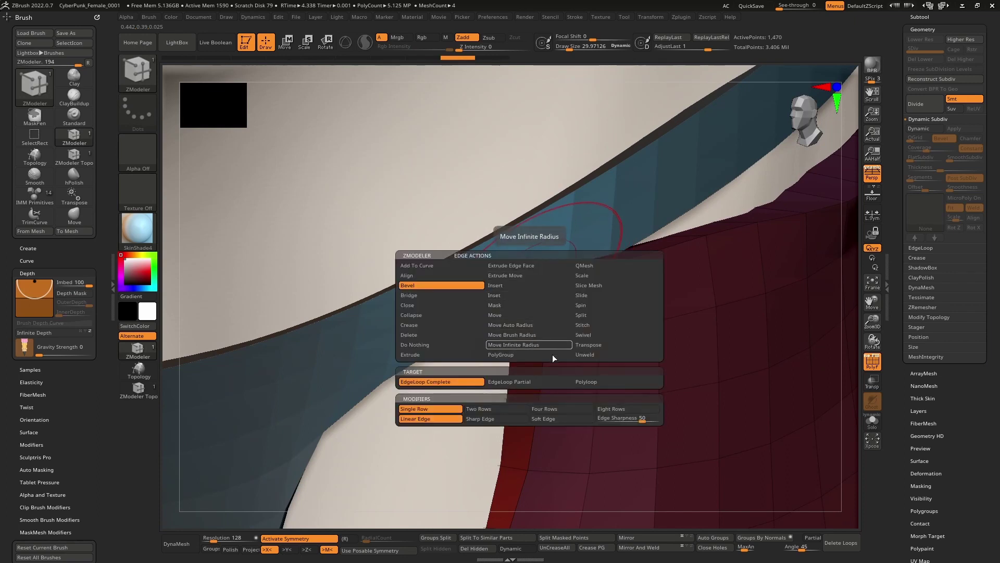
pyautogui.click(531, 382)
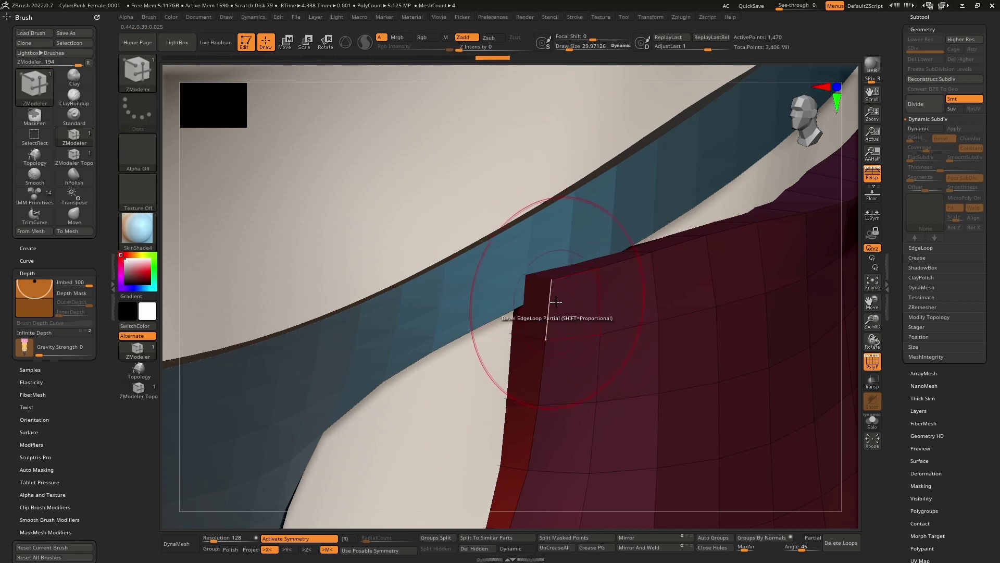
pyautogui.moveTo(550, 297)
pyautogui.keyDown('ctrl'); pyautogui.mouseDown(button='right')
pyautogui.moveTo(551, 265)
pyautogui.moveTo(576, 252)
pyautogui.moveTo(537, 227)
pyautogui.moveTo(576, 236)
pyautogui.moveTo(565, 250)
pyautogui.moveTo(551, 236)
pyautogui.moveTo(561, 235)
pyautogui.mouseUp(button='right'); pyautogui.keyUp('ctrl')
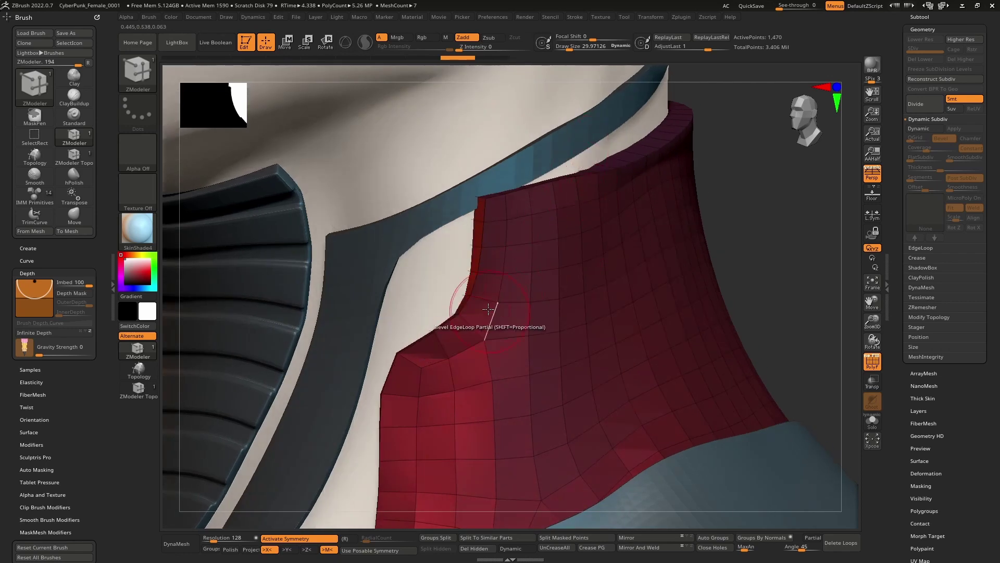
pyautogui.keyDown('alt'); pyautogui.moveTo(437, 383); pyautogui.dragTo(451, 268, button='right'); pyautogui.keyUp('alt')
pyautogui.moveTo(474, 313)
pyautogui.mouseDown(button='right')
pyautogui.moveTo(489, 345)
pyautogui.moveTo(460, 326)
pyautogui.mouseUp(button='right')
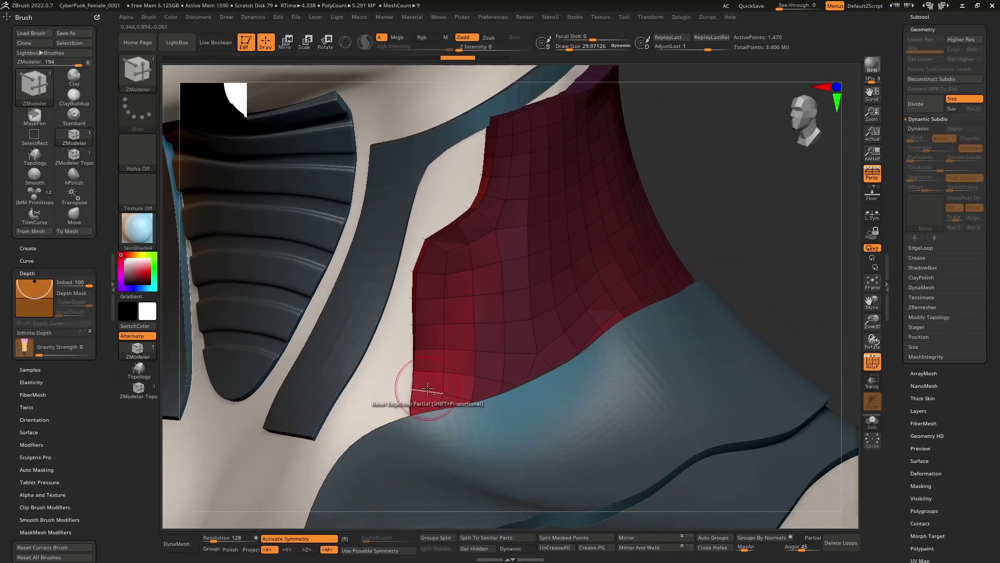
# Step: Set the ZModeler polygon action to PolyGroup with the Polyloop target and turn on ghost transparency
pyautogui.press('space')
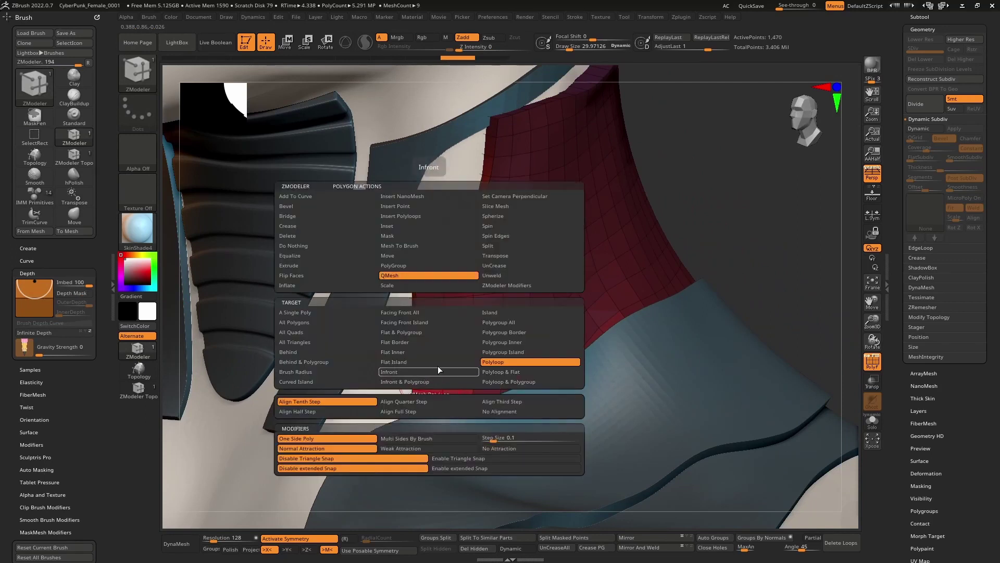
pyautogui.click(425, 266)
pyautogui.moveTo(428, 401); pyautogui.dragTo(455, 388, button='right')
pyautogui.hotkey('shift', 't')
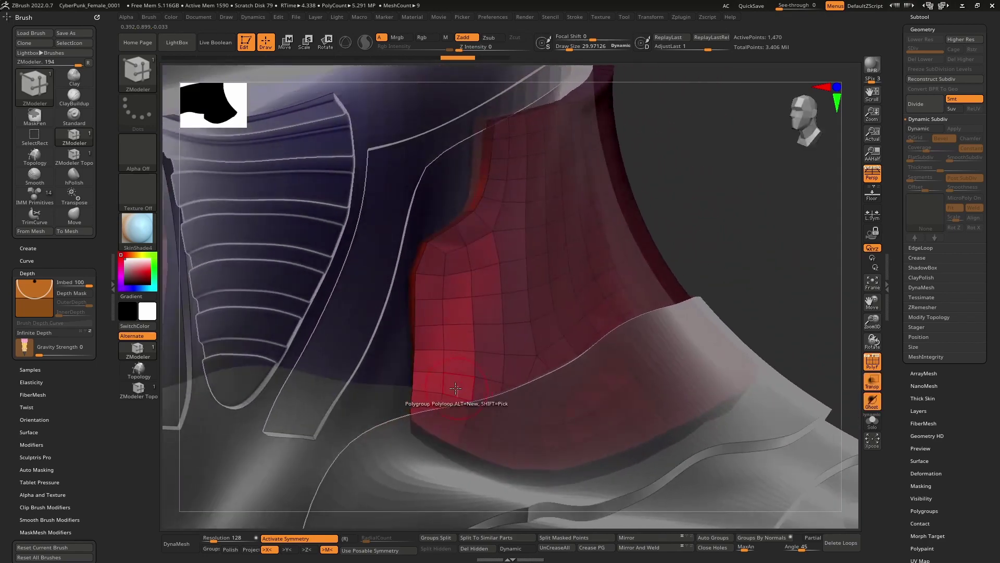
# Step: Mark a one-polygon-wide strip along the neck cover's front and upper edges with ZModeler's polygon selection
pyautogui.press('space')
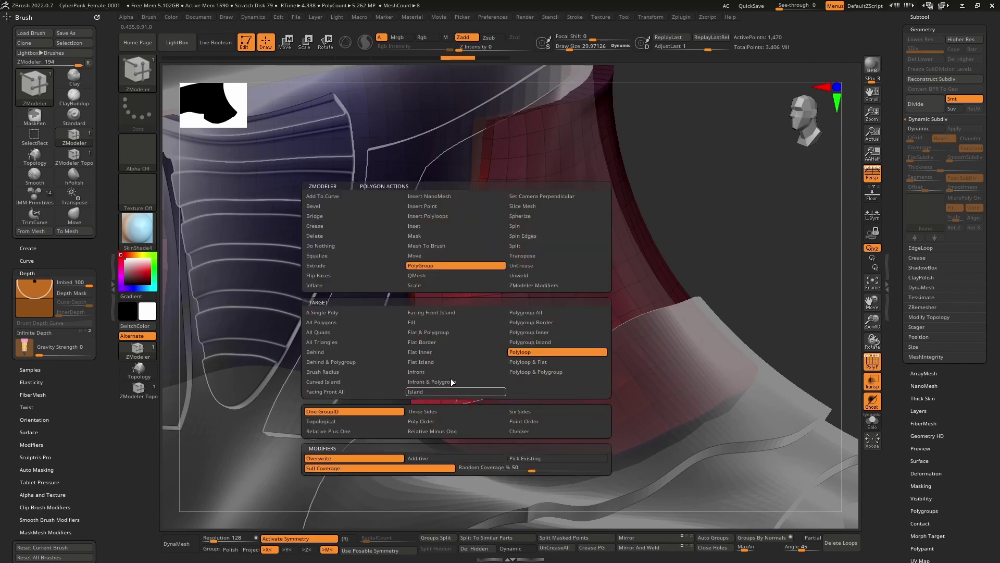
pyautogui.click(448, 275)
pyautogui.keyDown('alt'); pyautogui.moveTo(426, 418); pyautogui.dragTo(440, 256); pyautogui.keyUp('alt')
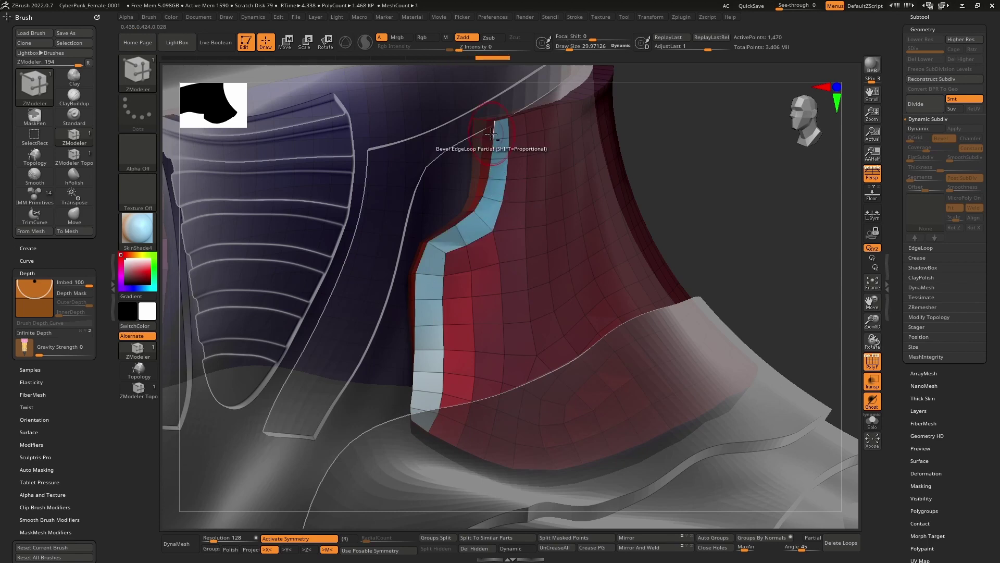
pyautogui.moveTo(526, 156)
pyautogui.keyDown('alt'); pyautogui.mouseDown(button='right')
pyautogui.moveTo(408, 326)
pyautogui.moveTo(492, 304)
pyautogui.mouseUp(button='right'); pyautogui.keyUp('alt')
pyautogui.keyDown('alt'); pyautogui.moveTo(360, 303); pyautogui.dragTo(477, 267); pyautogui.keyUp('alt')
pyautogui.keyDown('alt'); pyautogui.moveTo(562, 237); pyautogui.dragTo(578, 230); pyautogui.keyUp('alt')
pyautogui.moveTo(577, 233); pyautogui.dragTo(516, 261, button='right')
pyautogui.moveTo(593, 271)
pyautogui.keyDown('alt'); pyautogui.mouseDown(button='right')
pyautogui.moveTo(518, 307)
pyautogui.moveTo(524, 272)
pyautogui.moveTo(447, 290)
pyautogui.moveTo(509, 301)
pyautogui.mouseUp(button='right'); pyautogui.keyUp('alt')
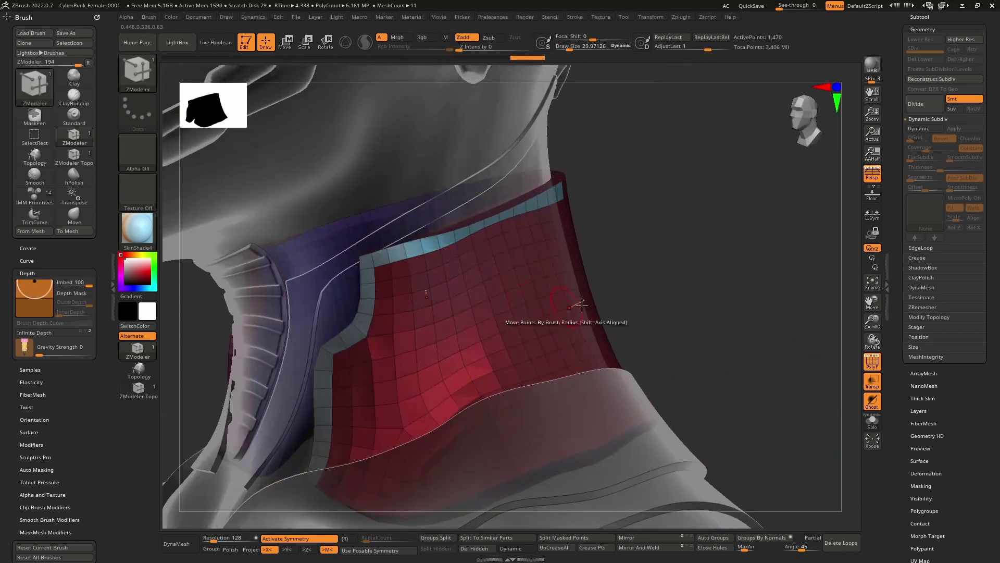
pyautogui.moveTo(636, 297)
pyautogui.mouseDown(button='right')
pyautogui.moveTo(650, 287)
pyautogui.moveTo(639, 281)
pyautogui.moveTo(643, 270)
pyautogui.mouseUp(button='right')
# Step: Regroup the whole neck cover as a single polygroup
pyautogui.press('space')
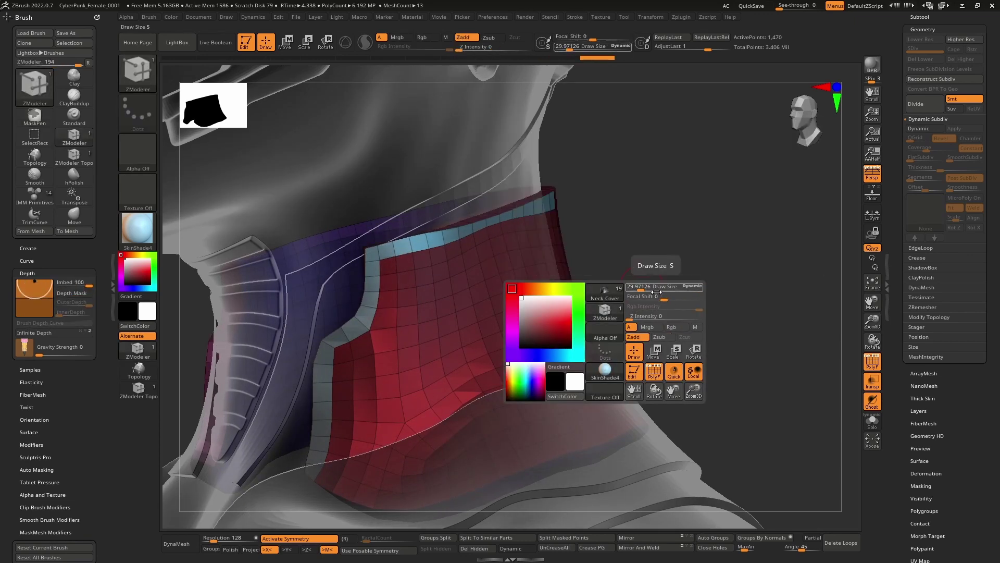
pyautogui.moveTo(651, 203); pyautogui.dragTo(649, 201, button='right')
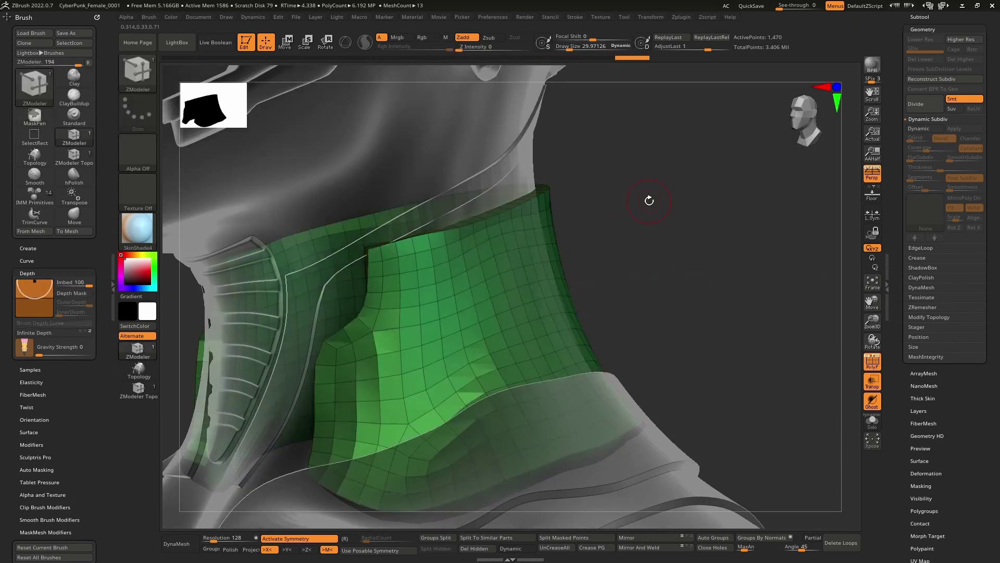
pyautogui.moveTo(462, 308)
pyautogui.mouseDown(button='right')
pyautogui.moveTo(485, 281)
pyautogui.moveTo(453, 297)
pyautogui.mouseUp(button='right')
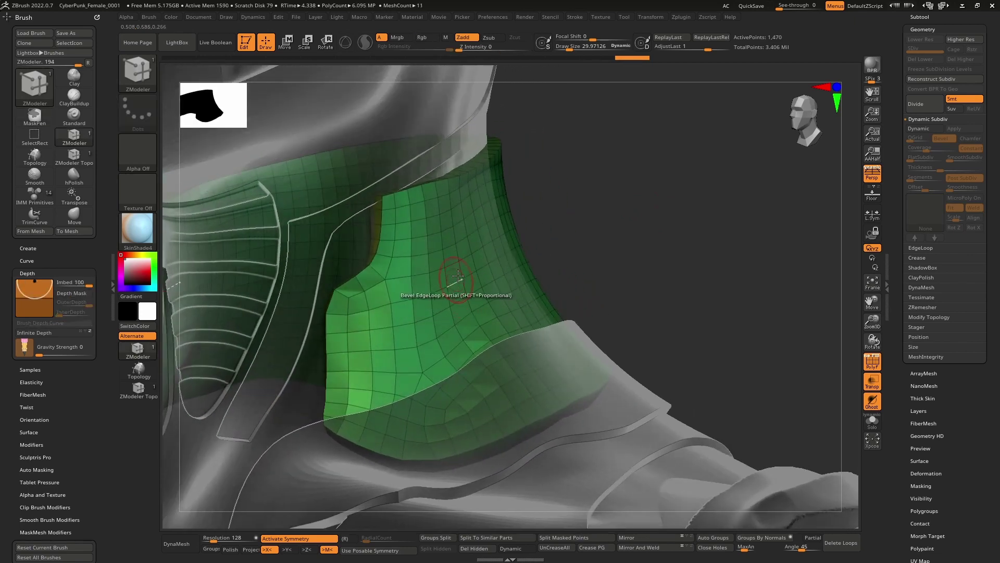
# Step: Divide the neck cover up to subdivision level 4, then hide its polyframe and transparency
pyautogui.click(931, 102)
pyautogui.click(931, 103)
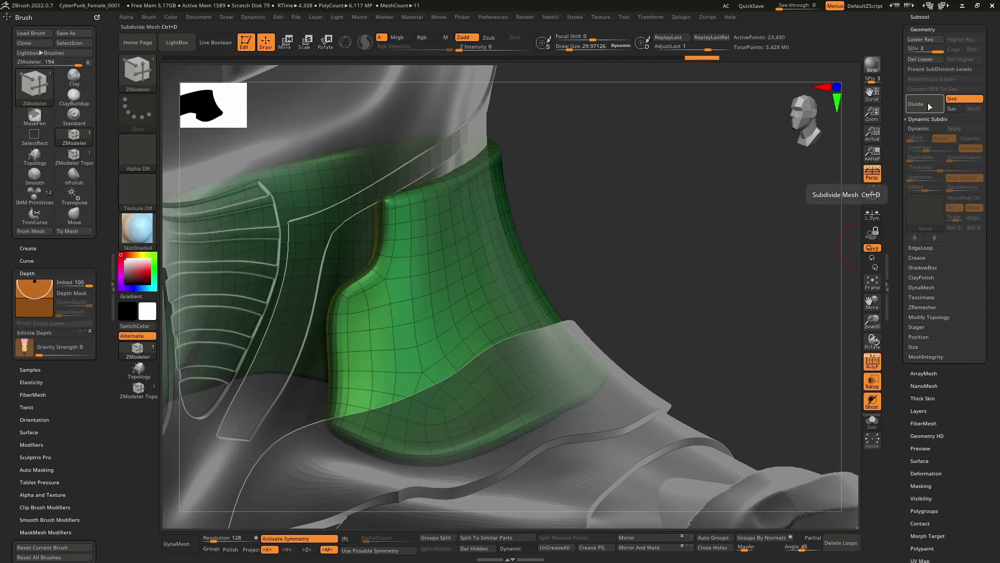
pyautogui.click(928, 102)
pyautogui.moveTo(748, 259); pyautogui.dragTo(719, 395)
pyautogui.click(874, 362)
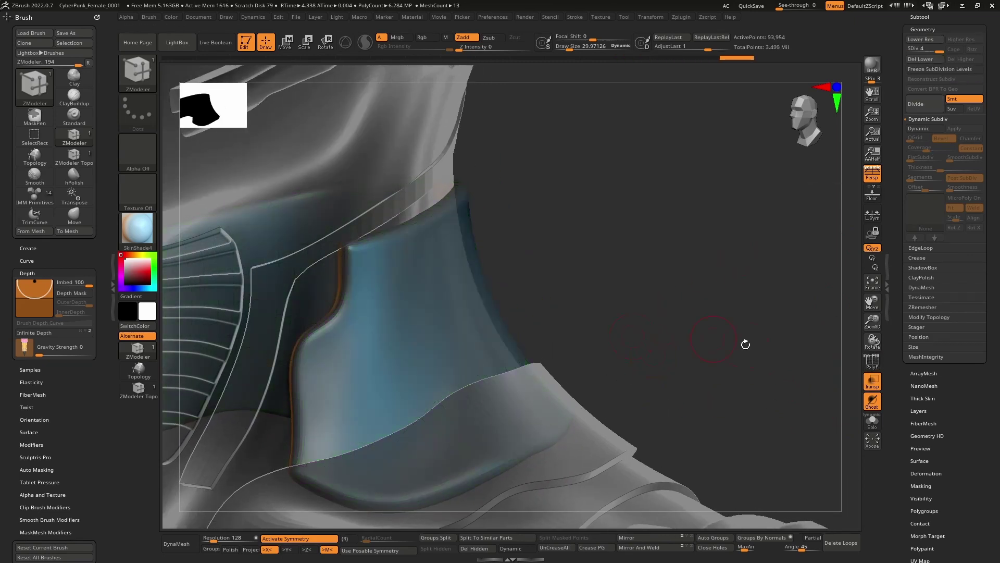
pyautogui.moveTo(721, 360); pyautogui.dragTo(532, 314)
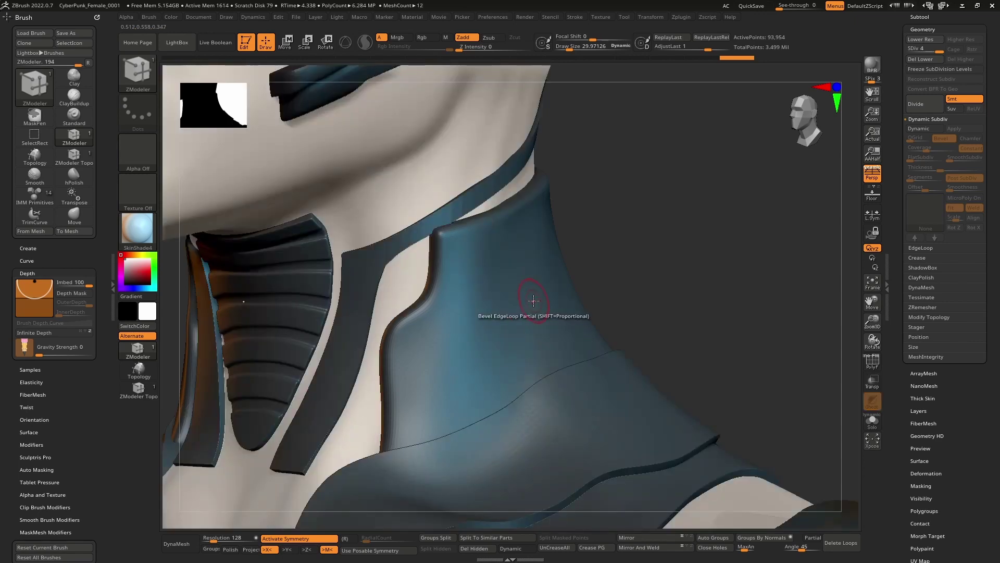
# Step: Try to trim the neck cover's upper front corner with the TrimCurve brush
pyautogui.rightClick(448, 240)
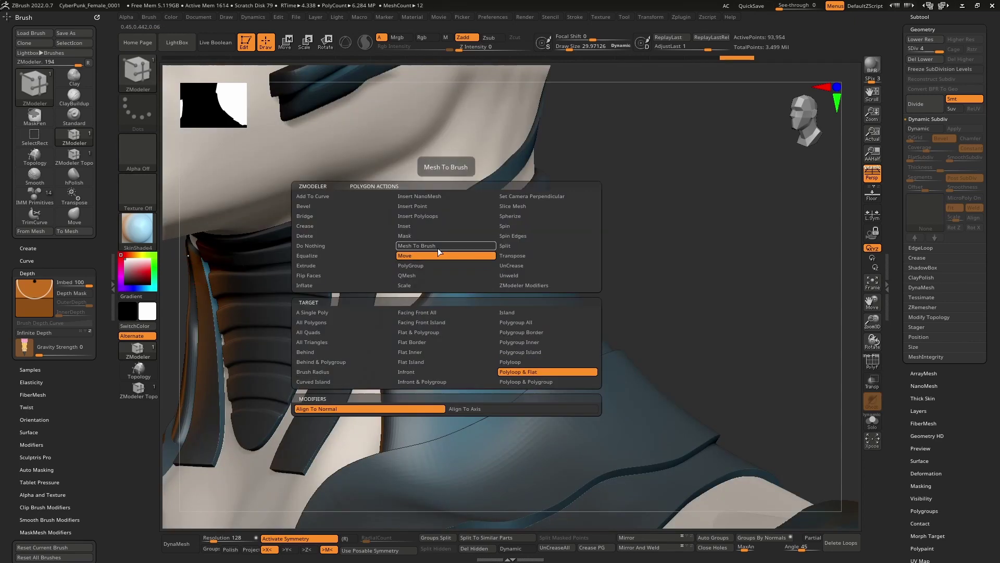
pyautogui.moveTo(460, 230); pyautogui.dragTo(401, 236, button='right')
pyautogui.press('shift')
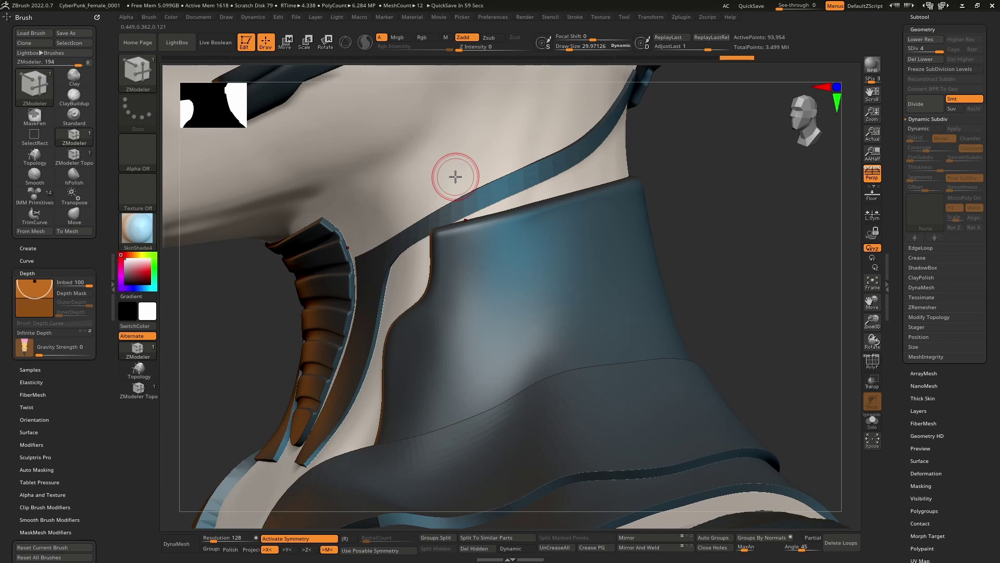
pyautogui.hotkey('ctrl', 'shift')
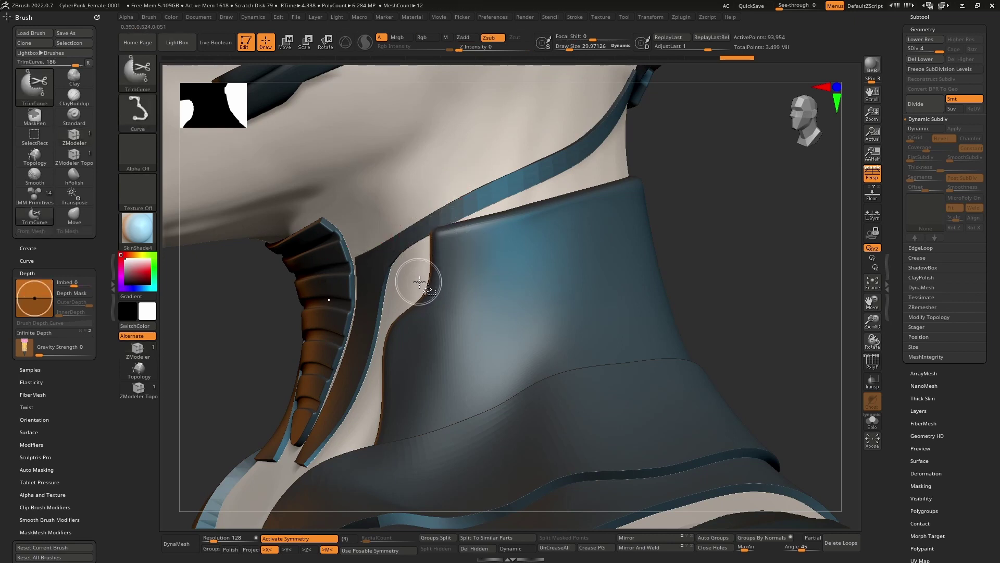
pyautogui.keyDown('ctrl'); pyautogui.keyDown('shift'); pyautogui.moveTo(465, 223); pyautogui.dragTo(465, 224); pyautogui.keyUp('shift'); pyautogui.keyUp('ctrl')
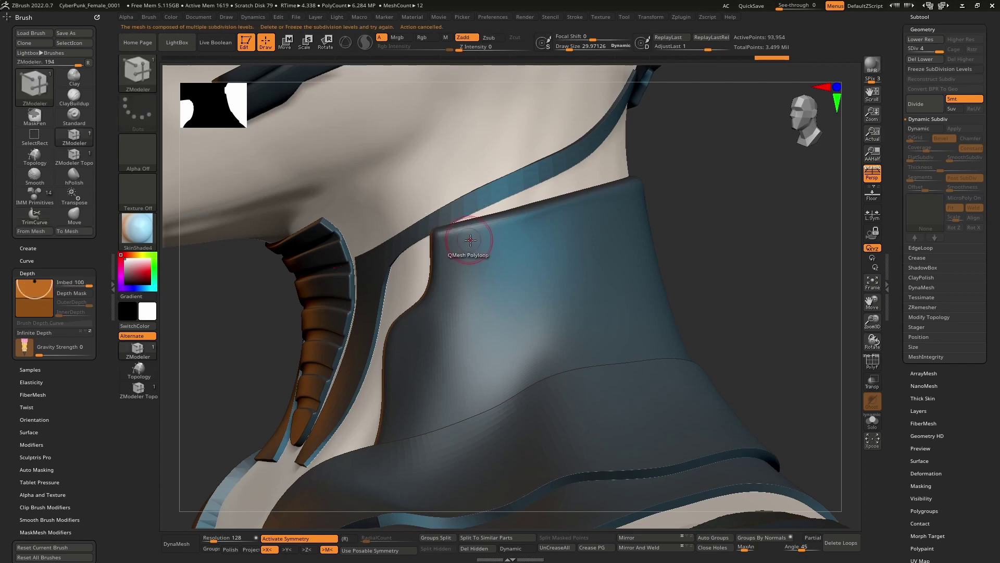
pyautogui.moveTo(473, 243)
pyautogui.mouseDown(button='right')
pyautogui.moveTo(504, 255)
pyautogui.moveTo(493, 260)
pyautogui.mouseUp(button='right')
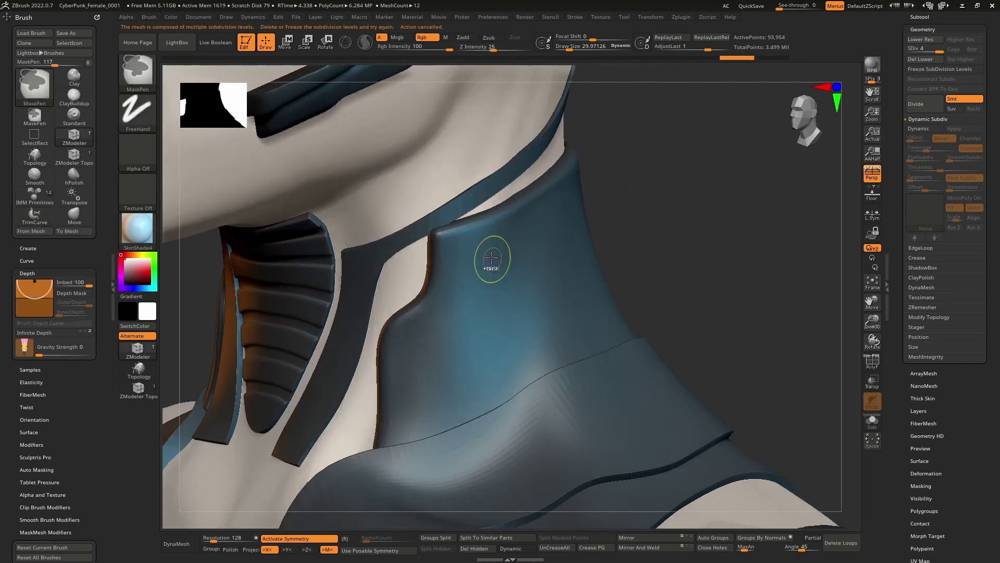
# Step: Delete the neck cover's lower subdivision levels and cut a TrimCurve around its upper front corner
pyautogui.click(934, 61)
pyautogui.moveTo(703, 196); pyautogui.dragTo(440, 250, button='right')
pyautogui.hotkey('ctrl', 'shift')
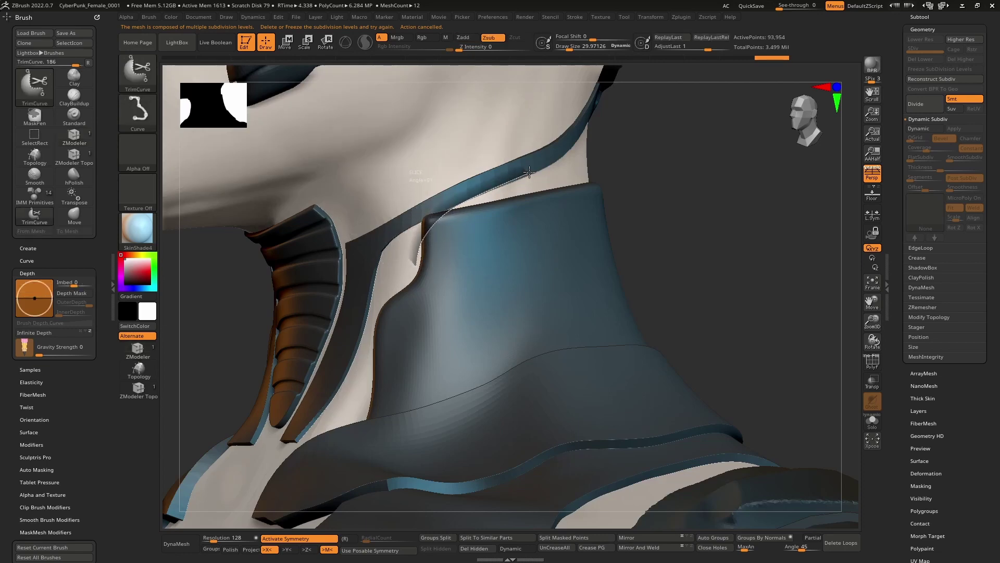
pyautogui.moveTo(488, 234)
pyautogui.mouseDown(button='right')
pyautogui.moveTo(507, 235)
pyautogui.moveTo(478, 232)
pyautogui.moveTo(508, 233)
pyautogui.moveTo(499, 236)
pyautogui.mouseUp(button='right')
# Step: Undo the corner trim, the lower-level deletion and the last divisions, returning the neck cover to subdivision level 2
pyautogui.hotkey('ctrl', 'z')
pyautogui.hotkey('ctrl', 'z')
pyautogui.hotkey('ctrl', 'z')
pyautogui.hotkey('ctrl', 'z')
# Step: Smooth the neck cover's upper front corner and front edge with the Smooth brush at a draw size of about 38
pyautogui.press('shift')
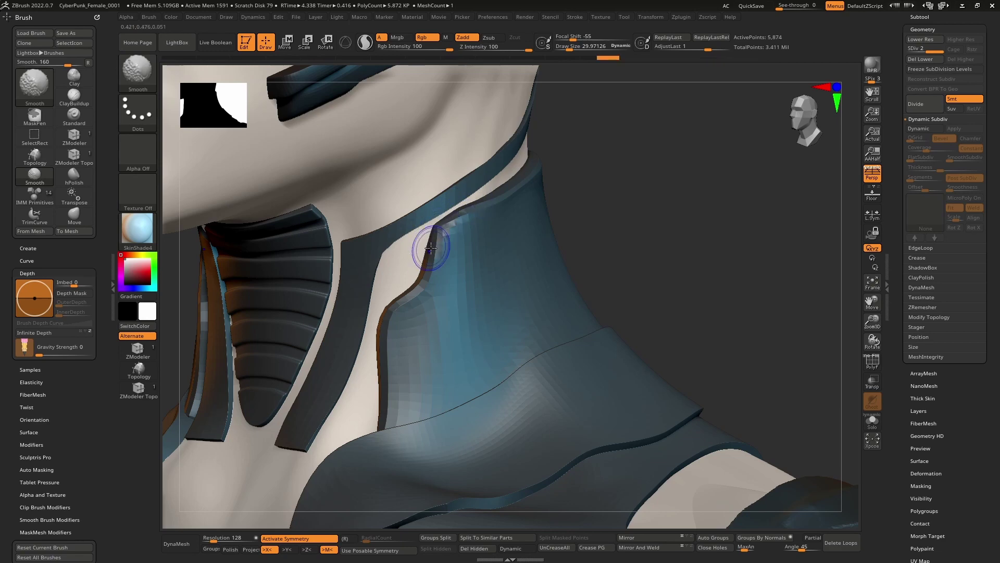
pyautogui.press('s')
pyautogui.keyDown('shift'); pyautogui.moveTo(433, 234); pyautogui.dragTo(430, 250); pyautogui.keyUp('shift')
pyautogui.press('shift')
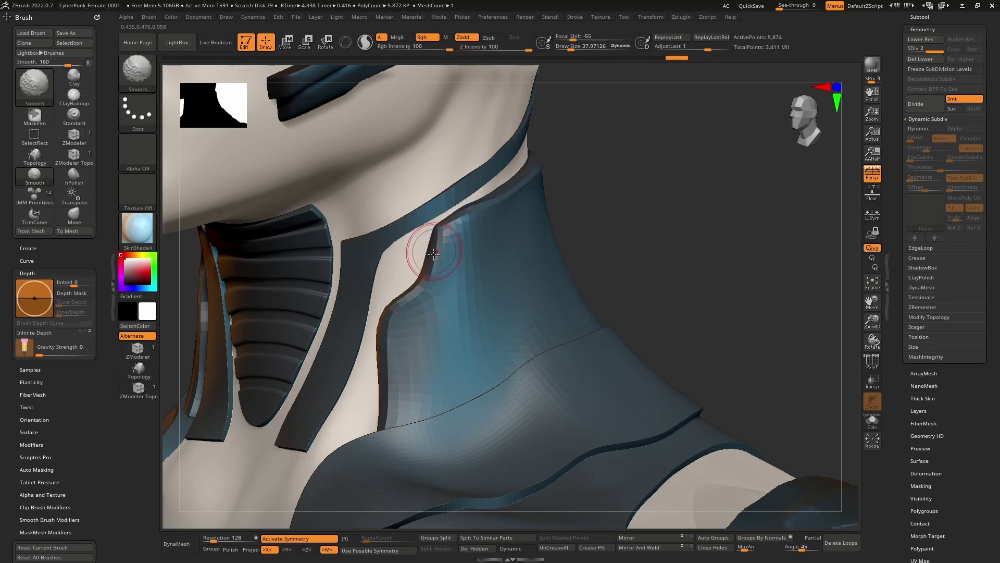
pyautogui.moveTo(432, 271)
pyautogui.mouseDown(button='right')
pyautogui.moveTo(451, 239)
pyautogui.moveTo(433, 249)
pyautogui.mouseUp(button='right')
pyautogui.keyDown('shift'); pyautogui.moveTo(422, 257); pyautogui.dragTo(404, 292); pyautogui.keyUp('shift')
pyautogui.moveTo(492, 260); pyautogui.dragTo(402, 281, button='right')
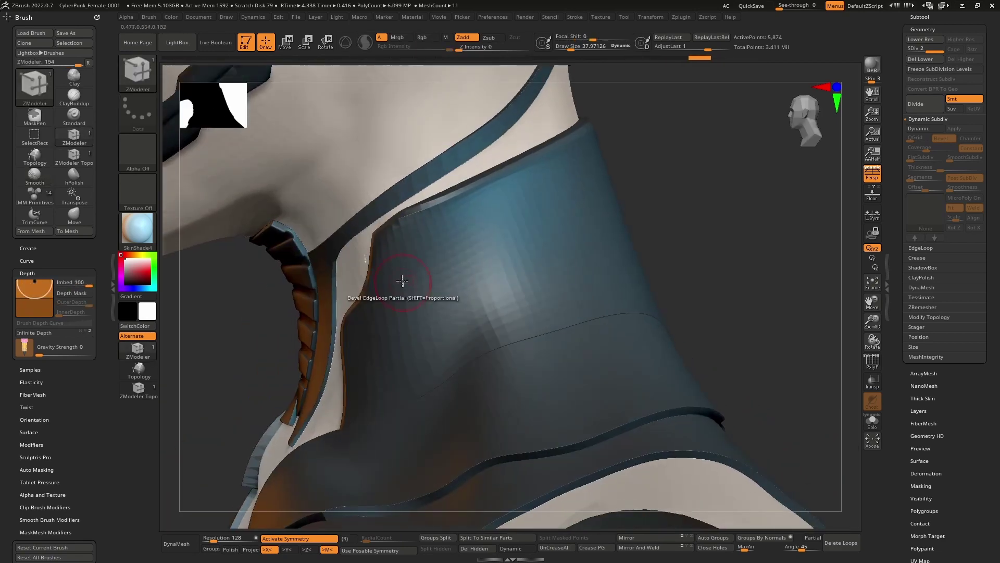
# Step: Smooth the lower edge at the back of the neck cover with the Smooth brush at a draw size of about 134
pyautogui.press('shift')
pyautogui.moveTo(513, 201)
pyautogui.mouseDown(button='right')
pyautogui.moveTo(471, 304)
pyautogui.moveTo(480, 214)
pyautogui.mouseUp(button='right')
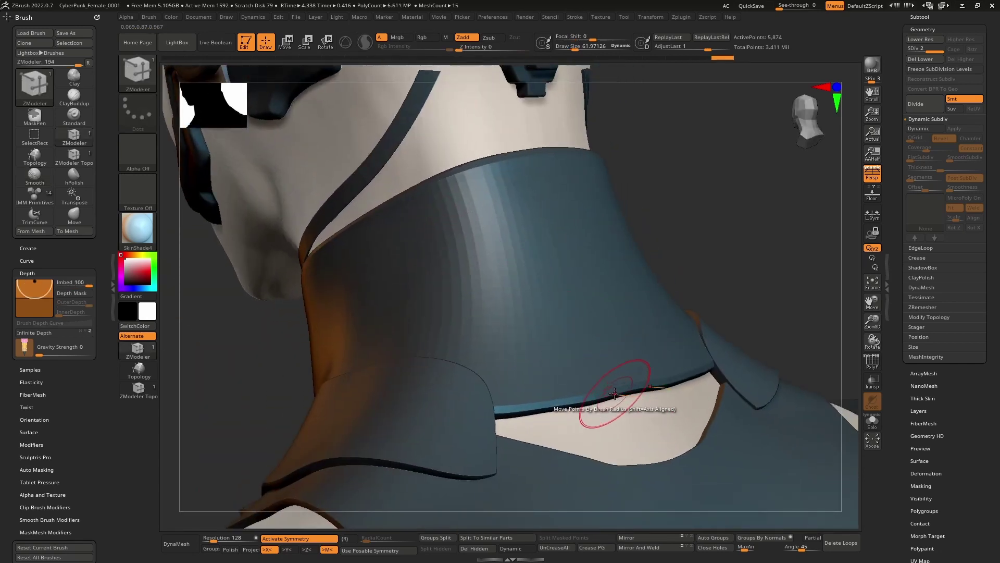
pyautogui.press('shift')
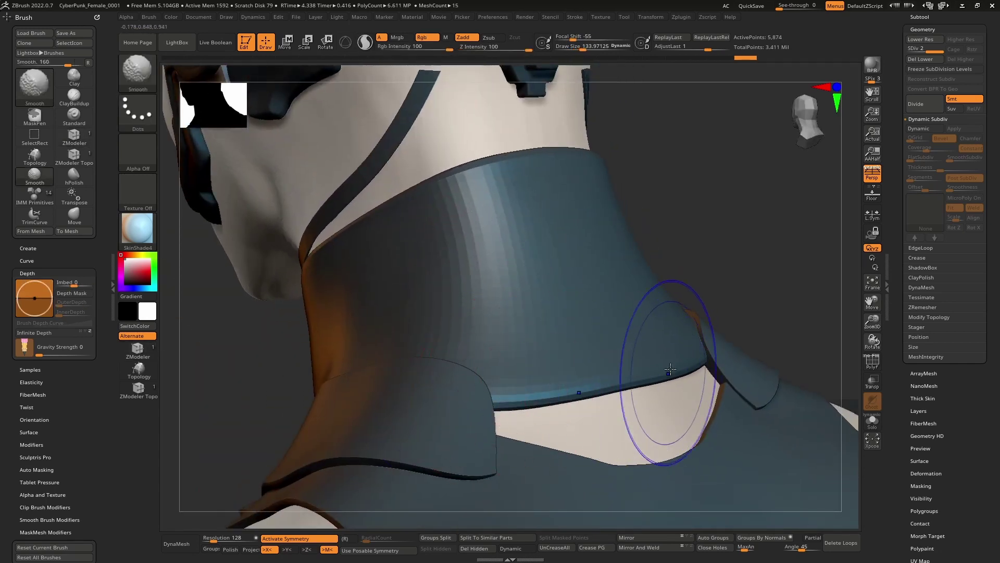
pyautogui.keyDown('shift'); pyautogui.moveTo(671, 369); pyautogui.dragTo(521, 399); pyautogui.keyUp('shift')
pyautogui.keyDown('shift'); pyautogui.moveTo(658, 370); pyautogui.dragTo(495, 398); pyautogui.keyUp('shift')
# Step: Examine the neck cover from the front against the rest of the bust in transparent ghost display, and turn transparency back off
pyautogui.hotkey('shift', 't')
pyautogui.moveTo(416, 391)
pyautogui.mouseDown(button='right')
pyautogui.moveTo(344, 376)
pyautogui.moveTo(516, 355)
pyautogui.moveTo(595, 320)
pyautogui.mouseUp(button='right')
pyautogui.moveTo(595, 320)
pyautogui.keyDown('shift'); pyautogui.mouseDown()
pyautogui.moveTo(481, 373)
pyautogui.moveTo(460, 357)
pyautogui.moveTo(331, 343)
pyautogui.moveTo(527, 337)
pyautogui.mouseUp(); pyautogui.keyUp('shift')
pyautogui.moveTo(414, 351)
pyautogui.mouseDown(button='right')
pyautogui.moveTo(499, 345)
pyautogui.moveTo(499, 360)
pyautogui.moveTo(533, 339)
pyautogui.moveTo(498, 297)
pyautogui.moveTo(509, 311)
pyautogui.mouseUp(button='right')
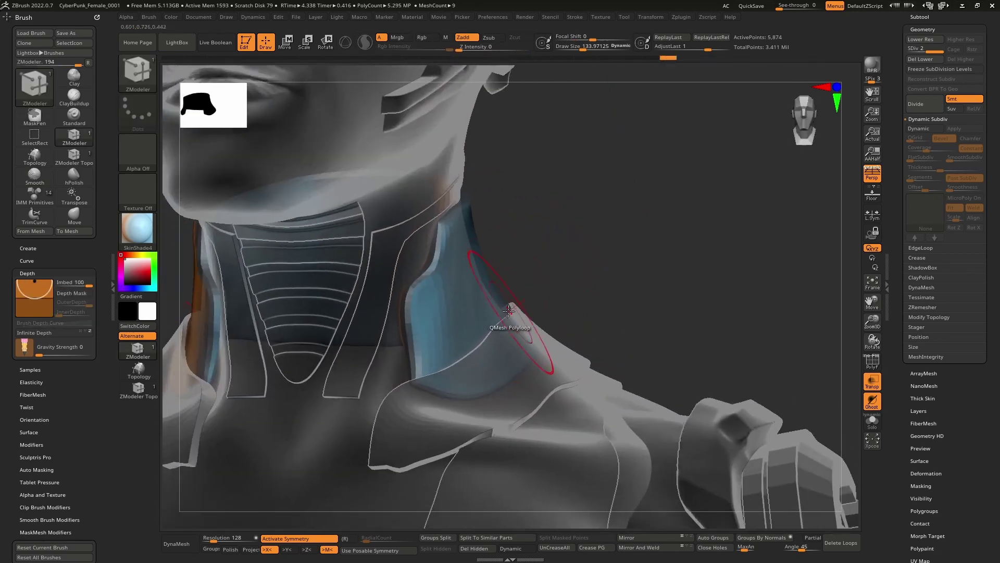
pyautogui.click(872, 381)
# Step: Divide the neck cover to subdivision level 3 and smooth its upper front corner and front edge at a draw size of about 118
pyautogui.moveTo(677, 312)
pyautogui.mouseDown(button='right')
pyautogui.moveTo(552, 307)
pyautogui.moveTo(519, 246)
pyautogui.mouseUp(button='right')
pyautogui.moveTo(672, 249); pyautogui.dragTo(789, 236, button='right')
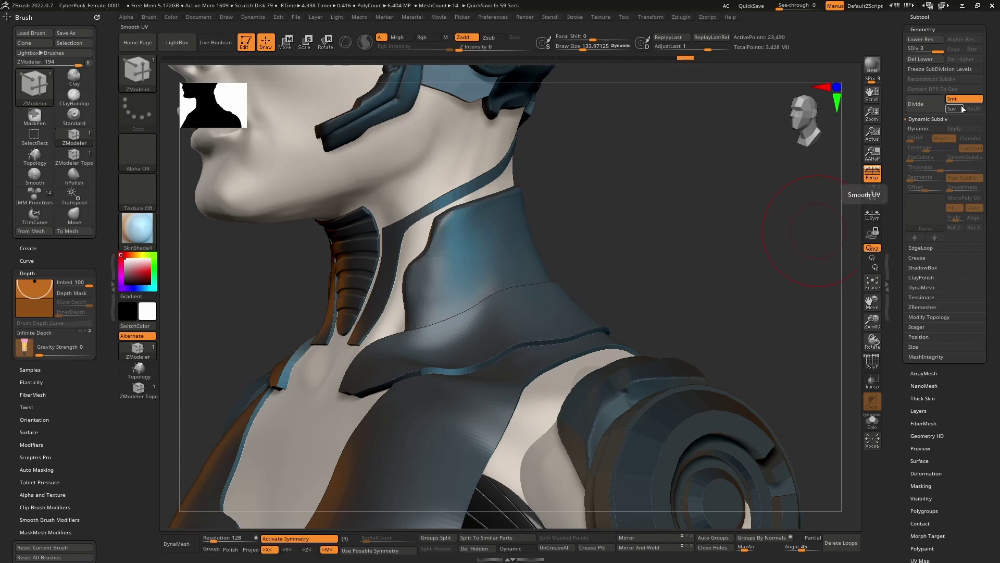
pyautogui.moveTo(449, 225)
pyautogui.mouseDown(button='right')
pyautogui.moveTo(463, 218)
pyautogui.moveTo(466, 254)
pyautogui.mouseUp(button='right')
pyautogui.keyDown('shift'); pyautogui.moveTo(430, 224); pyautogui.dragTo(429, 225); pyautogui.keyUp('shift')
pyautogui.keyDown('shift'); pyautogui.moveTo(422, 267); pyautogui.dragTo(408, 271); pyautogui.keyUp('shift')
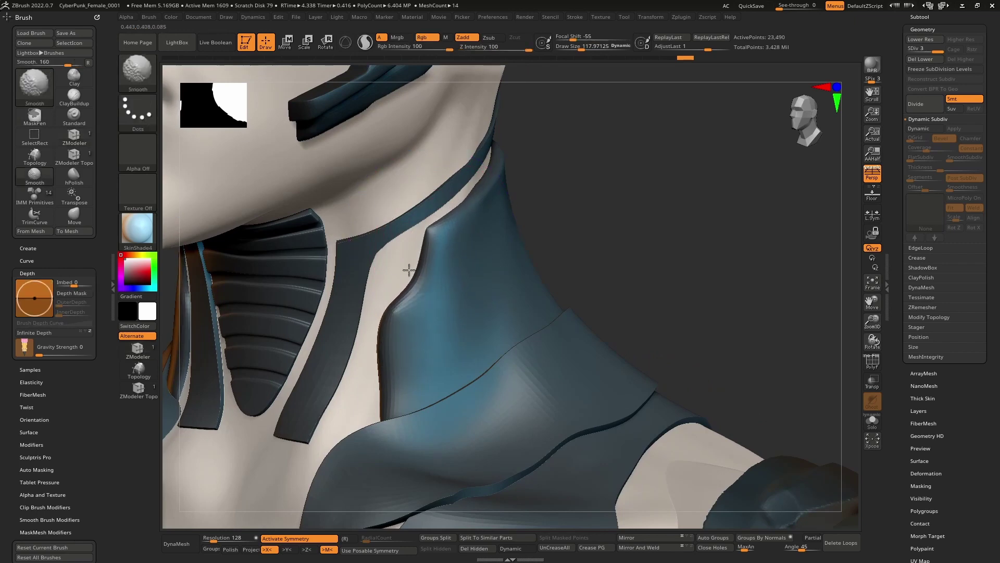
pyautogui.moveTo(484, 246); pyautogui.dragTo(484, 260, button='right')
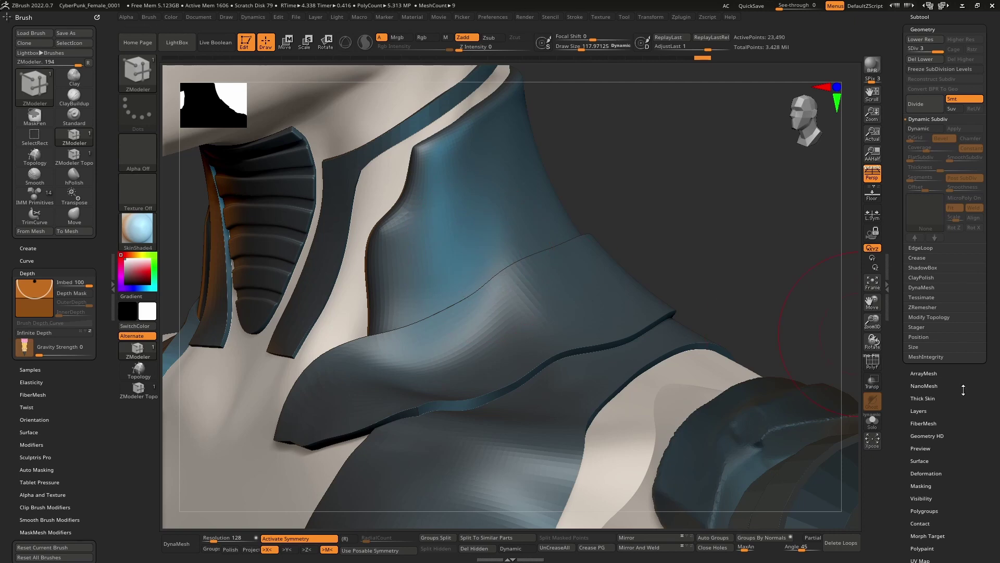
# Step: Append a PolyMesh3D star as a new subtool and make it the active subtool
pyautogui.click(923, 373)
pyautogui.moveTo(903, 113); pyautogui.dragTo(903, 220)
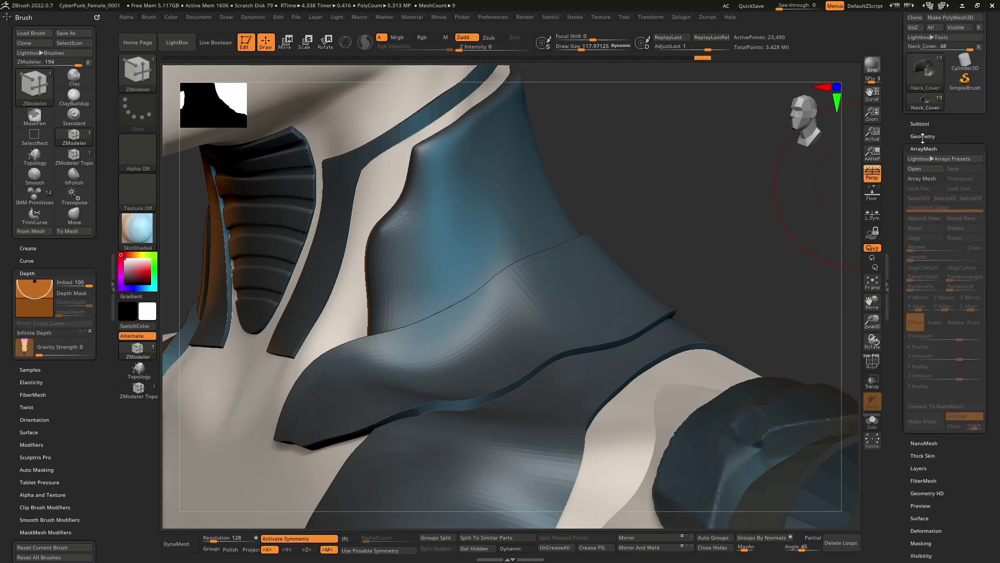
pyautogui.click(929, 121)
pyautogui.click(959, 403)
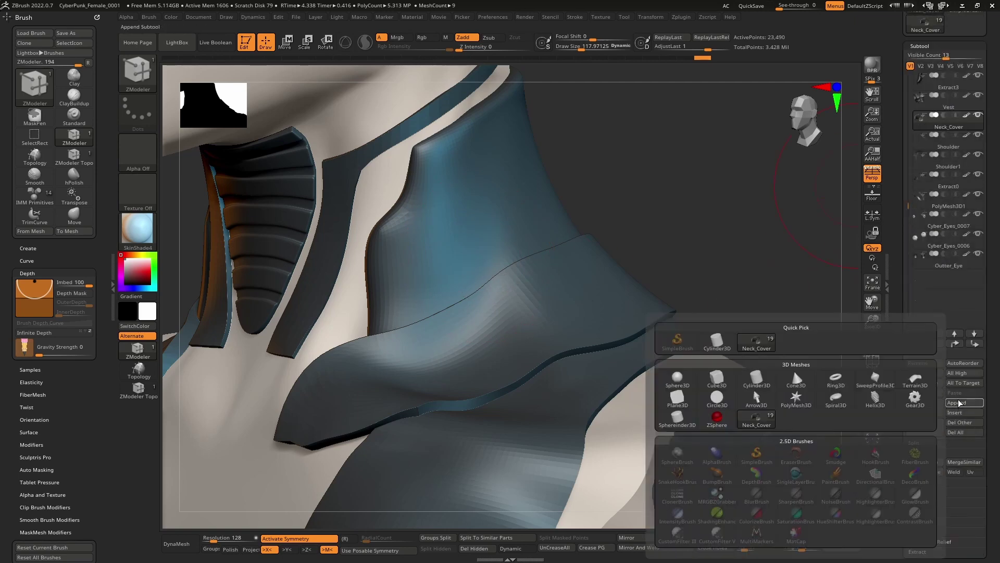
pyautogui.click(794, 388)
pyautogui.click(952, 282)
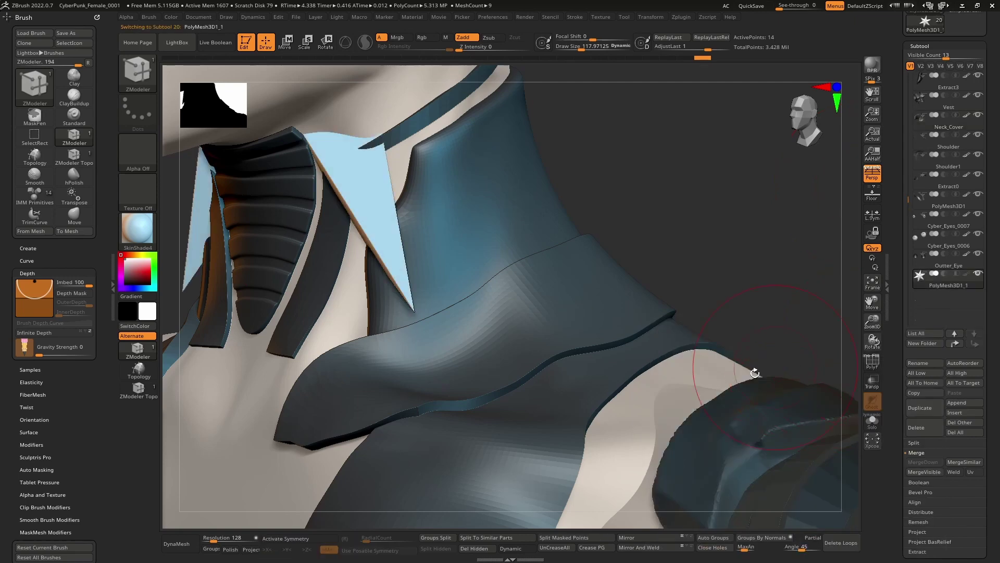
# Step: Insert a cylinder without extra edges on the side of the neck cover using the IMM Primitives brush
pyautogui.press('w')
pyautogui.press('q')
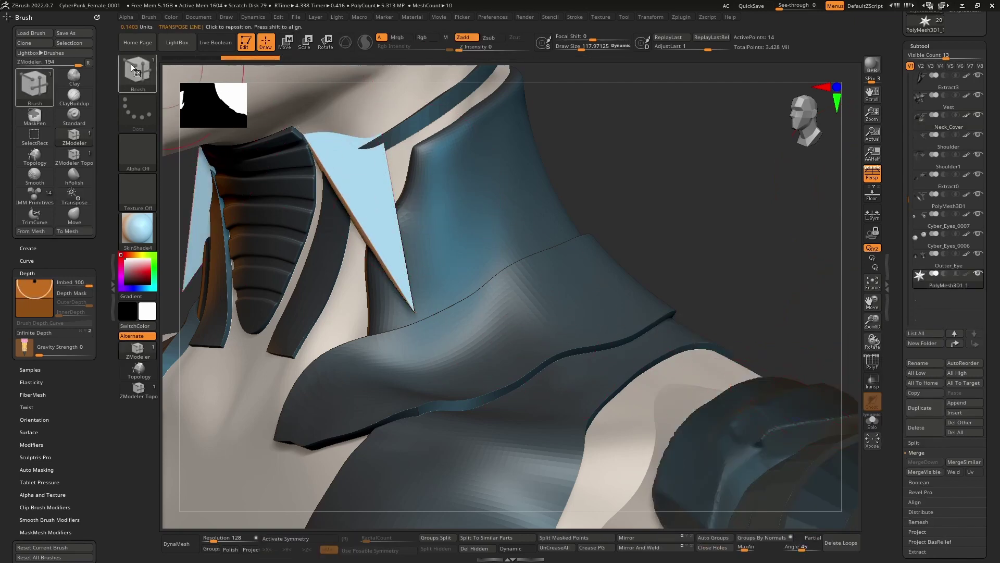
pyautogui.press('b')
pyautogui.click(391, 227)
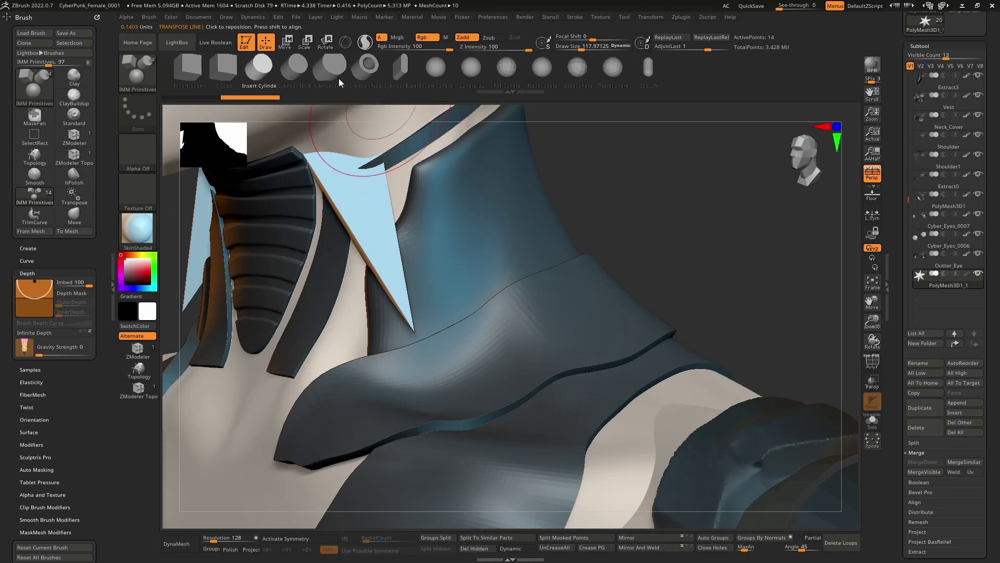
pyautogui.click(299, 82)
pyautogui.moveTo(500, 218); pyautogui.dragTo(495, 194)
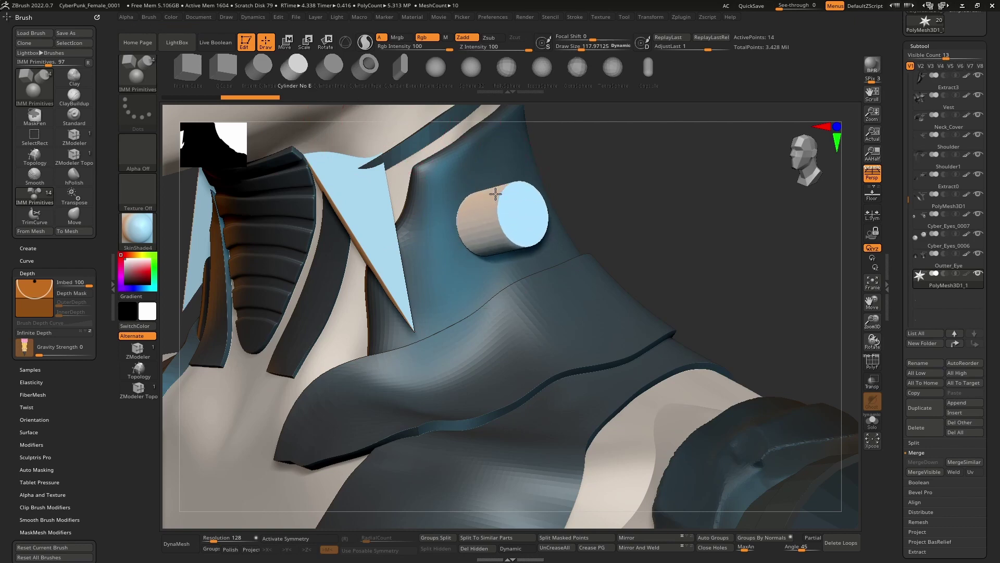
# Step: Show the polyframe and shorten the inserted cylinder along its axis into a flat disc
pyautogui.hotkey('shift', 't')
pyautogui.moveTo(466, 220)
pyautogui.mouseDown(button='right')
pyautogui.moveTo(533, 219)
pyautogui.moveTo(478, 223)
pyautogui.mouseUp(button='right')
pyautogui.click(875, 368)
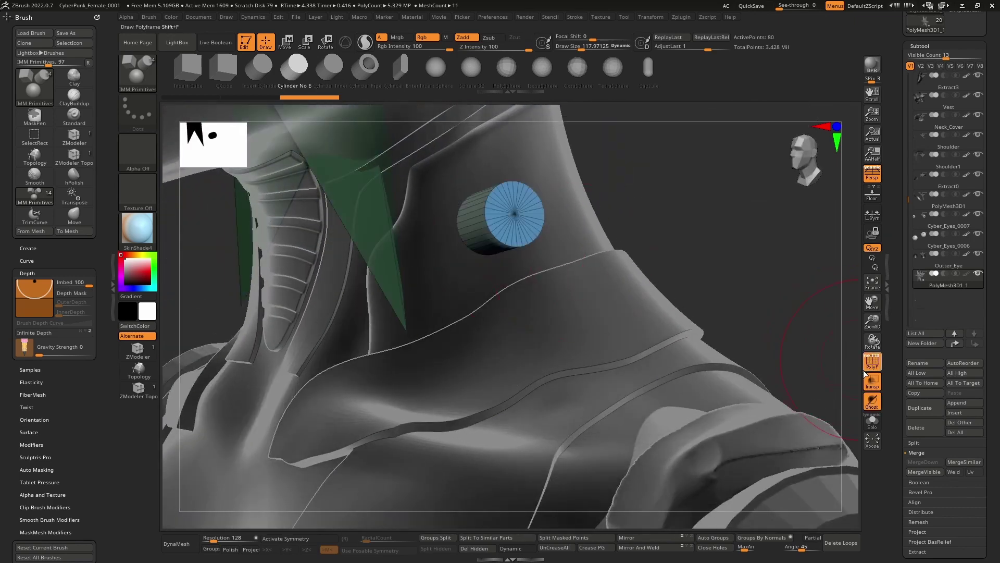
pyautogui.click(870, 381)
pyautogui.moveTo(534, 204)
pyautogui.keyDown('ctrl'); pyautogui.mouseDown(button='right')
pyautogui.moveTo(537, 287)
pyautogui.moveTo(542, 262)
pyautogui.moveTo(532, 231)
pyautogui.moveTo(527, 239)
pyautogui.mouseUp(button='right'); pyautogui.keyUp('ctrl')
pyautogui.press('w')
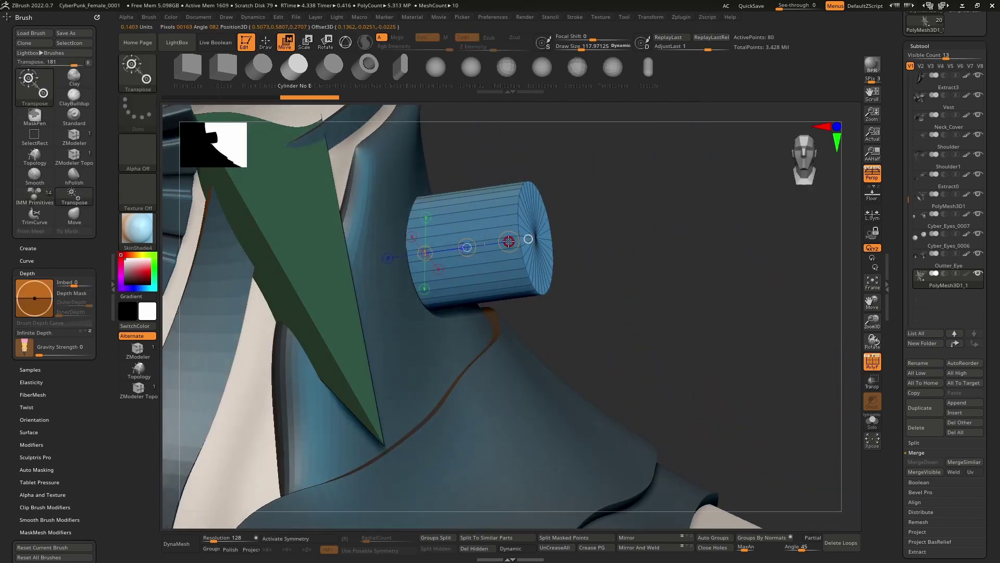
pyautogui.moveTo(509, 241); pyautogui.dragTo(443, 254)
pyautogui.moveTo(513, 232); pyautogui.dragTo(472, 232, button='right')
pyautogui.press('q')
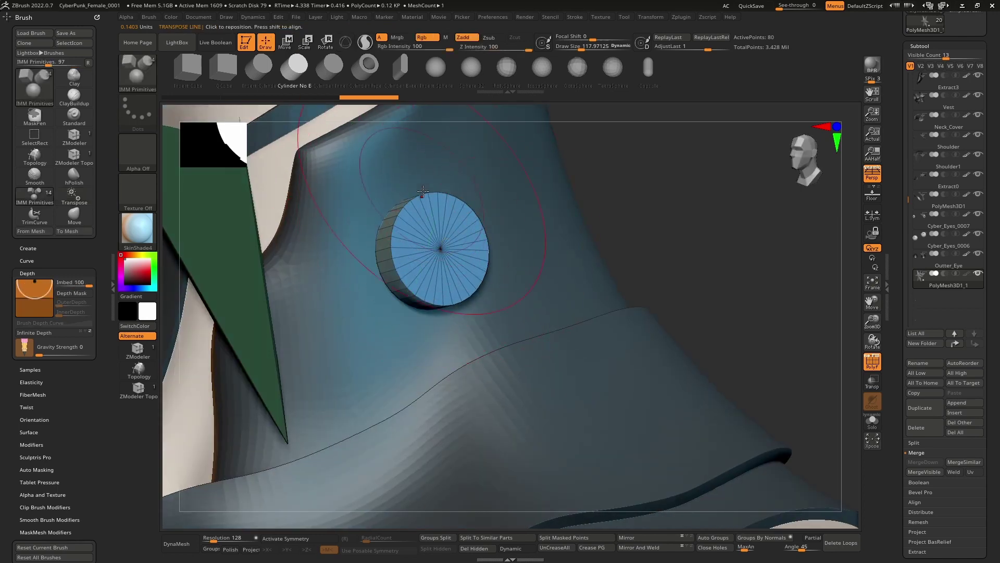
# Step: Reposition the disc with the transform gizmo so it sits against the side of the neck cover
pyautogui.press('w')
pyautogui.press('y')
pyautogui.moveTo(433, 246); pyautogui.dragTo(460, 237)
pyautogui.keyDown('ctrl'); pyautogui.moveTo(461, 237); pyautogui.dragTo(452, 179, button='right'); pyautogui.keyUp('ctrl')
pyautogui.press('q')
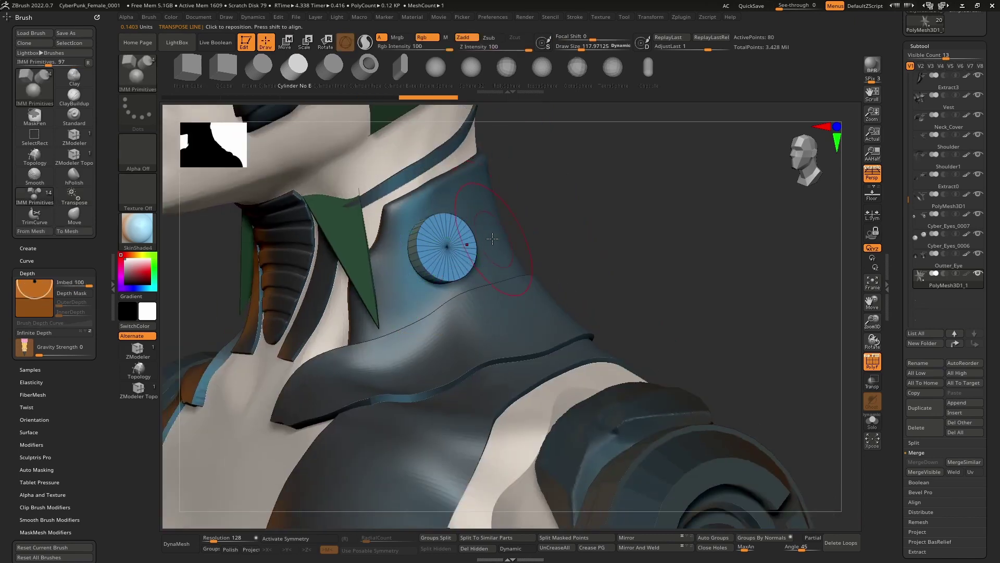
# Step: Delete the star mesh, keeping only the disc, and mirror and weld the disc onto both sides of the neck
pyautogui.moveTo(449, 245)
pyautogui.mouseDown(button='right')
pyautogui.moveTo(511, 243)
pyautogui.moveTo(562, 271)
pyautogui.mouseUp(button='right')
pyautogui.keyDown('ctrl'); pyautogui.moveTo(562, 271); pyautogui.dragTo(572, 245, button='right'); pyautogui.keyUp('ctrl')
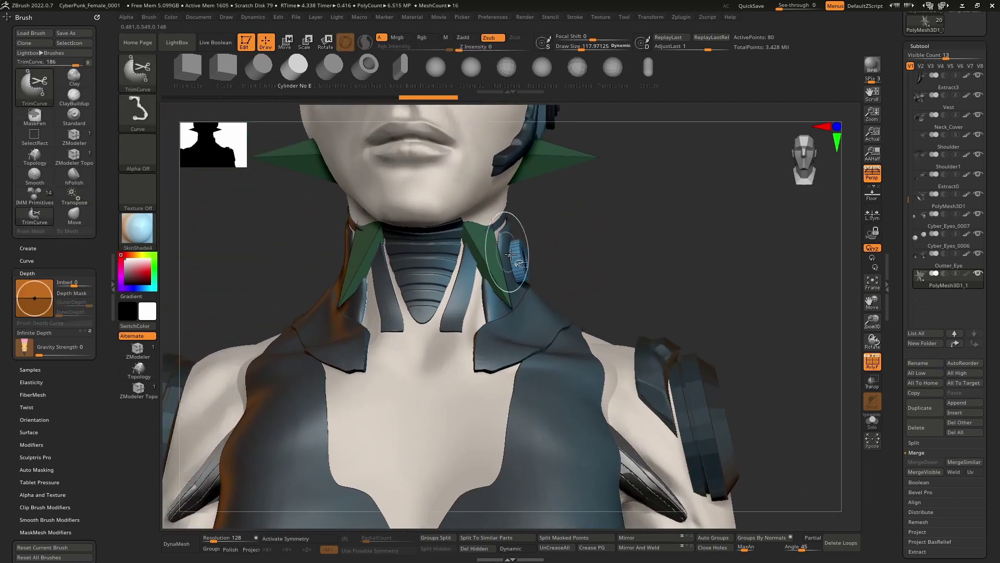
pyautogui.hotkey('ctrl', 'z')
pyautogui.click(636, 546)
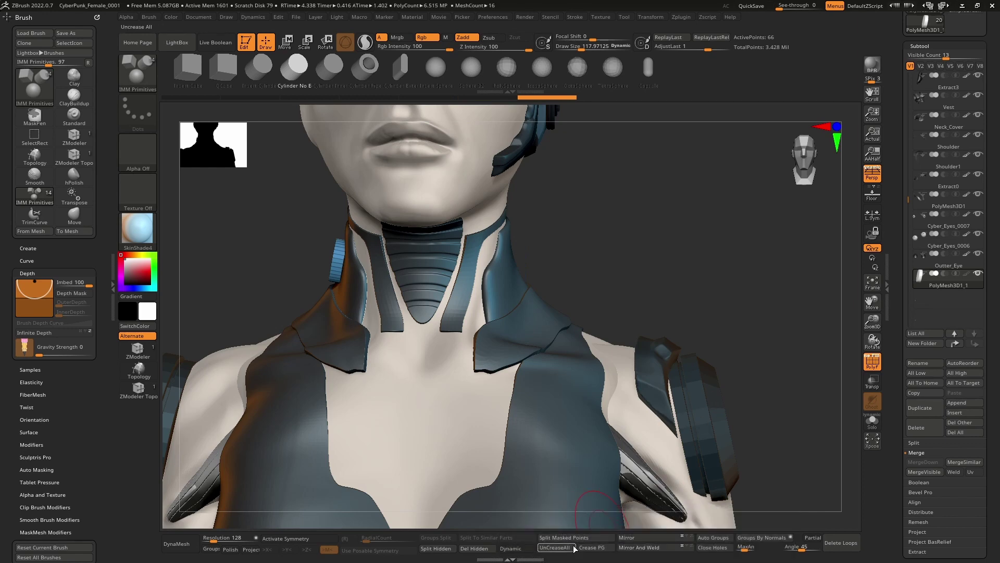
pyautogui.click(484, 548)
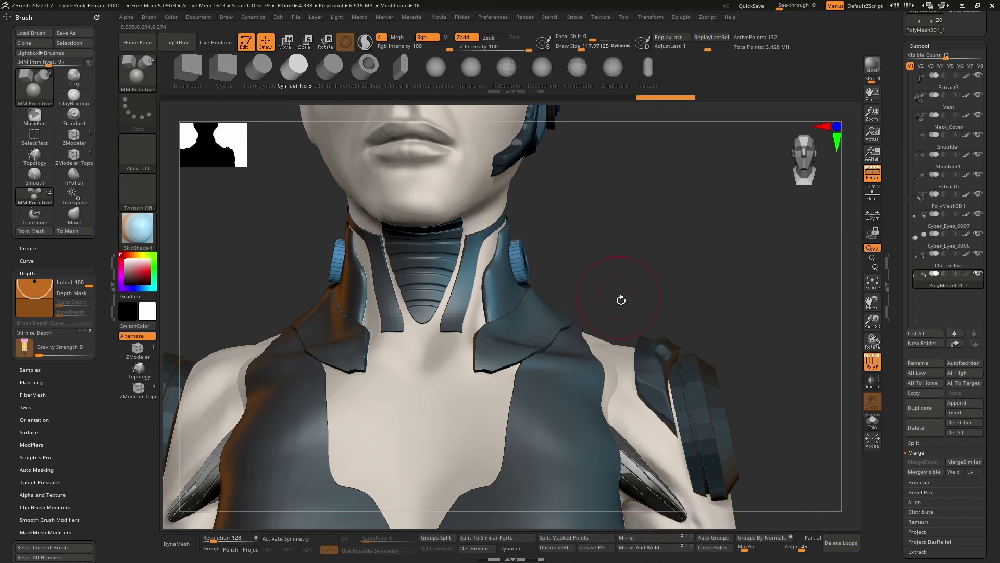
# Step: Adjust the scale of the neck discs, activate X symmetry, and mirror and weld them
pyautogui.moveTo(642, 309); pyautogui.dragTo(598, 332)
pyautogui.press('w')
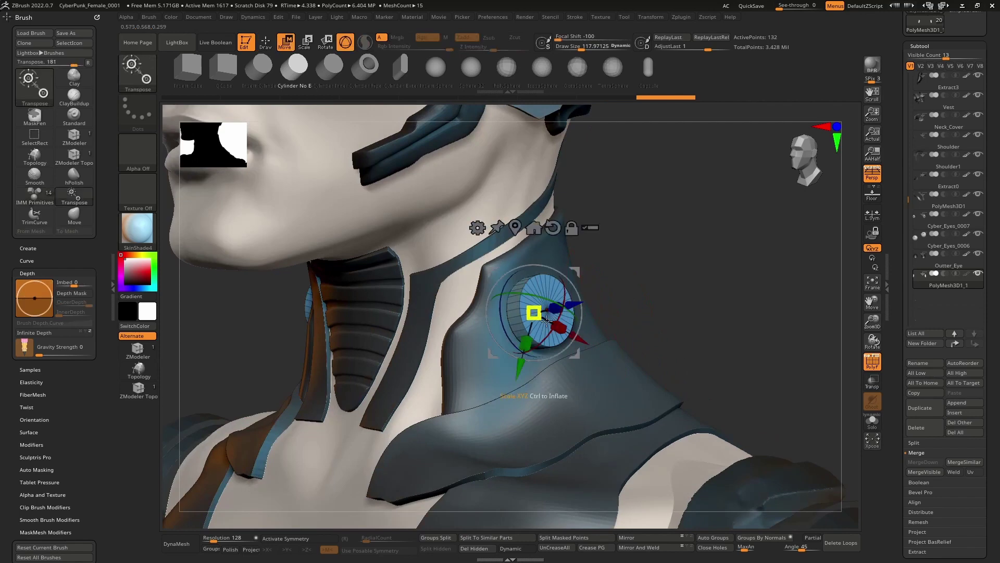
pyautogui.moveTo(535, 312)
pyautogui.mouseDown()
pyautogui.moveTo(551, 345)
pyautogui.moveTo(547, 320)
pyautogui.mouseUp()
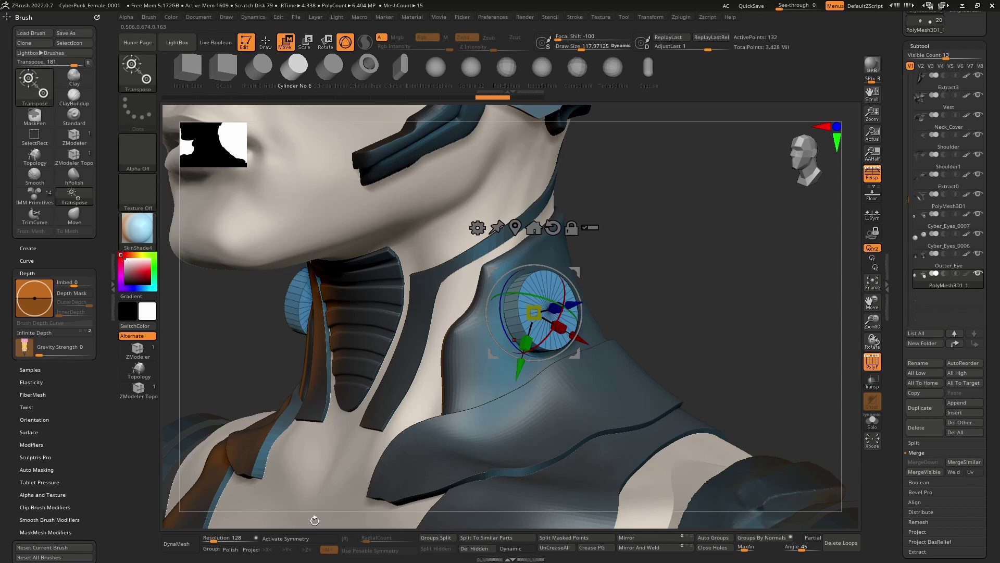
pyautogui.click(285, 540)
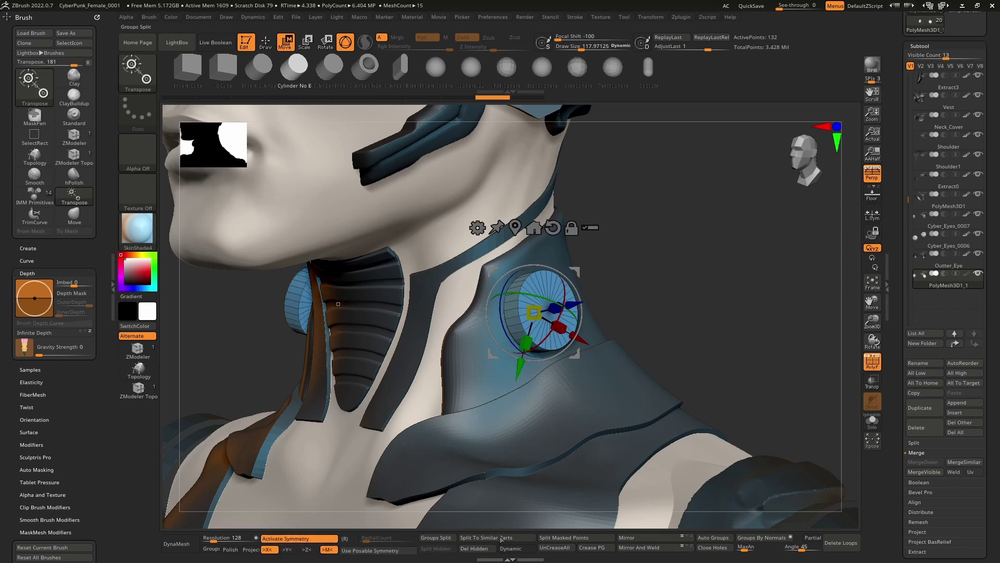
pyautogui.click(652, 538)
pyautogui.click(656, 548)
pyautogui.press('q')
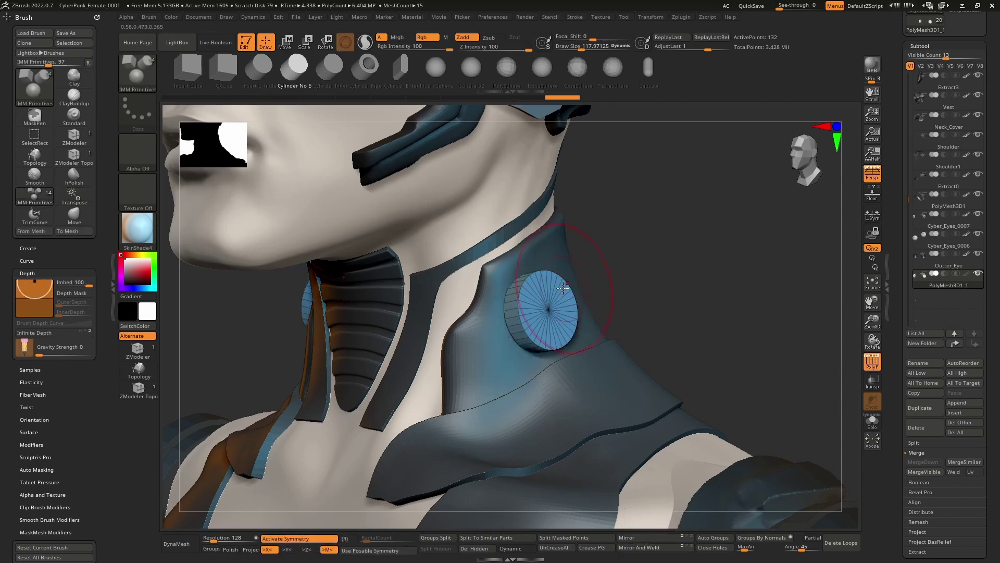
# Step: Inspect the disc up close and reduce the brush draw size to about 12
pyautogui.scroll(5, 577, 348)
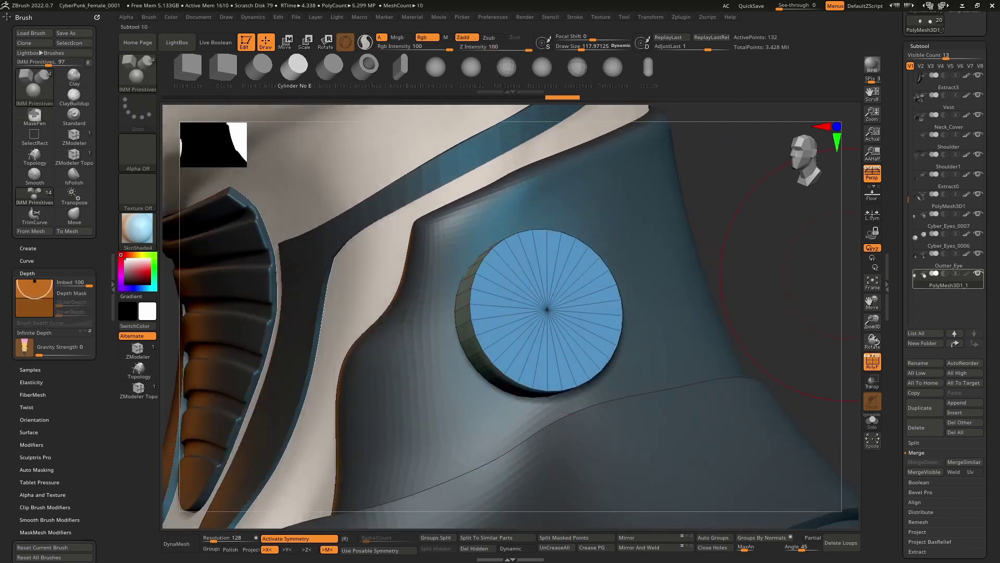
pyautogui.moveTo(949, 280)
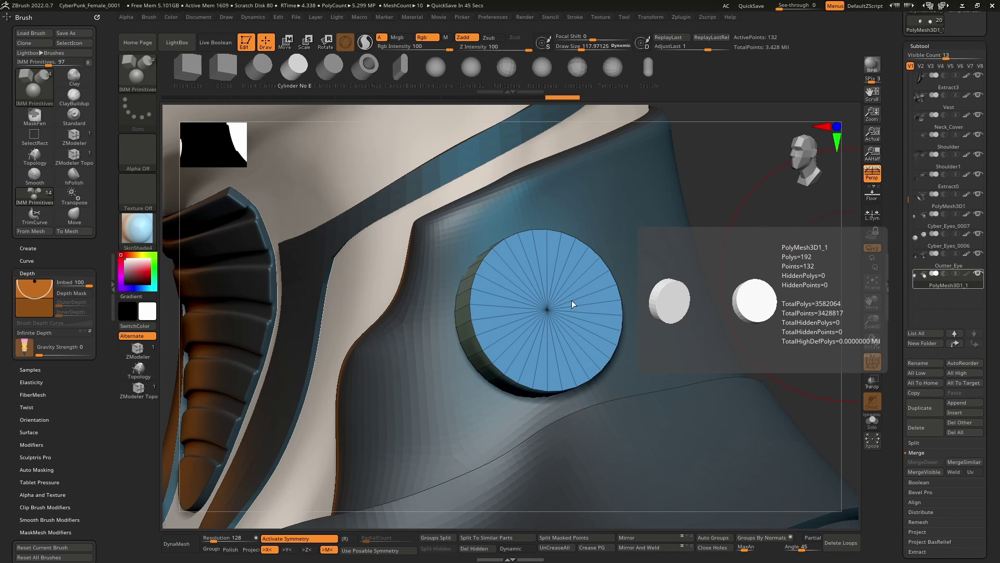
pyautogui.moveTo(731, 182); pyautogui.dragTo(575, 290)
pyautogui.press('space')
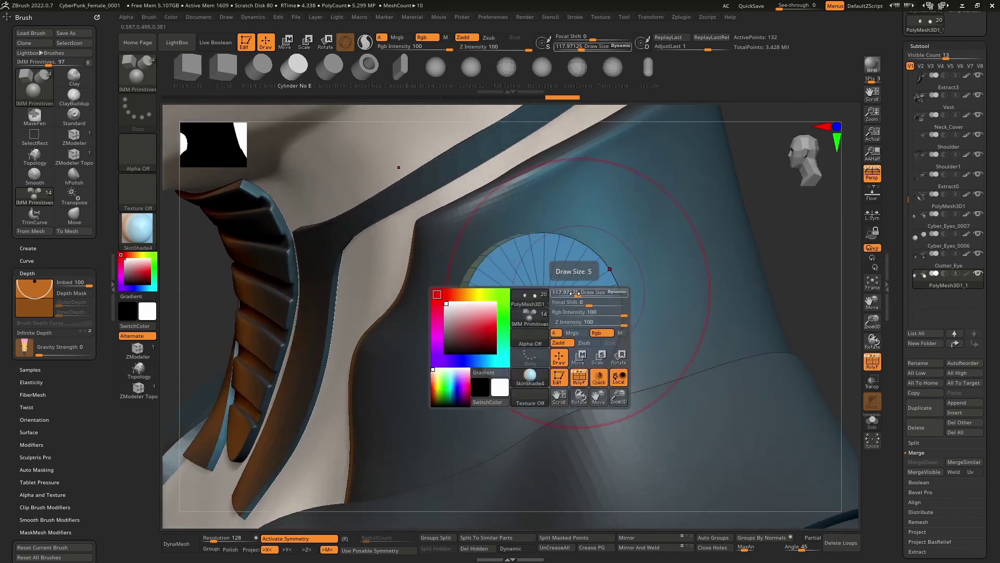
pyautogui.moveTo(564, 292); pyautogui.dragTo(497, 290, button='right')
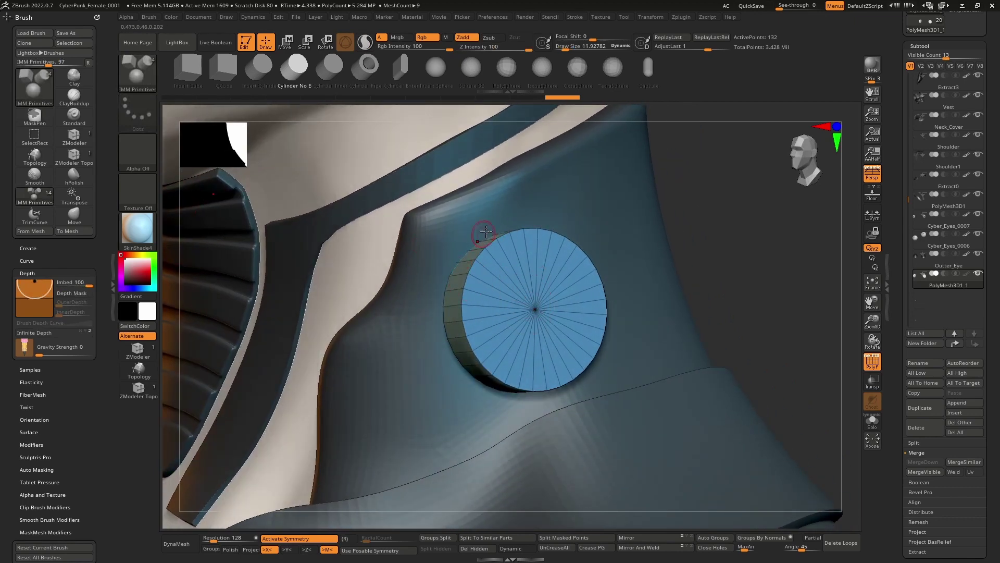
pyautogui.moveTo(486, 231); pyautogui.dragTo(490, 231, button='right')
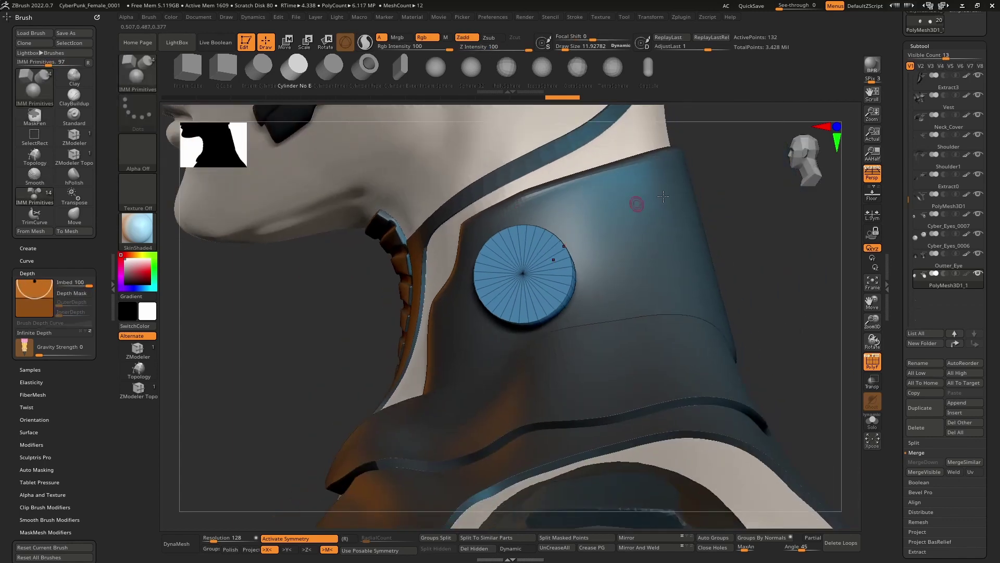
# Step: Make Neck_Cover the active subtool, raise it to subdivision level 4 and turn off the polyframe
pyautogui.keyDown('alt'); pyautogui.click(576, 212); pyautogui.keyUp('alt')
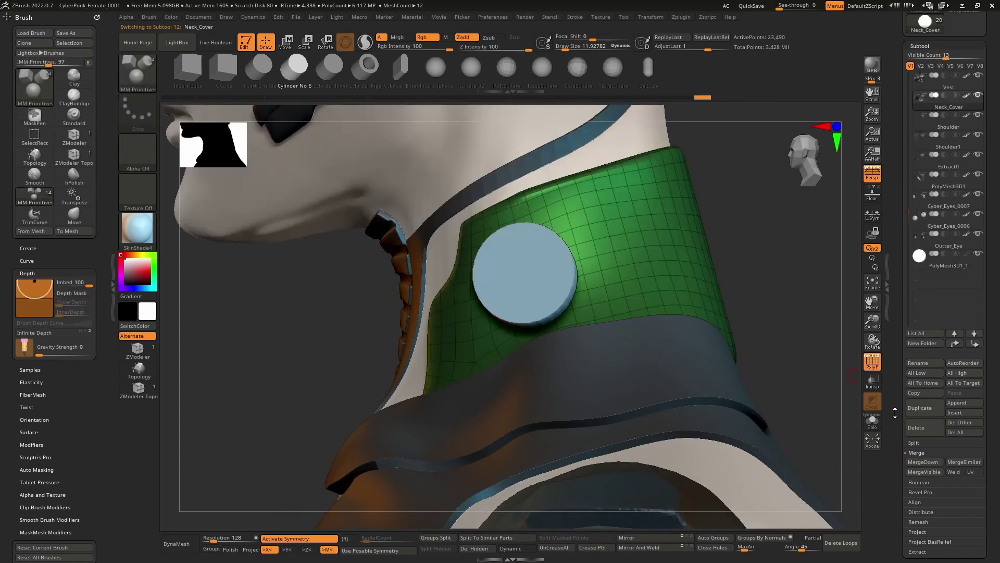
pyautogui.scroll(-3, 936, 423)
pyautogui.click(925, 490)
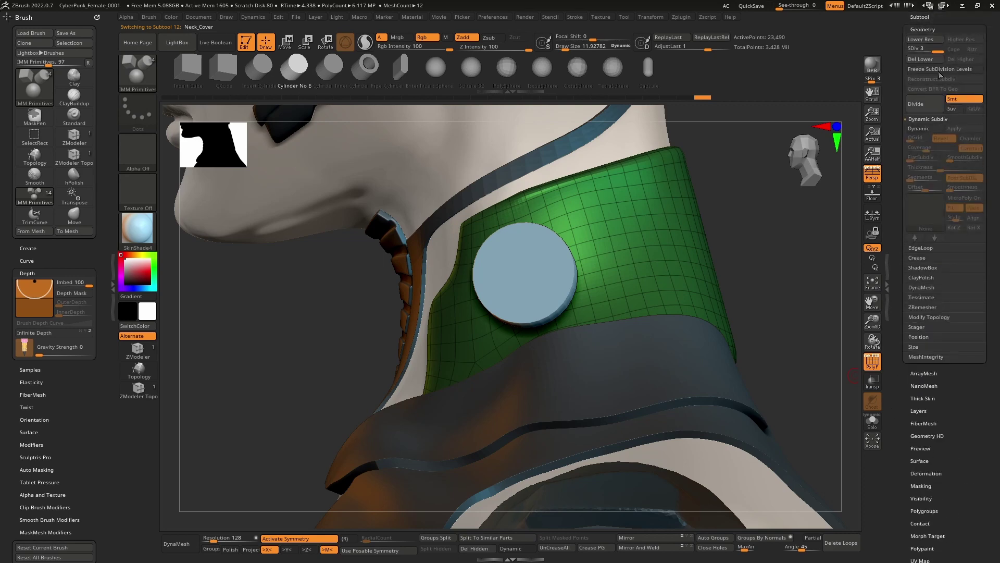
pyautogui.click(936, 52)
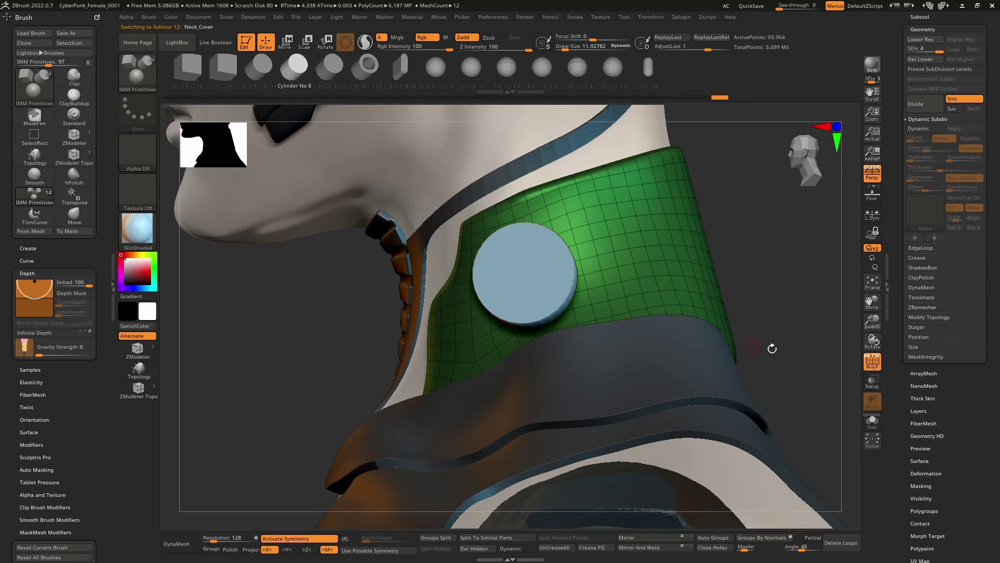
pyautogui.click(871, 367)
# Step: Enable ghost transparency and paint a mask band along the neck cover's upper edge with the MaskPen brush
pyautogui.press('ctrl')
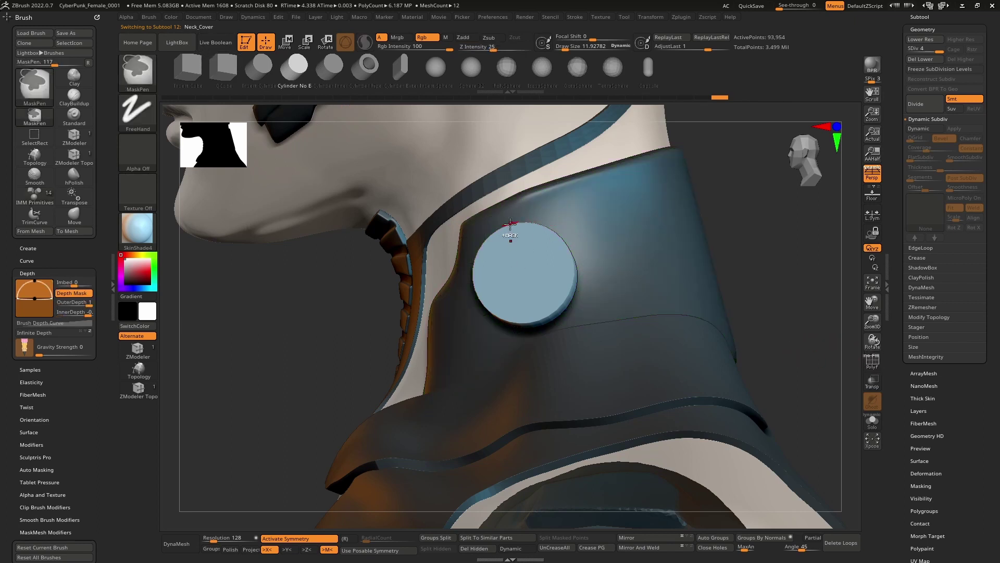
pyautogui.keyDown('ctrl'); pyautogui.moveTo(653, 180); pyautogui.dragTo(492, 227); pyautogui.keyUp('ctrl')
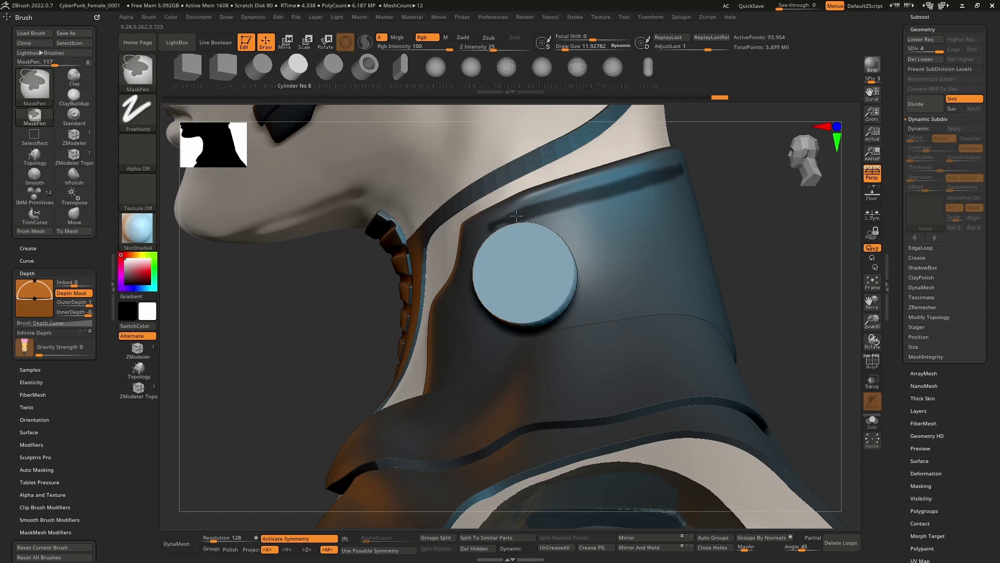
pyautogui.hotkey('shift', 't')
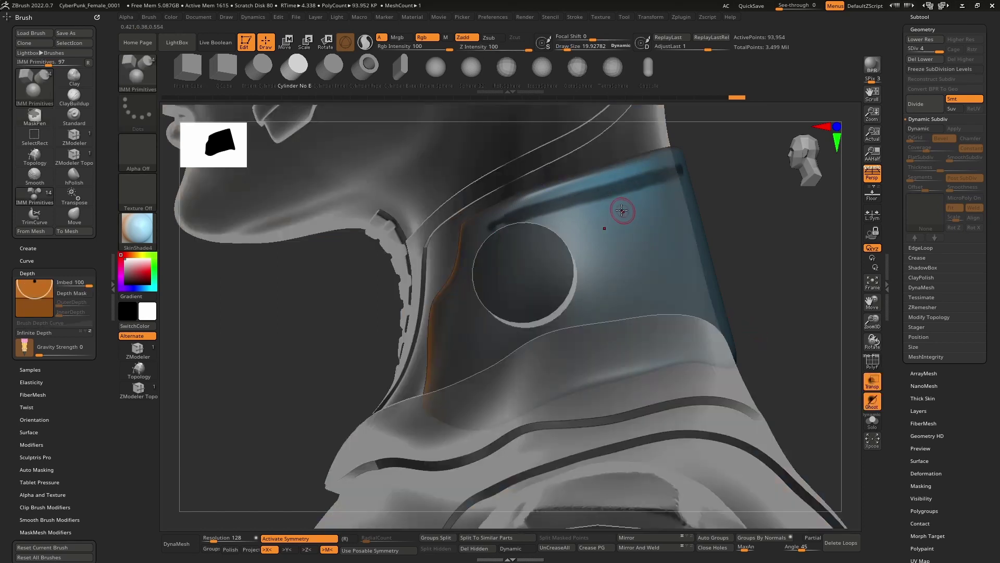
pyautogui.moveTo(663, 196)
pyautogui.keyDown('ctrl'); pyautogui.mouseDown()
pyautogui.moveTo(527, 228)
pyautogui.moveTo(689, 184)
pyautogui.mouseUp(); pyautogui.keyUp('ctrl')
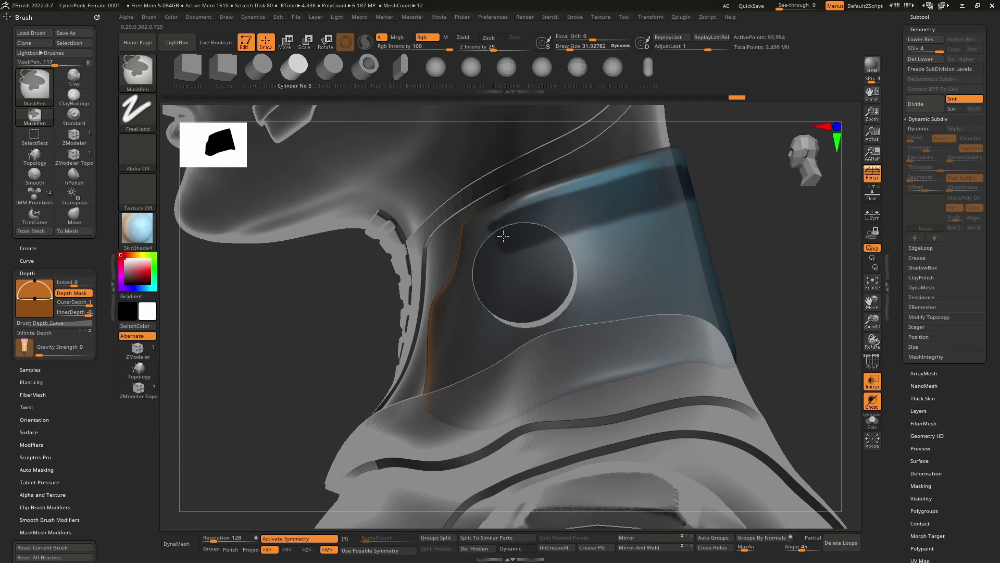
pyautogui.keyDown('ctrl'); pyautogui.moveTo(503, 236); pyautogui.dragTo(491, 244); pyautogui.keyUp('ctrl')
pyautogui.moveTo(489, 245)
pyautogui.mouseDown(button='right')
pyautogui.moveTo(506, 269)
pyautogui.moveTo(499, 273)
pyautogui.mouseUp(button='right')
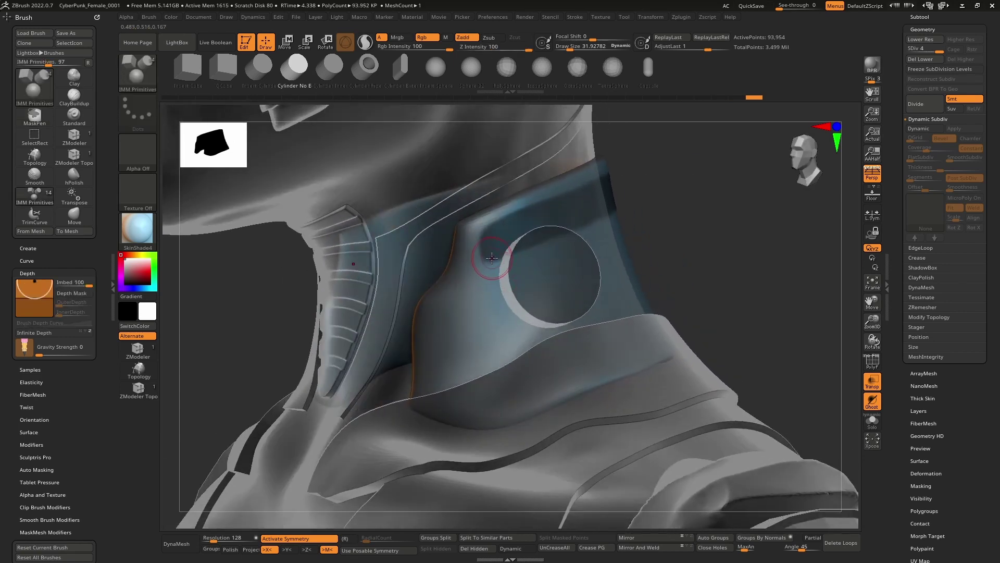
# Step: Extend the mask down the neck cover's wavy front edge and along its lower edge
pyautogui.press('ctrl')
pyautogui.keyDown('ctrl'); pyautogui.moveTo(482, 267); pyautogui.dragTo(457, 299); pyautogui.keyUp('ctrl')
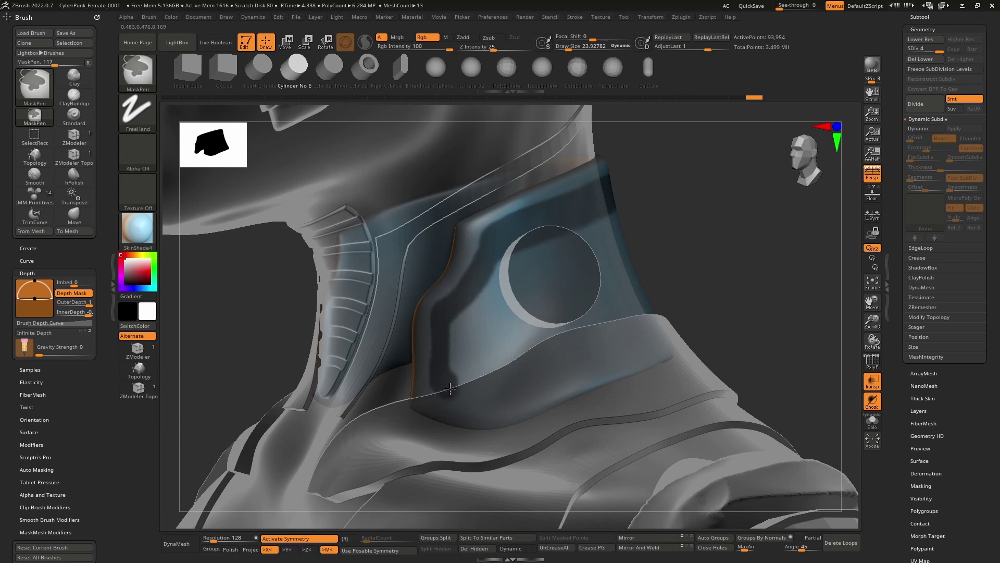
pyautogui.keyDown('ctrl'); pyautogui.moveTo(450, 388); pyautogui.dragTo(622, 346); pyautogui.keyUp('ctrl')
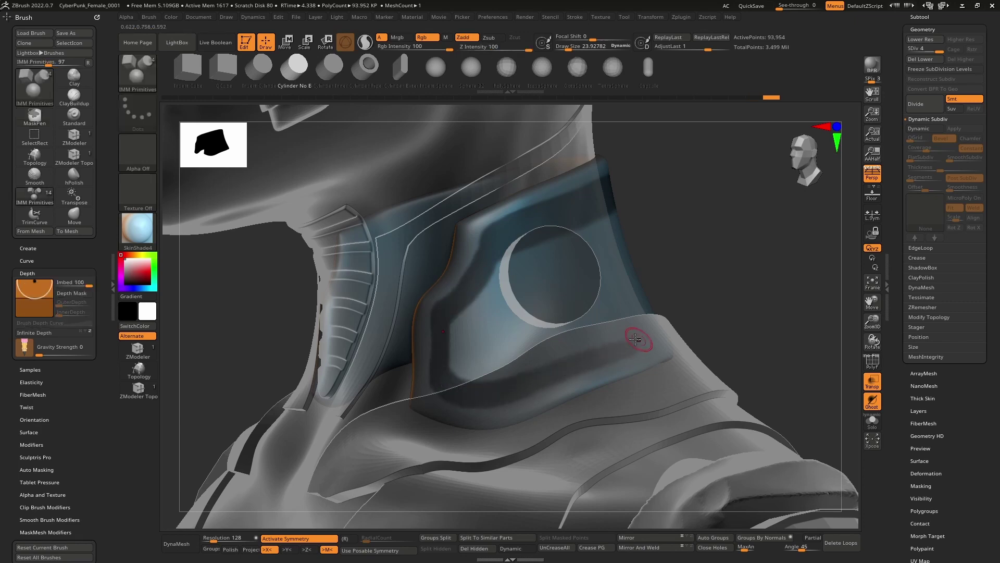
pyautogui.moveTo(659, 346)
pyautogui.mouseDown(button='right')
pyautogui.moveTo(628, 361)
pyautogui.moveTo(587, 361)
pyautogui.mouseUp(button='right')
pyautogui.keyDown('ctrl'); pyautogui.moveTo(483, 354); pyautogui.dragTo(611, 335); pyautogui.keyUp('ctrl')
# Step: Continue the mask around the lower rear edge and fill in the back of the neck cover
pyautogui.moveTo(620, 335); pyautogui.dragTo(525, 353, button='right')
pyautogui.moveTo(526, 354)
pyautogui.keyDown('ctrl'); pyautogui.mouseDown()
pyautogui.moveTo(619, 323)
pyautogui.moveTo(633, 281)
pyautogui.moveTo(573, 221)
pyautogui.moveTo(616, 272)
pyautogui.mouseUp(); pyautogui.keyUp('ctrl')
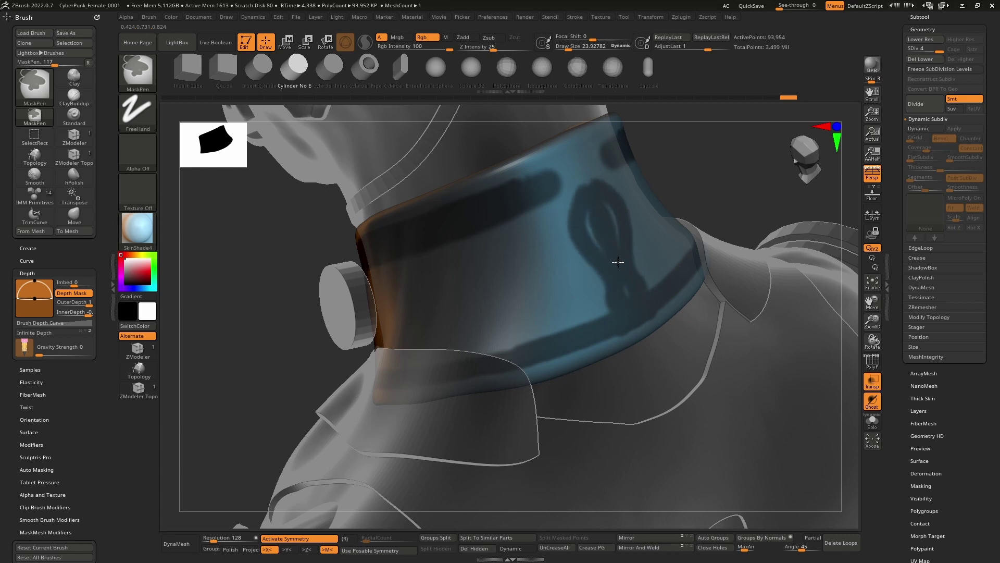
pyautogui.moveTo(595, 225)
pyautogui.keyDown('ctrl'); pyautogui.mouseDown()
pyautogui.moveTo(555, 189)
pyautogui.moveTo(560, 153)
pyautogui.moveTo(531, 208)
pyautogui.mouseUp(); pyautogui.keyUp('ctrl')
pyautogui.moveTo(562, 241)
pyautogui.keyDown('ctrl'); pyautogui.mouseDown()
pyautogui.moveTo(570, 200)
pyautogui.moveTo(569, 237)
pyautogui.moveTo(601, 310)
pyautogui.moveTo(547, 302)
pyautogui.moveTo(582, 294)
pyautogui.mouseUp(); pyautogui.keyUp('ctrl')
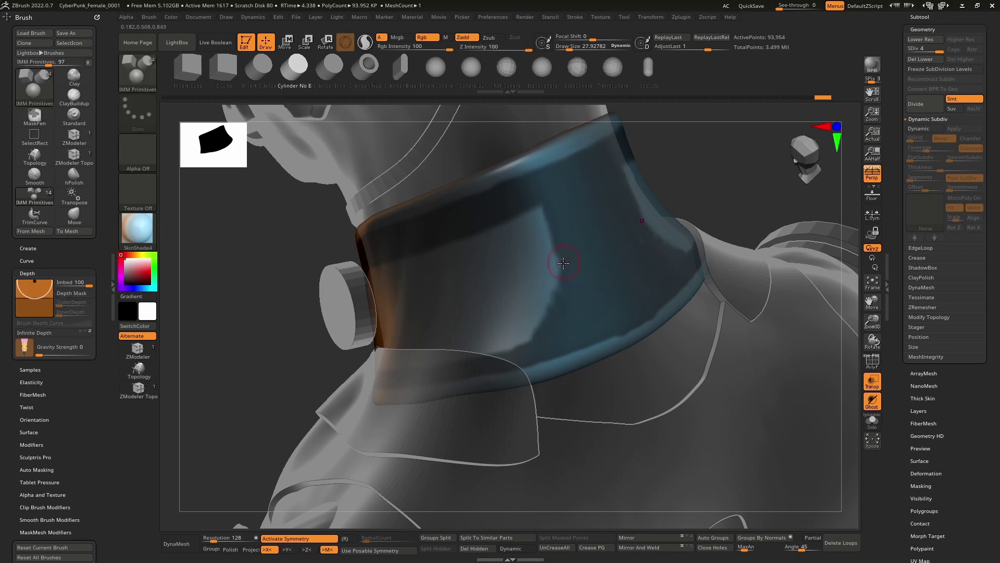
# Step: Fill the remaining unmasked area on the neck cover's side and around the disc with a larger mask brush
pyautogui.moveTo(533, 272); pyautogui.dragTo(551, 264, button='right')
pyautogui.moveTo(559, 270)
pyautogui.keyDown('ctrl'); pyautogui.mouseDown()
pyautogui.moveTo(540, 235)
pyautogui.moveTo(552, 282)
pyautogui.moveTo(532, 320)
pyautogui.moveTo(523, 219)
pyautogui.moveTo(485, 344)
pyautogui.moveTo(427, 360)
pyautogui.moveTo(454, 334)
pyautogui.moveTo(471, 277)
pyautogui.moveTo(434, 265)
pyautogui.moveTo(423, 284)
pyautogui.mouseUp(); pyautogui.keyUp('ctrl')
pyautogui.moveTo(478, 294); pyautogui.dragTo(547, 299, button='right')
pyautogui.moveTo(537, 299)
pyautogui.keyDown('ctrl'); pyautogui.mouseDown()
pyautogui.moveTo(458, 329)
pyautogui.moveTo(475, 284)
pyautogui.moveTo(442, 295)
pyautogui.moveTo(436, 320)
pyautogui.mouseUp(); pyautogui.keyUp('ctrl')
pyautogui.moveTo(437, 322); pyautogui.dragTo(533, 321, button='right')
pyautogui.moveTo(531, 322)
pyautogui.keyDown('ctrl'); pyautogui.mouseDown()
pyautogui.moveTo(475, 338)
pyautogui.moveTo(450, 308)
pyautogui.moveTo(537, 272)
pyautogui.mouseUp(); pyautogui.keyUp('ctrl')
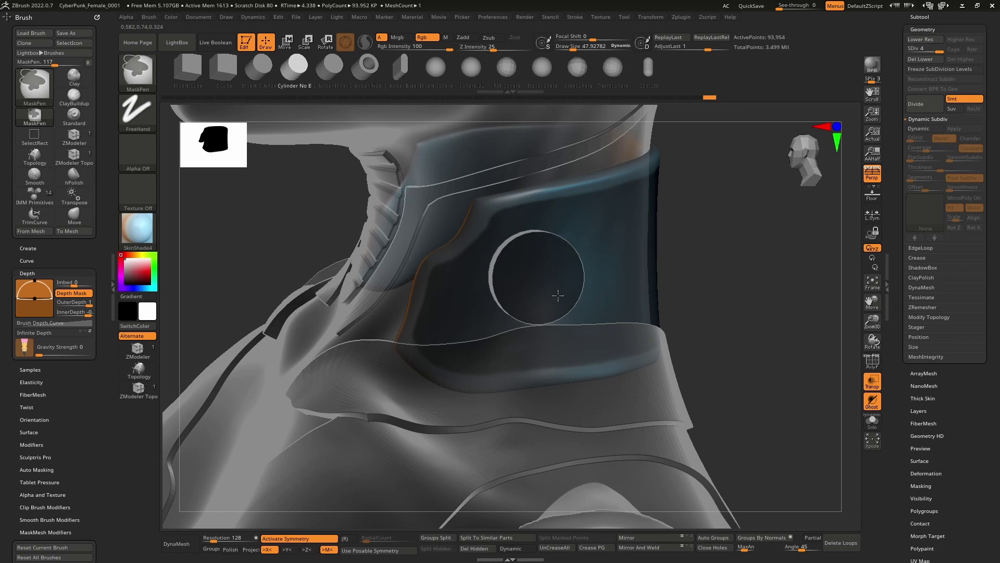
# Step: Refine the mask along the neck cover's lower edge toward the back of the neck
pyautogui.moveTo(550, 323)
pyautogui.mouseDown(button='right')
pyautogui.moveTo(482, 350)
pyautogui.moveTo(575, 358)
pyautogui.moveTo(636, 290)
pyautogui.moveTo(599, 357)
pyautogui.mouseUp(button='right')
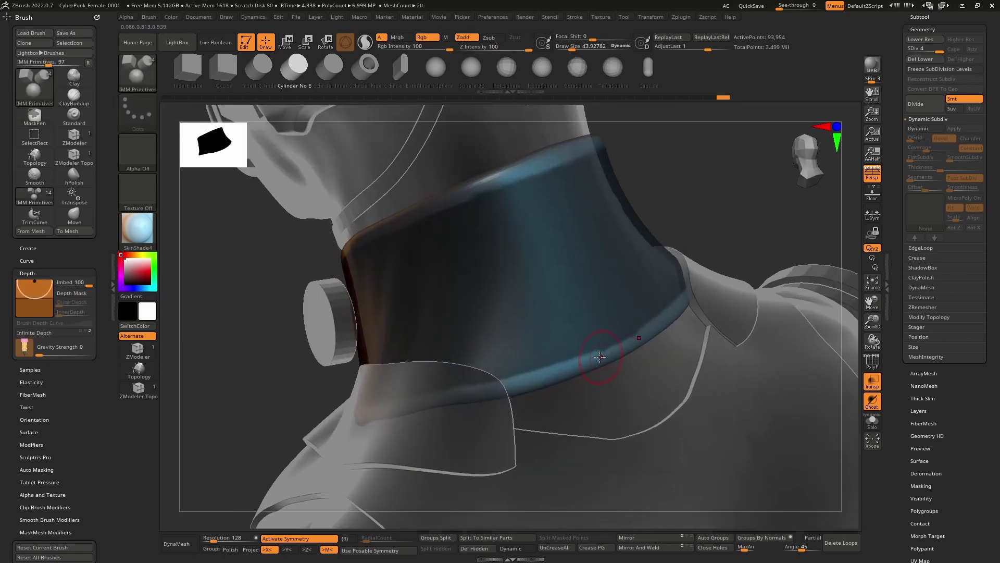
pyautogui.press('ctrl')
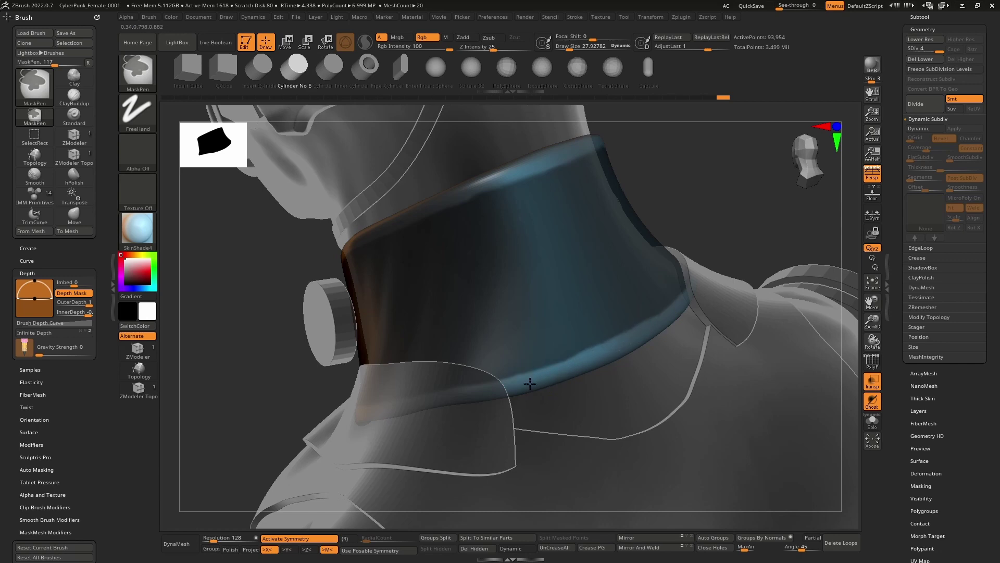
pyautogui.moveTo(433, 399)
pyautogui.mouseDown(button='right')
pyautogui.moveTo(503, 386)
pyautogui.moveTo(516, 333)
pyautogui.moveTo(452, 263)
pyautogui.mouseUp(button='right')
pyautogui.press('ctrl')
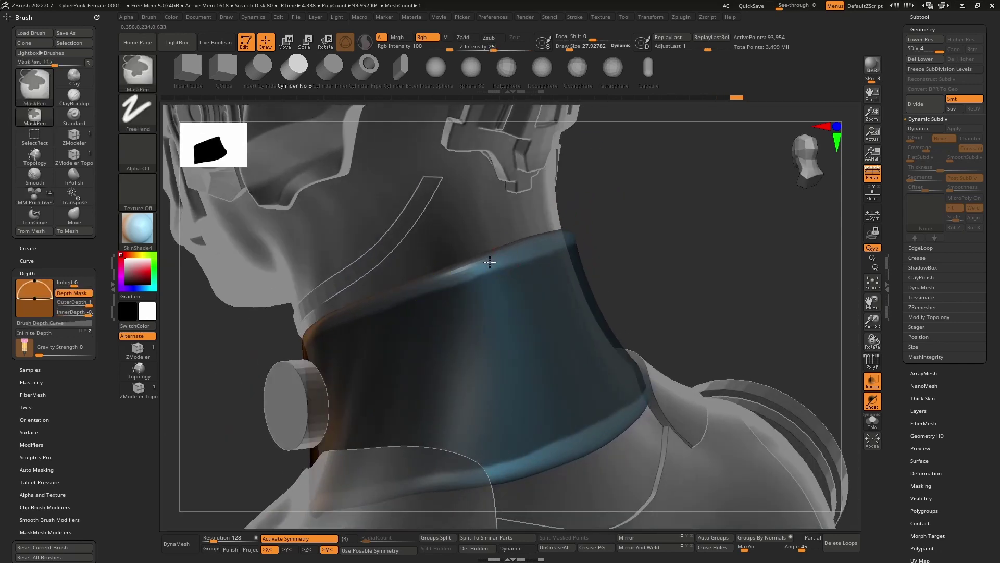
# Step: Touch up the mask along the neck cover's upper edge and erase the excess toward the rear
pyautogui.moveTo(399, 308); pyautogui.dragTo(515, 292, button='right')
pyautogui.press('ctrl')
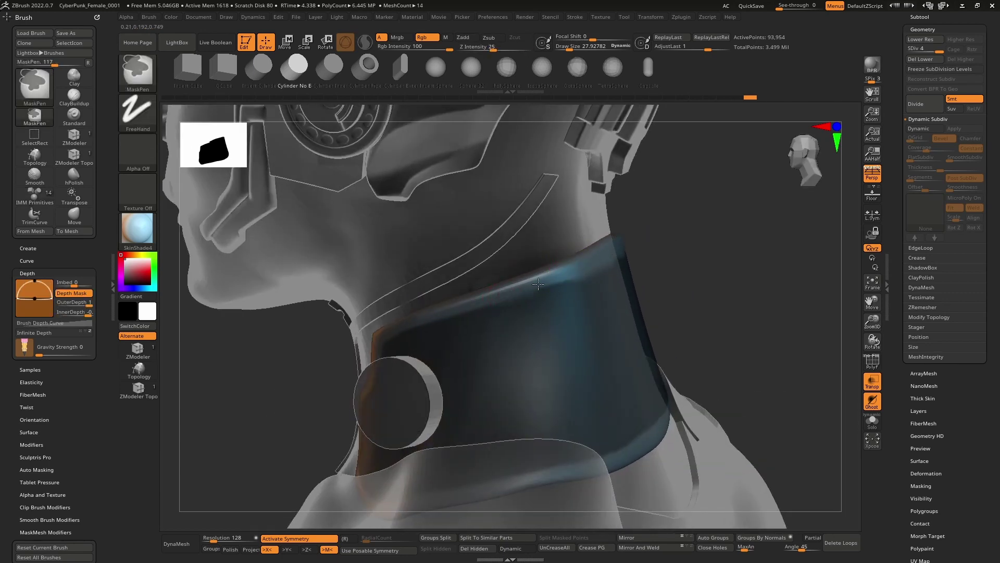
pyautogui.moveTo(431, 315); pyautogui.dragTo(462, 330, button='right')
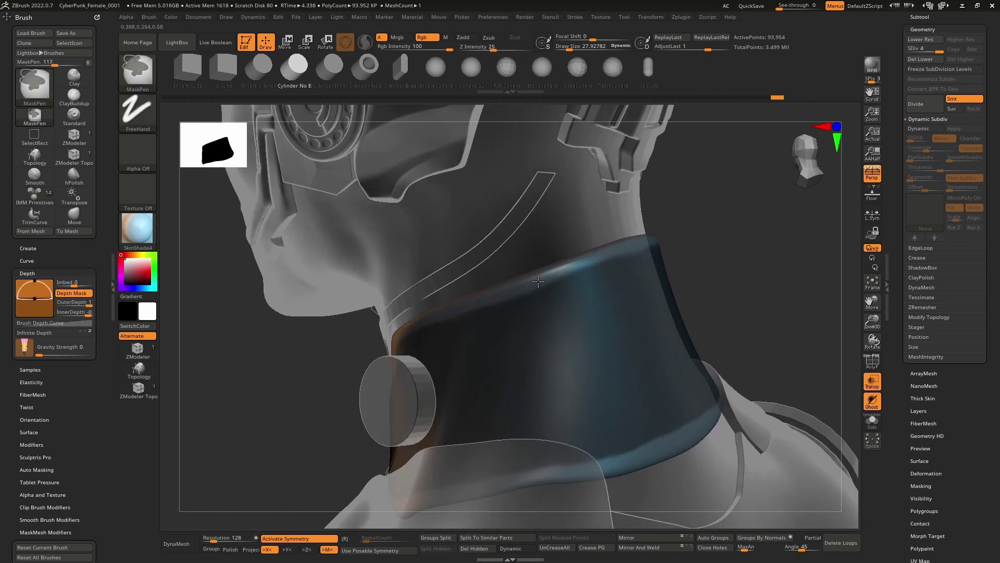
pyautogui.keyDown('ctrl'); pyautogui.keyDown('alt'); pyautogui.moveTo(607, 256); pyautogui.dragTo(614, 264); pyautogui.keyUp('alt'); pyautogui.keyUp('ctrl')
pyautogui.moveTo(613, 280); pyautogui.dragTo(601, 284, button='right')
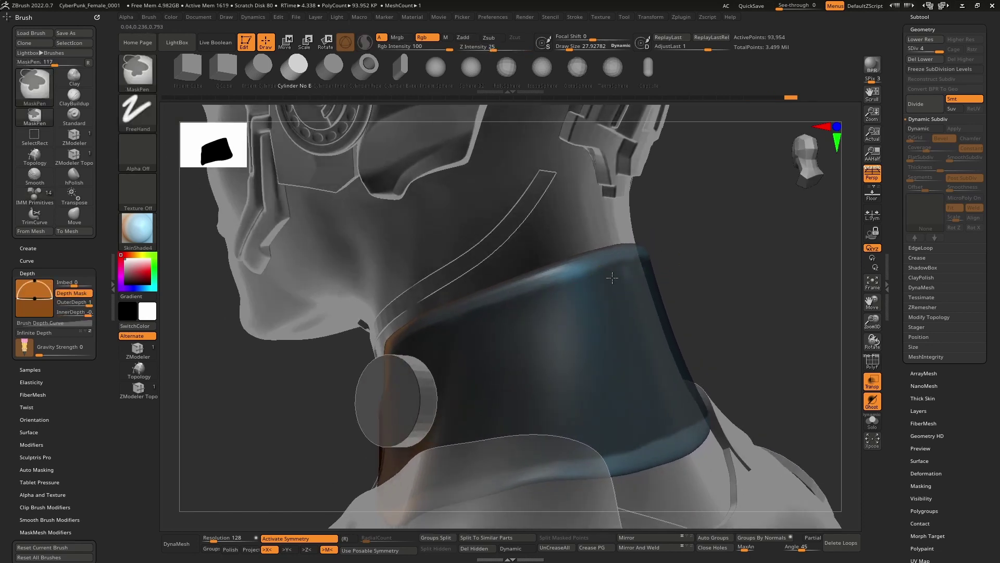
pyautogui.moveTo(618, 275)
pyautogui.keyDown('ctrl'); pyautogui.keyDown('alt'); pyautogui.mouseDown()
pyautogui.moveTo(490, 328)
pyautogui.moveTo(623, 274)
pyautogui.mouseUp(); pyautogui.keyUp('alt'); pyautogui.keyUp('ctrl')
pyautogui.moveTo(421, 355)
pyautogui.mouseDown(button='right')
pyautogui.moveTo(439, 359)
pyautogui.moveTo(499, 292)
pyautogui.moveTo(459, 276)
pyautogui.moveTo(461, 300)
pyautogui.moveTo(475, 281)
pyautogui.moveTo(500, 284)
pyautogui.moveTo(443, 284)
pyautogui.moveTo(461, 290)
pyautogui.moveTo(480, 288)
pyautogui.moveTo(430, 265)
pyautogui.mouseUp(button='right')
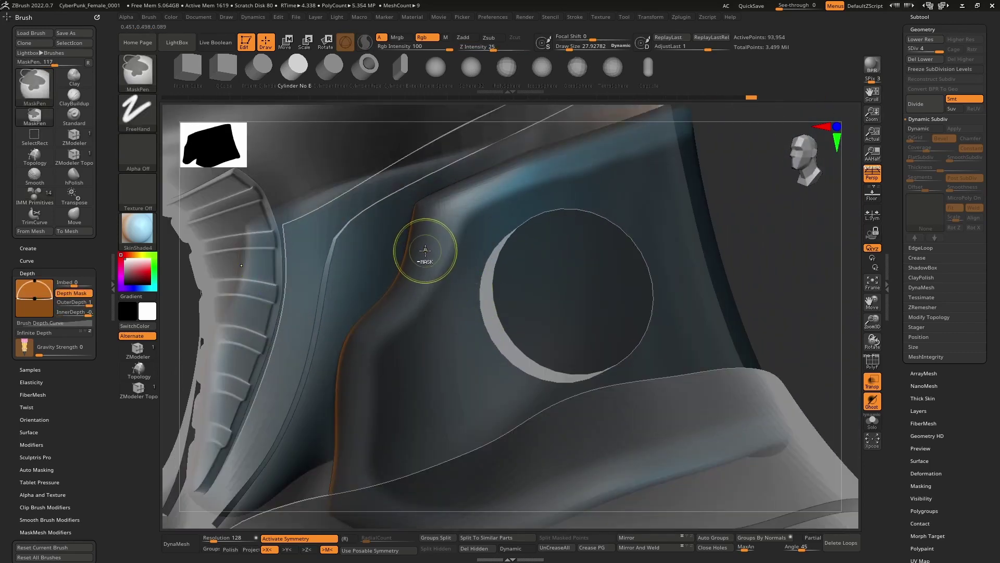
# Step: Clean up the mask along the neck cover's wavy front edge beside the disc and turn off ghost transparency
pyautogui.moveTo(424, 253)
pyautogui.mouseDown(button='right')
pyautogui.moveTo(457, 279)
pyautogui.moveTo(491, 278)
pyautogui.moveTo(484, 263)
pyautogui.mouseUp(button='right')
pyautogui.press('ctrl')
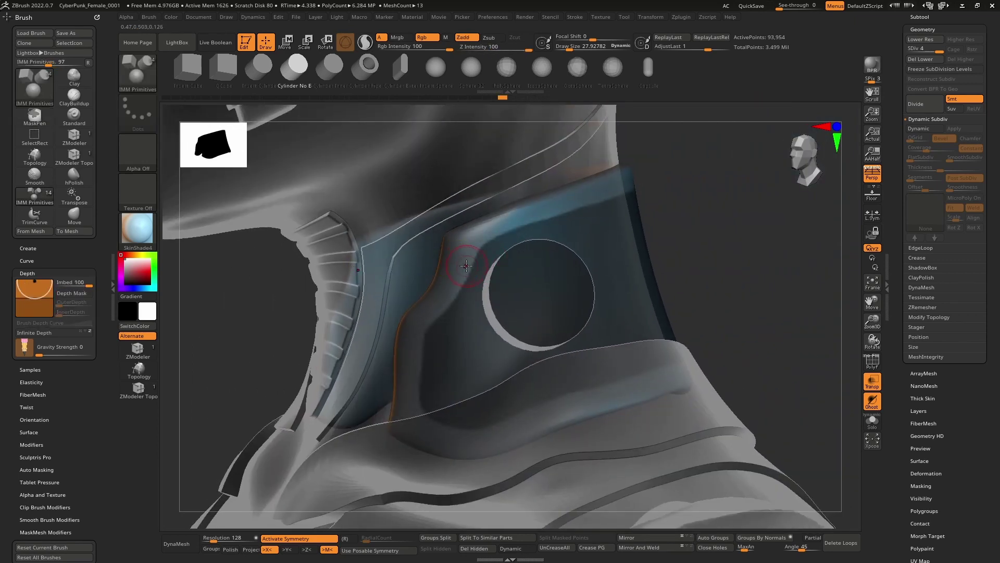
pyautogui.moveTo(455, 257)
pyautogui.mouseDown(button='right')
pyautogui.moveTo(480, 261)
pyautogui.moveTo(473, 283)
pyautogui.mouseUp(button='right')
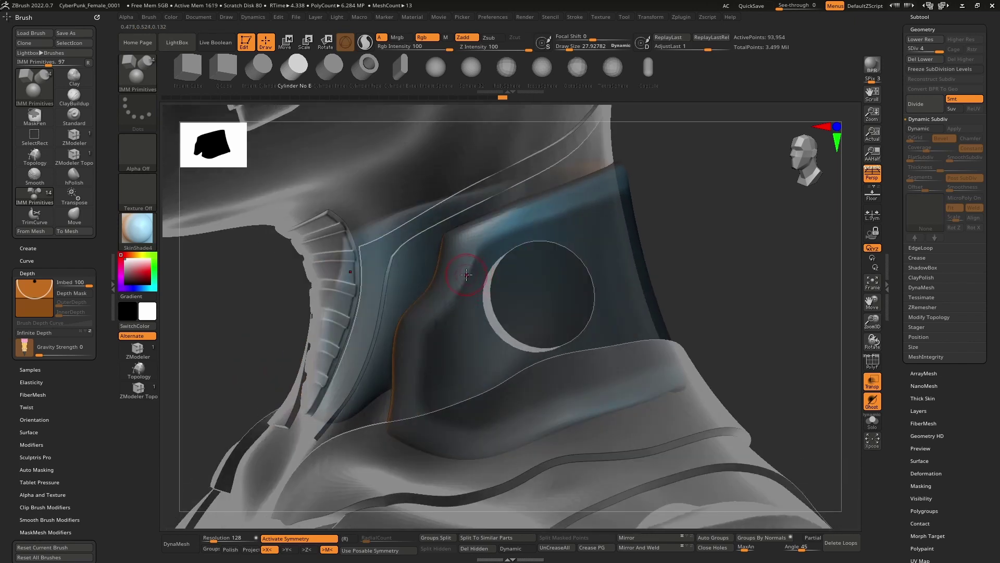
pyautogui.press('ctrl')
pyautogui.moveTo(455, 265); pyautogui.dragTo(694, 242, button='right')
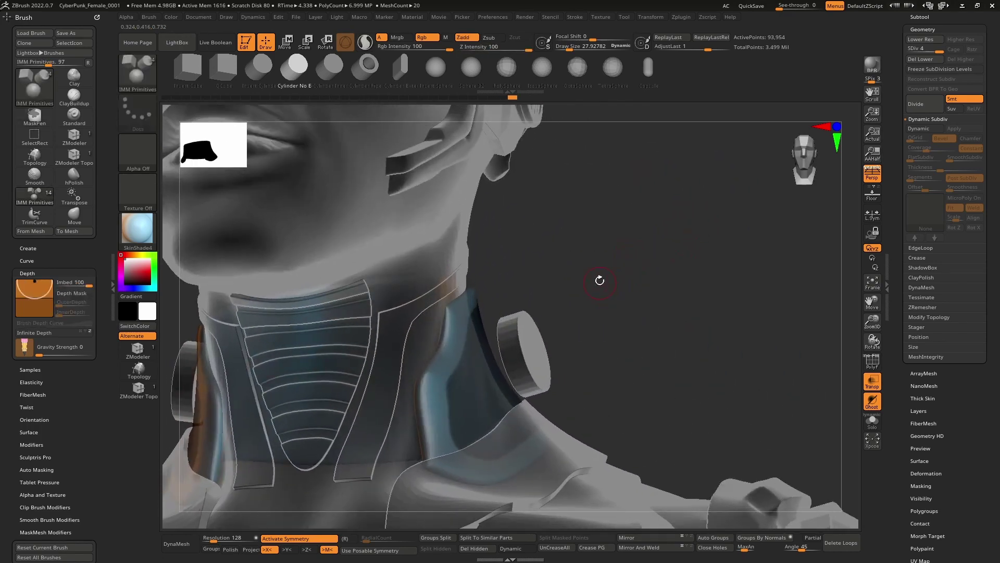
pyautogui.moveTo(598, 279)
pyautogui.mouseDown(button='right')
pyautogui.moveTo(599, 241)
pyautogui.moveTo(613, 270)
pyautogui.moveTo(547, 279)
pyautogui.moveTo(617, 306)
pyautogui.mouseUp(button='right')
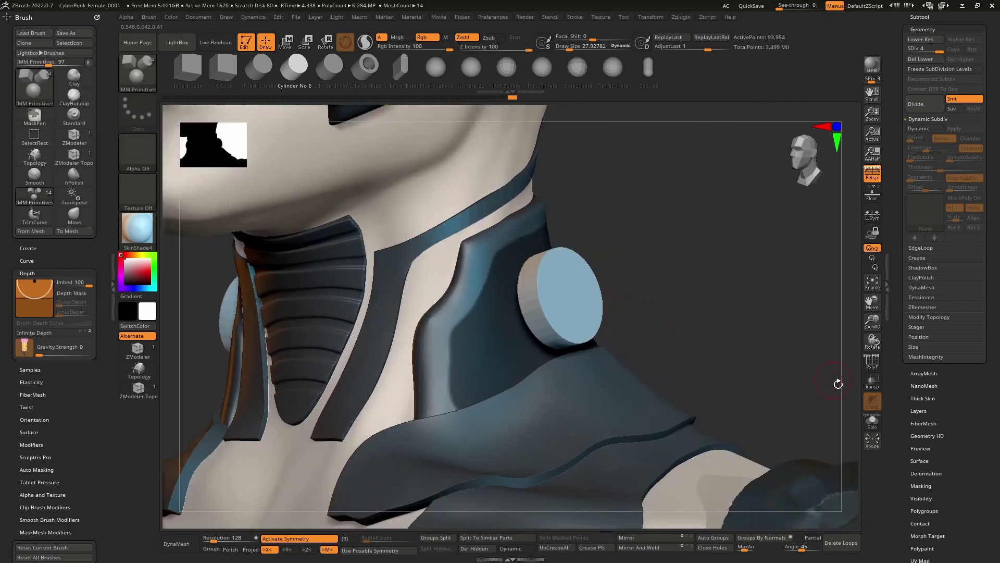
# Step: Scale the unmasked part of the neck cover slightly to form a stepped panel, and clear the mask
pyautogui.moveTo(552, 332); pyautogui.dragTo(506, 346, button='right')
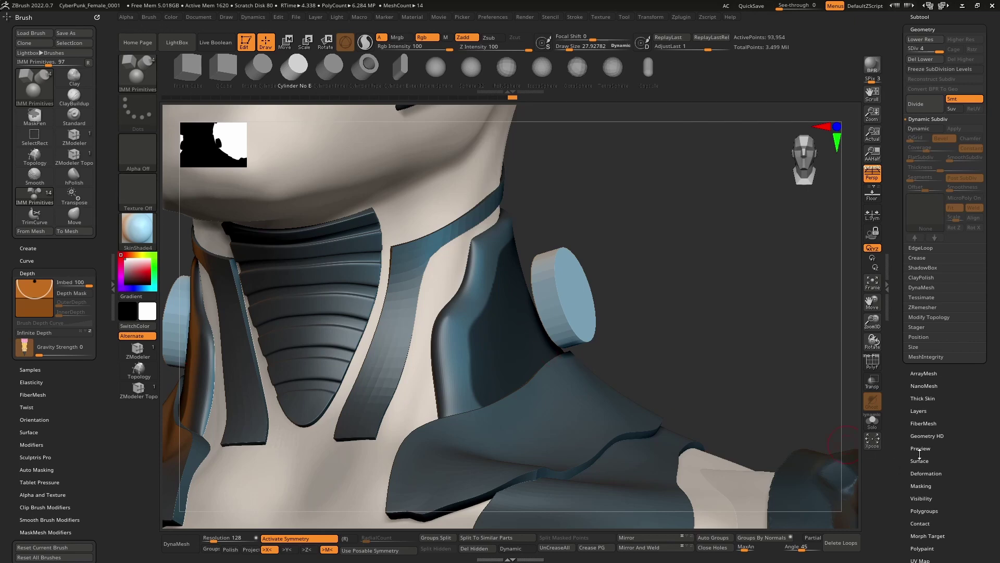
pyautogui.moveTo(547, 276)
pyautogui.mouseDown(button='right')
pyautogui.moveTo(531, 292)
pyautogui.moveTo(458, 172)
pyautogui.mouseUp(button='right')
pyautogui.press('w')
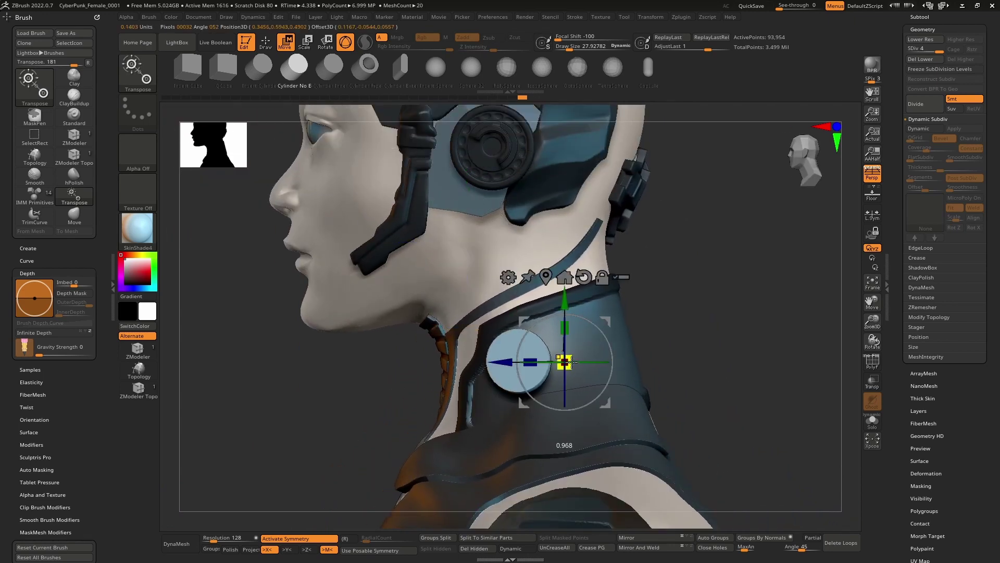
pyautogui.moveTo(572, 362)
pyautogui.mouseDown(button='right')
pyautogui.moveTo(528, 354)
pyautogui.moveTo(573, 347)
pyautogui.mouseUp(button='right')
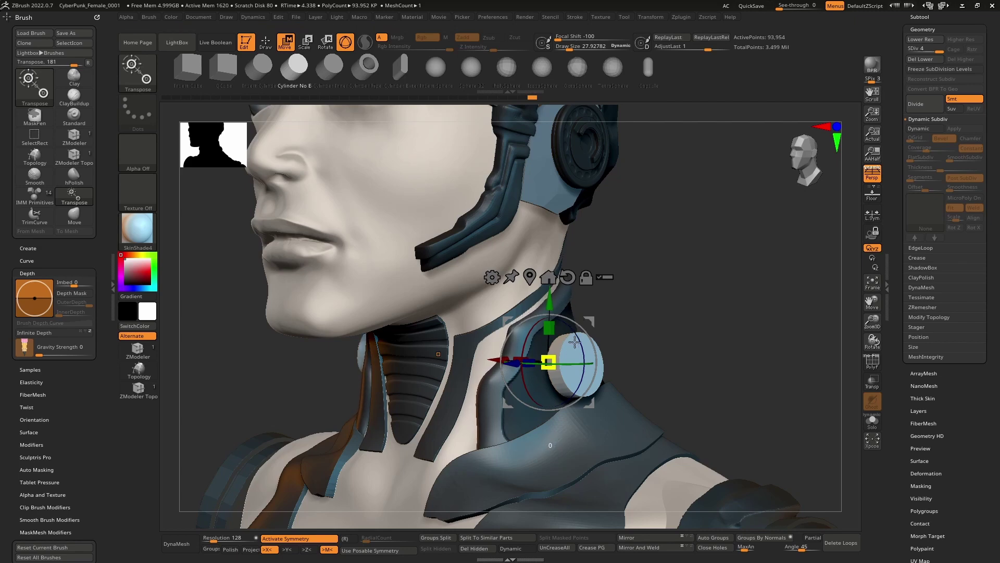
pyautogui.press('q')
pyautogui.moveTo(603, 318)
pyautogui.mouseDown(button='right')
pyautogui.moveTo(583, 311)
pyautogui.moveTo(554, 326)
pyautogui.moveTo(597, 308)
pyautogui.moveTo(565, 311)
pyautogui.moveTo(577, 313)
pyautogui.mouseUp(button='right')
pyautogui.keyDown('ctrl'); pyautogui.moveTo(577, 313); pyautogui.dragTo(572, 329); pyautogui.keyUp('ctrl')
pyautogui.keyDown('alt'); pyautogui.moveTo(572, 330); pyautogui.dragTo(552, 376, button='right'); pyautogui.keyUp('alt')
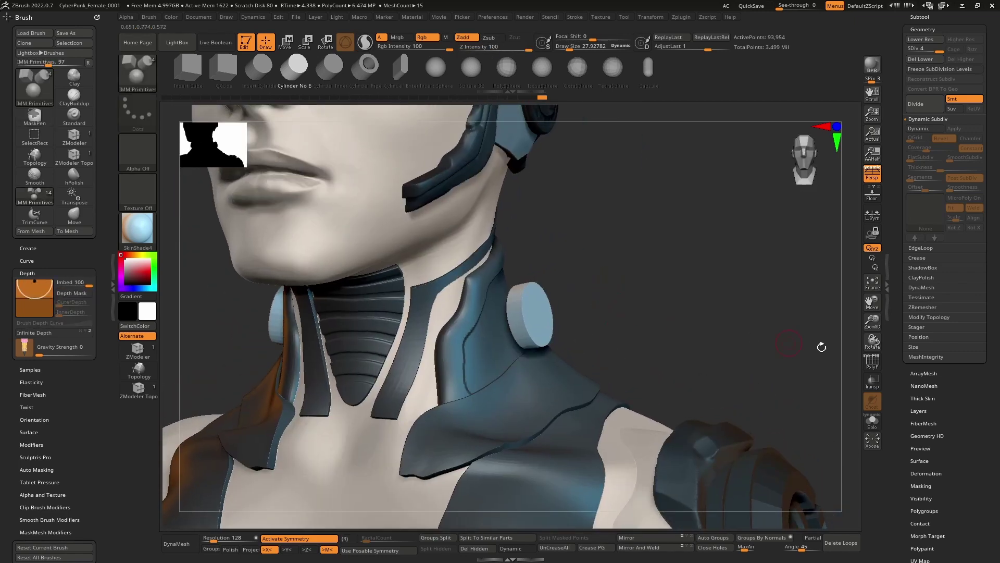
# Step: Turn on the PolyFrame wireframe display and inspect the neck cover from the front
pyautogui.click(877, 367)
pyautogui.moveTo(630, 344)
pyautogui.mouseDown(button='right')
pyautogui.moveTo(580, 340)
pyautogui.moveTo(633, 336)
pyautogui.mouseUp(button='right')
pyautogui.keyDown('ctrl'); pyautogui.moveTo(632, 337); pyautogui.dragTo(645, 285, button='right'); pyautogui.keyUp('ctrl')
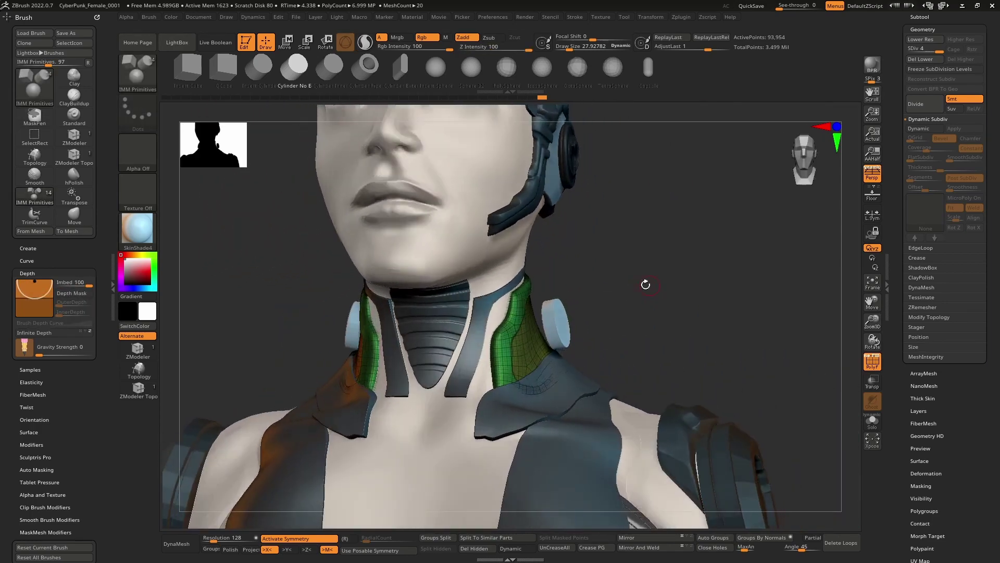
pyautogui.moveTo(580, 309); pyautogui.dragTo(599, 295, button='right')
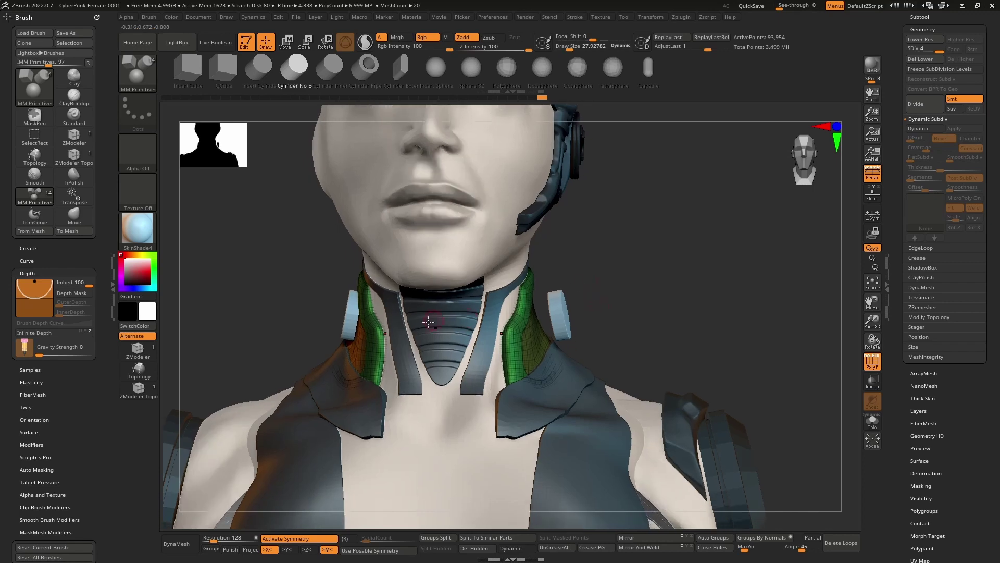
# Step: Switch to the ClayBuildup brush, select the neck disc subtool and move the disc inward toward the neck cover
pyautogui.click(355, 319)
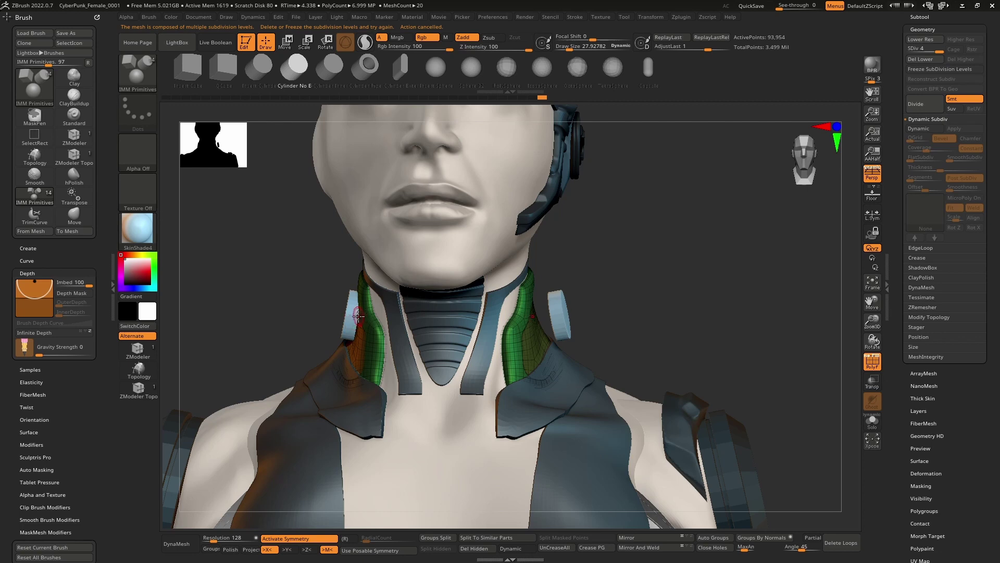
pyautogui.press('b')
pyautogui.press('c')
pyautogui.press('b')
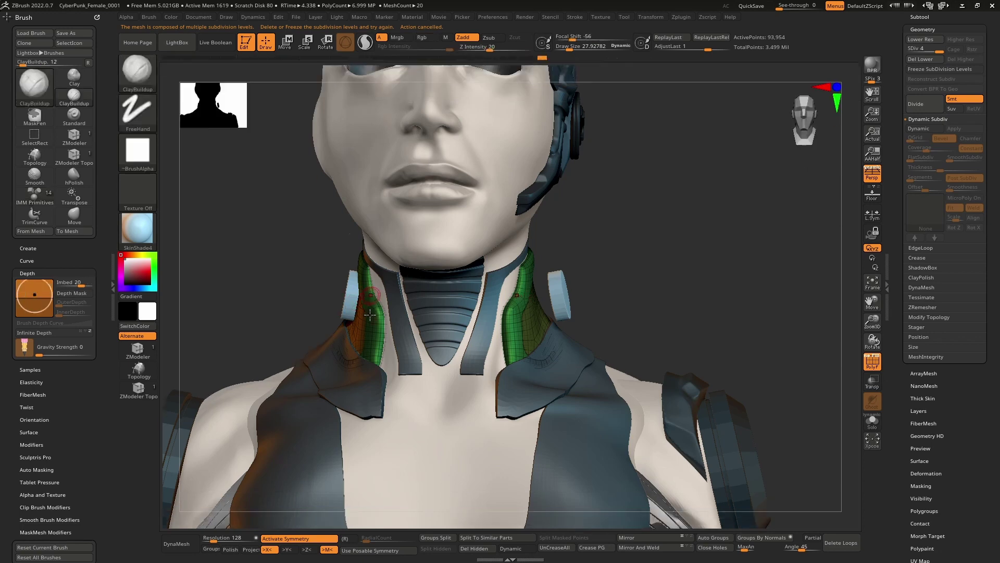
pyautogui.keyDown('alt'); pyautogui.click(352, 292); pyautogui.keyUp('alt')
pyautogui.press('w')
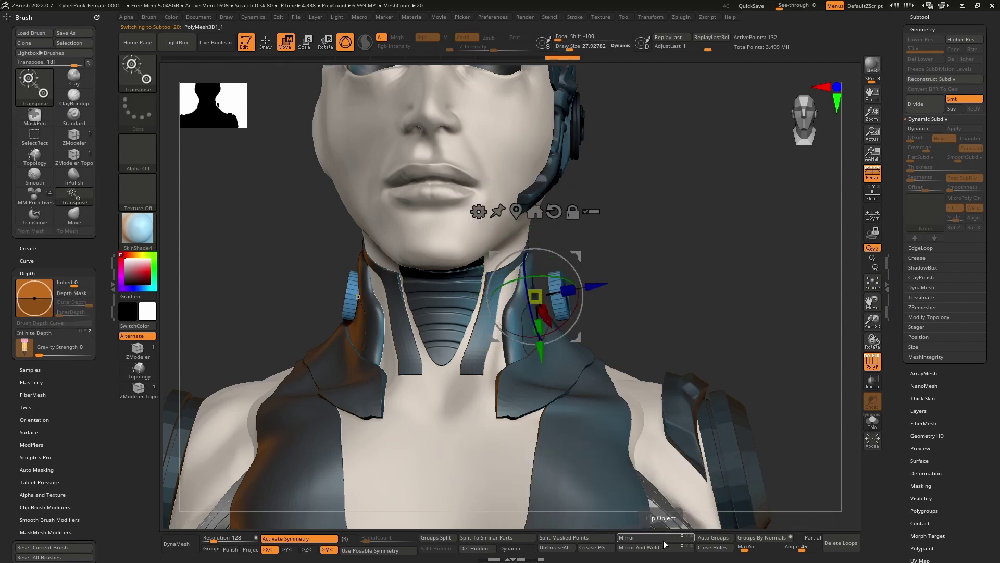
pyautogui.press('q')
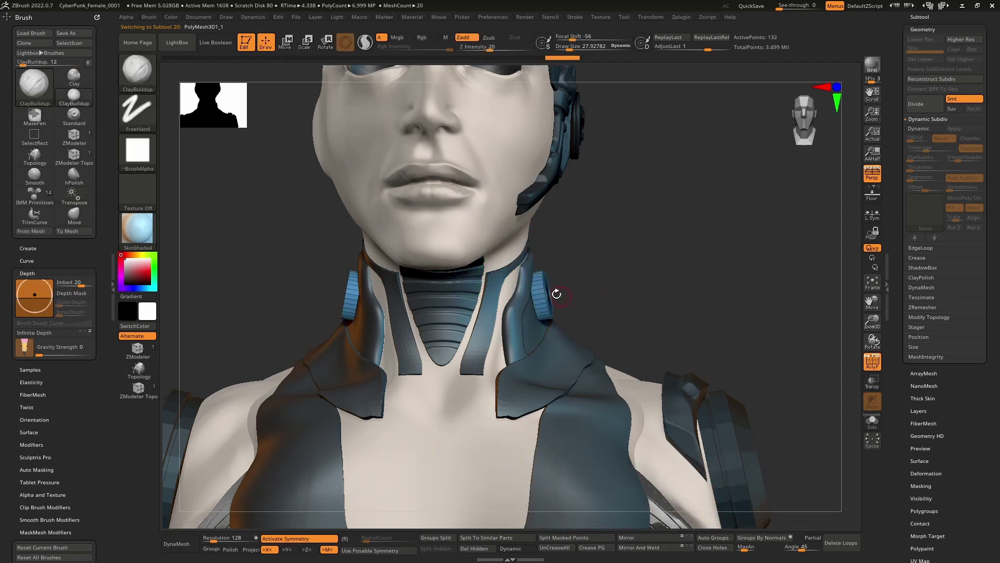
# Step: Adjust the disc's position along its axis so it sits close against the neck cover's side
pyautogui.moveTo(545, 293)
pyautogui.mouseDown(button='right')
pyautogui.moveTo(527, 298)
pyautogui.moveTo(543, 274)
pyautogui.mouseUp(button='right')
pyautogui.press('w')
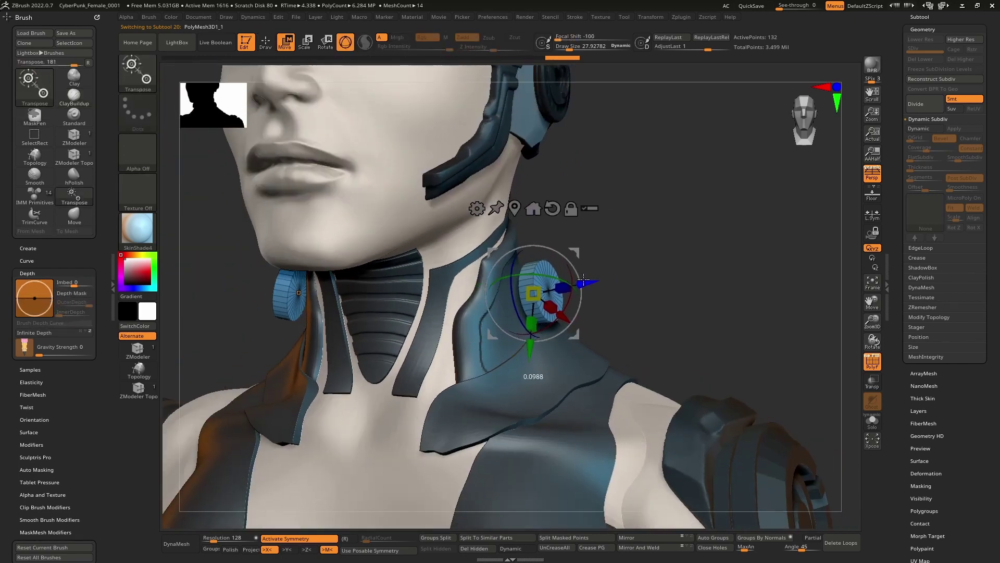
pyautogui.moveTo(564, 285)
pyautogui.mouseDown(button='right')
pyautogui.moveTo(538, 284)
pyautogui.moveTo(570, 361)
pyautogui.moveTo(503, 313)
pyautogui.moveTo(542, 295)
pyautogui.moveTo(564, 302)
pyautogui.moveTo(558, 312)
pyautogui.moveTo(542, 320)
pyautogui.moveTo(521, 308)
pyautogui.moveTo(538, 286)
pyautogui.mouseUp(button='right')
pyautogui.press('q')
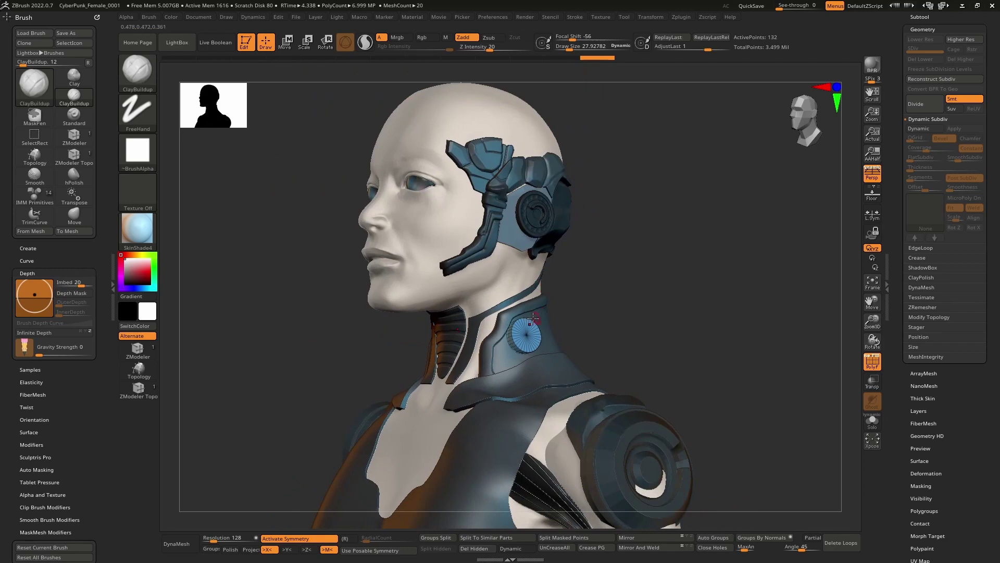
# Step: Inset the disc's front face with ZModeler to create a border ring, and reduce the draw size to 10
pyautogui.keyDown('ctrl'); pyautogui.moveTo(521, 325); pyautogui.dragTo(451, 334, button='right'); pyautogui.keyUp('ctrl')
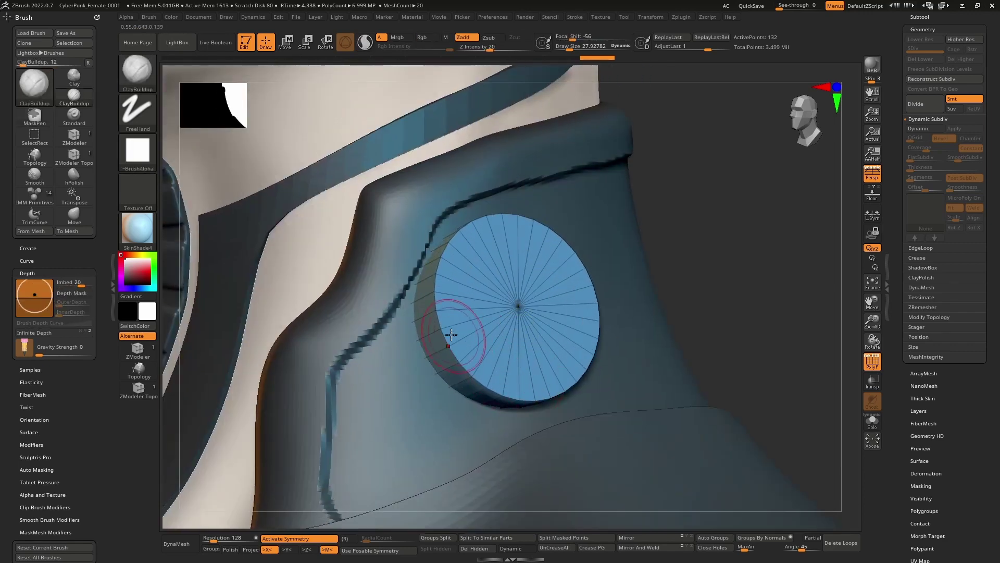
pyautogui.click(139, 352)
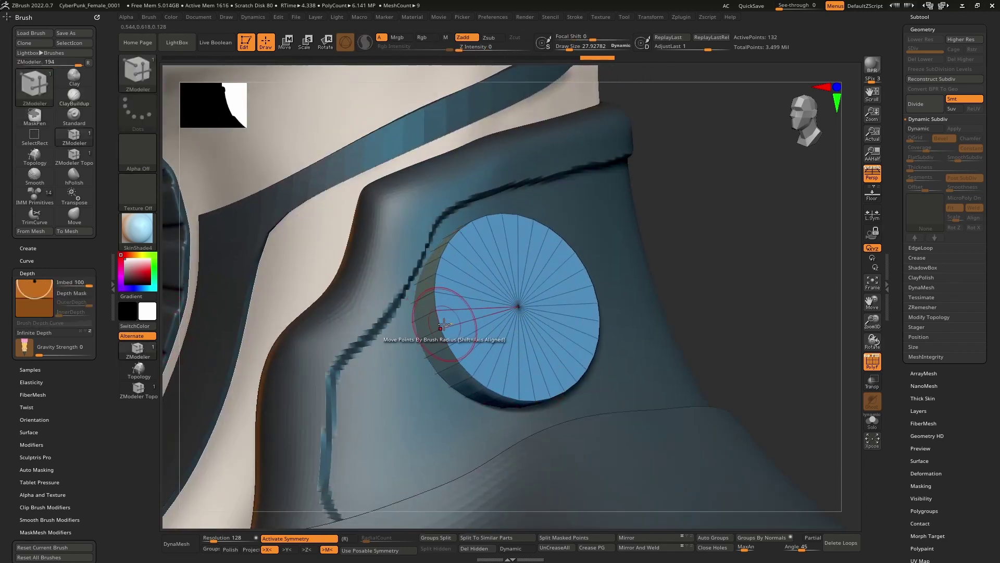
pyautogui.press('space')
pyautogui.moveTo(403, 338); pyautogui.dragTo(477, 320)
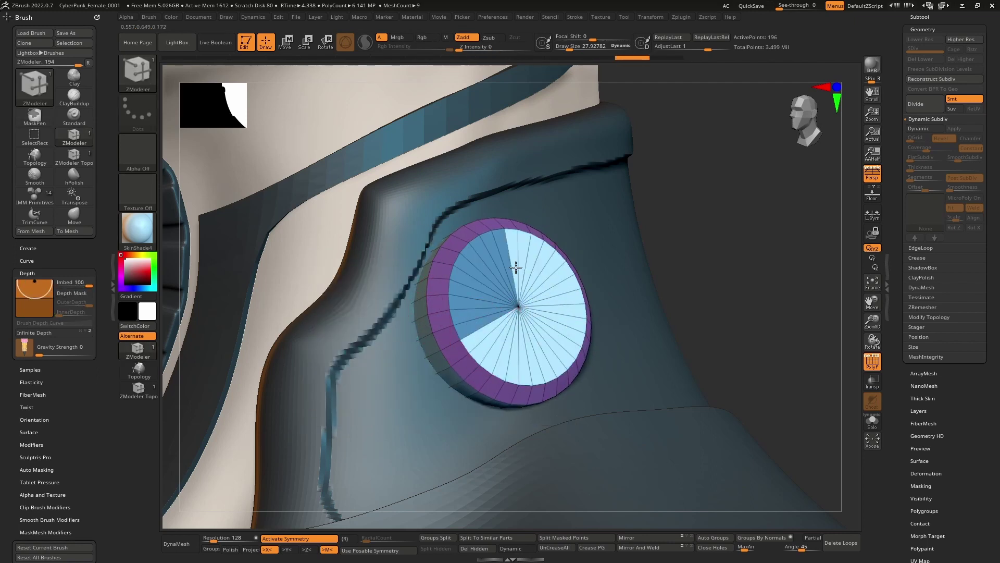
pyautogui.moveTo(553, 316); pyautogui.dragTo(562, 311)
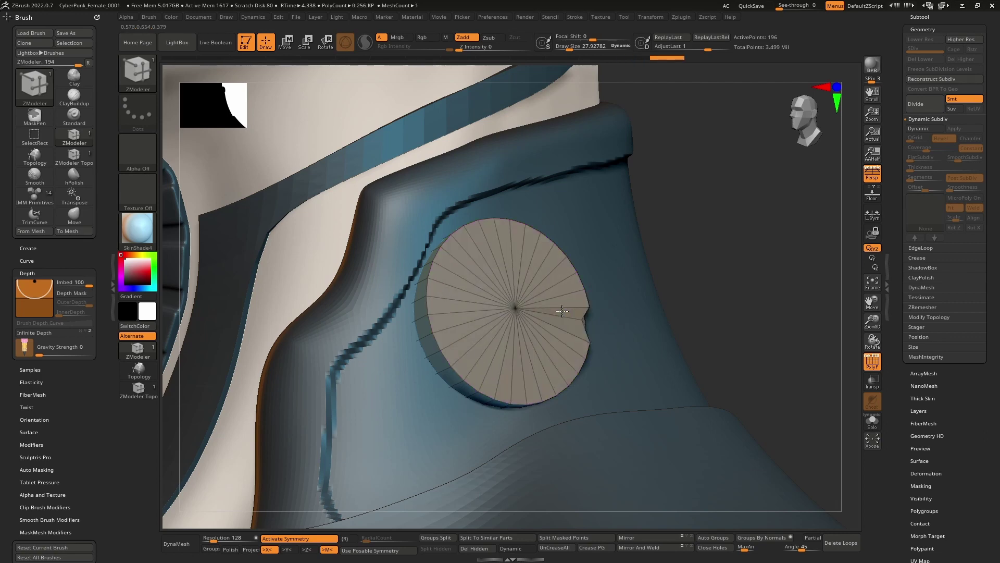
pyautogui.hotkey('ctrl', 'z')
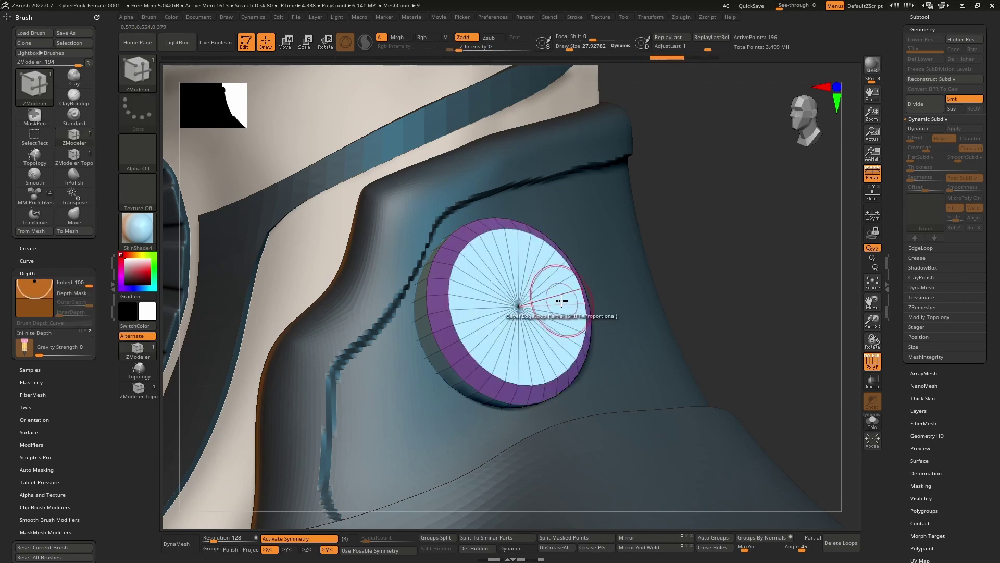
pyautogui.press('[')
pyautogui.press('space')
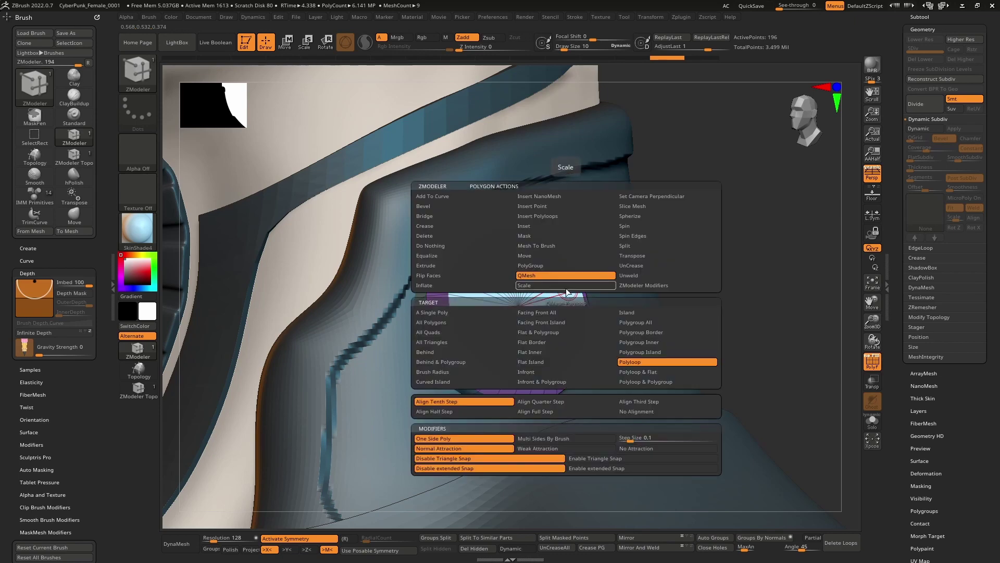
pyautogui.click(566, 286)
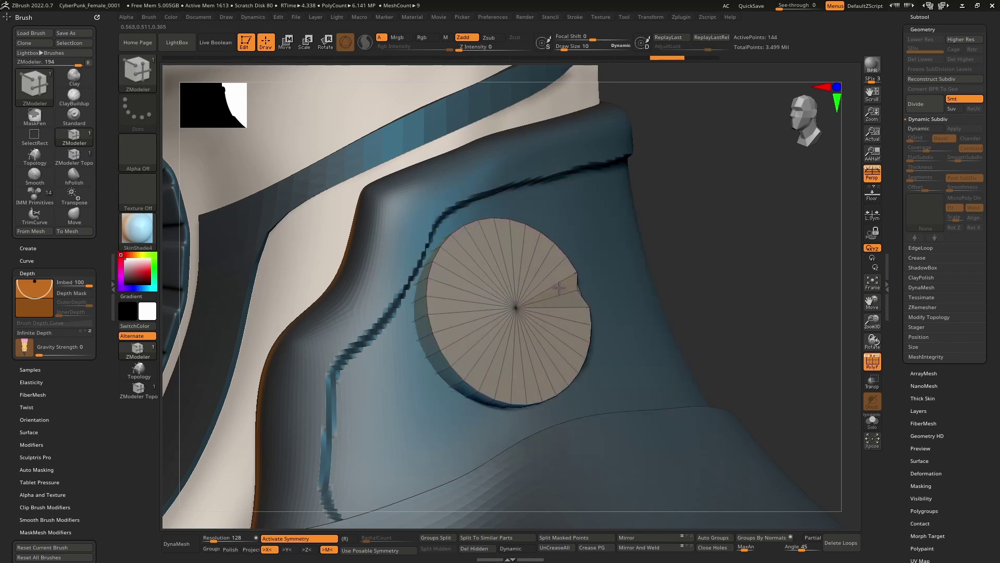
pyautogui.moveTo(559, 287); pyautogui.dragTo(571, 290)
pyautogui.moveTo(566, 291); pyautogui.dragTo(542, 295, button='right')
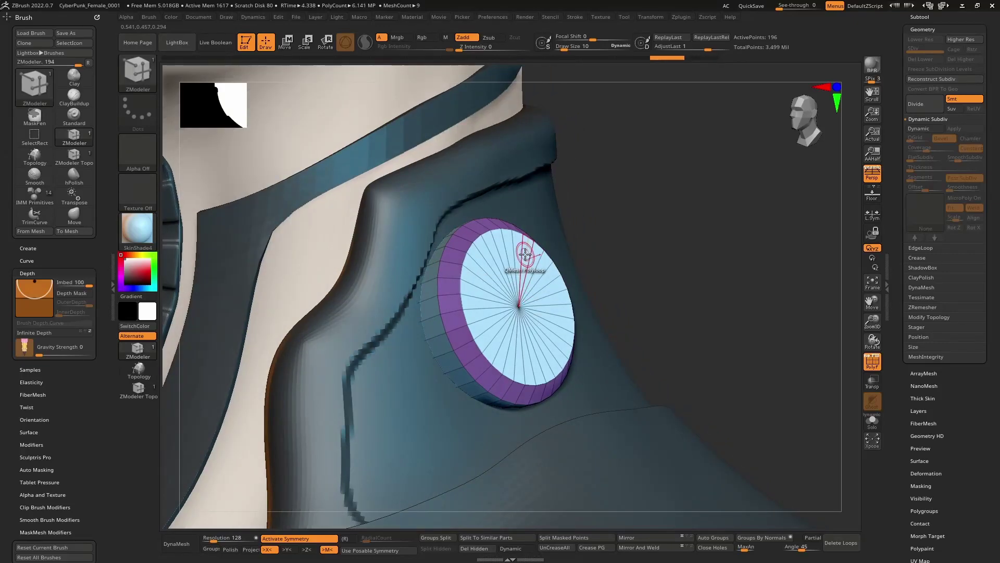
pyautogui.press('space')
pyautogui.click(404, 268)
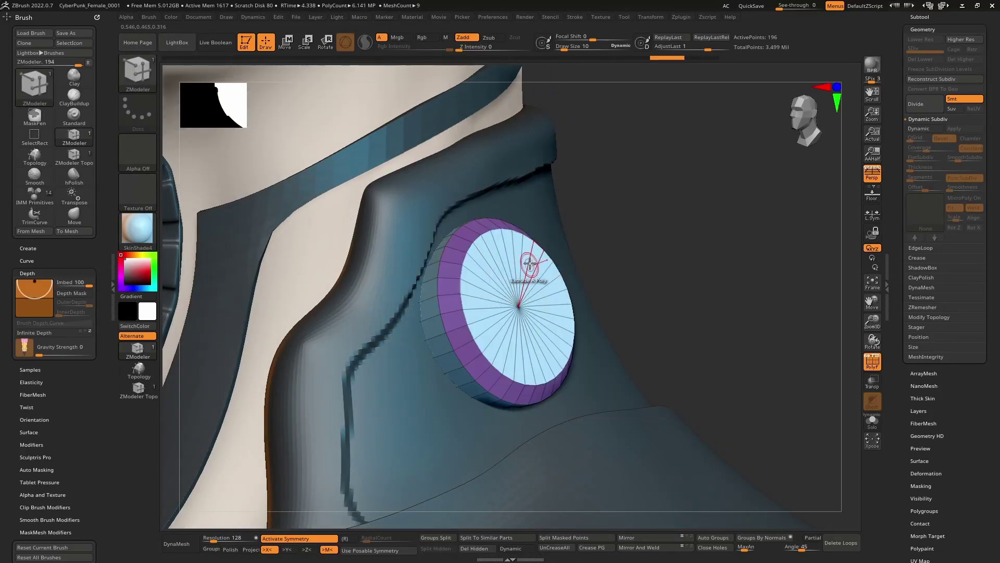
pyautogui.moveTo(537, 257)
pyautogui.mouseDown()
pyautogui.moveTo(525, 259)
pyautogui.moveTo(530, 271)
pyautogui.mouseUp()
pyautogui.moveTo(530, 275); pyautogui.dragTo(515, 289, button='right')
pyautogui.hotkey('ctrl', 'z')
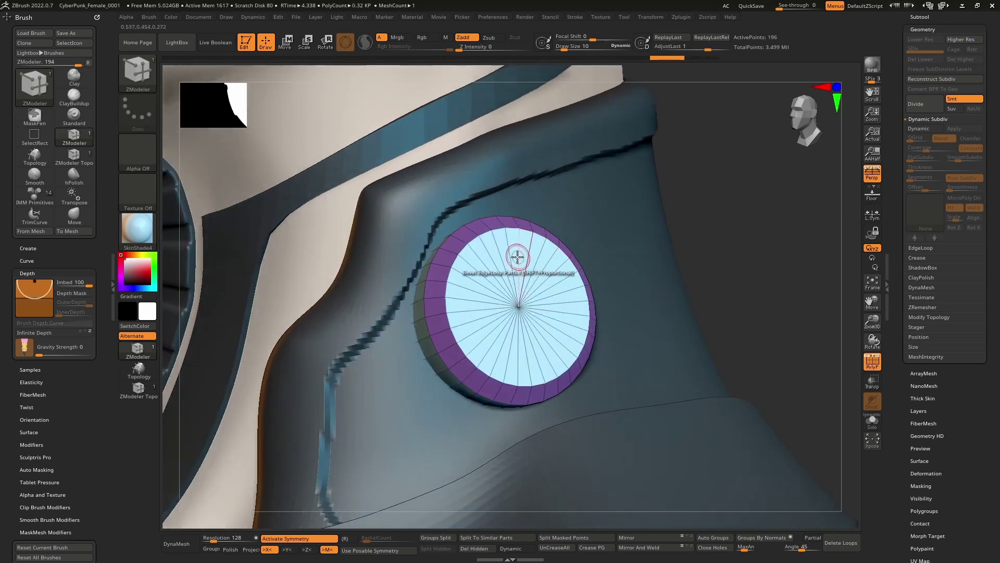
# Step: Set the ZModeler polygon action to Extrude on a single poly and insert an edge loop around the disc's inner face
pyautogui.press('space')
pyautogui.click(508, 274)
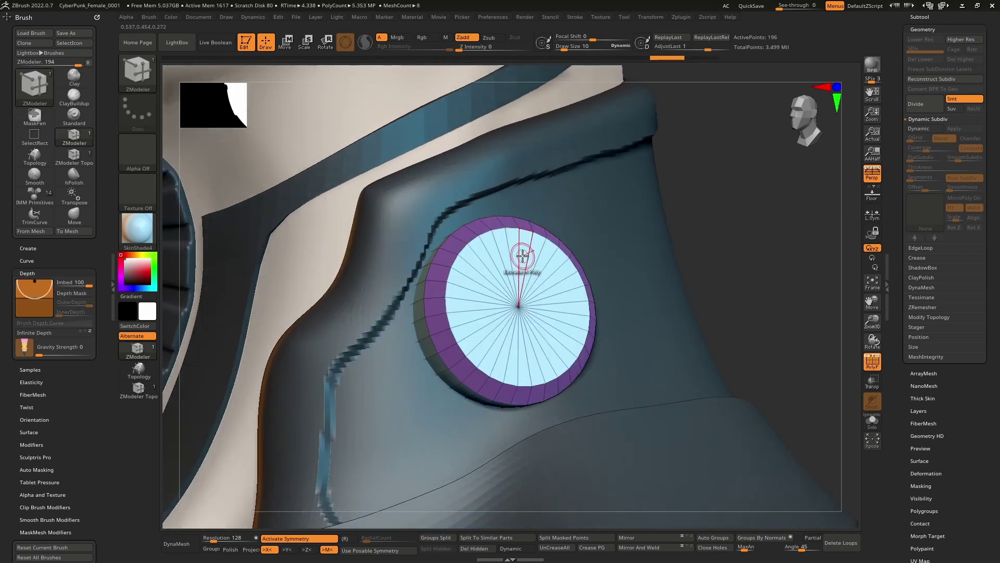
pyautogui.click(521, 246)
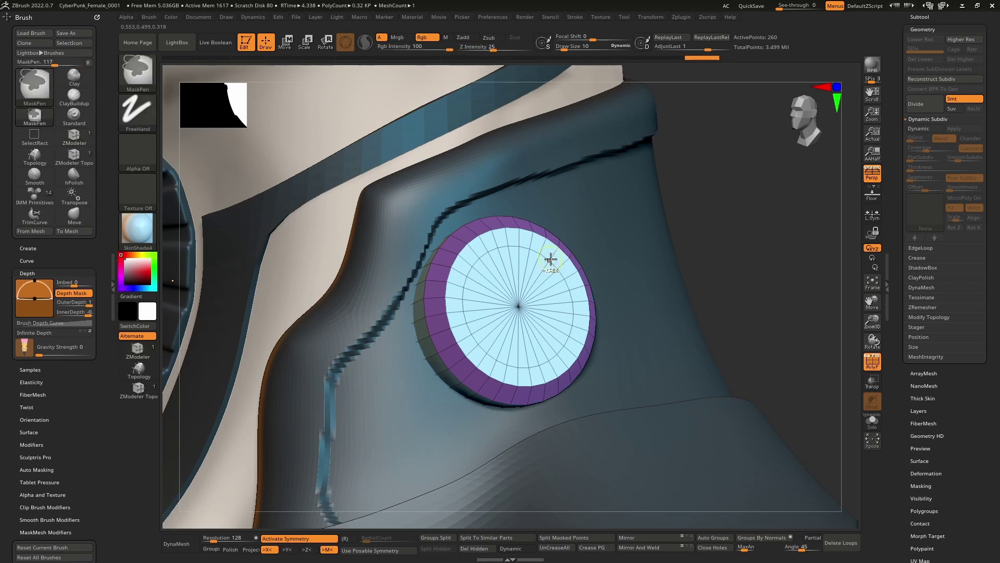
# Step: Combine all of the neck disc's faces into a single polygroup
pyautogui.hotkey('ctrl', 'w')
pyautogui.keyDown('ctrl'); pyautogui.moveTo(536, 285); pyautogui.dragTo(530, 338, button='right'); pyautogui.keyUp('ctrl')
pyautogui.moveTo(531, 338)
pyautogui.mouseDown()
pyautogui.moveTo(509, 305)
pyautogui.moveTo(547, 286)
pyautogui.moveTo(453, 370)
pyautogui.moveTo(561, 356)
pyautogui.moveTo(563, 339)
pyautogui.moveTo(471, 391)
pyautogui.moveTo(489, 298)
pyautogui.moveTo(557, 299)
pyautogui.moveTo(475, 282)
pyautogui.moveTo(490, 299)
pyautogui.mouseUp()
pyautogui.moveTo(490, 299); pyautogui.dragTo(504, 270, button='right')
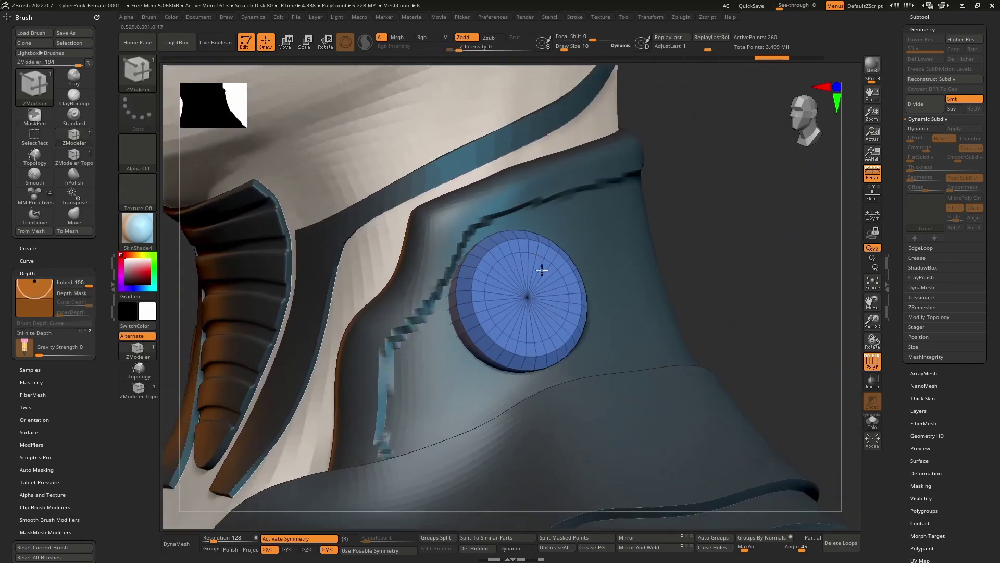
pyautogui.moveTo(513, 292); pyautogui.dragTo(558, 282, button='right')
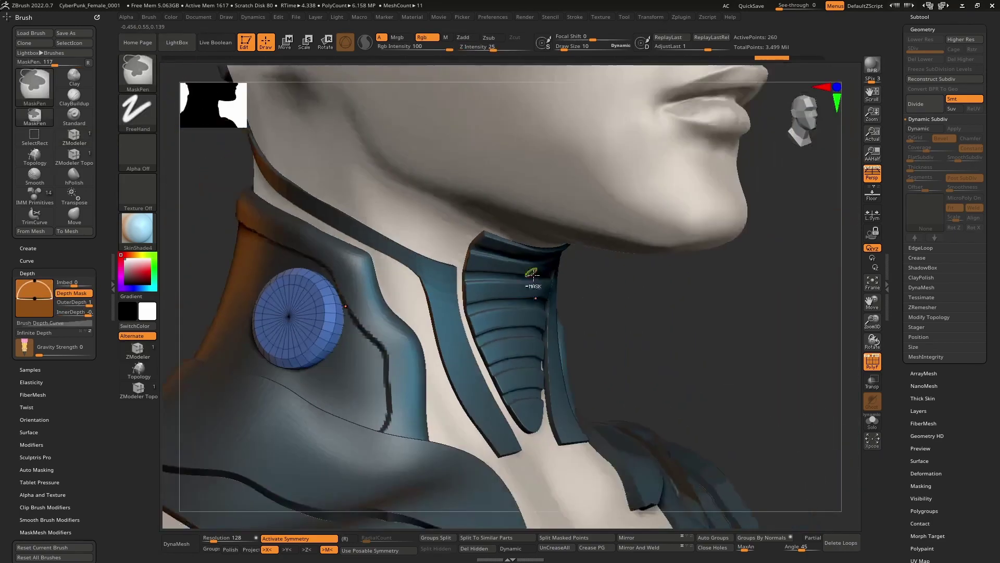
pyautogui.moveTo(521, 291)
pyautogui.mouseDown(button='right')
pyautogui.moveTo(552, 312)
pyautogui.moveTo(545, 338)
pyautogui.moveTo(515, 330)
pyautogui.mouseUp(button='right')
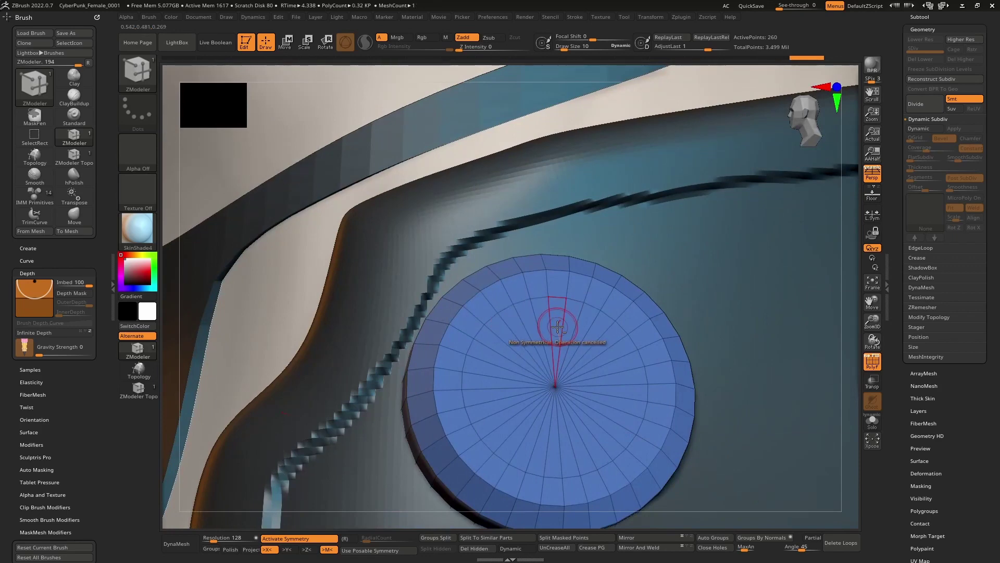
# Step: Quick-save the project, mark the inner circle of faces on the disc and extrude them inward as a round recess
pyautogui.moveTo(558, 327); pyautogui.dragTo(638, 523, button='right')
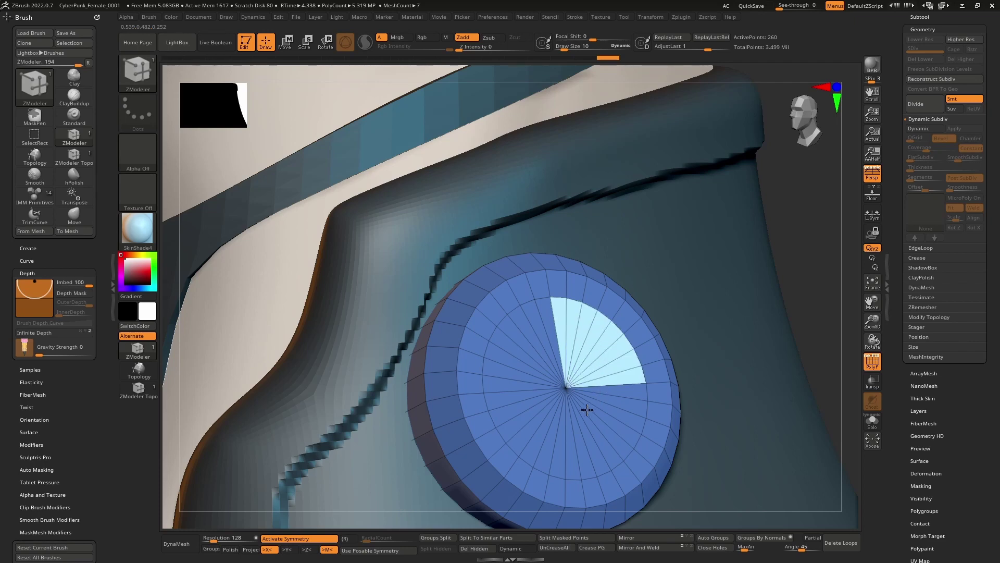
pyautogui.click(758, 8)
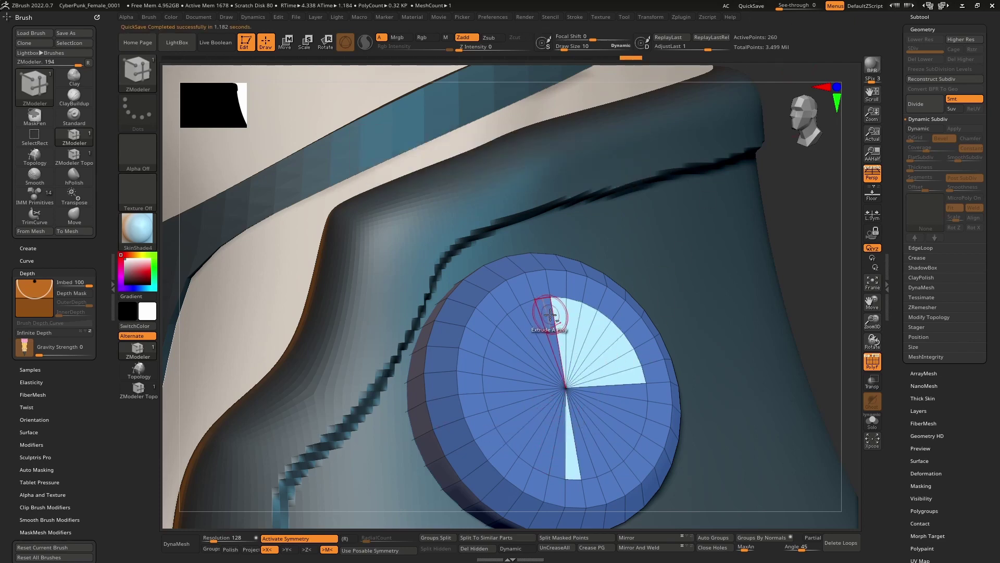
pyautogui.moveTo(551, 315)
pyautogui.mouseDown()
pyautogui.moveTo(521, 325)
pyautogui.moveTo(509, 379)
pyautogui.moveTo(536, 415)
pyautogui.moveTo(567, 447)
pyautogui.moveTo(619, 399)
pyautogui.mouseUp()
pyautogui.moveTo(589, 371); pyautogui.dragTo(603, 364, button='right')
pyautogui.moveTo(606, 363); pyautogui.dragTo(597, 363)
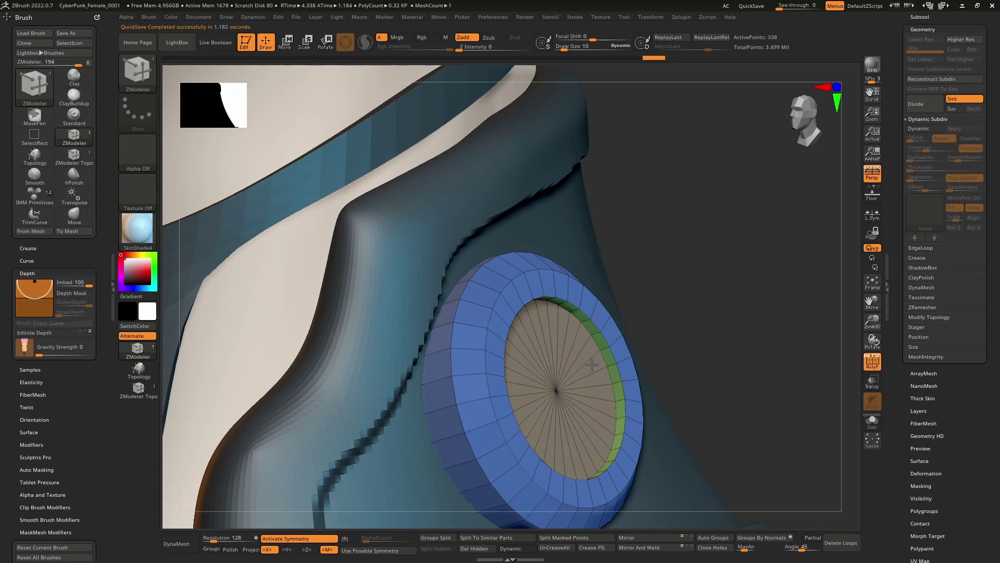
# Step: Insert an edge loop on the recess floor and extrude the faces inside it outward as a raised central boss
pyautogui.moveTo(586, 367); pyautogui.dragTo(584, 363, button='right')
pyautogui.click(581, 360)
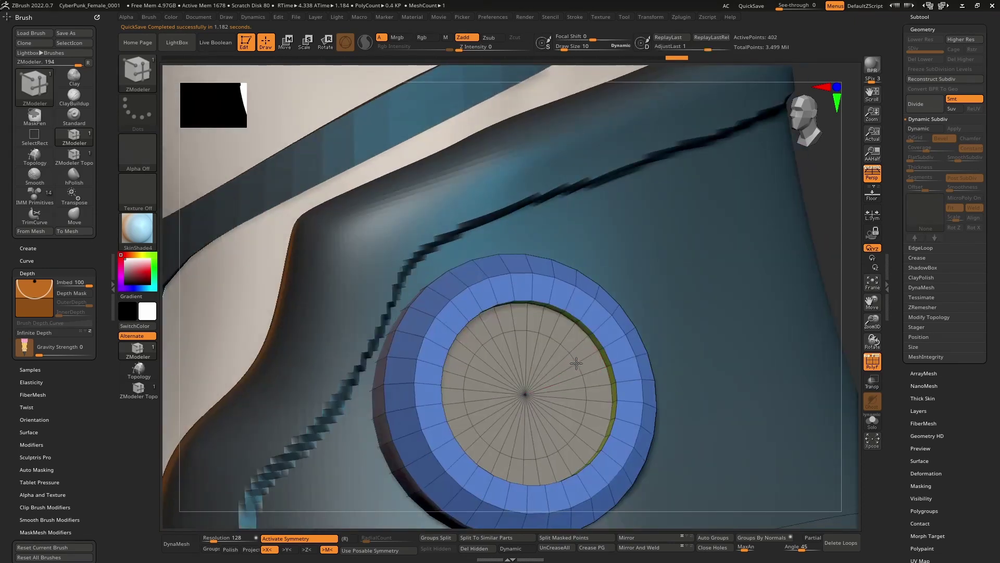
pyautogui.moveTo(575, 385)
pyautogui.mouseDown()
pyautogui.moveTo(531, 359)
pyautogui.moveTo(477, 402)
pyautogui.moveTo(564, 408)
pyautogui.mouseUp()
pyautogui.moveTo(522, 363)
pyautogui.keyDown('alt'); pyautogui.mouseDown()
pyautogui.moveTo(507, 357)
pyautogui.moveTo(520, 358)
pyautogui.mouseUp(); pyautogui.keyUp('alt')
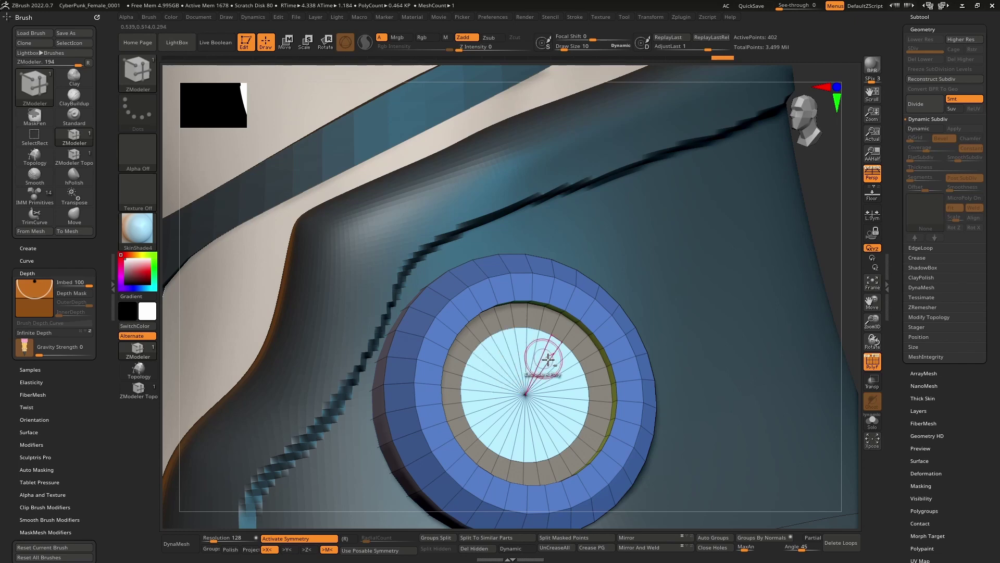
pyautogui.moveTo(542, 357); pyautogui.dragTo(578, 402, button='right')
pyautogui.moveTo(579, 402); pyautogui.dragTo(492, 381)
# Step: Set the ZModeler edge action to Bevel, bevel the front edge of the central boss and turn off the polyframe display
pyautogui.press('space')
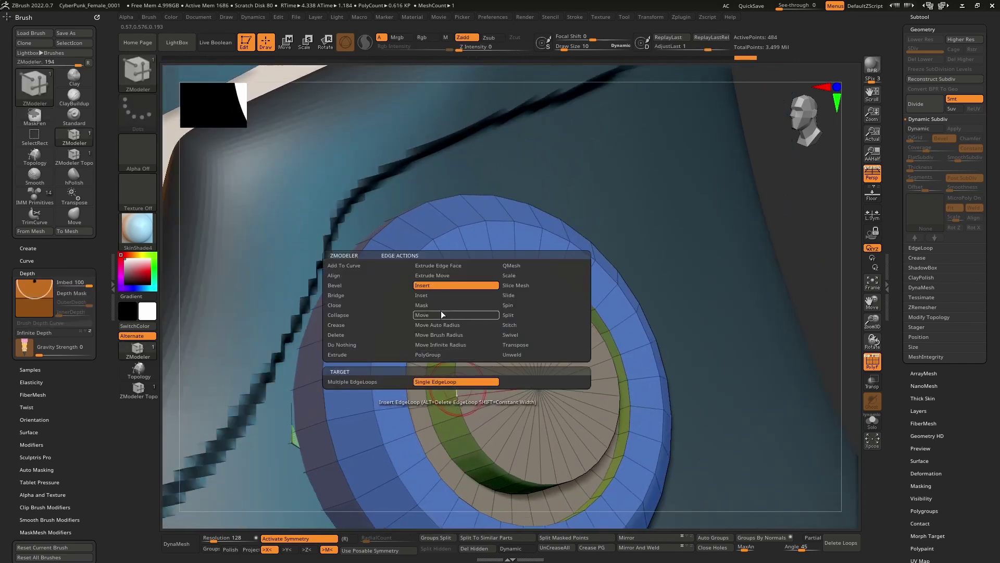
pyautogui.click(371, 286)
pyautogui.moveTo(454, 354); pyautogui.dragTo(493, 358)
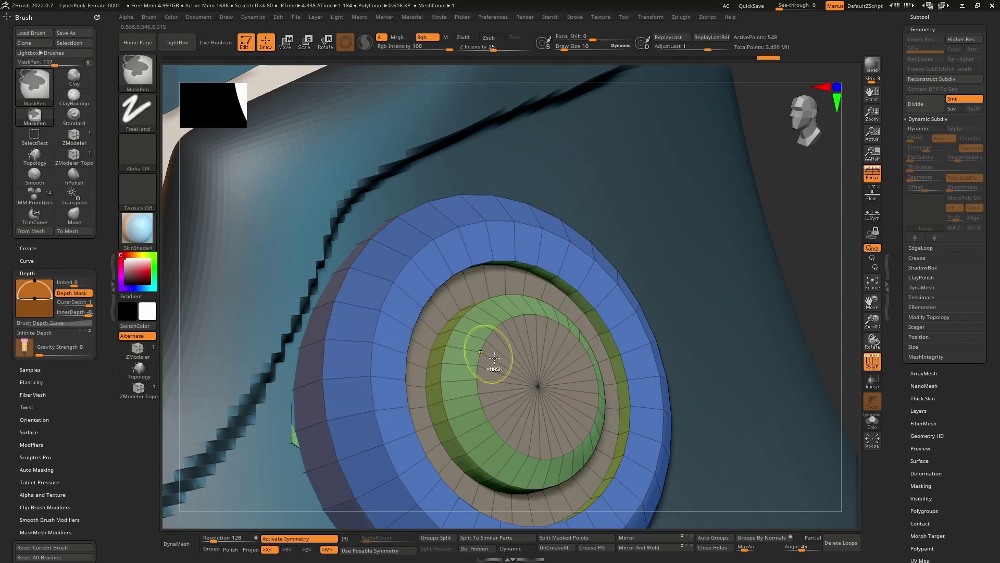
pyautogui.keyDown('ctrl'); pyautogui.moveTo(495, 358); pyautogui.dragTo(578, 273, button='right'); pyautogui.keyUp('ctrl')
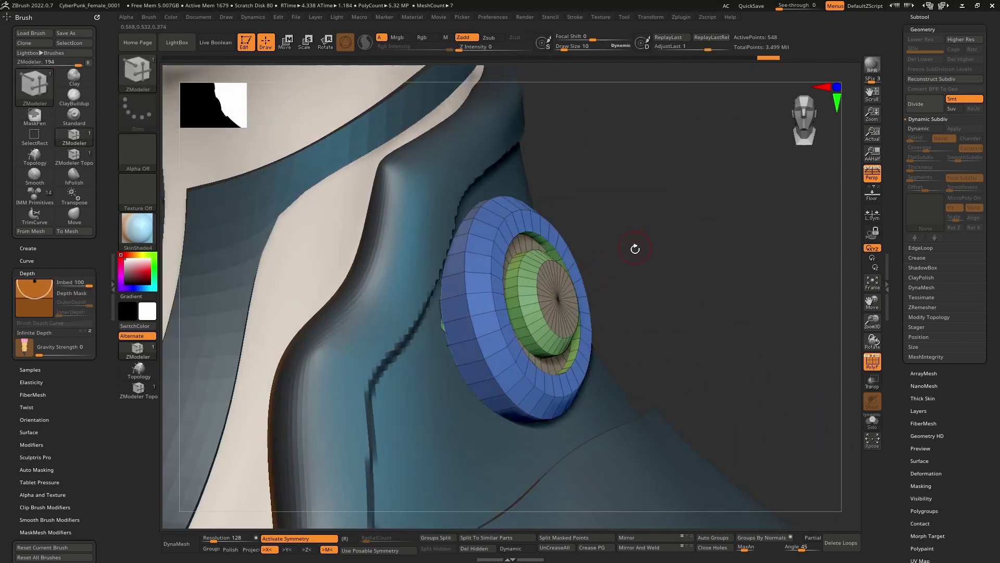
pyautogui.keyDown('ctrl'); pyautogui.moveTo(635, 248); pyautogui.dragTo(665, 207, button='right'); pyautogui.keyUp('ctrl')
pyautogui.click(878, 367)
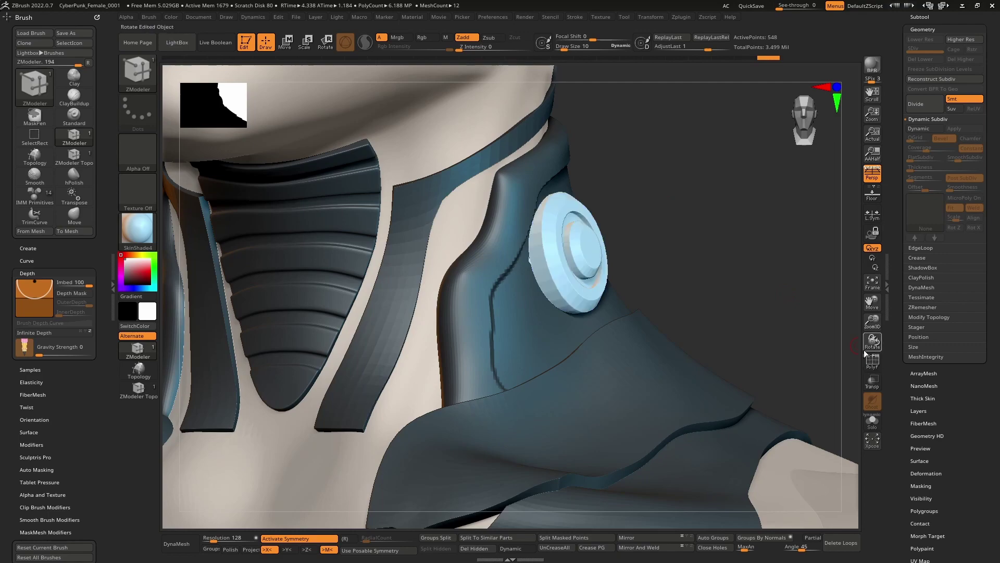
# Step: Examine the detailed disc on the neck cover in relation to the head and ear pieces
pyautogui.keyDown('ctrl'); pyautogui.moveTo(655, 360); pyautogui.dragTo(636, 258, button='right'); pyautogui.keyUp('ctrl')
pyautogui.moveTo(636, 257); pyautogui.dragTo(618, 283, button='right')
pyautogui.keyDown('ctrl'); pyautogui.moveTo(580, 206); pyautogui.dragTo(527, 302, button='right'); pyautogui.keyUp('ctrl')
pyautogui.moveTo(525, 160); pyautogui.dragTo(578, 221, button='right')
pyautogui.moveTo(577, 222); pyautogui.dragTo(557, 269, button='right')
pyautogui.keyDown('alt'); pyautogui.moveTo(557, 269); pyautogui.dragTo(532, 171, button='right'); pyautogui.keyUp('alt')
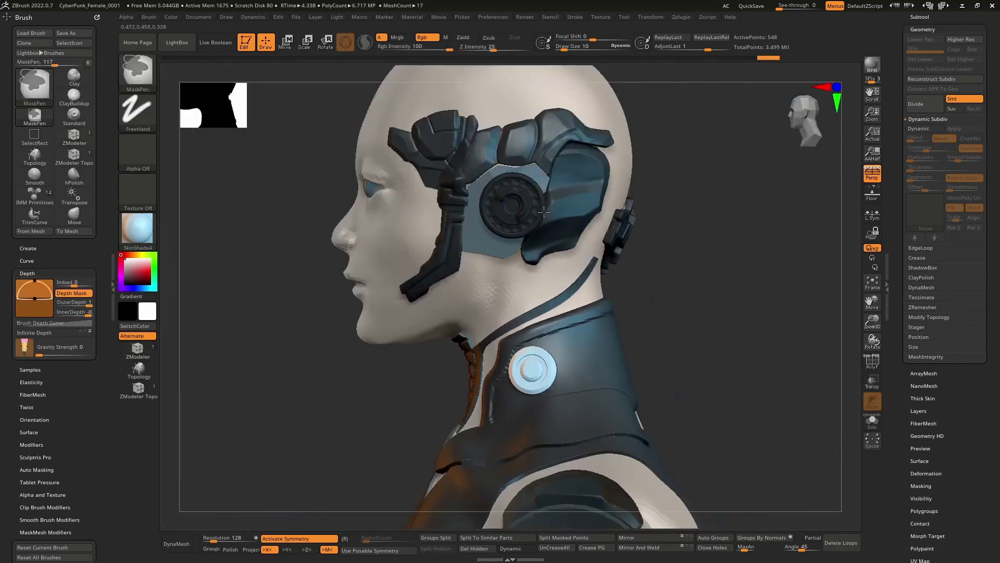
pyautogui.keyDown('alt'); pyautogui.moveTo(526, 292); pyautogui.dragTo(592, 371, button='right'); pyautogui.keyUp('alt')
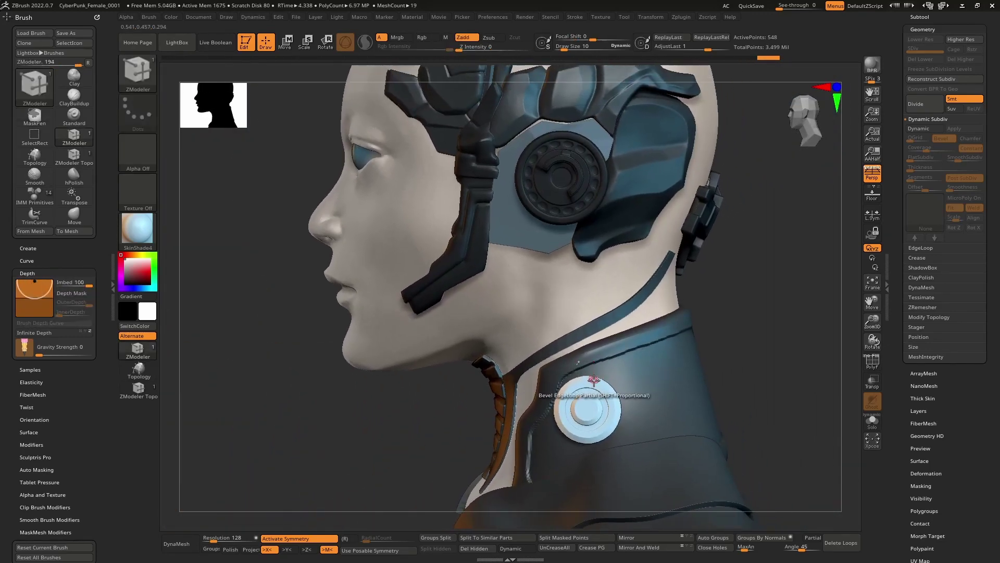
# Step: Try the IMM Basic brush, switch to IMM Curve and browse its insert meshes
pyautogui.click(138, 76)
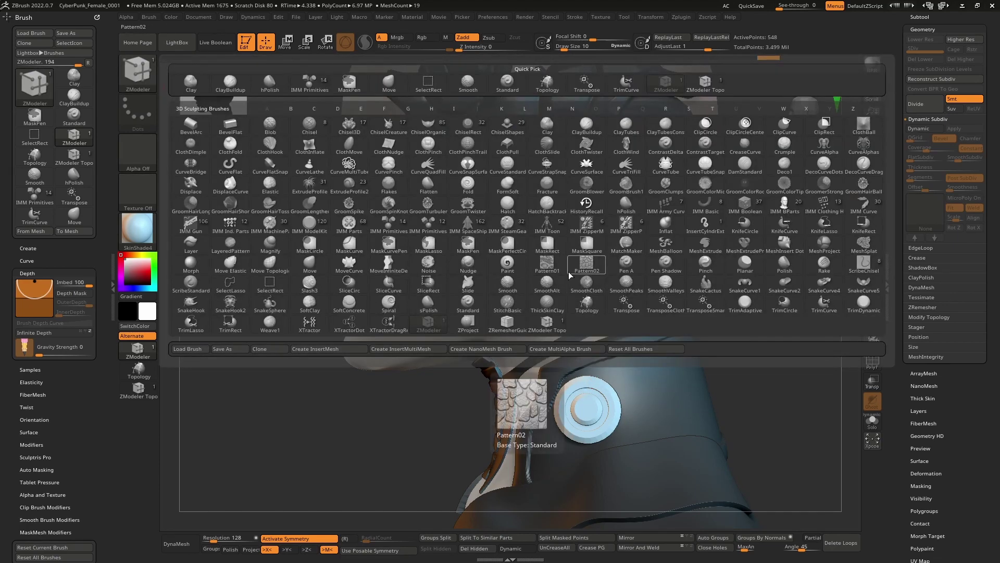
pyautogui.click(709, 204)
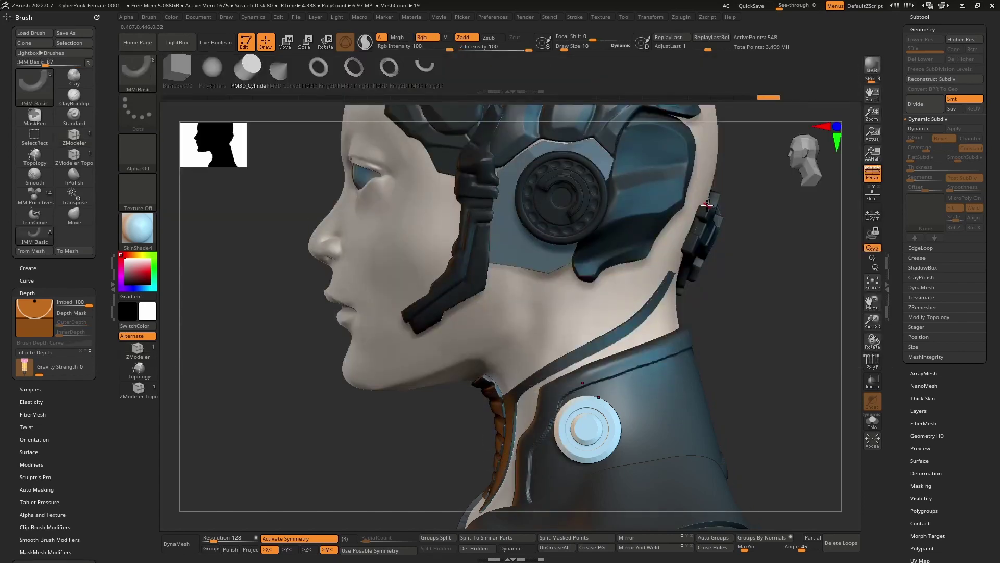
pyautogui.click(148, 73)
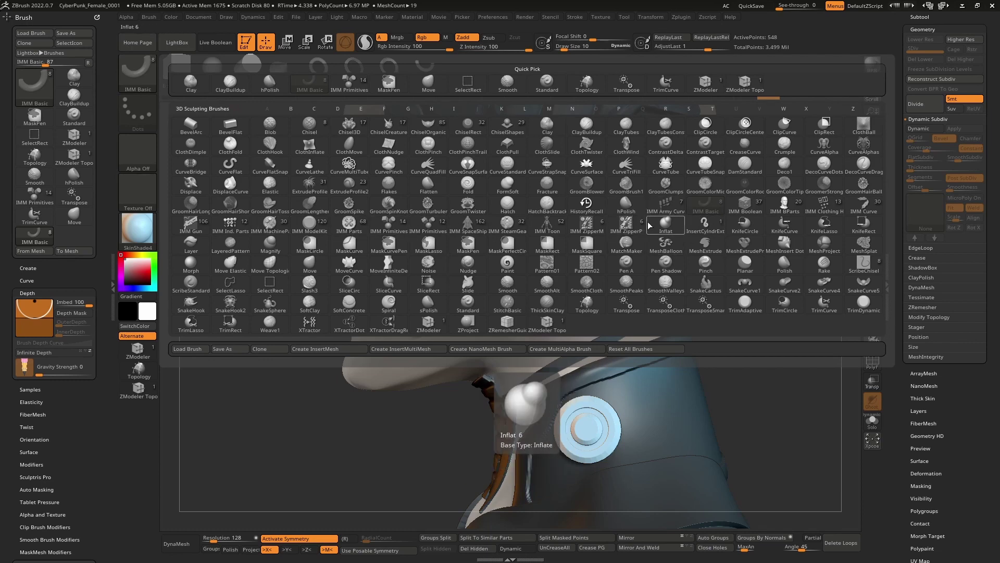
pyautogui.click(865, 205)
pyautogui.moveTo(603, 74); pyautogui.dragTo(446, 70)
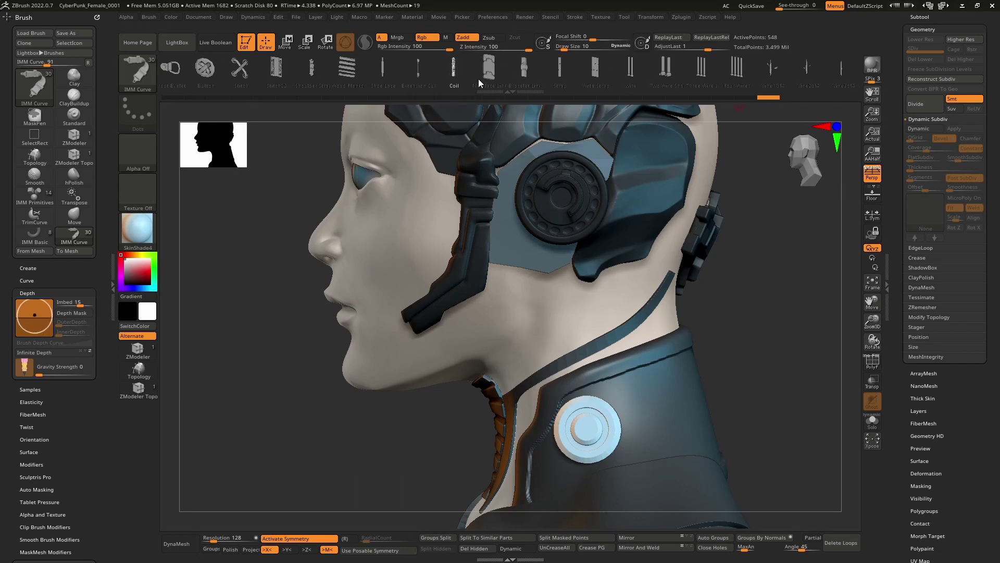
pyautogui.moveTo(539, 72); pyautogui.dragTo(422, 83)
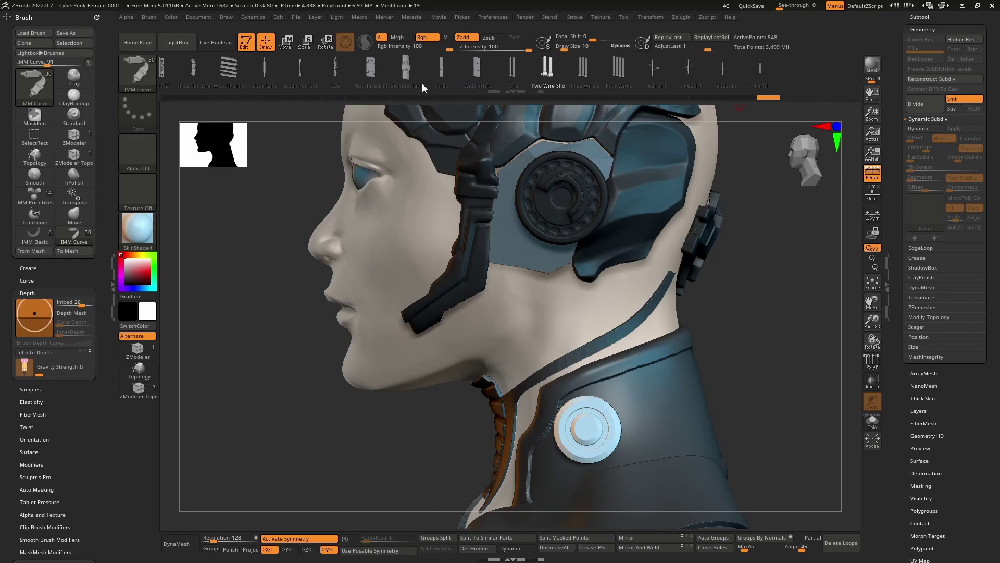
pyautogui.click(722, 71)
pyautogui.click(652, 71)
pyautogui.moveTo(460, 77); pyautogui.dragTo(493, 101)
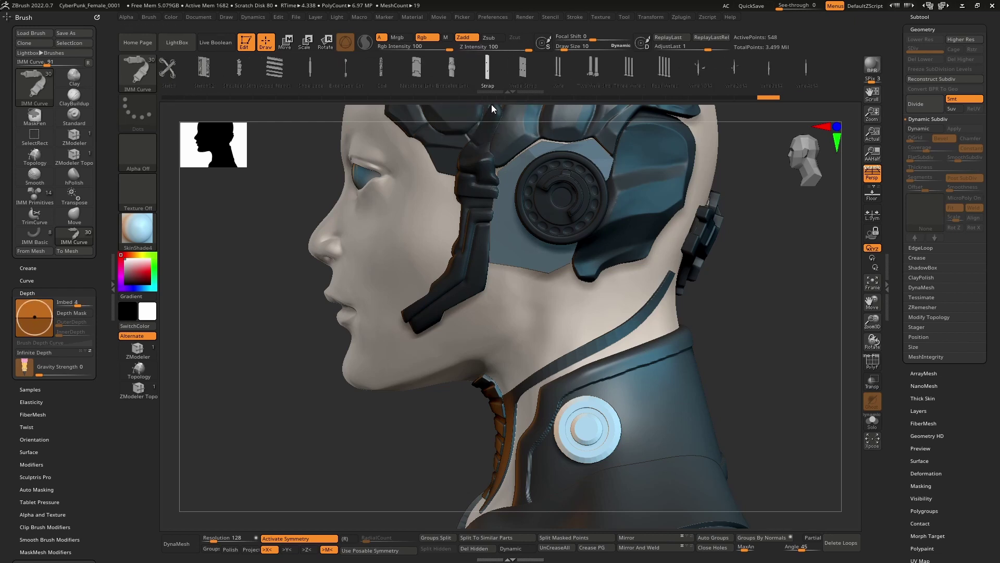
# Step: Restore the disc's latest state in the undo history and choose the Coil insert mesh of the IMM Curve brush
pyautogui.click(488, 98)
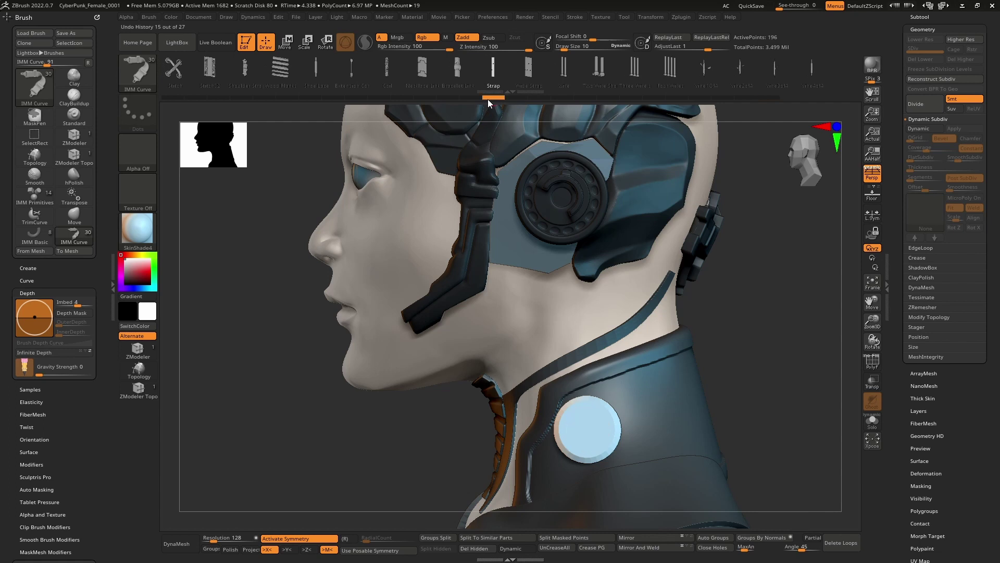
pyautogui.click(773, 97)
pyautogui.moveTo(789, 83); pyautogui.dragTo(836, 112)
pyautogui.click(492, 73)
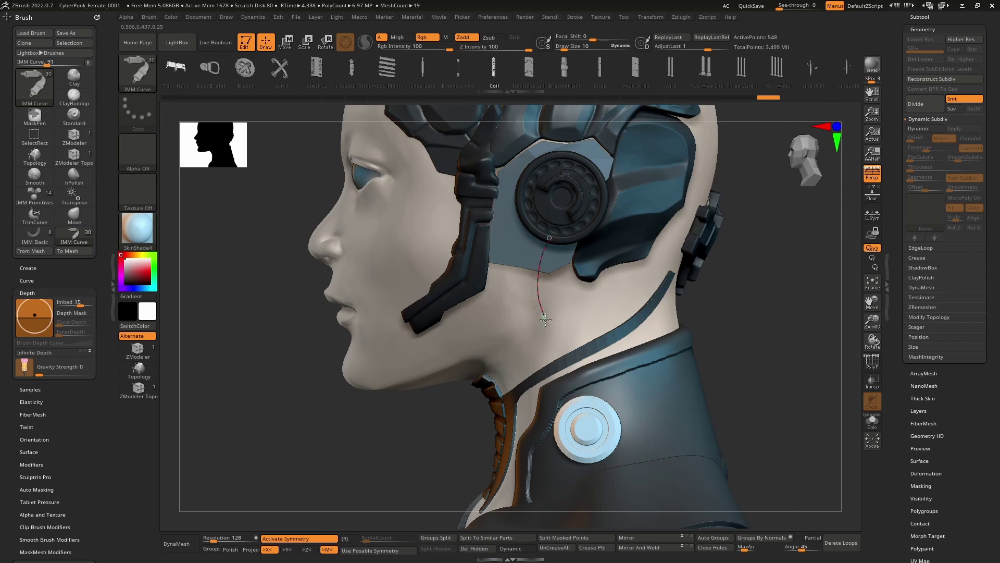
# Step: Try to draw a Coil cable from the round ear piece down to the neck disc, undoing each attempt
pyautogui.moveTo(605, 405); pyautogui.dragTo(607, 402)
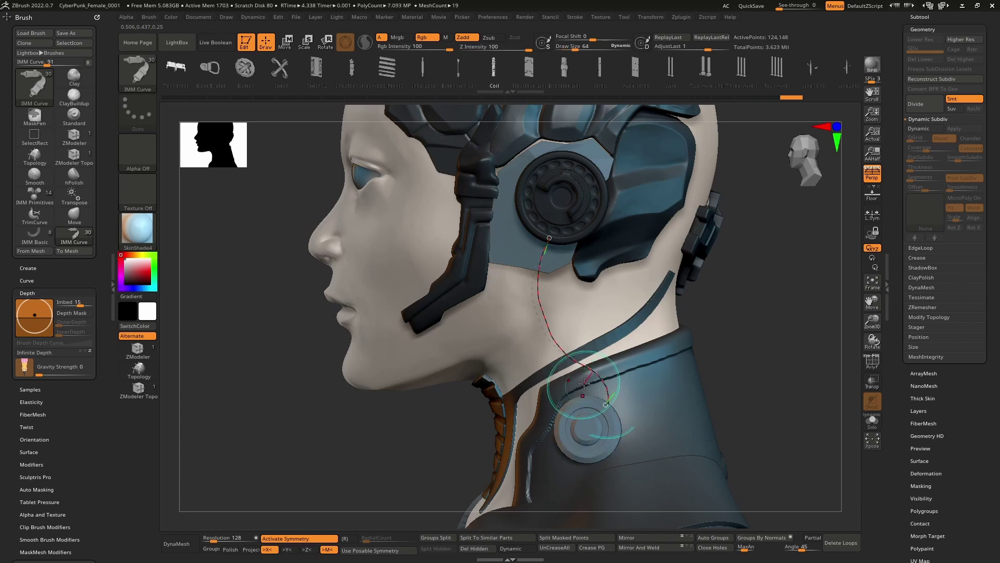
pyautogui.moveTo(584, 389)
pyautogui.mouseDown(button='right')
pyautogui.moveTo(631, 370)
pyautogui.moveTo(596, 337)
pyautogui.moveTo(586, 372)
pyautogui.moveTo(587, 343)
pyautogui.mouseUp(button='right')
pyautogui.hotkey('ctrl', 'z')
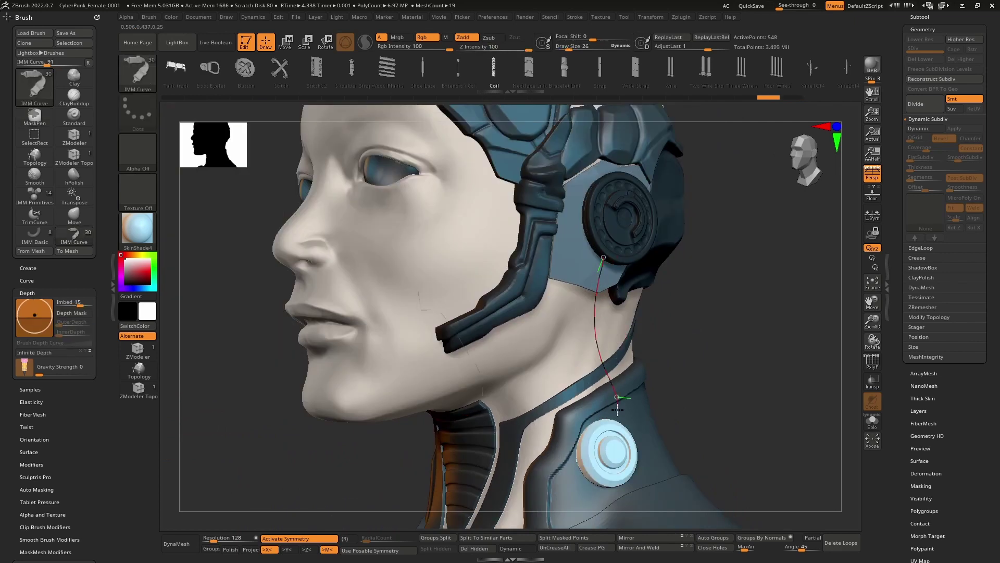
pyautogui.moveTo(616, 422); pyautogui.dragTo(619, 428)
pyautogui.moveTo(612, 393)
pyautogui.mouseDown(button='right')
pyautogui.moveTo(452, 384)
pyautogui.moveTo(587, 350)
pyautogui.moveTo(574, 266)
pyautogui.mouseUp(button='right')
pyautogui.hotkey('ctrl', 'z')
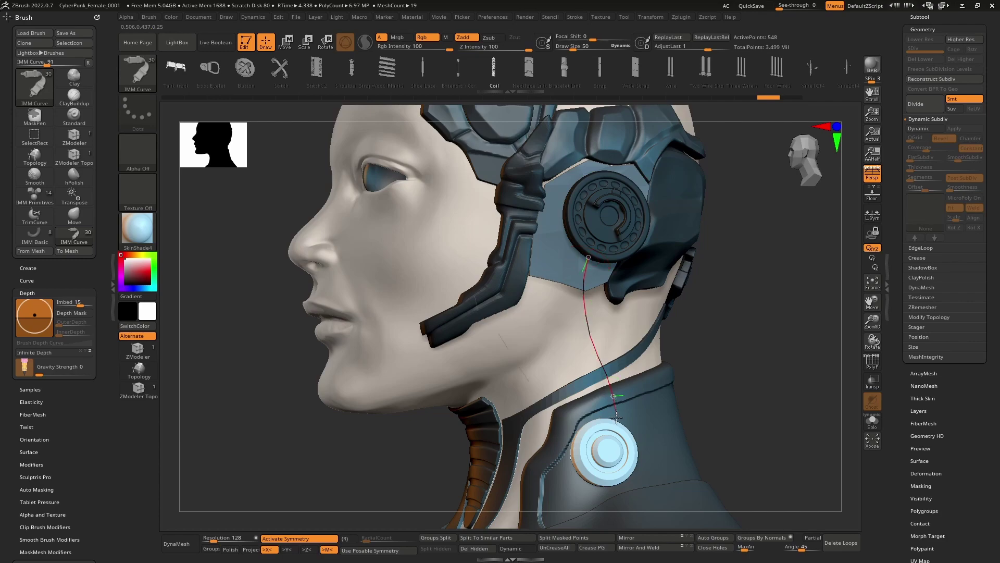
# Step: Try the Coil cable between the ear piece and neck disc again at draw size 50 and undo it
pyautogui.moveTo(616, 417); pyautogui.dragTo(617, 421)
pyautogui.moveTo(593, 384)
pyautogui.mouseDown(button='right')
pyautogui.moveTo(516, 384)
pyautogui.moveTo(607, 384)
pyautogui.mouseUp(button='right')
pyautogui.keyDown('ctrl'); pyautogui.moveTo(607, 384); pyautogui.dragTo(604, 278, button='right'); pyautogui.keyUp('ctrl')
pyautogui.moveTo(703, 334)
pyautogui.mouseDown(button='right')
pyautogui.moveTo(721, 337)
pyautogui.moveTo(702, 333)
pyautogui.mouseUp(button='right')
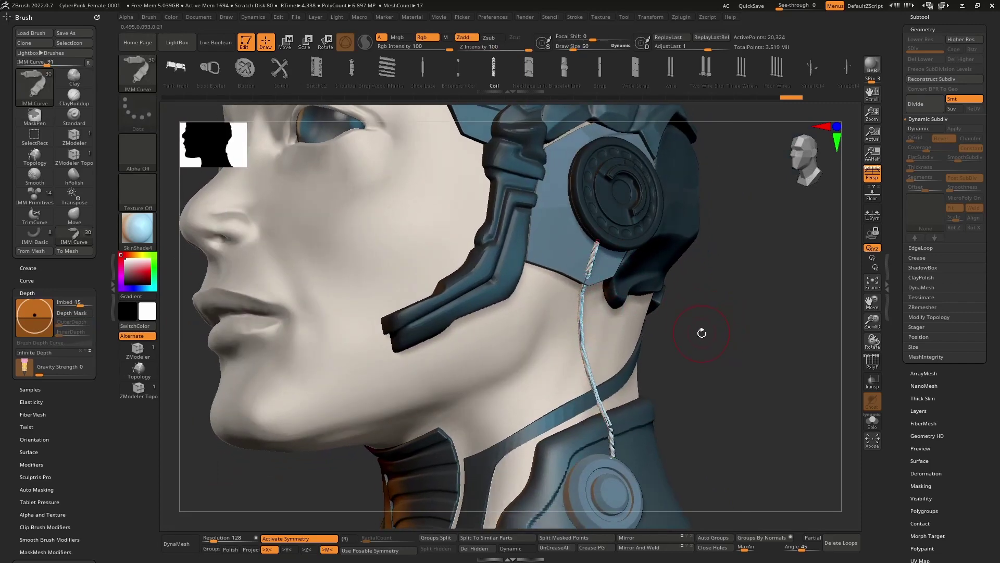
pyautogui.hotkey('ctrl', 'z')
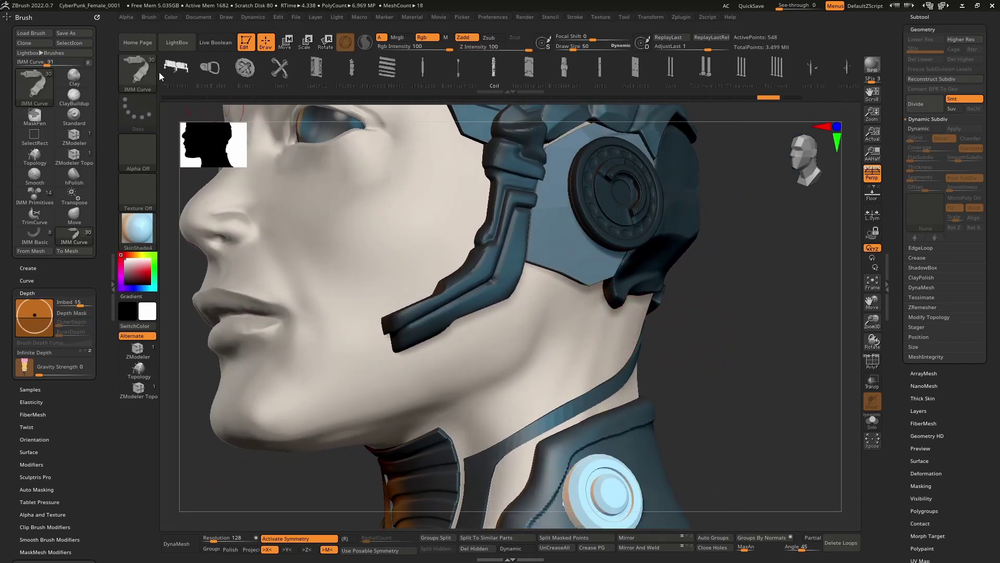
# Step: Switch to the CurveMultiTube brush and try drawing a tube from the ear piece to the neck disc with progressively smaller draw sizes
pyautogui.click(155, 75)
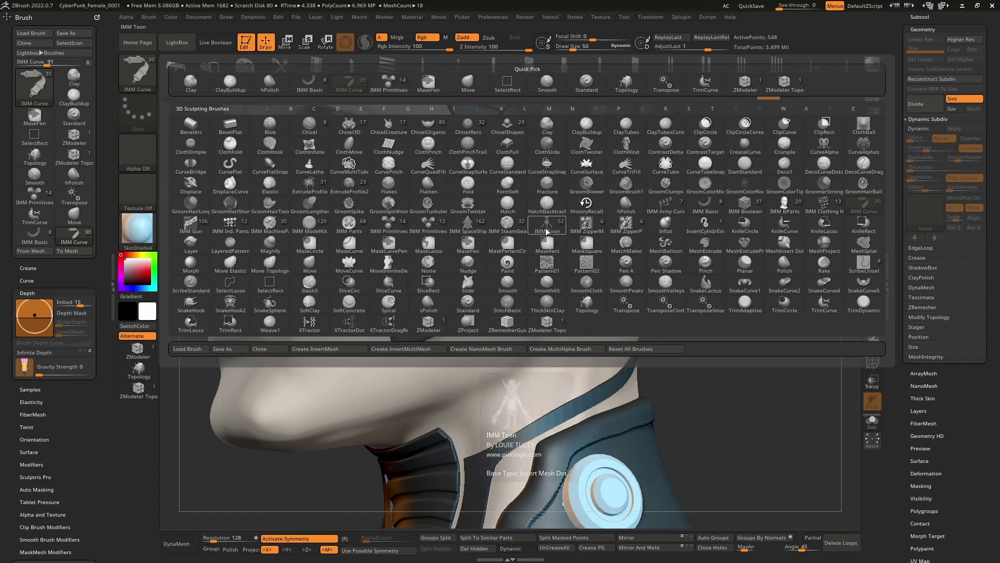
pyautogui.click(349, 165)
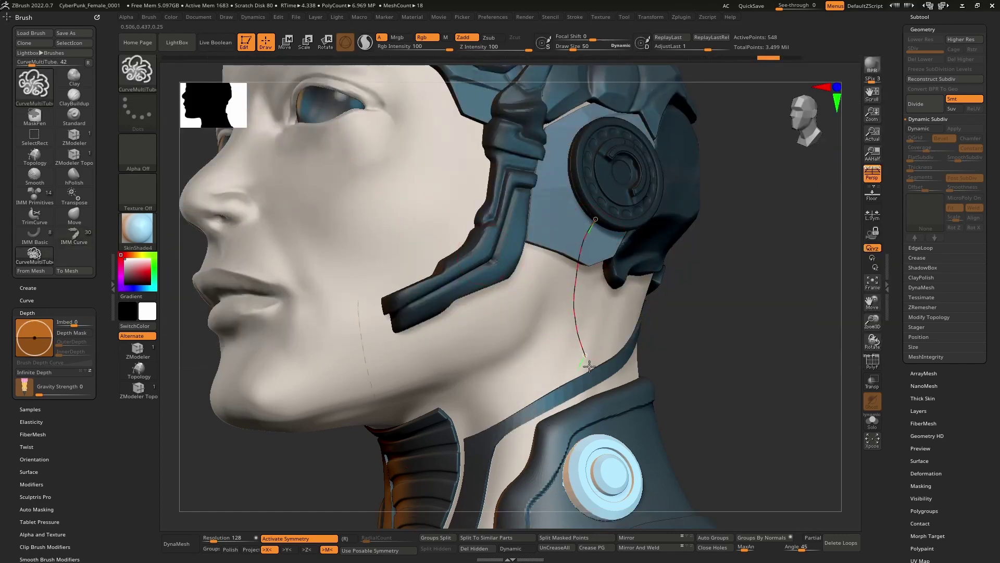
pyautogui.moveTo(609, 441); pyautogui.dragTo(609, 442)
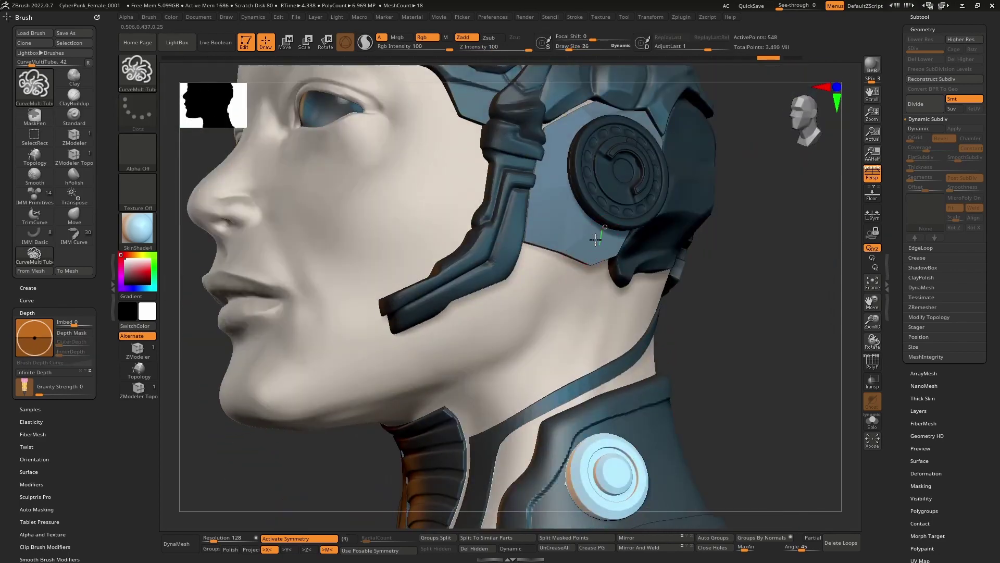
pyautogui.moveTo(626, 395); pyautogui.dragTo(626, 395)
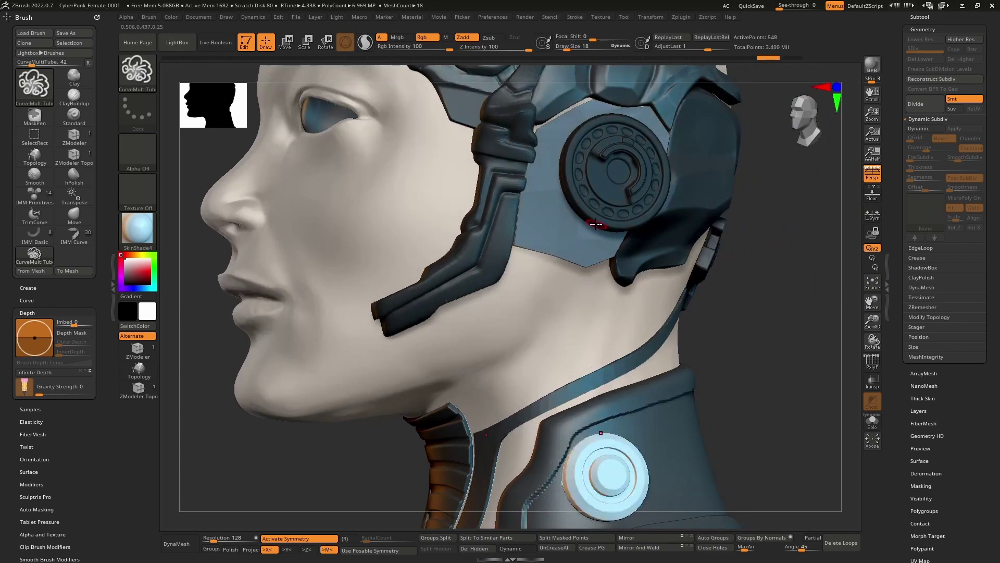
pyautogui.click(627, 425)
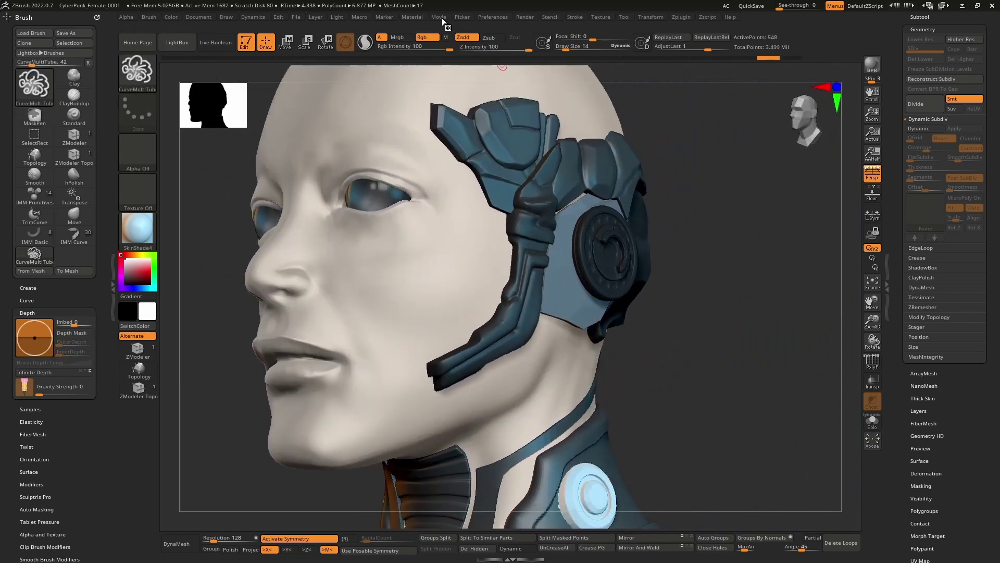
# Step: Set the picker depth to Cont Z, try a tube from the ear piece to the neck disc, and undo it
pyautogui.click(440, 18)
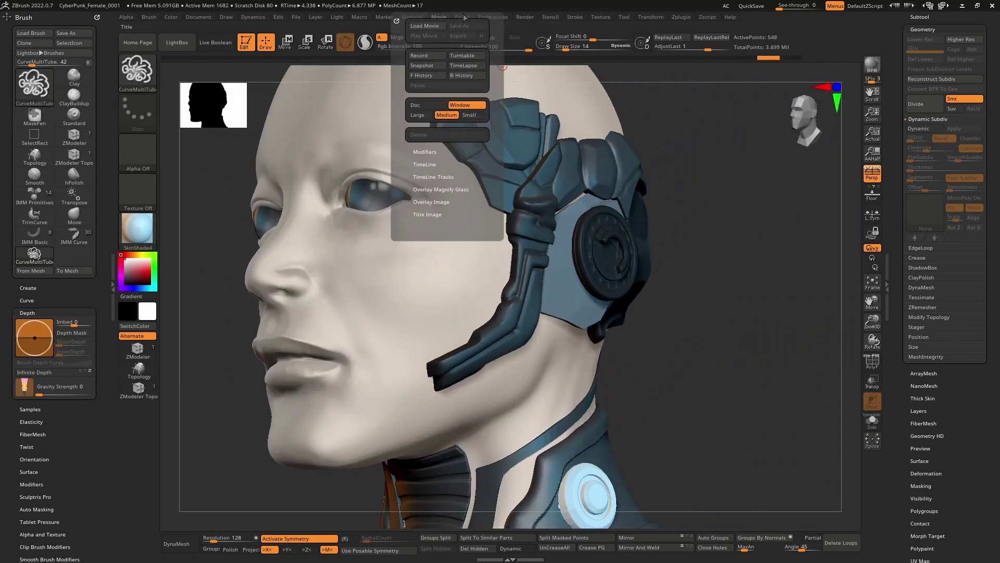
pyautogui.moveTo(464, 18)
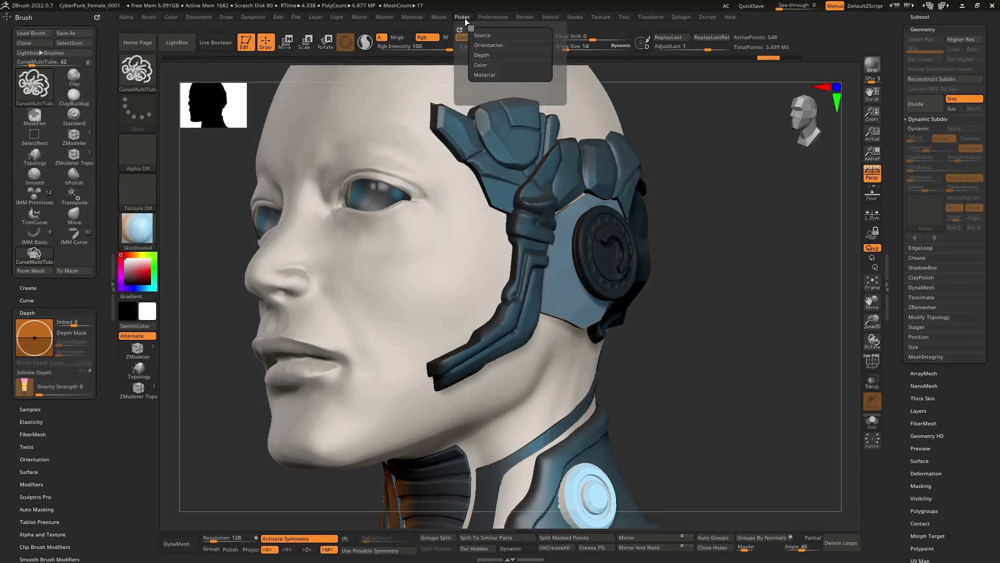
pyautogui.click(489, 55)
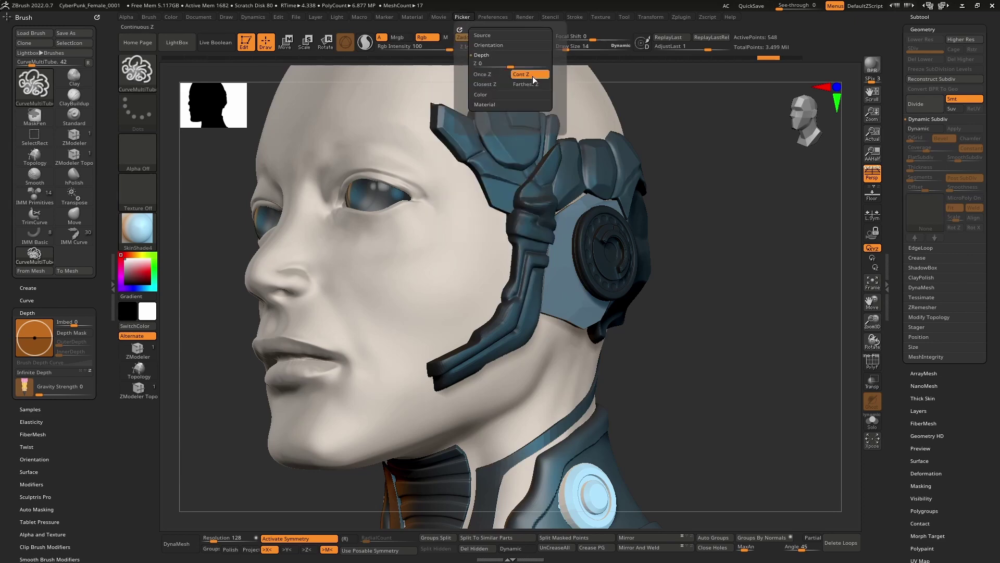
pyautogui.moveTo(540, 134); pyautogui.dragTo(540, 238, button='right')
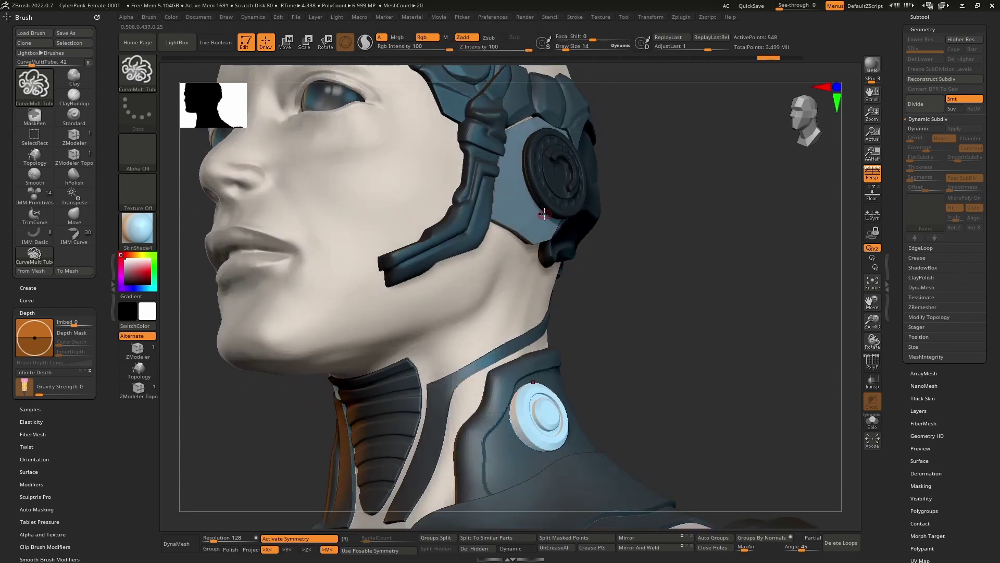
pyautogui.moveTo(537, 356); pyautogui.dragTo(536, 357)
pyautogui.moveTo(536, 357)
pyautogui.mouseDown(button='right')
pyautogui.moveTo(505, 373)
pyautogui.moveTo(565, 308)
pyautogui.mouseUp(button='right')
pyautogui.hotkey('ctrl', 'z')
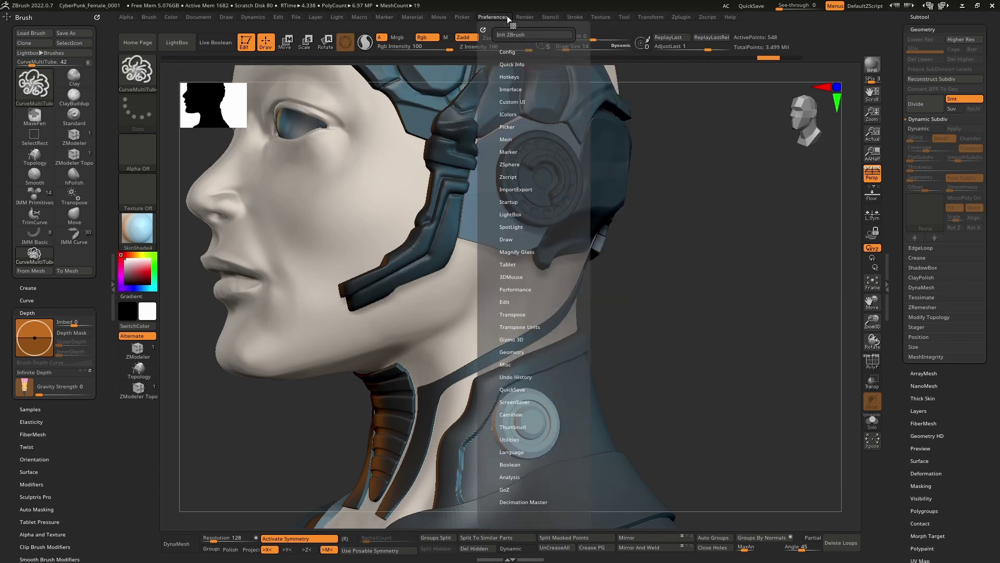
# Step: Set the picker depth to Once Z and draw a CurveMultiTube tube from the round ear piece down to the neck disc
pyautogui.moveTo(474, 21)
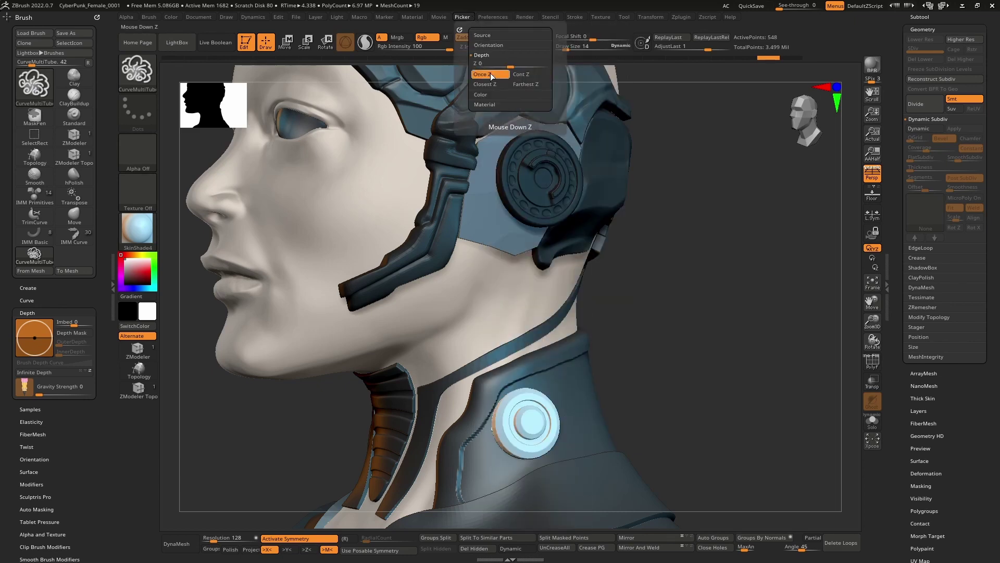
pyautogui.moveTo(537, 317); pyautogui.dragTo(529, 245, button='right')
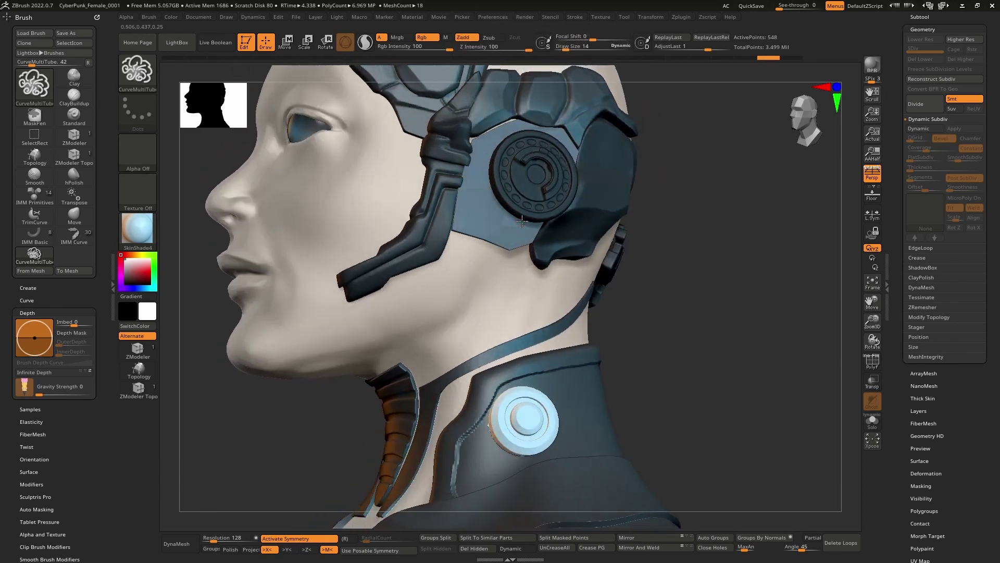
pyautogui.moveTo(532, 385)
pyautogui.mouseDown(button='right')
pyautogui.moveTo(547, 372)
pyautogui.moveTo(518, 388)
pyautogui.mouseUp(button='right')
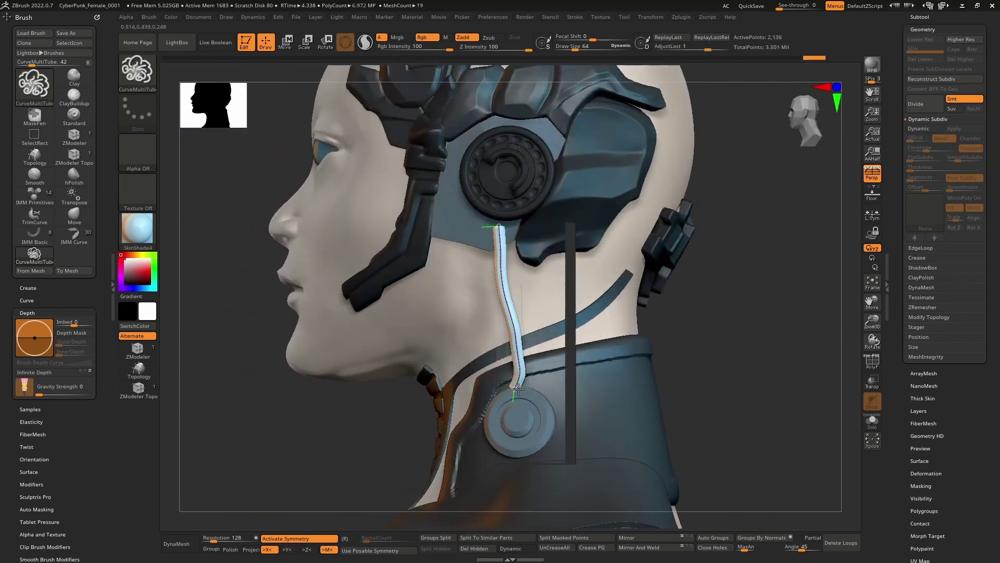
pyautogui.moveTo(517, 388); pyautogui.dragTo(545, 376)
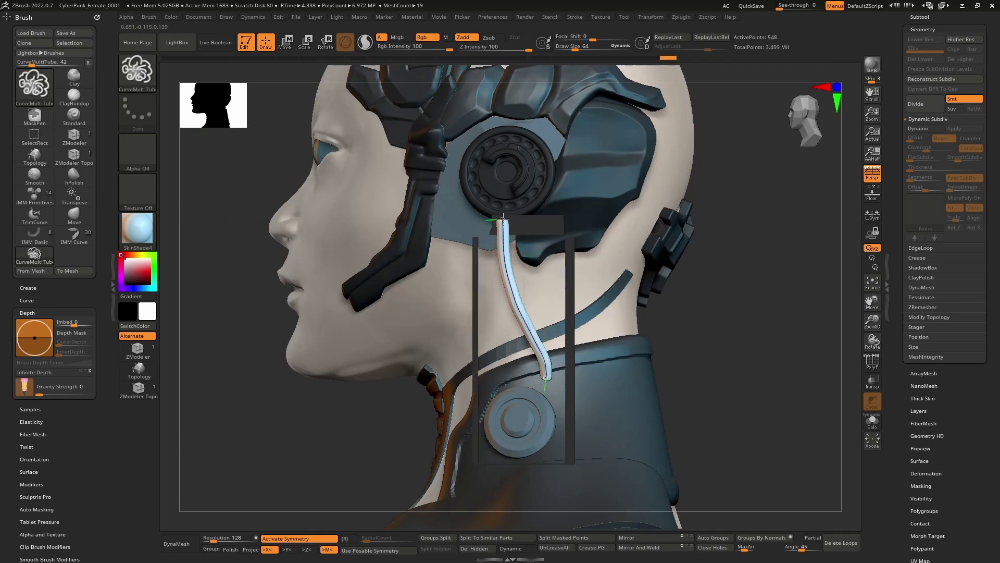
pyautogui.moveTo(504, 219); pyautogui.dragTo(526, 224, button='right')
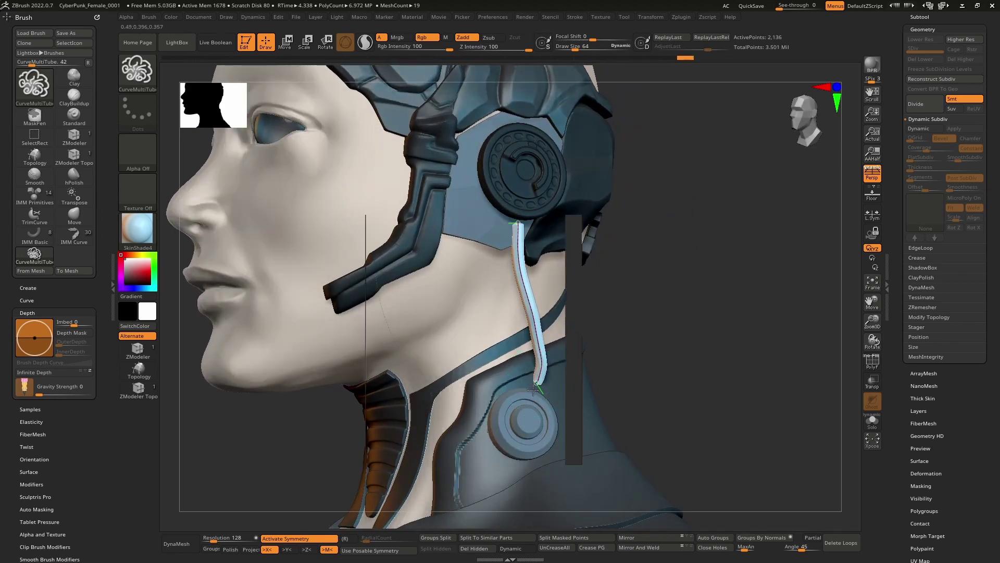
pyautogui.click(531, 399)
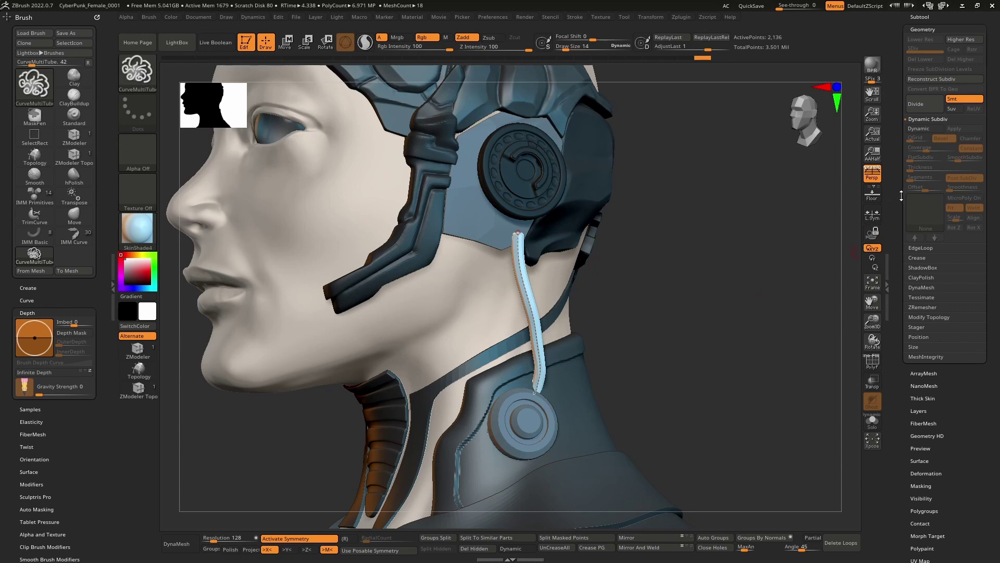
# Step: Enable Elastic curve editing and pull the tube's upper end up to the edge of the ear piece
pyautogui.scroll(5, 916, 308)
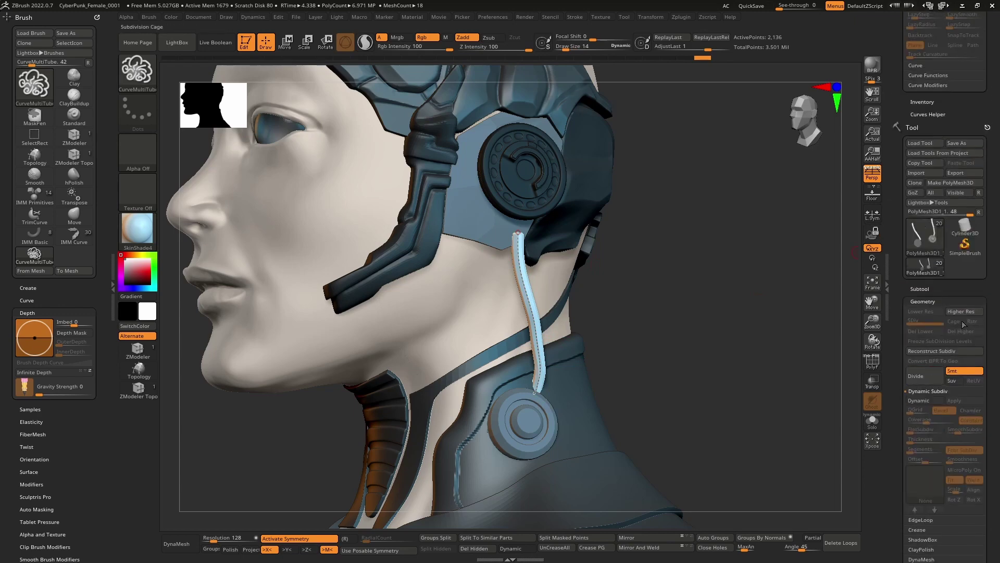
pyautogui.moveTo(896, 101); pyautogui.dragTo(899, 193)
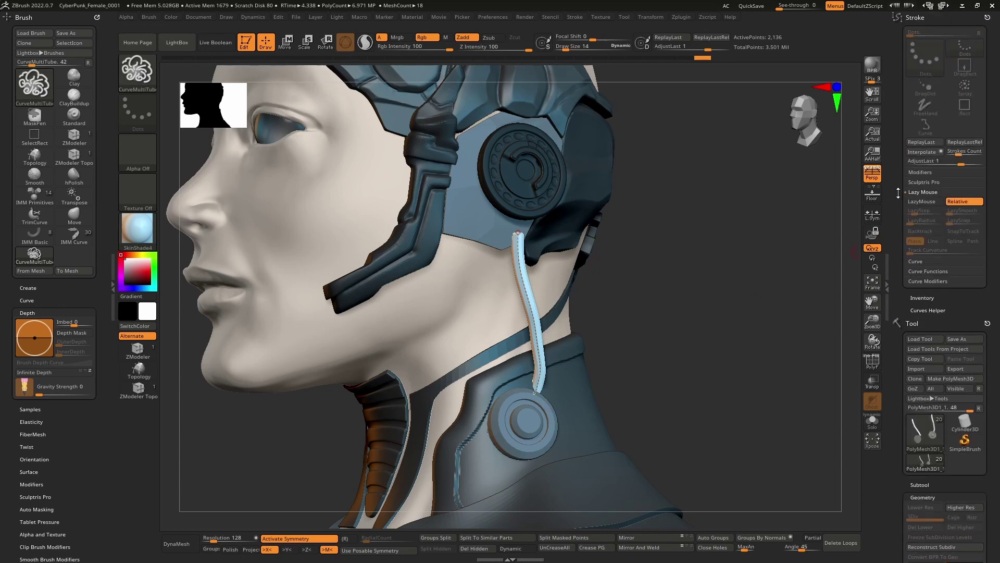
pyautogui.click(928, 261)
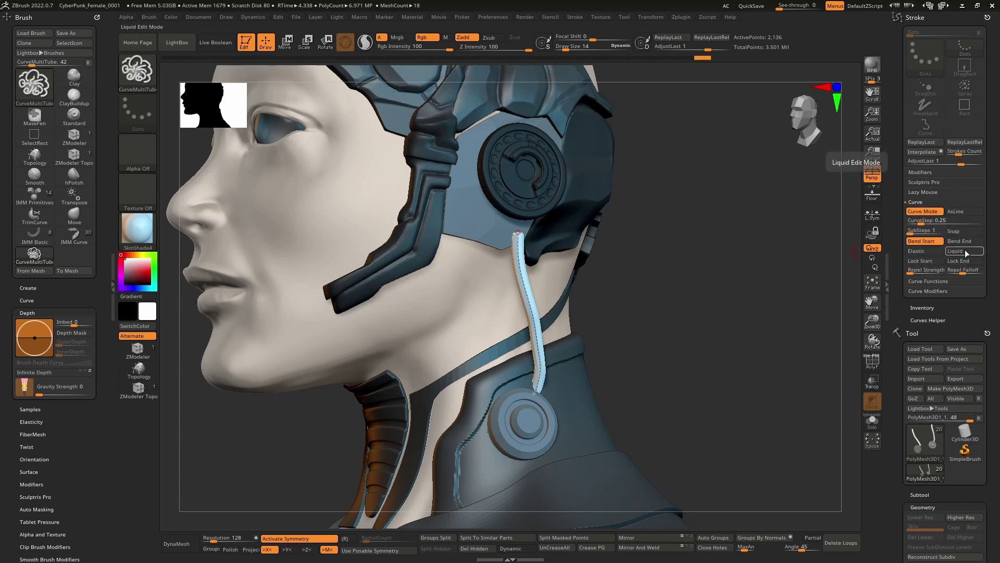
pyautogui.click(929, 250)
pyautogui.moveTo(517, 234); pyautogui.dragTo(519, 216)
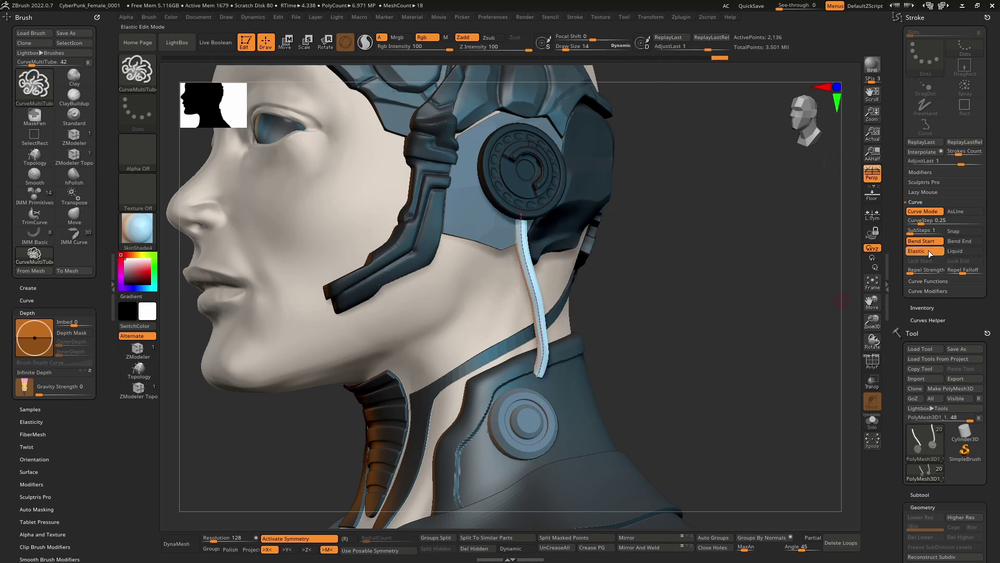
# Step: Turn off Elastic, try Lock Start and Liquid curve editing, and extend the tube's lower end to the neck disc
pyautogui.click(926, 251)
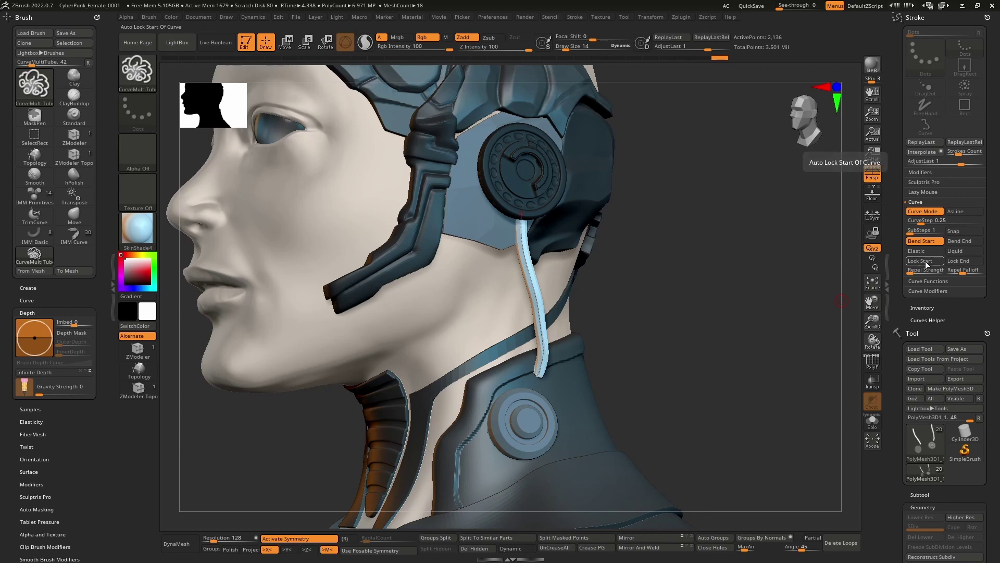
pyautogui.click(926, 261)
pyautogui.moveTo(539, 373); pyautogui.dragTo(530, 407)
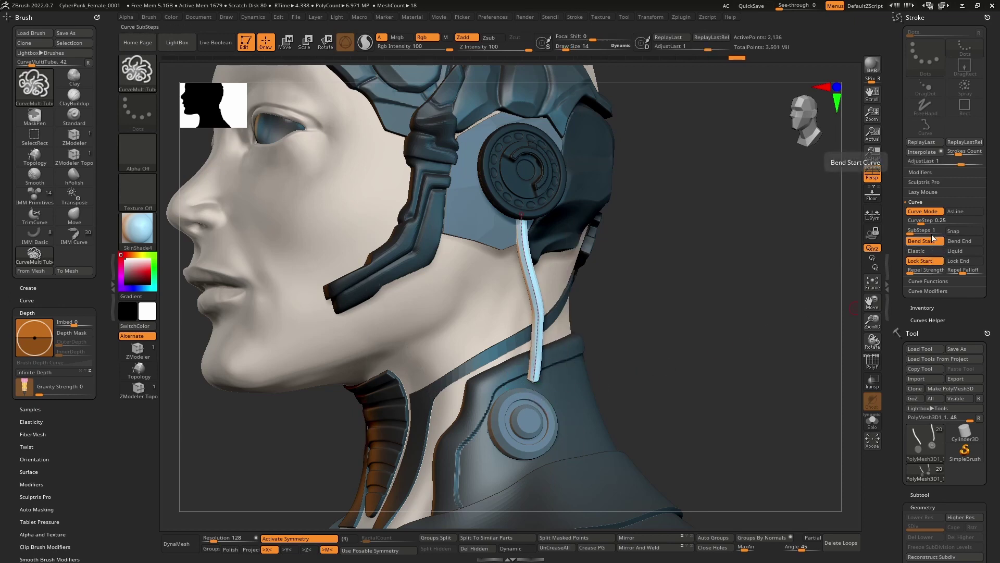
pyautogui.click(969, 252)
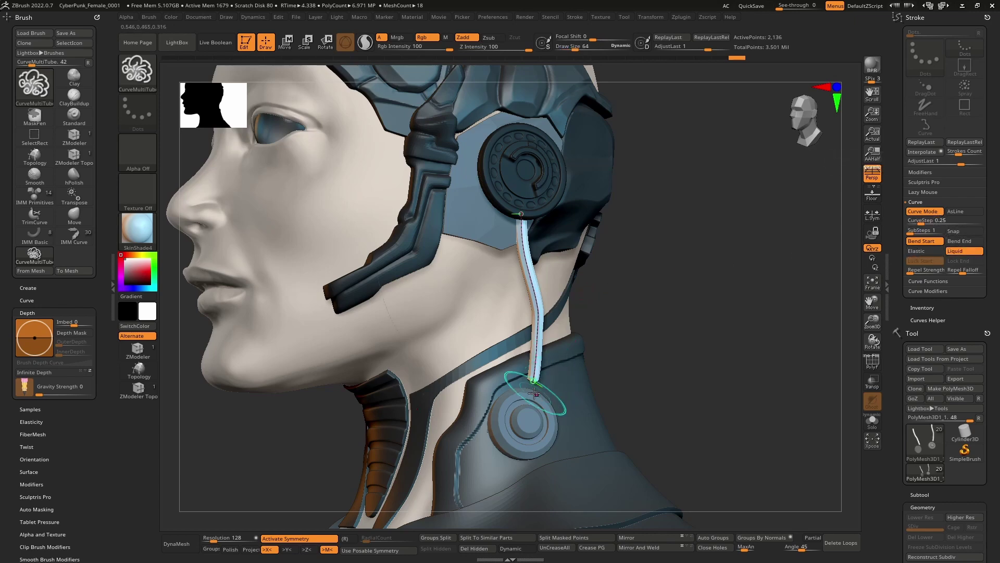
pyautogui.moveTo(534, 383); pyautogui.dragTo(536, 393)
pyautogui.moveTo(559, 302)
pyautogui.mouseDown(button='right')
pyautogui.moveTo(514, 324)
pyautogui.moveTo(552, 306)
pyautogui.mouseUp(button='right')
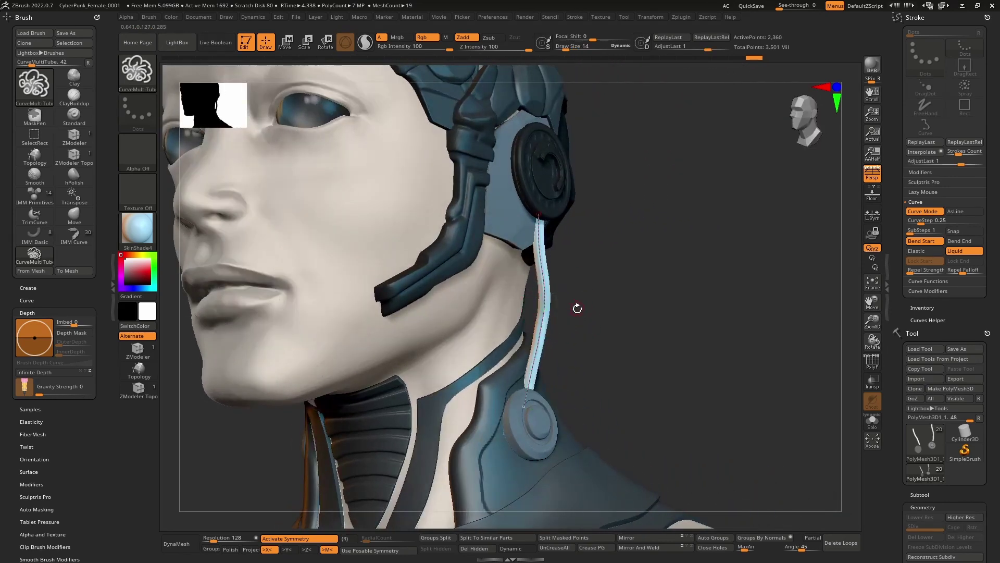
# Step: Reduce the draw size and adjust the curve at the middle of the tube
pyautogui.press('[')
pyautogui.press('[')
pyautogui.press('[')
pyautogui.moveTo(546, 314)
pyautogui.mouseDown()
pyautogui.moveTo(532, 316)
pyautogui.moveTo(553, 319)
pyautogui.mouseUp()
pyautogui.click(548, 319)
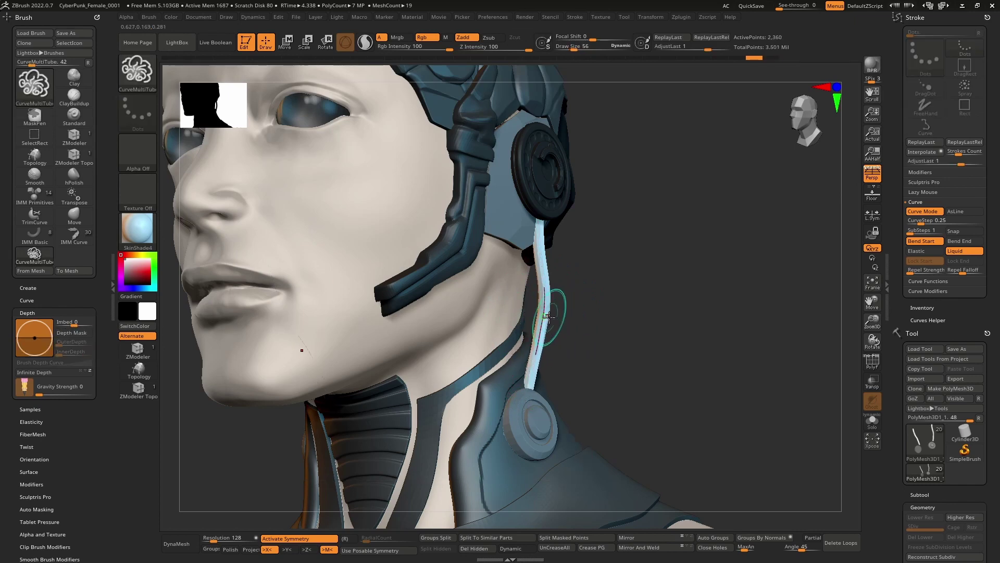
pyautogui.press('[')
pyautogui.press('[')
pyautogui.press('[')
pyautogui.press('[')
pyautogui.press('[')
# Step: Bend the tube into a smooth curve between the ear piece and neck disc with the Move brush, ending at draw size about 187
pyautogui.moveTo(621, 304)
pyautogui.mouseDown(button='right')
pyautogui.moveTo(564, 355)
pyautogui.moveTo(569, 315)
pyautogui.mouseUp(button='right')
pyautogui.press('space')
pyautogui.moveTo(570, 316)
pyautogui.mouseDown()
pyautogui.moveTo(594, 315)
pyautogui.moveTo(517, 315)
pyautogui.mouseUp()
pyautogui.press('b')
pyautogui.press('m')
pyautogui.press('v')
pyautogui.moveTo(662, 336)
pyautogui.mouseDown(button='right')
pyautogui.moveTo(529, 359)
pyautogui.moveTo(545, 376)
pyautogui.moveTo(568, 371)
pyautogui.moveTo(518, 307)
pyautogui.moveTo(508, 310)
pyautogui.mouseUp(button='right')
pyautogui.moveTo(448, 295); pyautogui.dragTo(363, 314)
pyautogui.moveTo(446, 350); pyautogui.dragTo(469, 326)
pyautogui.moveTo(396, 260); pyautogui.dragTo(390, 260)
pyautogui.moveTo(419, 181); pyautogui.dragTo(430, 173)
pyautogui.moveTo(439, 210)
pyautogui.mouseDown(button='right')
pyautogui.moveTo(495, 217)
pyautogui.moveTo(418, 207)
pyautogui.moveTo(407, 216)
pyautogui.mouseUp(button='right')
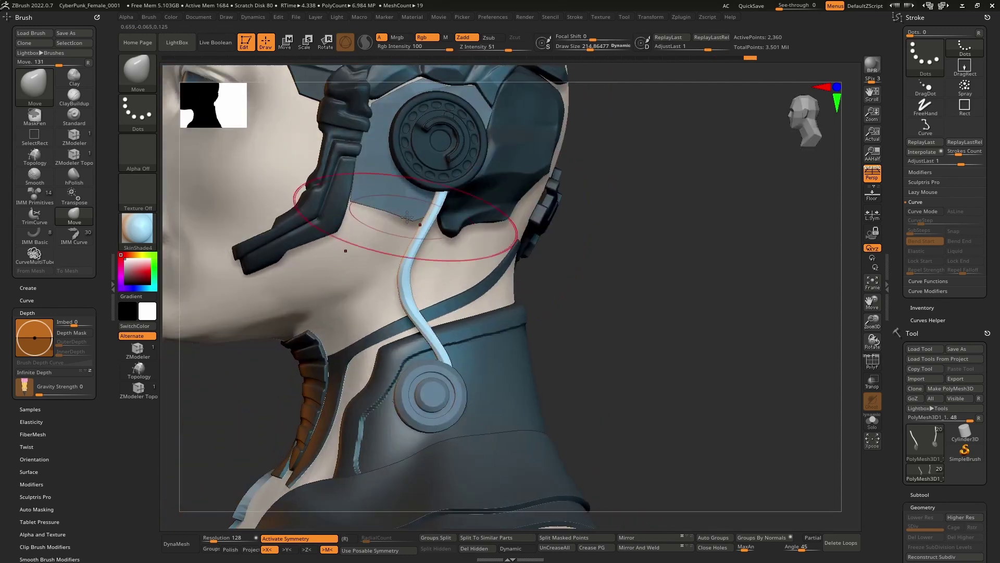
pyautogui.moveTo(433, 292)
pyautogui.mouseDown(button='right')
pyautogui.moveTo(410, 292)
pyautogui.moveTo(423, 294)
pyautogui.mouseUp(button='right')
pyautogui.press('space')
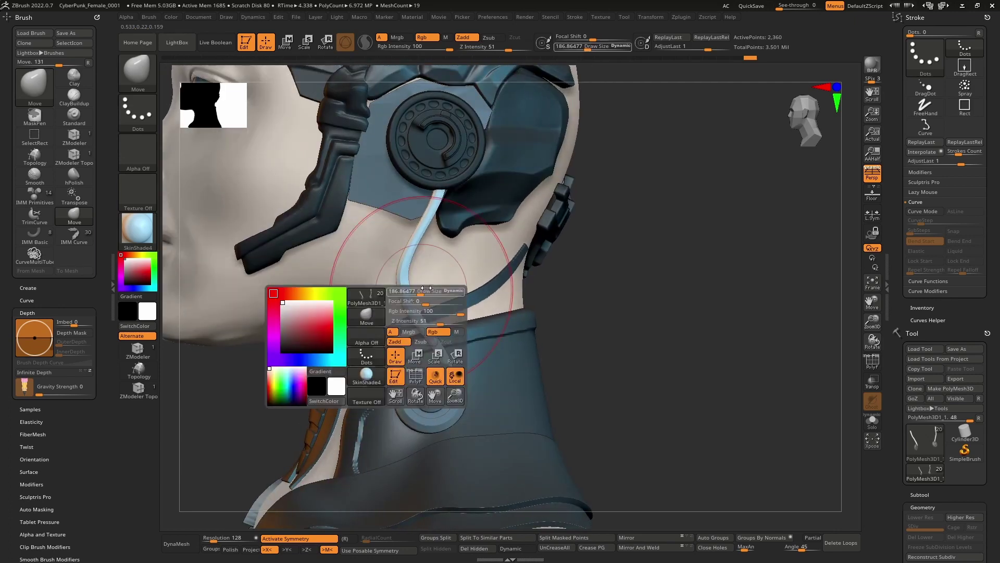
pyautogui.moveTo(423, 293); pyautogui.dragTo(417, 293)
# Step: Split the masked neck discs into their own subtool and duplicate the tube beside the original with the gizmo
pyautogui.press('w')
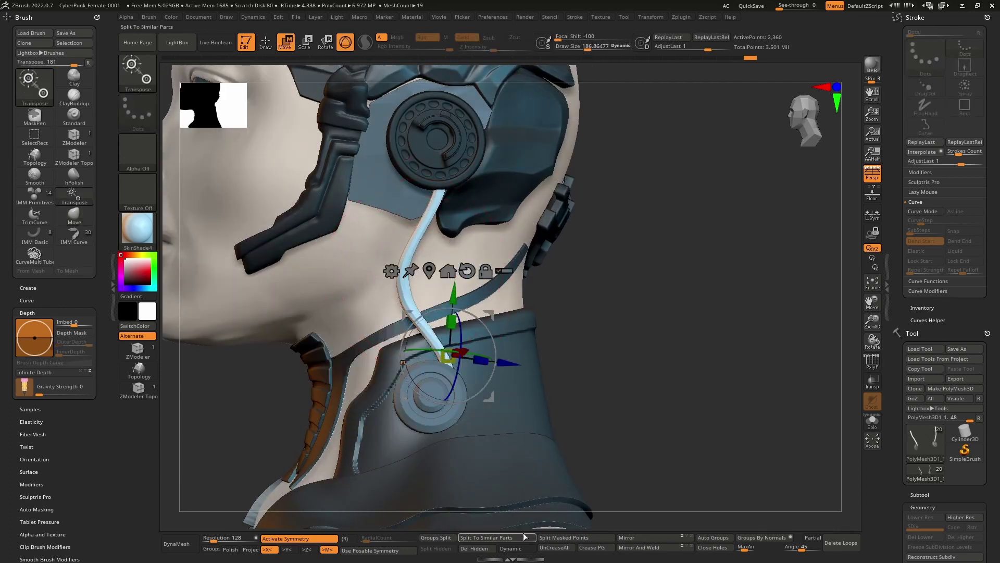
pyautogui.click(568, 540)
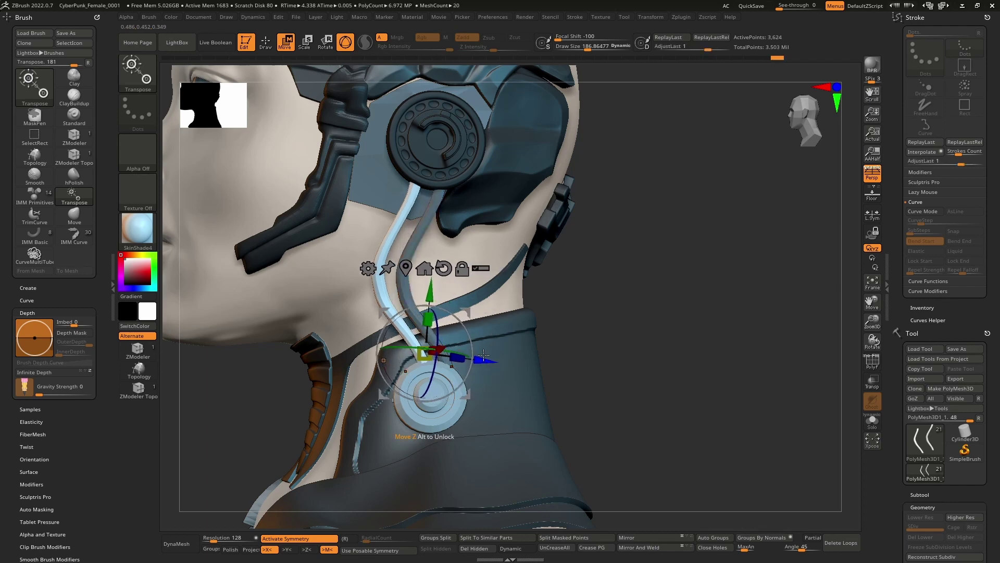
pyautogui.moveTo(484, 356); pyautogui.dragTo(442, 298)
# Step: Reshape and smooth the duplicated tube between the ear piece and neck disc with the Move and Smooth brushes
pyautogui.press('q')
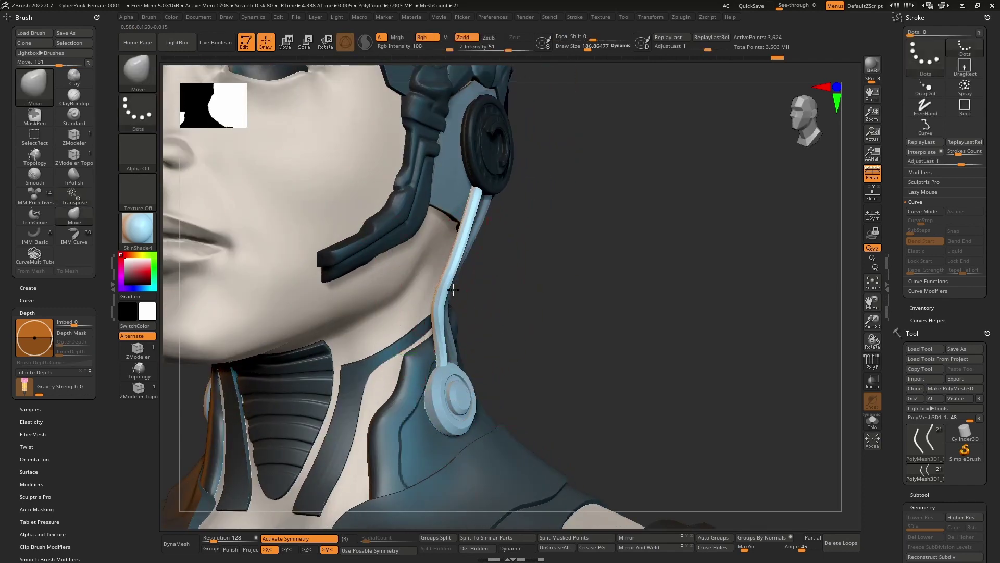
pyautogui.moveTo(470, 294)
pyautogui.mouseDown(button='right')
pyautogui.moveTo(451, 288)
pyautogui.moveTo(492, 295)
pyautogui.moveTo(439, 297)
pyautogui.mouseUp(button='right')
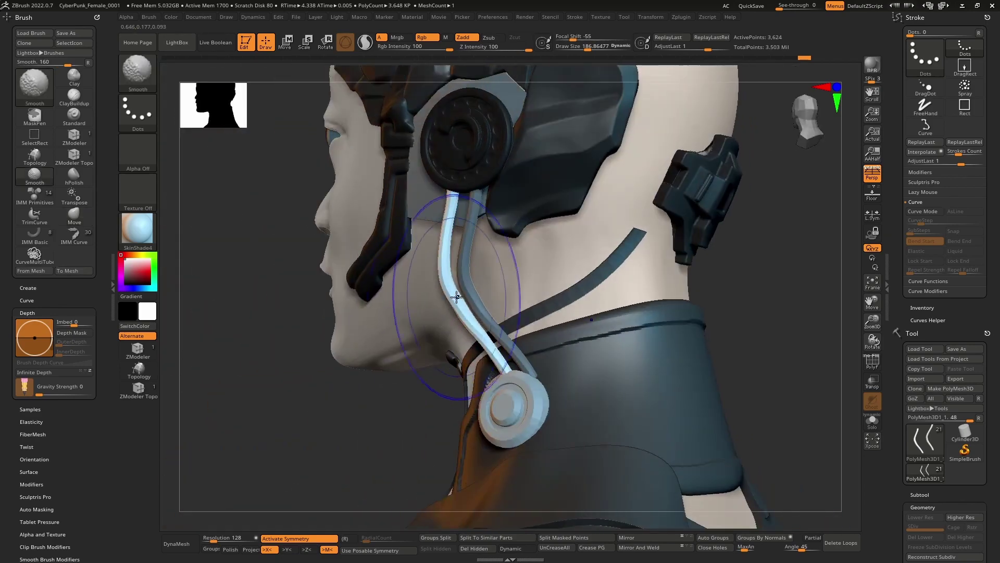
pyautogui.keyDown('shift'); pyautogui.moveTo(457, 297); pyautogui.dragTo(476, 334); pyautogui.keyUp('shift')
pyautogui.moveTo(476, 335); pyautogui.dragTo(503, 329, button='right')
pyautogui.keyDown('shift'); pyautogui.moveTo(461, 226); pyautogui.dragTo(464, 206); pyautogui.keyUp('shift')
pyautogui.moveTo(469, 292)
pyautogui.mouseDown(button='right')
pyautogui.moveTo(502, 340)
pyautogui.moveTo(558, 350)
pyautogui.moveTo(482, 276)
pyautogui.moveTo(490, 290)
pyautogui.moveTo(509, 301)
pyautogui.moveTo(469, 212)
pyautogui.mouseUp(button='right')
pyautogui.press('ctrl')
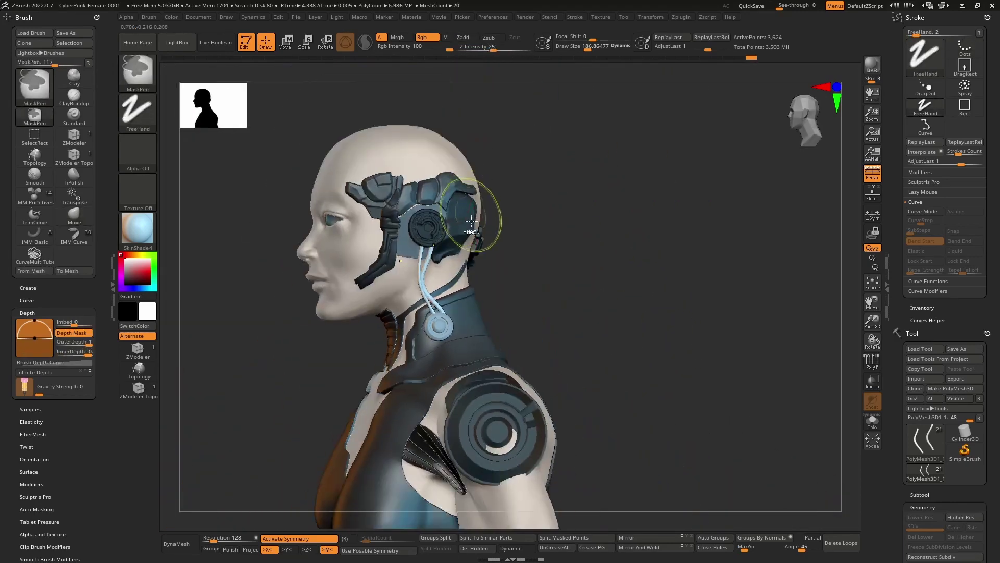
pyautogui.moveTo(492, 274)
pyautogui.mouseDown(button='right')
pyautogui.moveTo(572, 297)
pyautogui.moveTo(552, 314)
pyautogui.moveTo(535, 286)
pyautogui.moveTo(526, 343)
pyautogui.moveTo(513, 337)
pyautogui.mouseUp(button='right')
pyautogui.keyDown('alt'); pyautogui.moveTo(527, 291); pyautogui.dragTo(560, 300, button='right'); pyautogui.keyUp('alt')
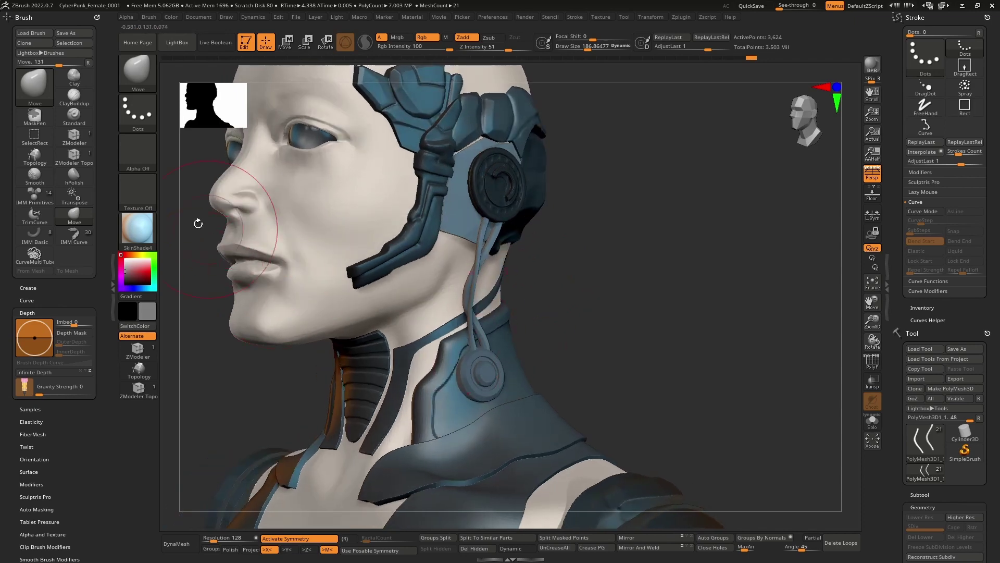
# Step: Choose the Metalic01 material and fill the tube subtool with it and the grey color
pyautogui.click(138, 230)
pyautogui.click(270, 416)
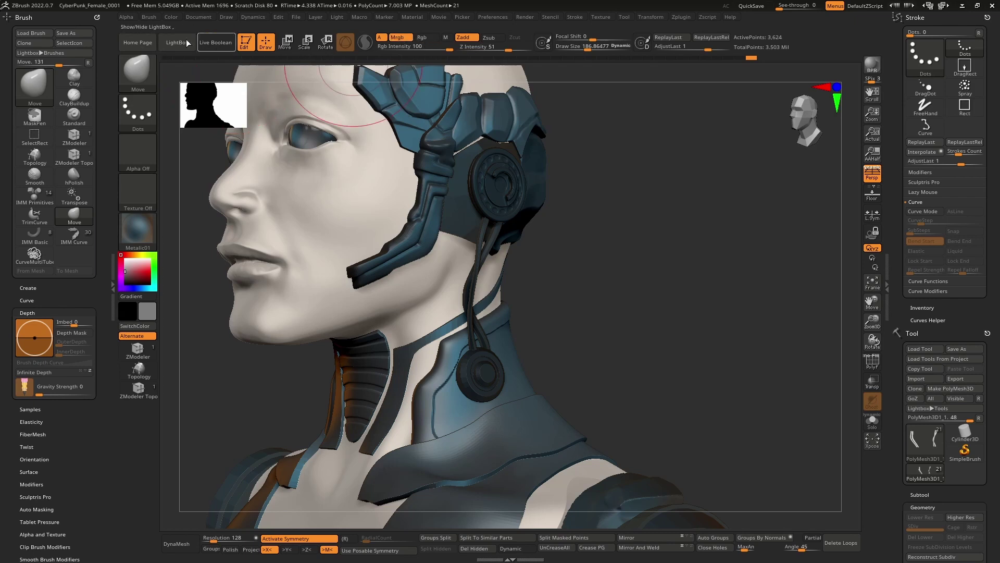
pyautogui.click(173, 19)
pyautogui.click(206, 207)
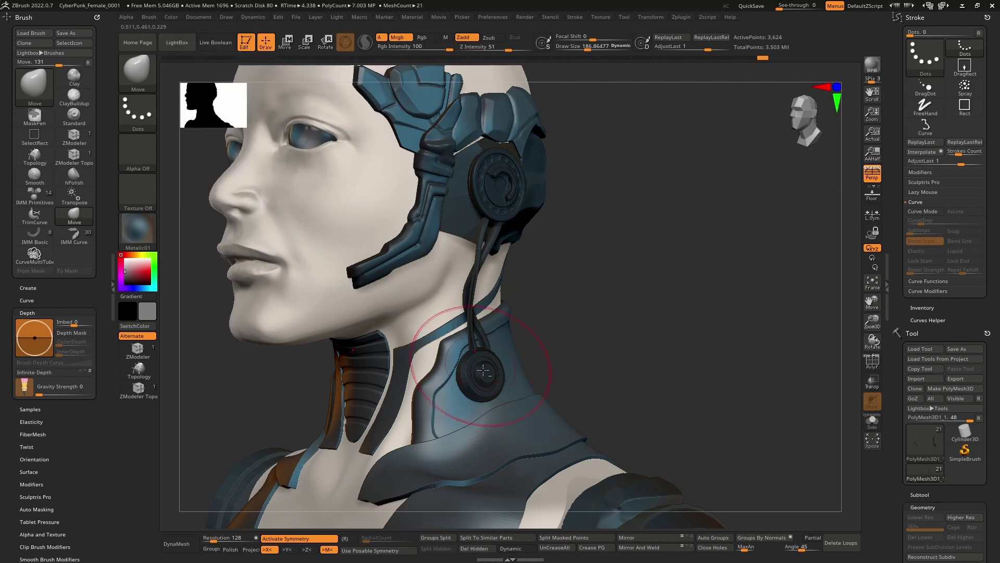
# Step: Select the neck disc subtool and try to fill it with the Metalic01 material using FillLayer
pyautogui.keyDown('alt'); pyautogui.click(485, 371); pyautogui.keyUp('alt')
pyautogui.click(173, 19)
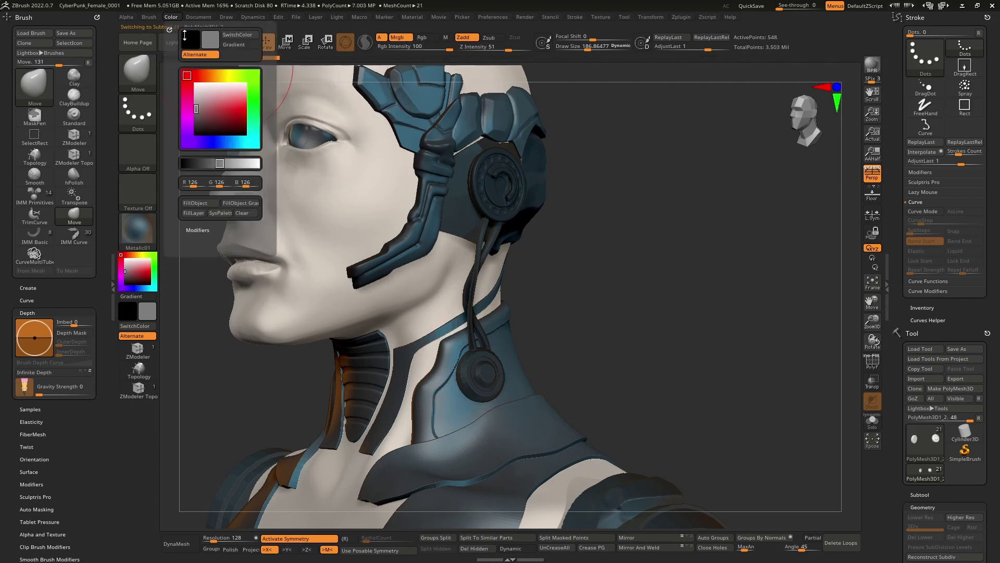
pyautogui.click(196, 214)
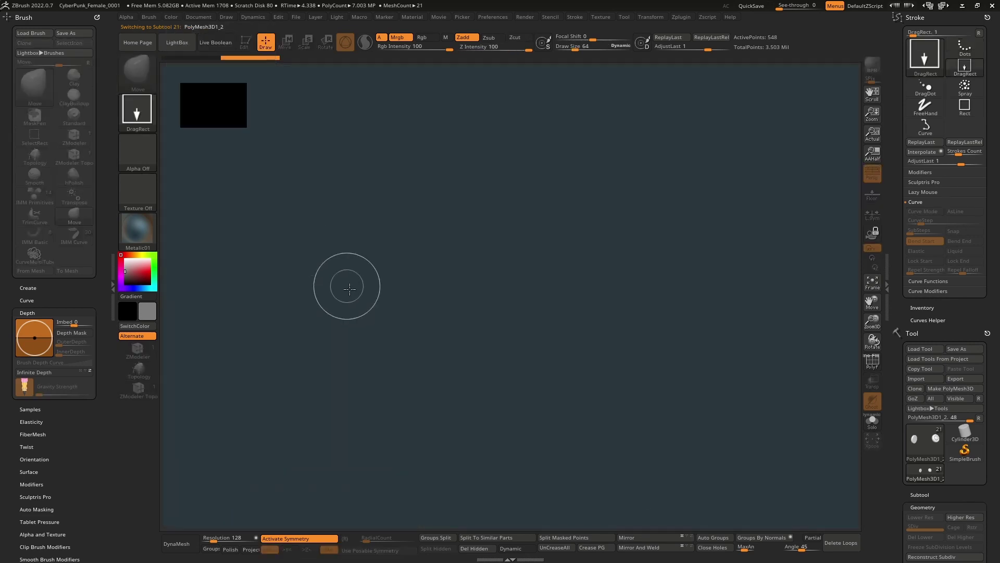
# Step: Clear the stray copies off the canvas, redraw the bust and return it to Edit mode
pyautogui.hotkey('ctrl', 'z')
pyautogui.press('t')
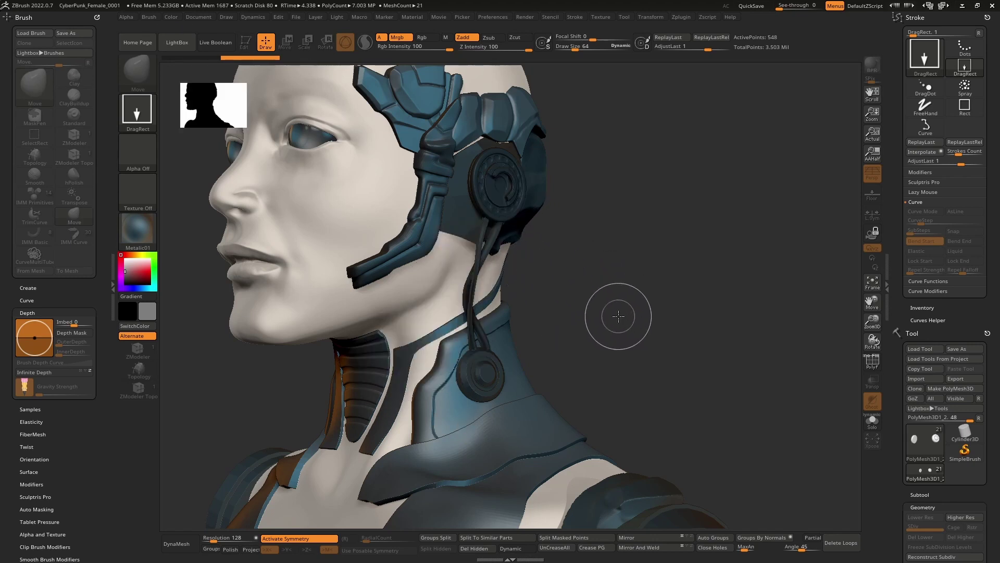
pyautogui.moveTo(576, 319)
pyautogui.mouseDown()
pyautogui.moveTo(575, 307)
pyautogui.moveTo(582, 355)
pyautogui.mouseUp()
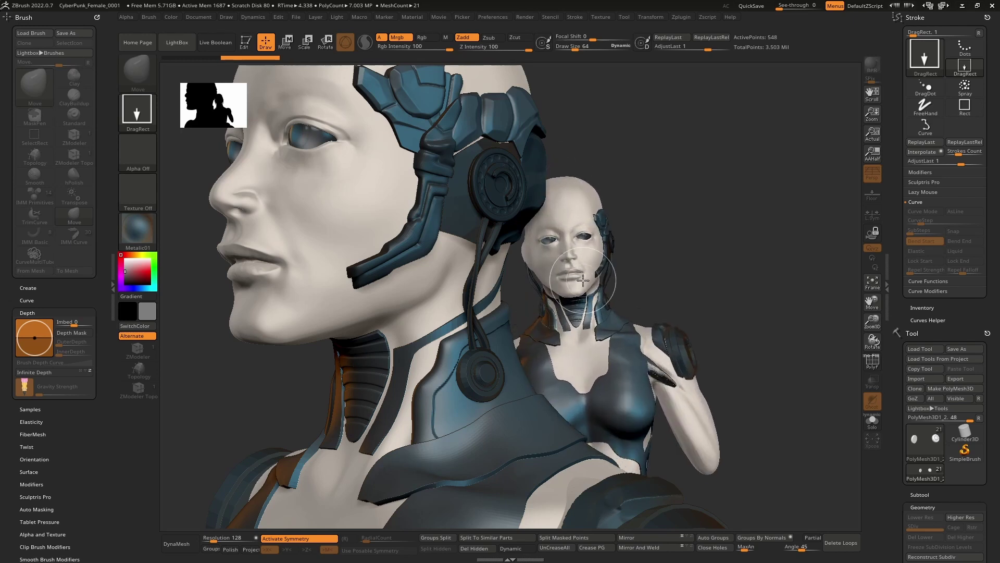
pyautogui.hotkey('ctrl', 'n')
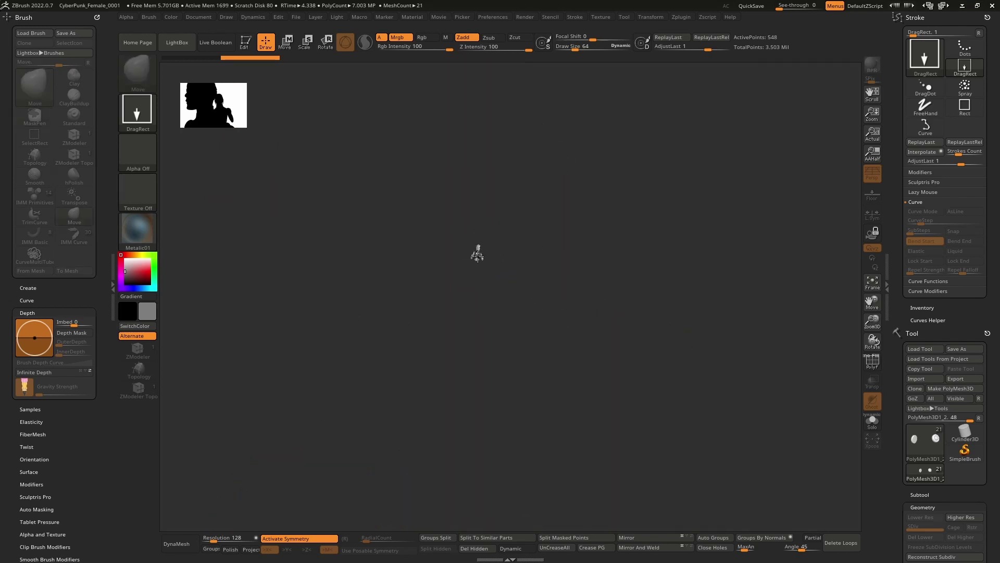
pyautogui.moveTo(476, 252)
pyautogui.mouseDown()
pyautogui.moveTo(504, 384)
pyautogui.moveTo(480, 353)
pyautogui.mouseUp()
pyautogui.press('t')
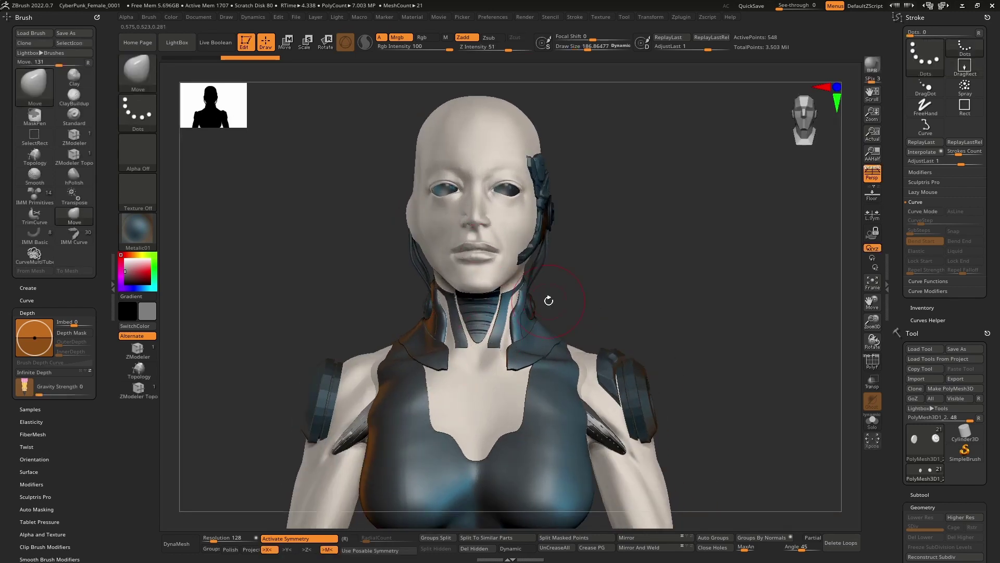
# Step: Select the base panel subtool behind the ear disc and reduce the Move brush's draw size to about 73
pyautogui.moveTo(548, 301)
pyautogui.keyDown('ctrl'); pyautogui.mouseDown(button='right')
pyautogui.moveTo(547, 288)
pyautogui.moveTo(505, 293)
pyautogui.moveTo(555, 333)
pyautogui.moveTo(529, 347)
pyautogui.mouseUp(button='right'); pyautogui.keyUp('ctrl')
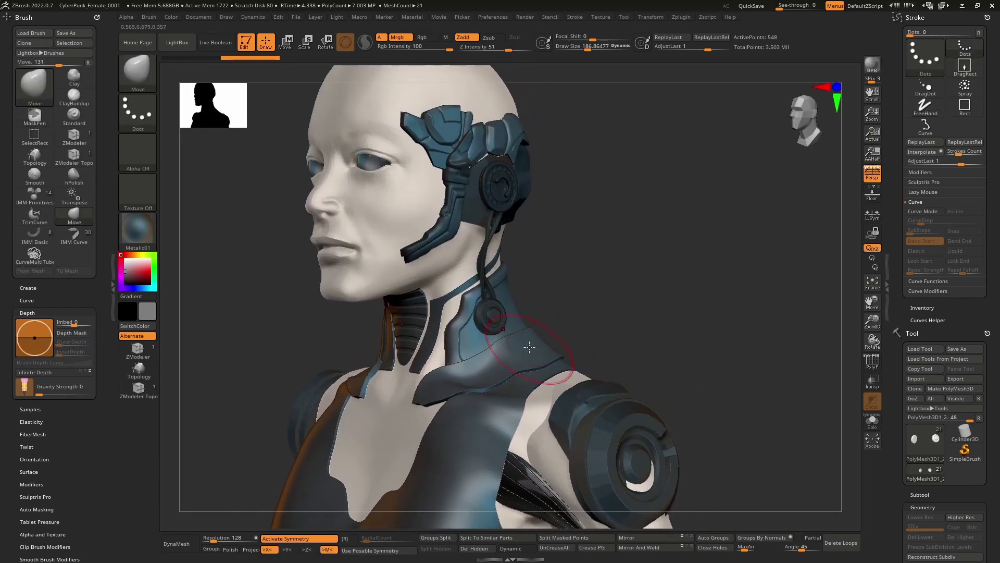
pyautogui.keyDown('ctrl'); pyautogui.moveTo(523, 252); pyautogui.dragTo(401, 269, button='right'); pyautogui.keyUp('ctrl')
pyautogui.keyDown('alt'); pyautogui.click(415, 293); pyautogui.keyUp('alt')
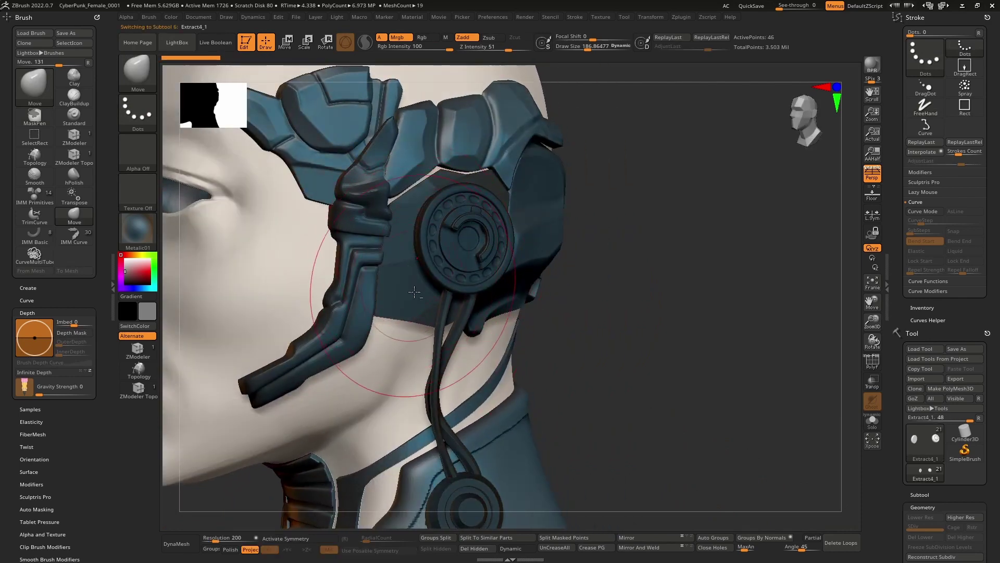
pyautogui.press('space')
pyautogui.moveTo(434, 279); pyautogui.dragTo(422, 279)
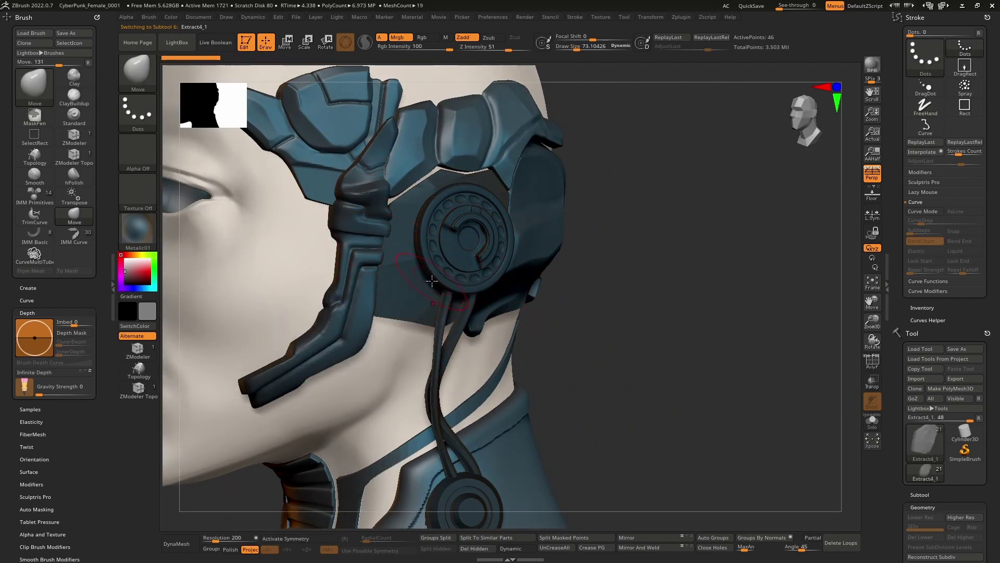
pyautogui.moveTo(422, 280)
pyautogui.keyDown('alt'); pyautogui.mouseDown(button='right')
pyautogui.moveTo(424, 329)
pyautogui.moveTo(417, 315)
pyautogui.moveTo(437, 311)
pyautogui.mouseUp(button='right'); pyautogui.keyUp('alt')
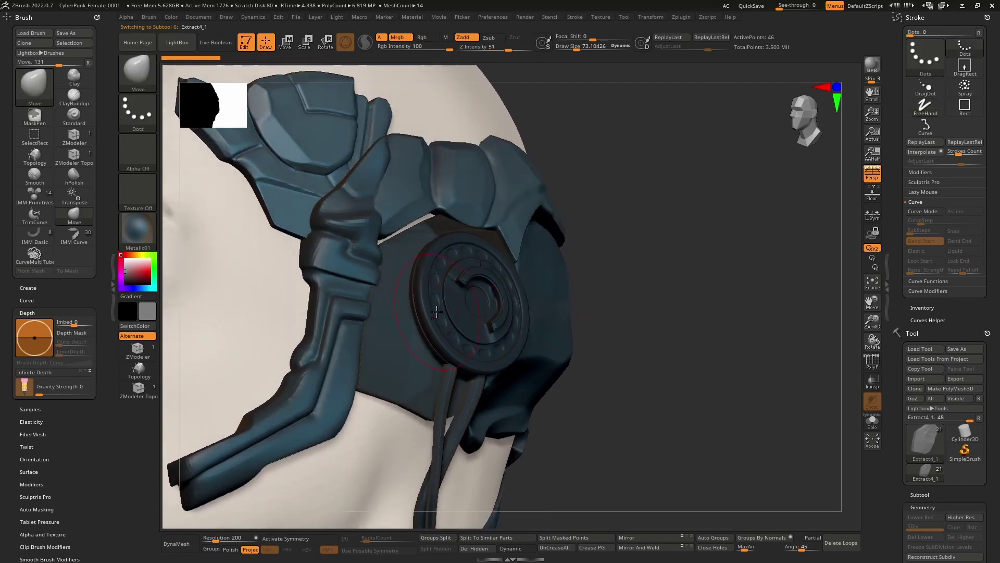
# Step: Try subdividing the ear base panel with Divide, and with Dynamic Subdiv using SmoothSubdiv 2 and QGrid 13
pyautogui.scroll(-5, 927, 365)
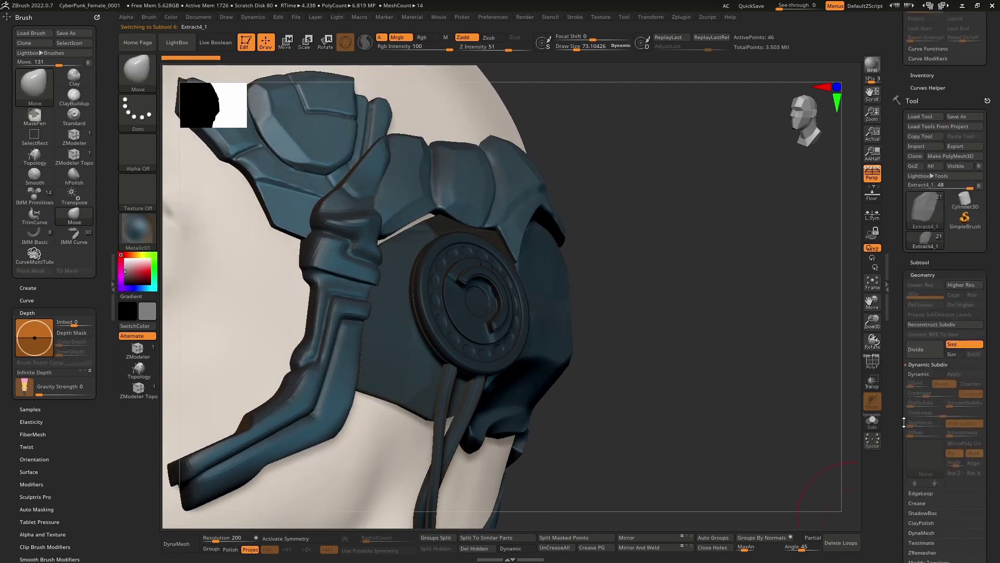
pyautogui.click(927, 346)
pyautogui.hotkey('ctrl', 'z')
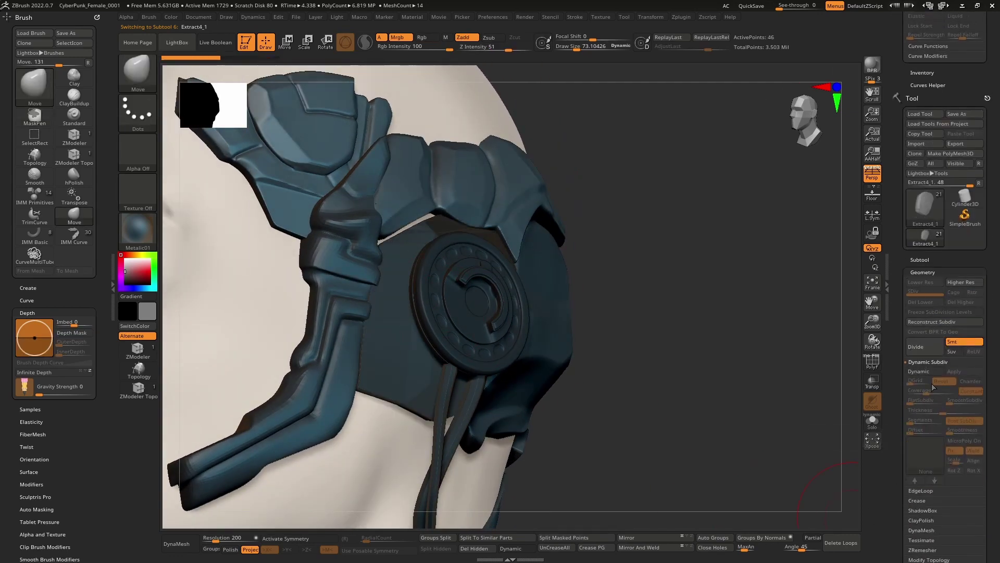
pyautogui.click(936, 372)
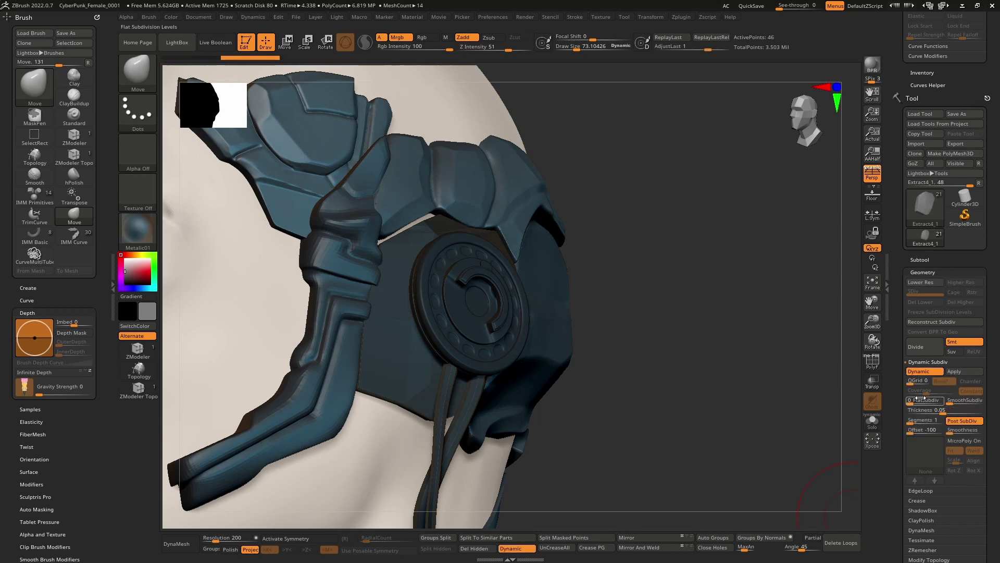
pyautogui.click(958, 400)
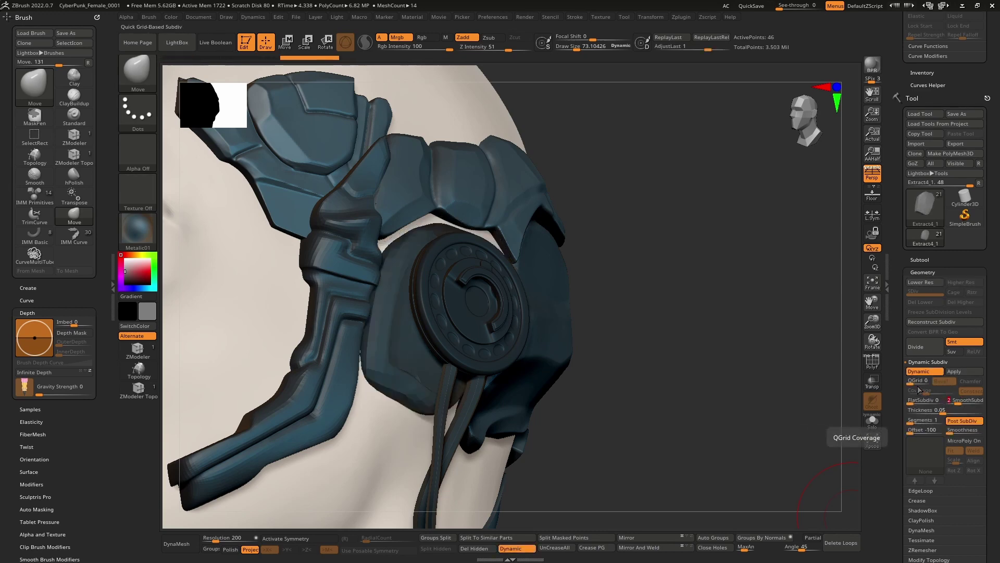
pyautogui.click(914, 381)
pyautogui.moveTo(925, 379); pyautogui.dragTo(924, 379)
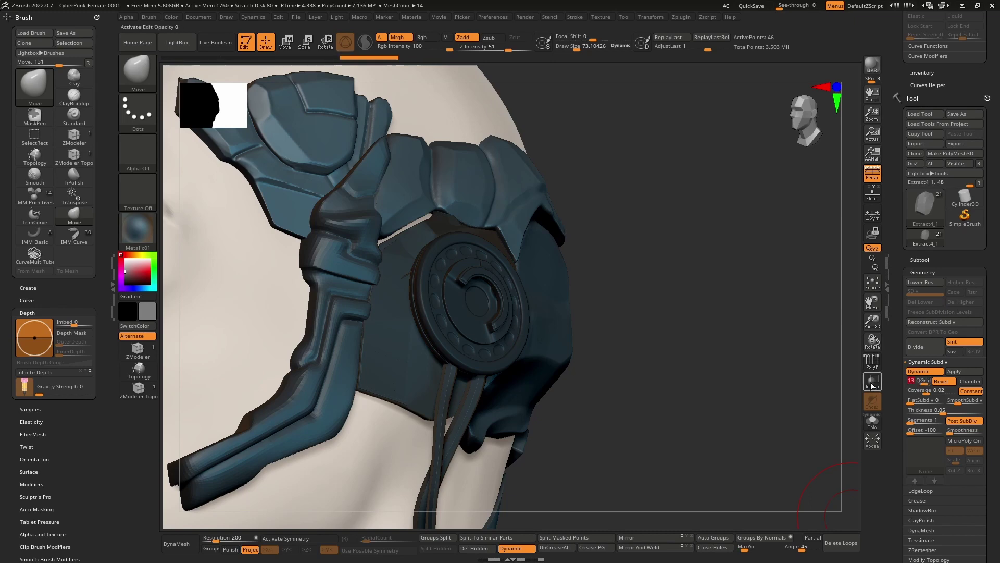
pyautogui.click(872, 361)
pyautogui.keyDown('ctrl'); pyautogui.moveTo(625, 292); pyautogui.dragTo(557, 292, button='right'); pyautogui.keyUp('ctrl')
pyautogui.click(924, 372)
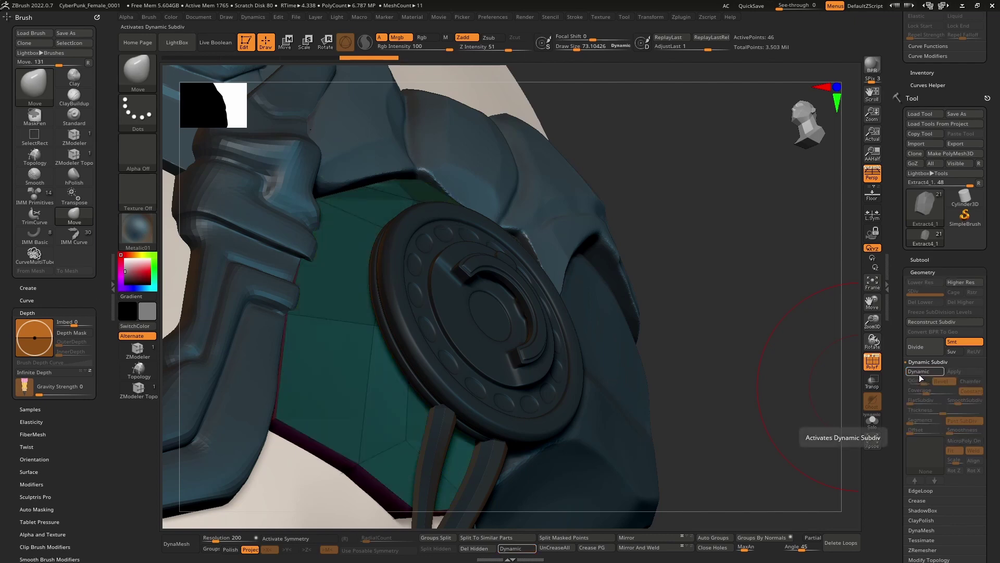
# Step: Convert the ear base panel to DynaMesh at resolution 200 and hide the wireframe display
pyautogui.moveTo(643, 302); pyautogui.dragTo(648, 283, button='right')
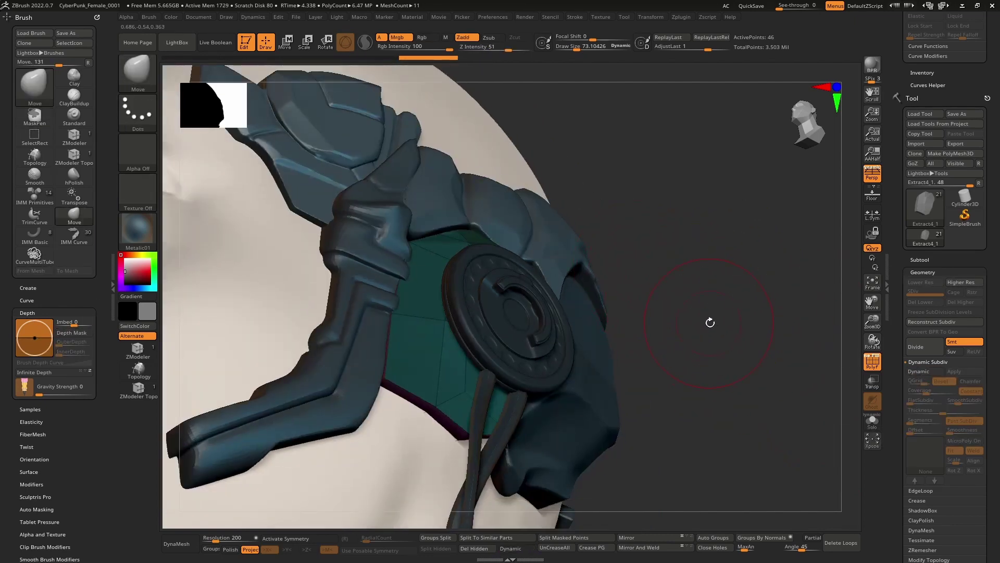
pyautogui.click(183, 547)
pyautogui.moveTo(302, 463); pyautogui.dragTo(493, 392, button='right')
pyautogui.press('shift')
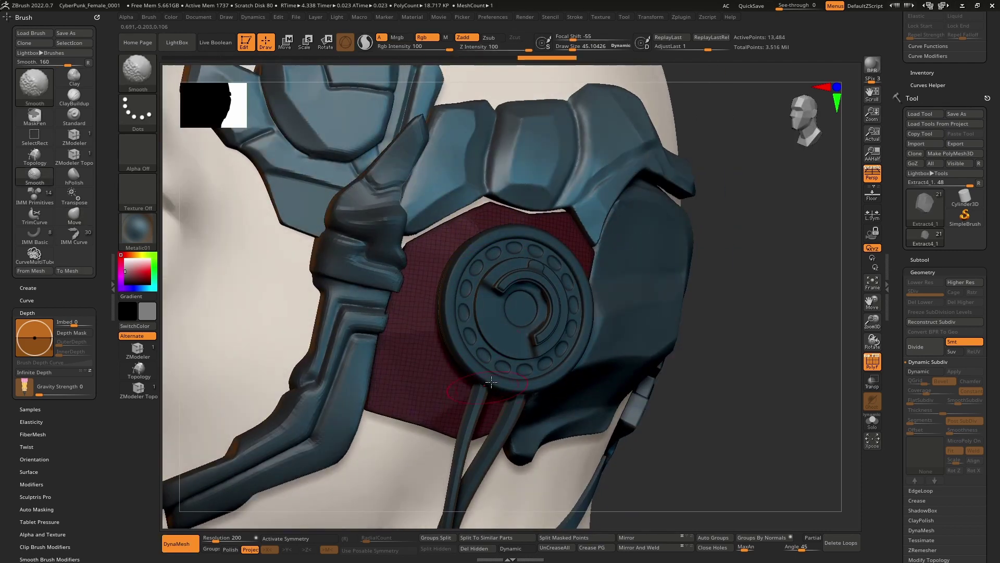
pyautogui.click(872, 360)
pyautogui.moveTo(693, 358)
pyautogui.mouseDown(button='right')
pyautogui.moveTo(550, 358)
pyautogui.moveTo(557, 290)
pyautogui.moveTo(611, 276)
pyautogui.mouseUp(button='right')
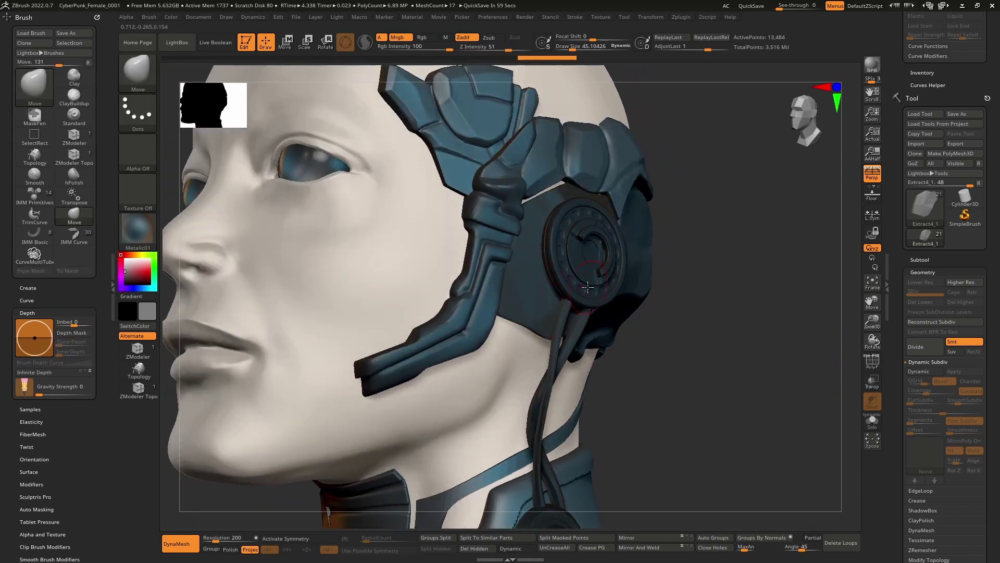
# Step: Reshape the ear base panel's upper edge with the Move brush to fit it under the head plates
pyautogui.moveTo(587, 287)
pyautogui.mouseDown(button='right')
pyautogui.moveTo(496, 263)
pyautogui.moveTo(498, 235)
pyautogui.mouseUp(button='right')
pyautogui.press('space')
pyautogui.moveTo(500, 228)
pyautogui.mouseDown()
pyautogui.moveTo(512, 228)
pyautogui.moveTo(516, 195)
pyautogui.mouseUp()
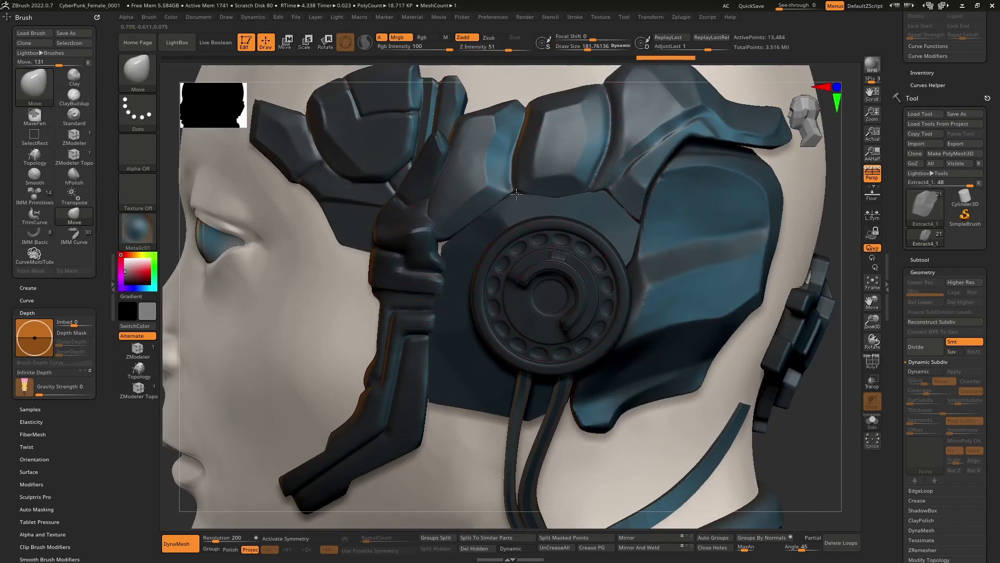
pyautogui.moveTo(477, 306); pyautogui.dragTo(615, 312, button='right')
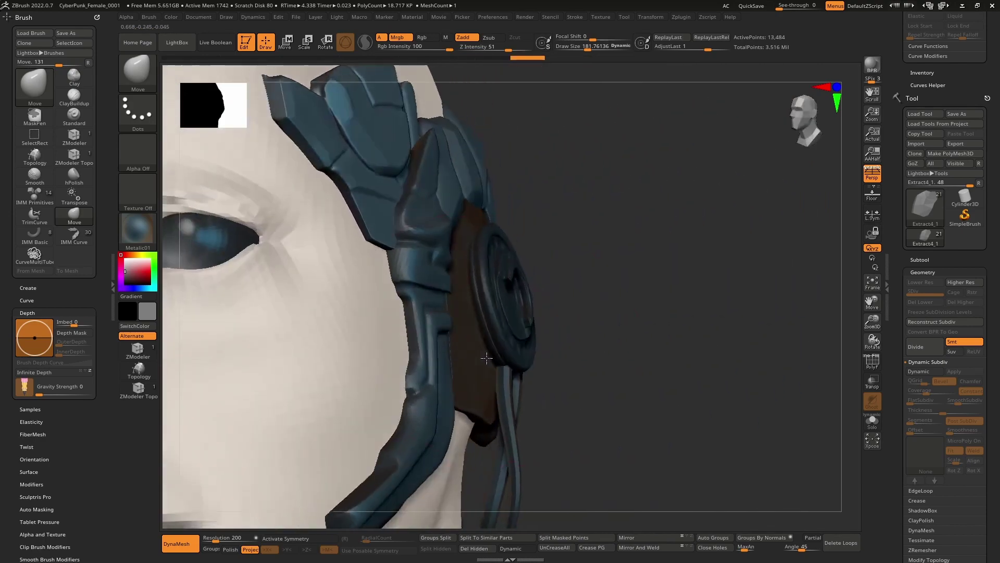
pyautogui.moveTo(482, 323); pyautogui.dragTo(378, 333, button='right')
pyautogui.press('space')
pyautogui.moveTo(502, 294); pyautogui.dragTo(492, 293)
pyautogui.moveTo(493, 267)
pyautogui.keyDown('alt'); pyautogui.mouseDown(button='right')
pyautogui.moveTo(506, 295)
pyautogui.moveTo(544, 268)
pyautogui.mouseUp(button='right'); pyautogui.keyUp('alt')
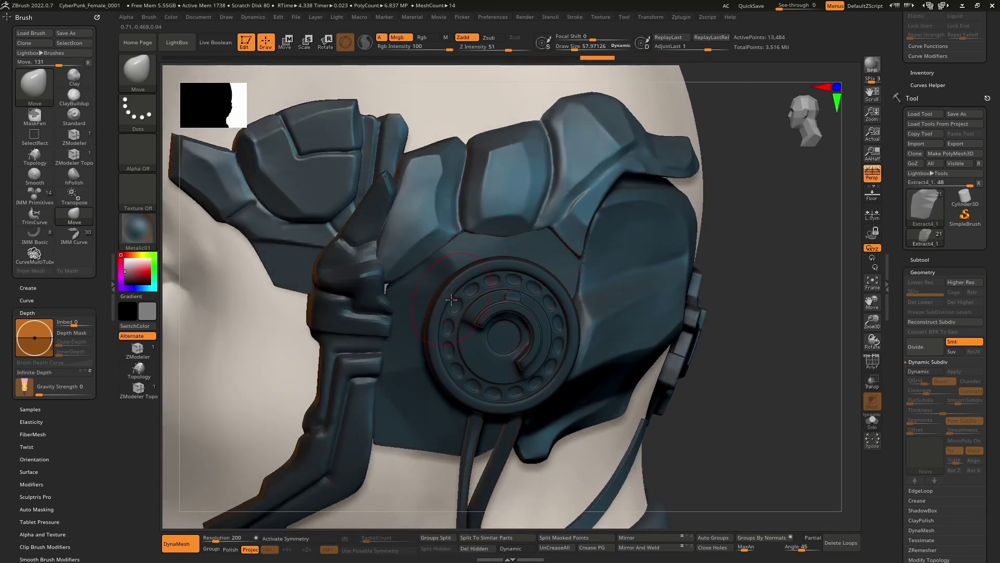
# Step: Try building up the lower front of the ear base panel with ClayBuildup strokes
pyautogui.moveTo(451, 298)
pyautogui.mouseDown(button='right')
pyautogui.moveTo(419, 344)
pyautogui.moveTo(495, 304)
pyautogui.moveTo(441, 297)
pyautogui.moveTo(438, 255)
pyautogui.moveTo(433, 318)
pyautogui.mouseUp(button='right')
pyautogui.press('b')
pyautogui.press('c')
pyautogui.press('b')
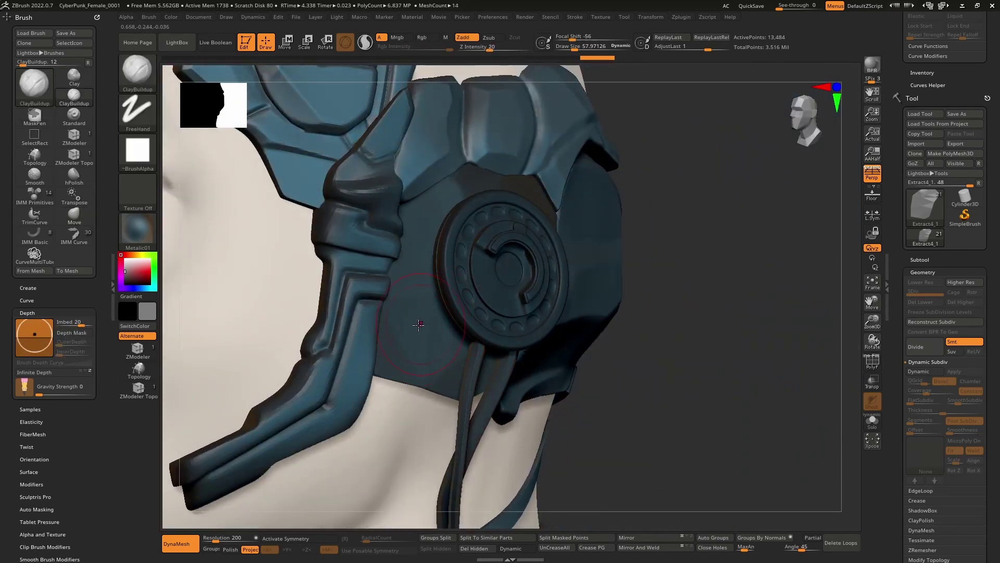
pyautogui.moveTo(412, 334); pyautogui.dragTo(436, 302)
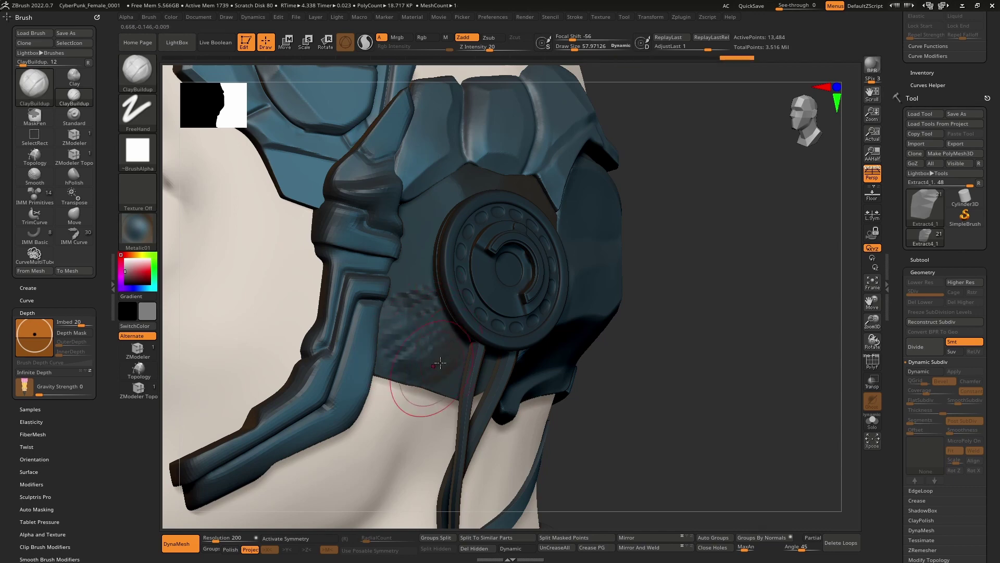
pyautogui.moveTo(440, 363); pyautogui.dragTo(428, 345)
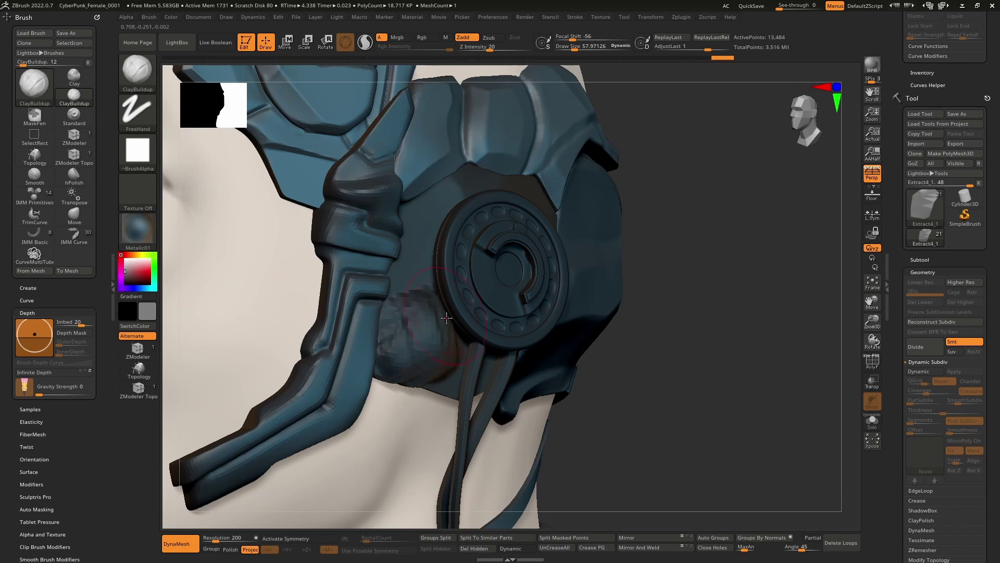
pyautogui.moveTo(392, 309); pyautogui.dragTo(432, 295)
pyautogui.moveTo(390, 345); pyautogui.dragTo(435, 334)
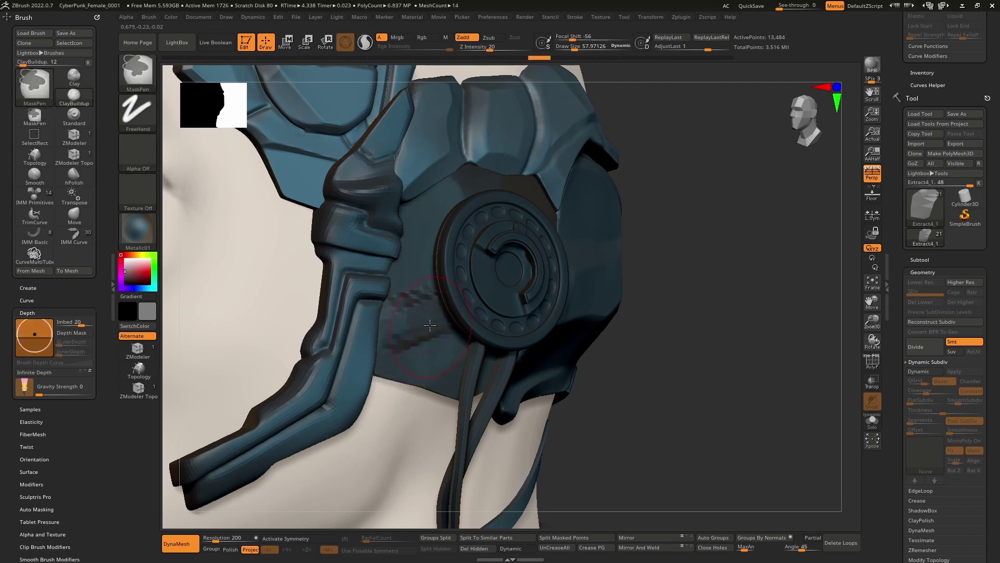
# Step: Mask part of the ear base panel with ghost transparency on and shift its lower front section with the gizmo
pyautogui.moveTo(429, 326); pyautogui.dragTo(525, 321, button='right')
pyautogui.hotkey('shift', 't')
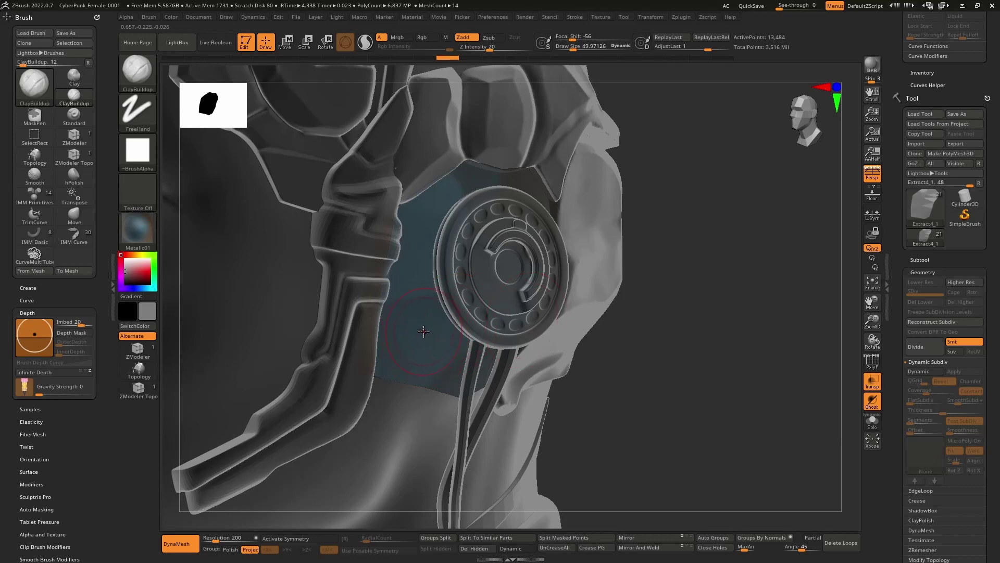
pyautogui.press('ctrl')
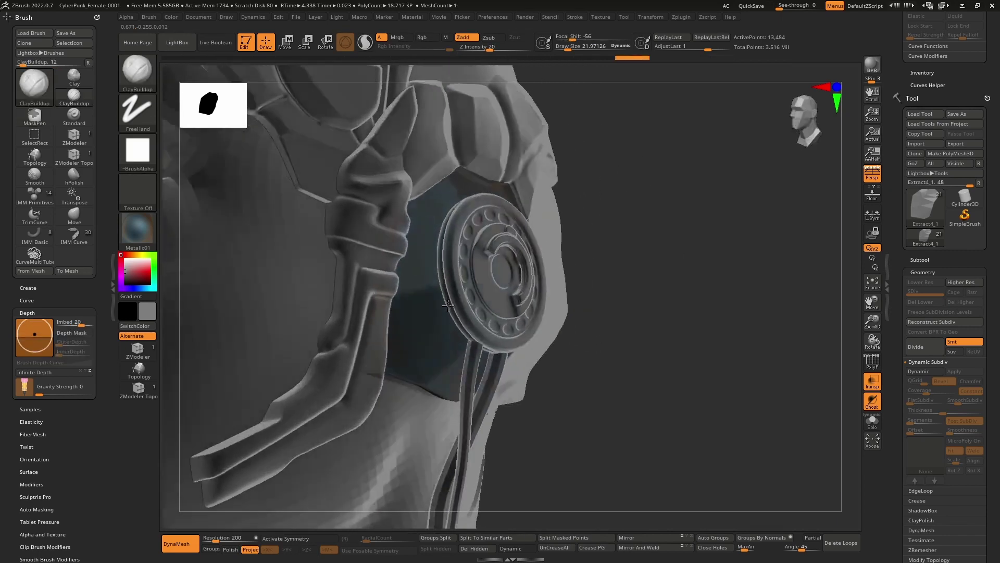
pyautogui.press('ctrl')
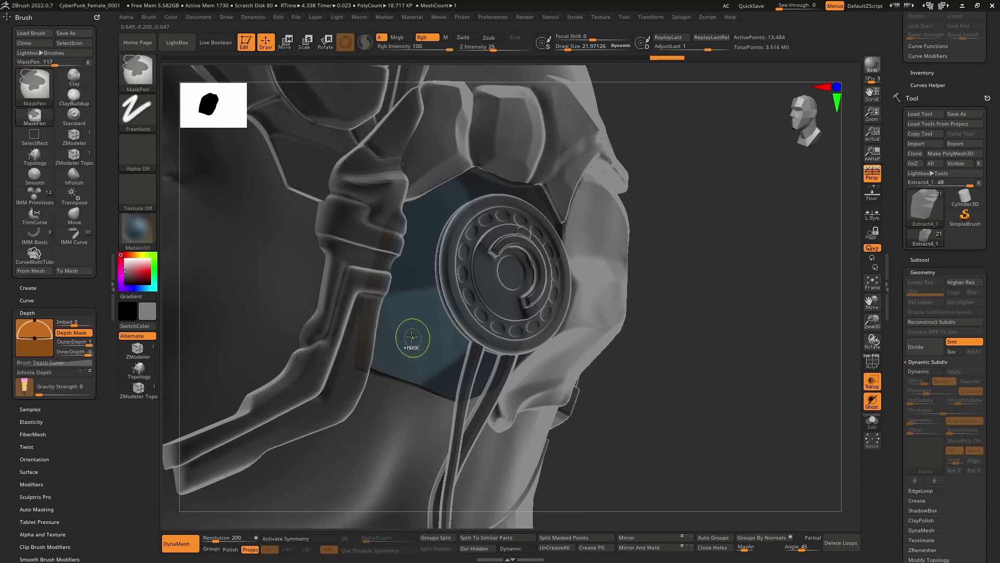
pyautogui.hotkey('ctrl', 'alt')
pyautogui.press('w')
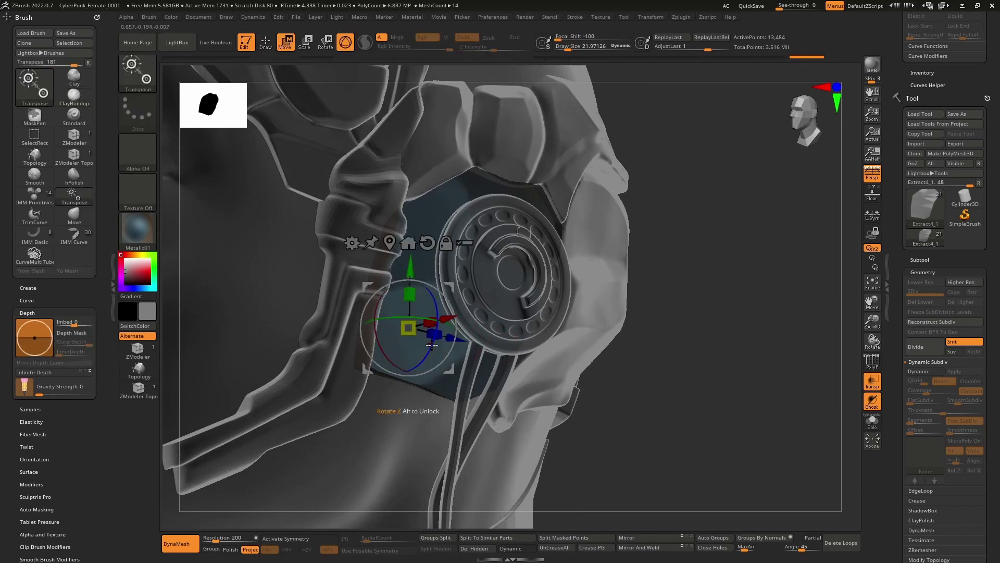
pyautogui.moveTo(552, 333)
pyautogui.mouseDown()
pyautogui.moveTo(476, 324)
pyautogui.moveTo(476, 243)
pyautogui.moveTo(480, 363)
pyautogui.moveTo(468, 388)
pyautogui.moveTo(454, 344)
pyautogui.moveTo(524, 311)
pyautogui.mouseUp()
pyautogui.press('space')
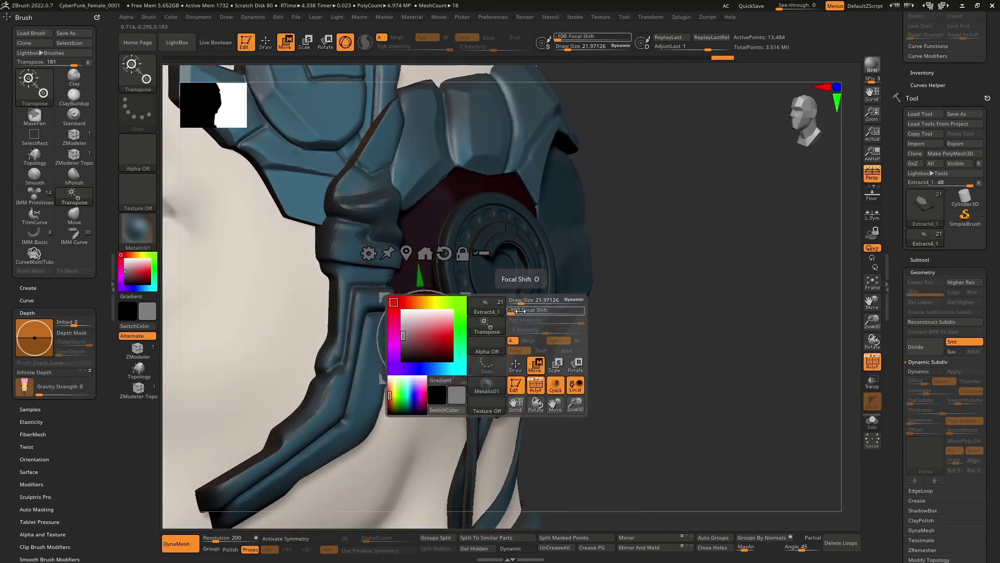
pyautogui.click(873, 365)
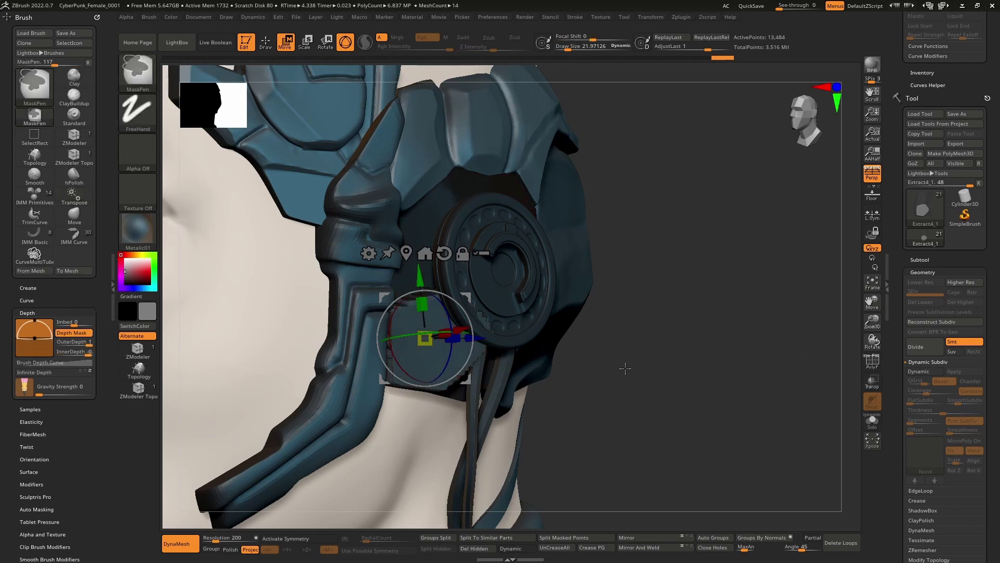
# Step: Smooth the transitions around the shifted section of the ear base panel beside the disc
pyautogui.press('q')
pyautogui.moveTo(547, 359)
pyautogui.mouseDown(button='right')
pyautogui.moveTo(529, 359)
pyautogui.moveTo(547, 368)
pyautogui.mouseUp(button='right')
pyautogui.moveTo(392, 314)
pyautogui.keyDown('shift'); pyautogui.mouseDown()
pyautogui.moveTo(437, 307)
pyautogui.moveTo(438, 316)
pyautogui.mouseUp(); pyautogui.keyUp('shift')
pyautogui.moveTo(437, 318)
pyautogui.mouseDown(button='right')
pyautogui.moveTo(403, 315)
pyautogui.moveTo(393, 297)
pyautogui.mouseUp(button='right')
pyautogui.moveTo(460, 348)
pyautogui.keyDown('shift'); pyautogui.mouseDown()
pyautogui.moveTo(455, 367)
pyautogui.moveTo(421, 387)
pyautogui.moveTo(447, 354)
pyautogui.mouseUp(); pyautogui.keyUp('shift')
pyautogui.moveTo(367, 368); pyautogui.dragTo(401, 417, button='right')
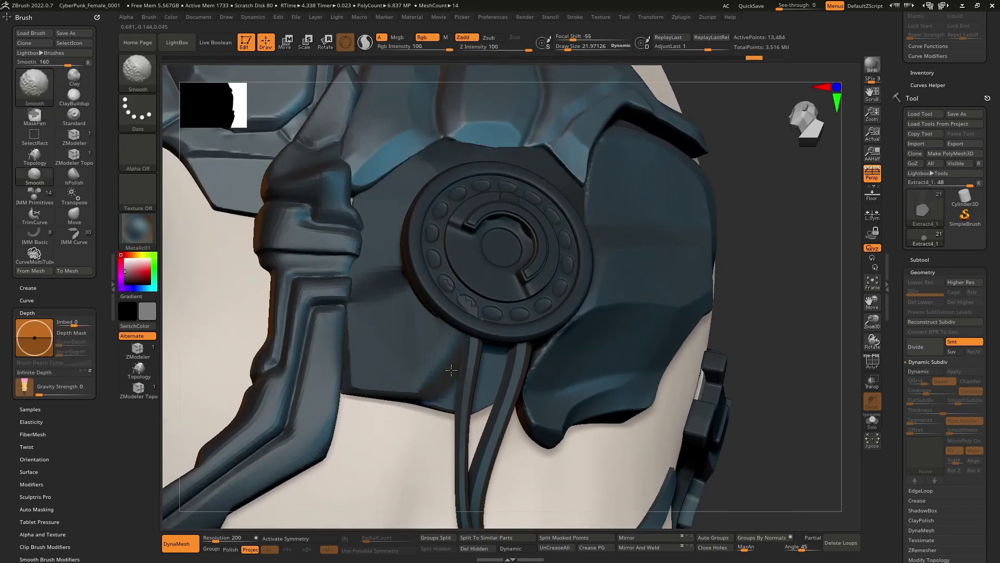
# Step: Mask the ear base panel above the disc with ghost transparency on and shift its upper front section with the gizmo
pyautogui.moveTo(457, 358); pyautogui.dragTo(368, 381, button='right')
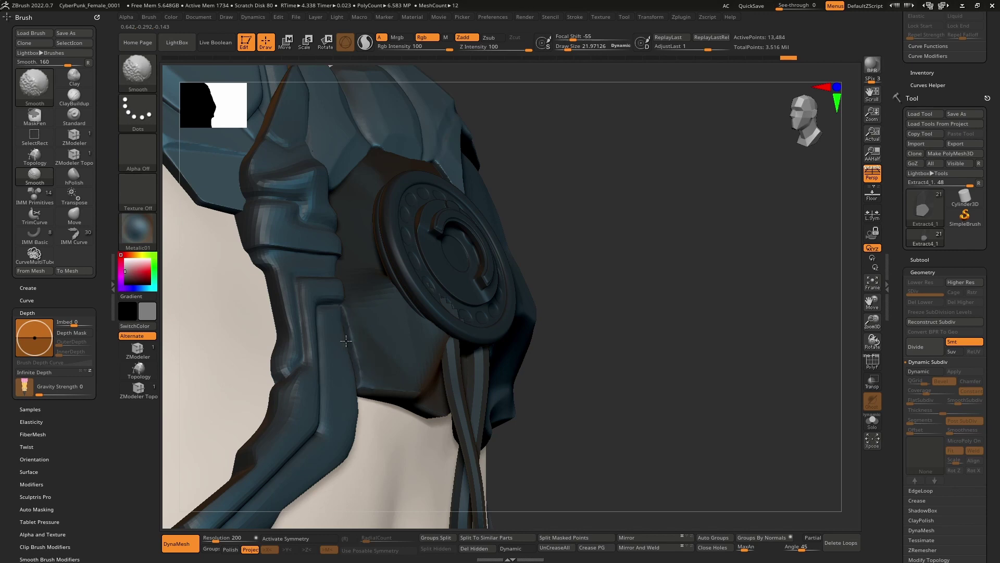
pyautogui.moveTo(346, 341); pyautogui.dragTo(418, 345, button='right')
pyautogui.press('space')
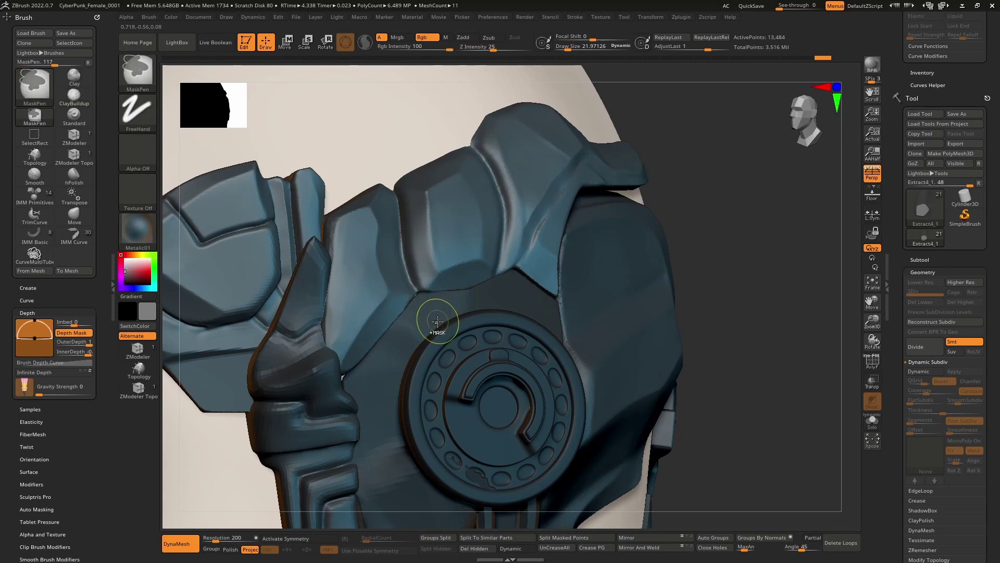
pyautogui.press('[')
pyautogui.press('ctrl')
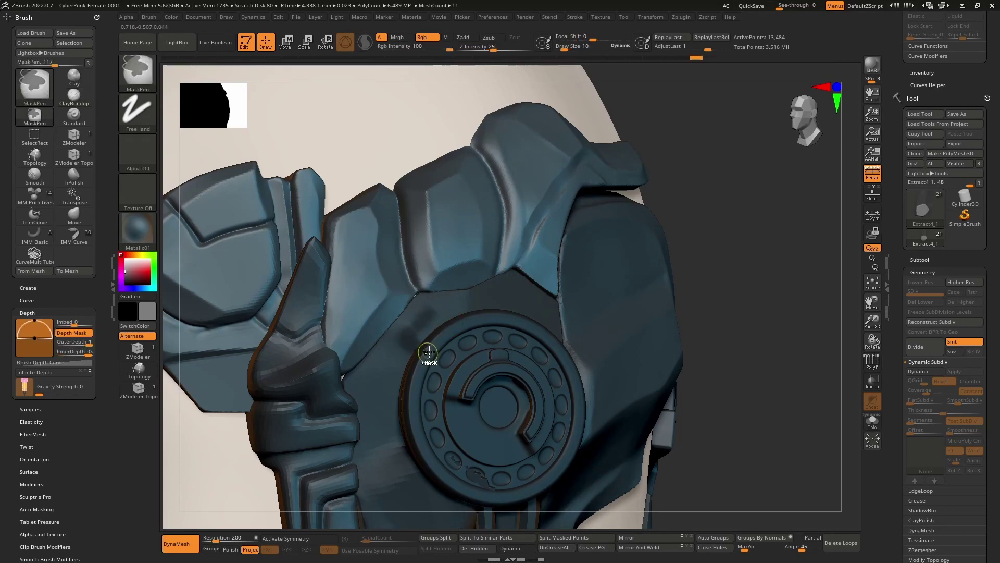
pyautogui.press('t')
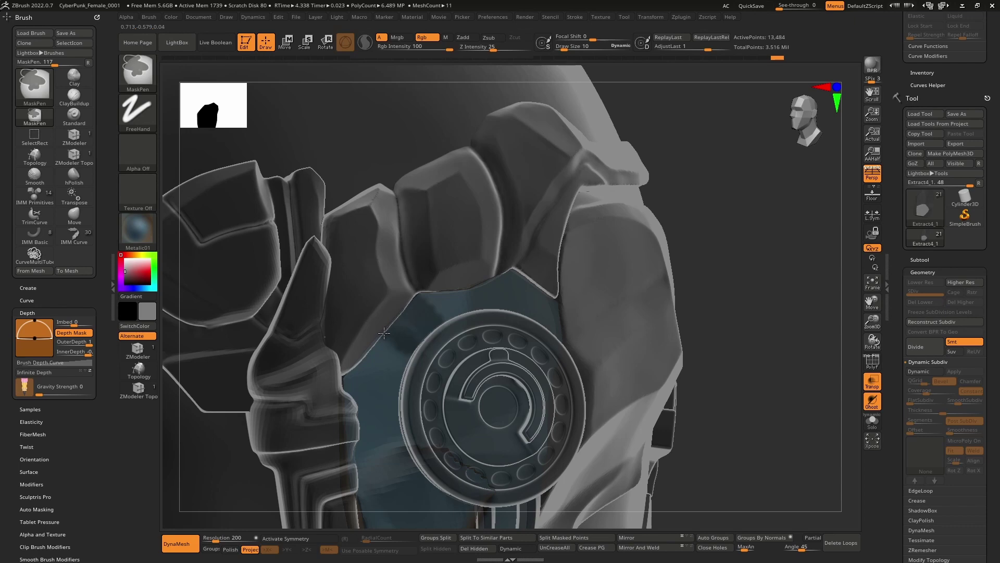
pyautogui.keyDown('shift'); pyautogui.moveTo(426, 338); pyautogui.dragTo(392, 315, button='right'); pyautogui.keyUp('shift')
pyautogui.keyDown('ctrl'); pyautogui.click(533, 292); pyautogui.keyUp('ctrl')
pyautogui.press('w')
pyautogui.keyDown('alt'); pyautogui.click(416, 323); pyautogui.keyUp('alt')
pyautogui.moveTo(454, 287); pyautogui.dragTo(462, 285)
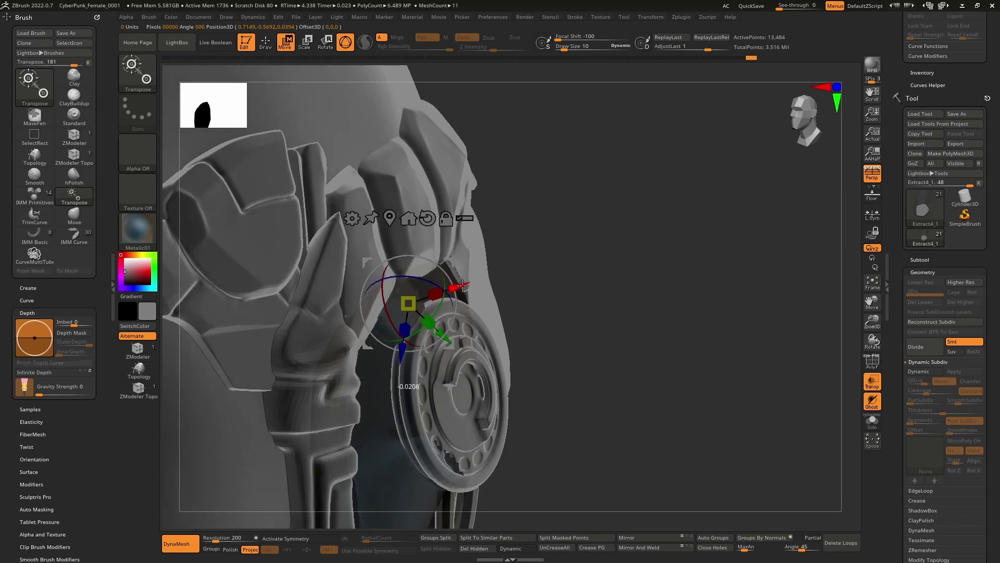
# Step: Clear the ear base panel's mask and turn off ghost transparency to inspect its wireframe
pyautogui.press('q')
pyautogui.moveTo(596, 281); pyautogui.dragTo(657, 273, button='right')
pyautogui.keyDown('ctrl'); pyautogui.moveTo(663, 273); pyautogui.dragTo(651, 291); pyautogui.keyUp('ctrl')
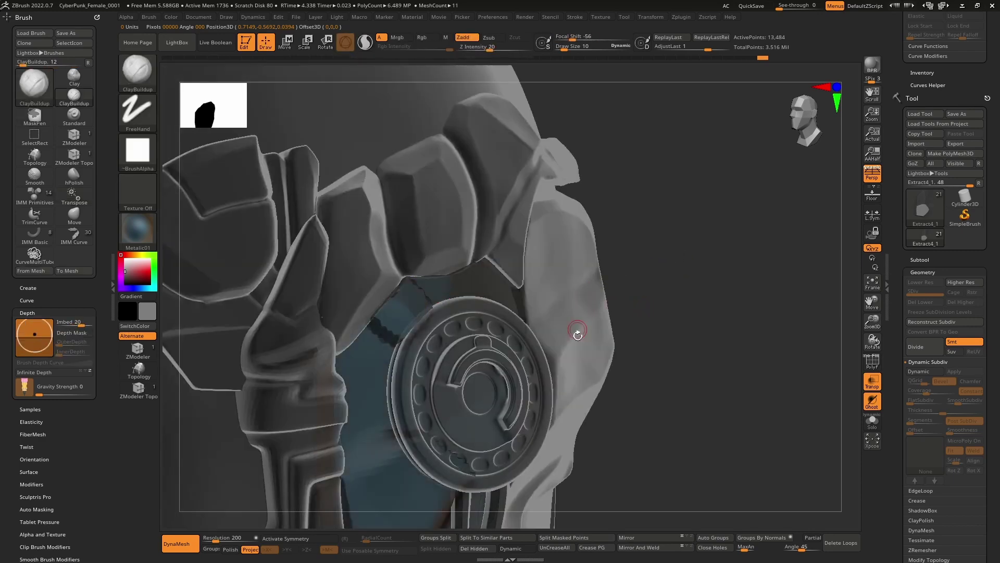
pyautogui.press('t')
pyautogui.click(873, 359)
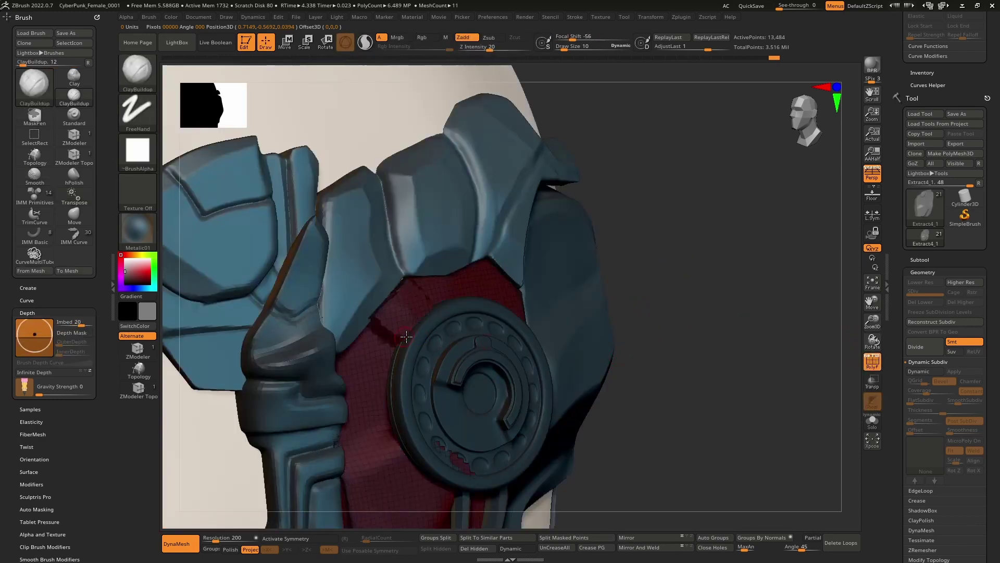
pyautogui.click(867, 365)
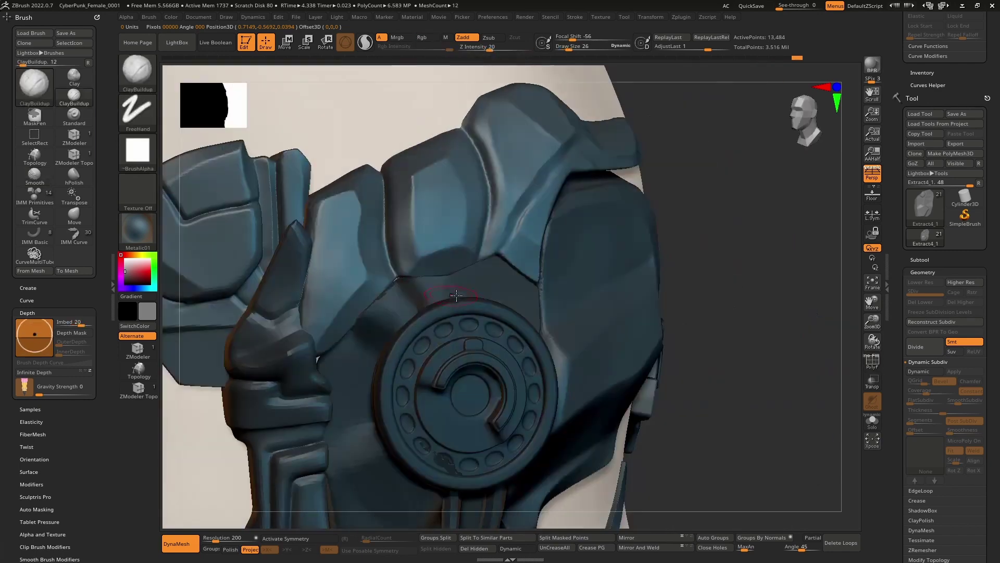
# Step: Flatten the shifted upper front section of the ear base panel with the hPolish brush
pyautogui.press('b')
pyautogui.press('h')
pyautogui.press('p')
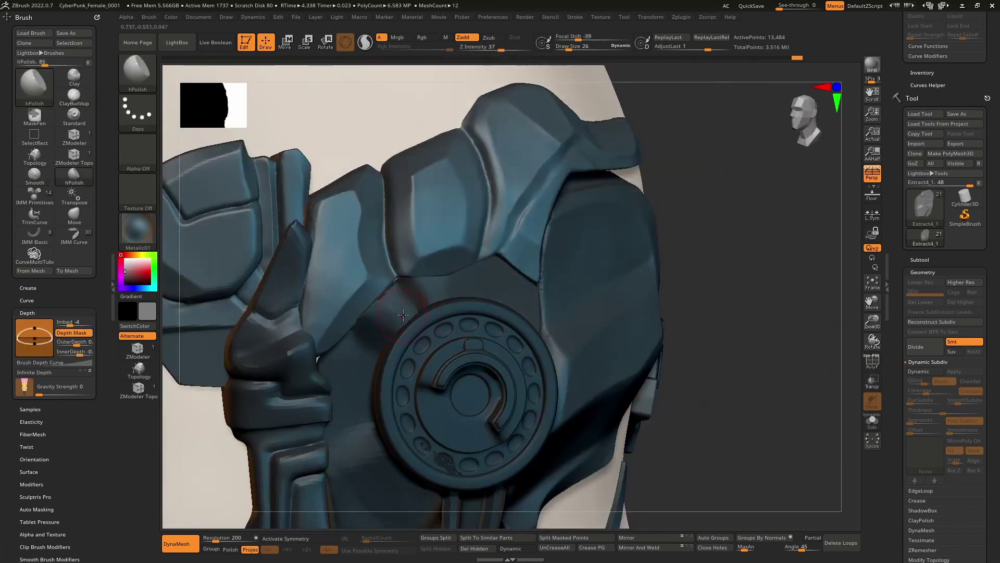
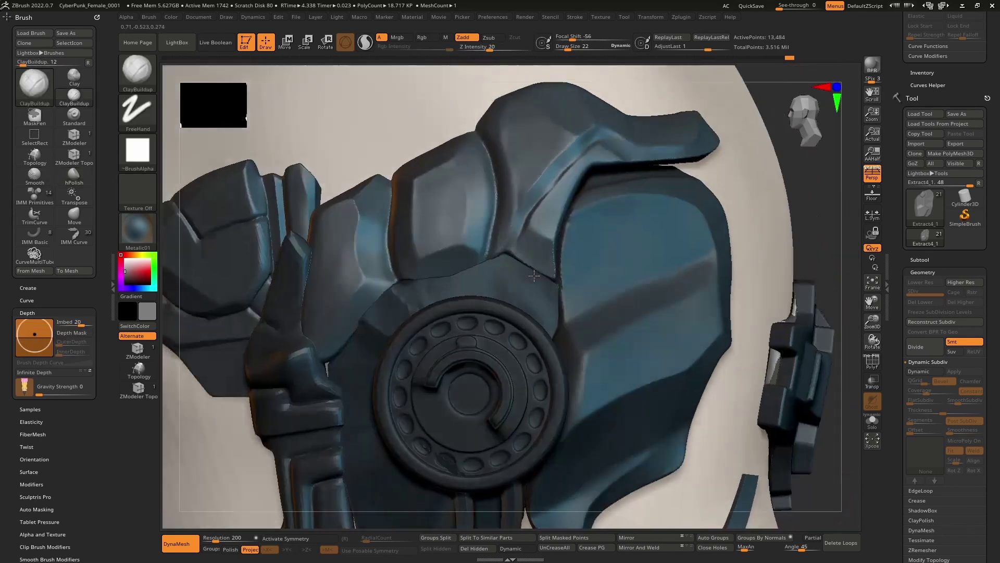
# Step: Build up a raised band above the ear disc with ClayBuildup in Sculptris Pro mode at draw size 22, smoothing the strokes
pyautogui.moveTo(552, 333)
pyautogui.mouseDown()
pyautogui.moveTo(536, 292)
pyautogui.moveTo(505, 287)
pyautogui.mouseUp()
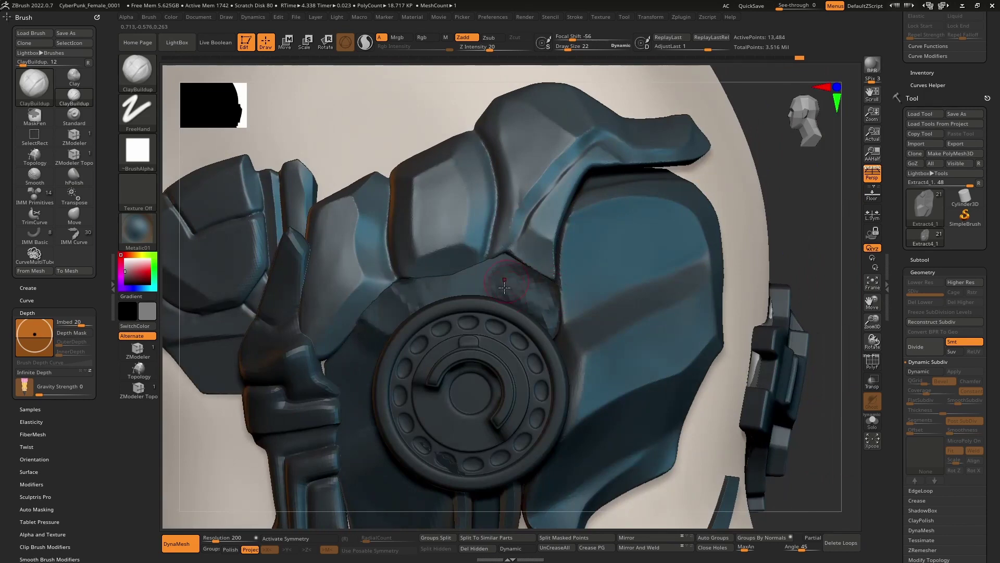
pyautogui.press('\\')
pyautogui.moveTo(551, 319)
pyautogui.mouseDown()
pyautogui.moveTo(504, 259)
pyautogui.moveTo(421, 309)
pyautogui.mouseUp()
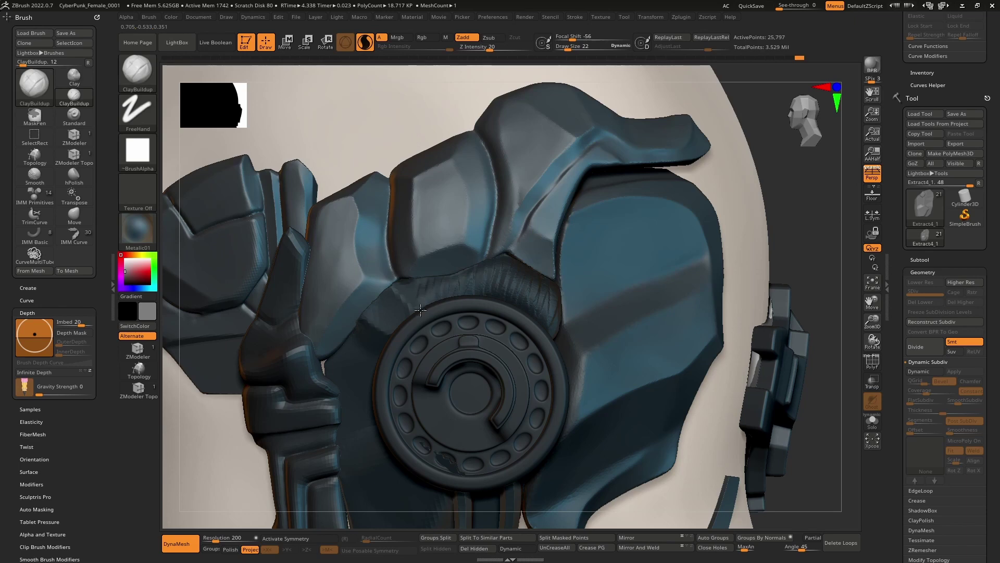
pyautogui.moveTo(517, 260); pyautogui.dragTo(417, 290)
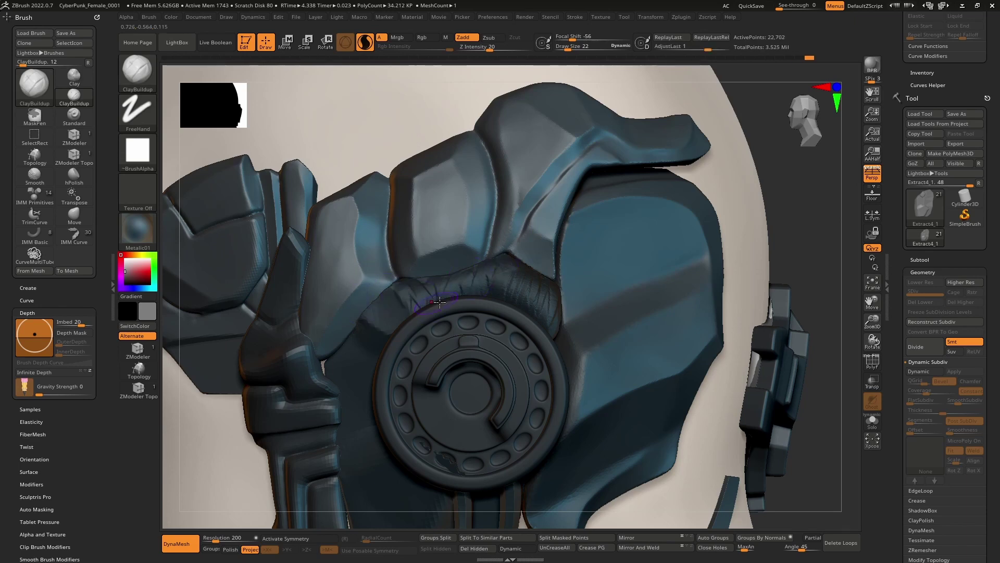
pyautogui.moveTo(509, 283)
pyautogui.keyDown('shift'); pyautogui.mouseDown()
pyautogui.moveTo(406, 292)
pyautogui.moveTo(517, 299)
pyautogui.mouseUp(); pyautogui.keyUp('shift')
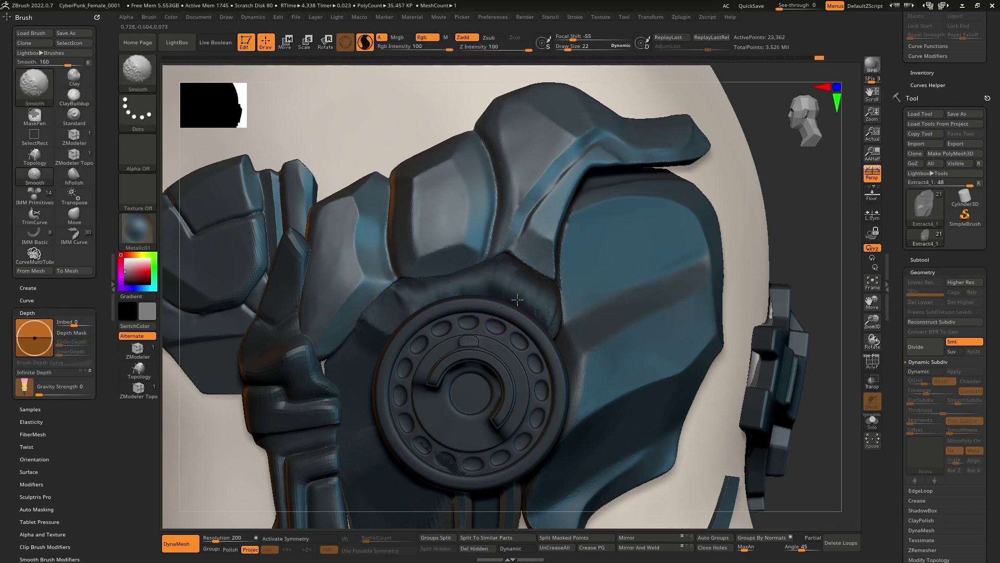
# Step: Polish the raised band around the top and rear of the ear disc into planes with hPolish
pyautogui.press('b')
pyautogui.press('h')
pyautogui.press('p')
pyautogui.moveTo(417, 310)
pyautogui.mouseDown()
pyautogui.moveTo(453, 294)
pyautogui.moveTo(508, 300)
pyautogui.moveTo(438, 305)
pyautogui.moveTo(525, 301)
pyautogui.moveTo(483, 291)
pyautogui.moveTo(529, 293)
pyautogui.moveTo(439, 290)
pyautogui.moveTo(513, 301)
pyautogui.moveTo(516, 270)
pyautogui.moveTo(532, 277)
pyautogui.moveTo(486, 270)
pyautogui.moveTo(548, 295)
pyautogui.mouseUp()
pyautogui.moveTo(467, 273); pyautogui.dragTo(542, 282, button='right')
pyautogui.moveTo(557, 307); pyautogui.dragTo(563, 334)
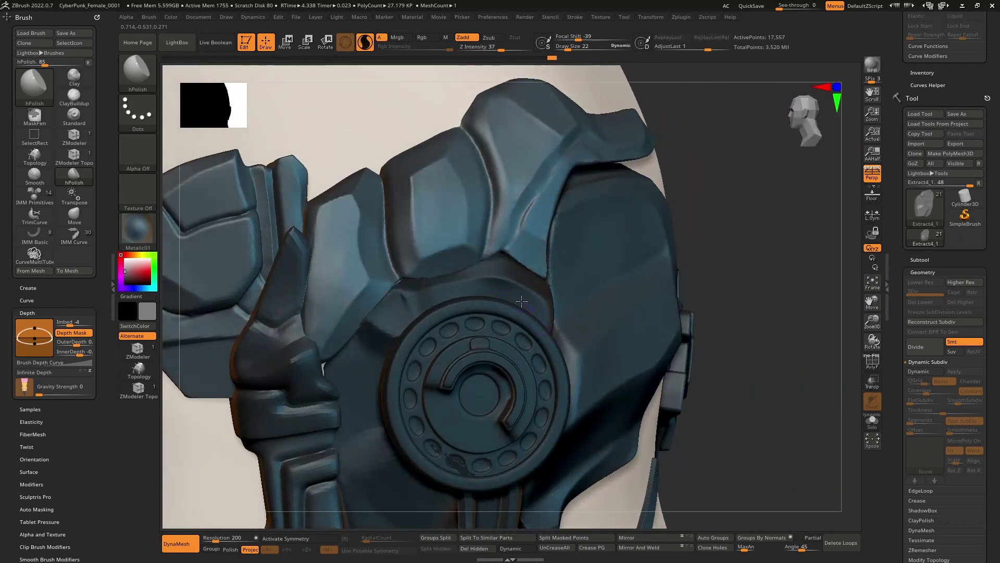
pyautogui.moveTo(563, 335); pyautogui.dragTo(492, 317, button='right')
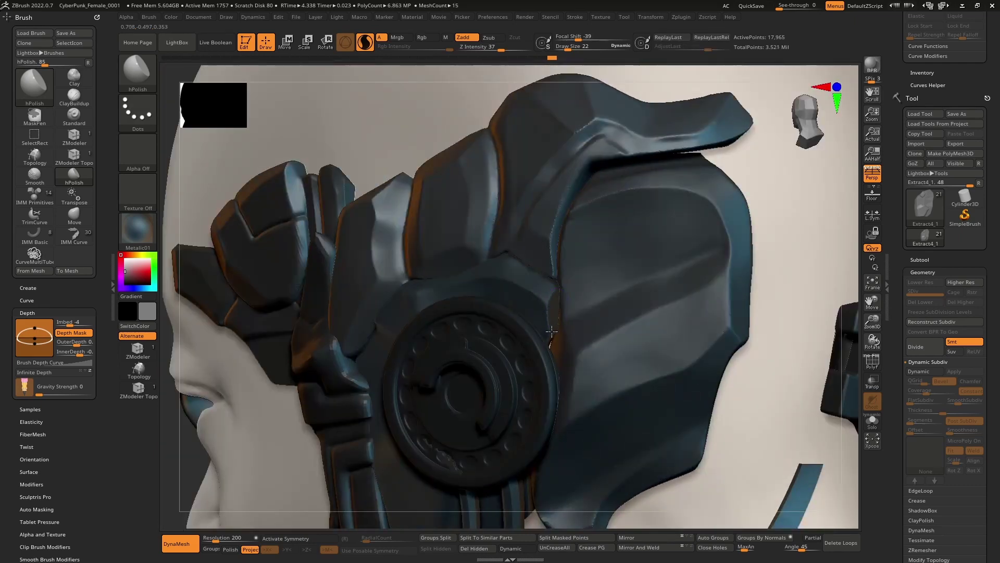
pyautogui.moveTo(551, 331); pyautogui.dragTo(555, 335)
# Step: Refine the facets where the raised band meets the head plates and the panel's upper front corner with hPolish
pyautogui.moveTo(555, 335)
pyautogui.keyDown('ctrl'); pyautogui.mouseDown(button='right')
pyautogui.moveTo(558, 281)
pyautogui.moveTo(558, 307)
pyautogui.moveTo(567, 293)
pyautogui.mouseUp(button='right'); pyautogui.keyUp('ctrl')
pyautogui.moveTo(567, 292)
pyautogui.keyDown('ctrl'); pyautogui.mouseDown(button='right')
pyautogui.moveTo(568, 269)
pyautogui.moveTo(513, 299)
pyautogui.mouseUp(button='right'); pyautogui.keyUp('ctrl')
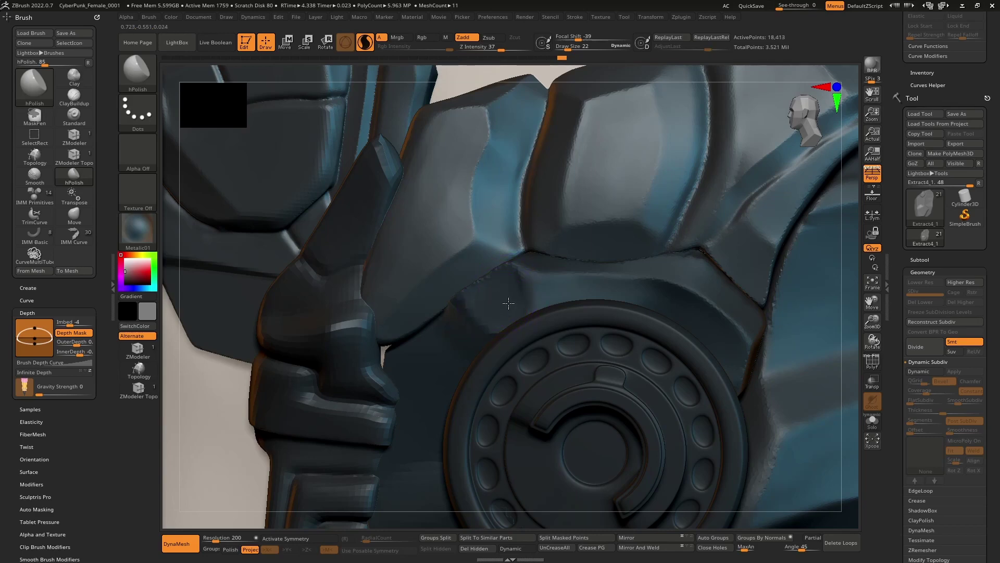
pyautogui.moveTo(468, 326)
pyautogui.mouseDown()
pyautogui.moveTo(542, 293)
pyautogui.moveTo(632, 287)
pyautogui.mouseUp()
pyautogui.moveTo(526, 259); pyautogui.dragTo(655, 267)
pyautogui.moveTo(461, 278)
pyautogui.mouseDown(button='right')
pyautogui.moveTo(561, 283)
pyautogui.moveTo(487, 331)
pyautogui.mouseUp(button='right')
pyautogui.moveTo(473, 318); pyautogui.dragTo(495, 353)
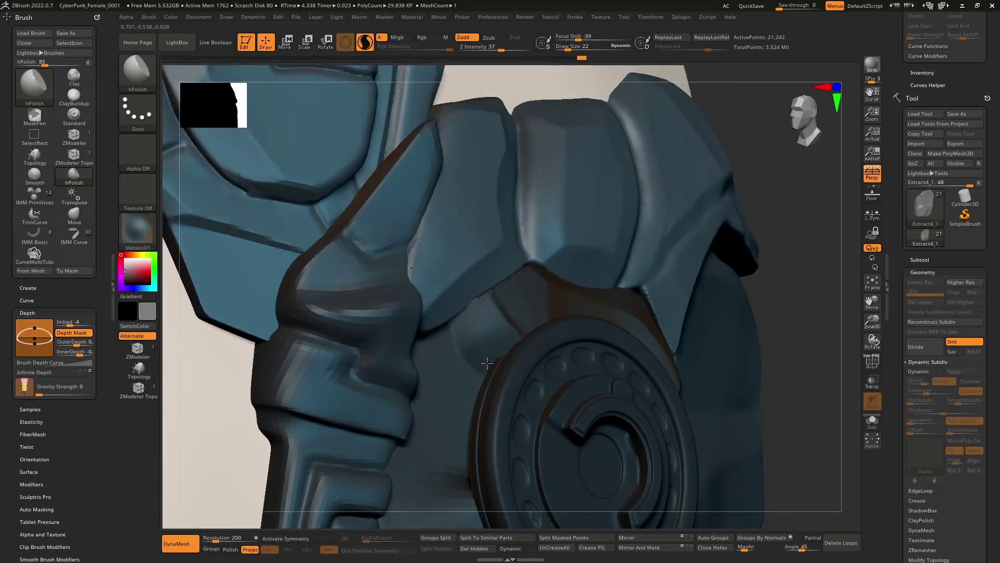
pyautogui.moveTo(468, 341); pyautogui.dragTo(506, 314)
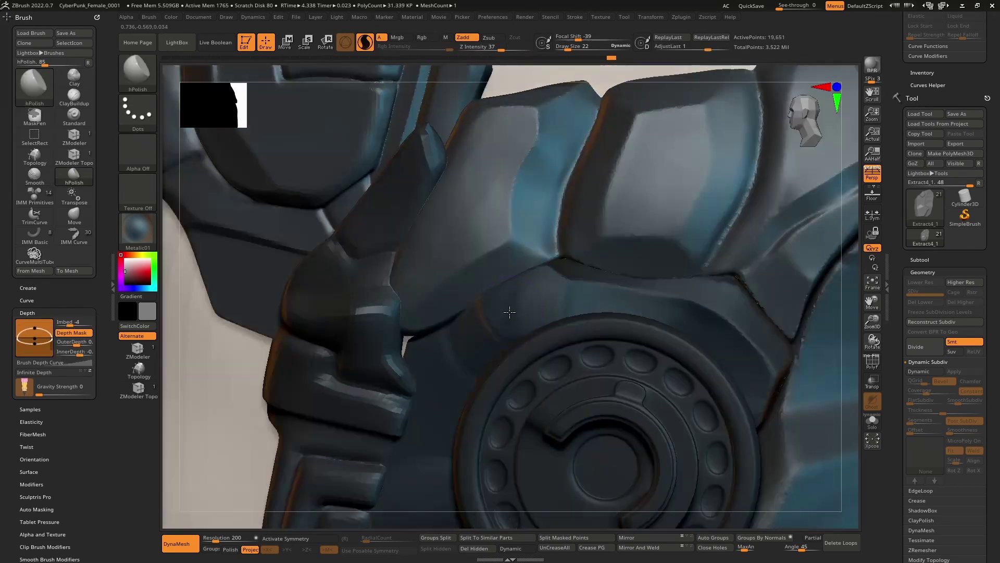
# Step: Examine the reshaped ear base panel against the head plates and face from several angles and distances
pyautogui.press('ctrl')
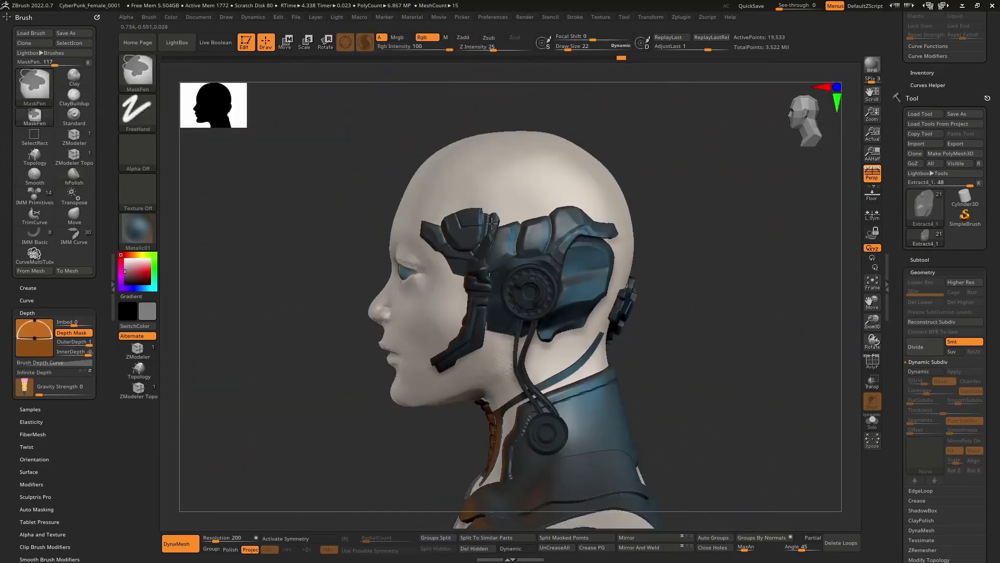
pyautogui.moveTo(492, 224); pyautogui.dragTo(529, 231, button='right')
pyautogui.keyDown('ctrl'); pyautogui.moveTo(529, 232); pyautogui.dragTo(525, 313, button='right'); pyautogui.keyUp('ctrl')
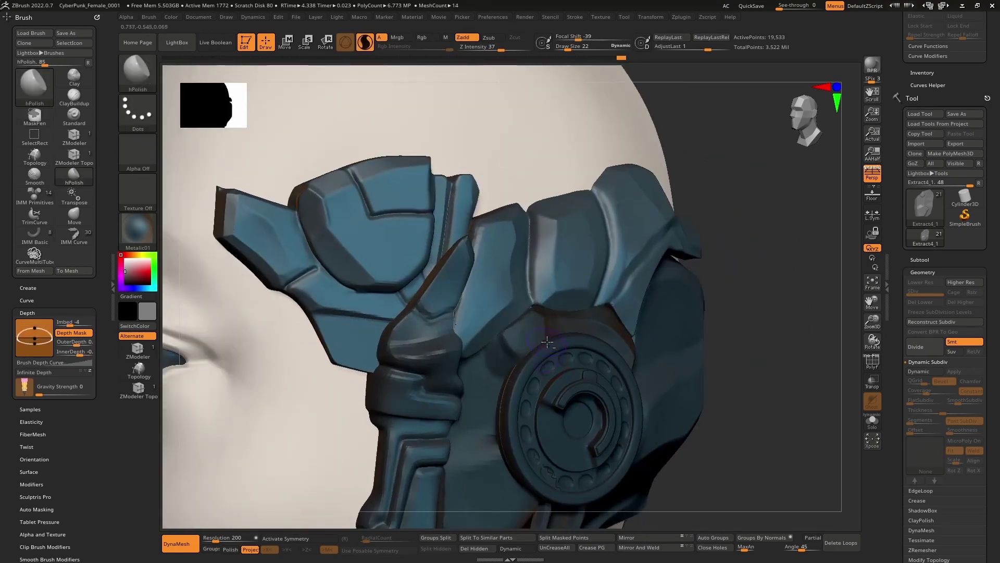
pyautogui.moveTo(552, 271); pyautogui.dragTo(571, 280, button='right')
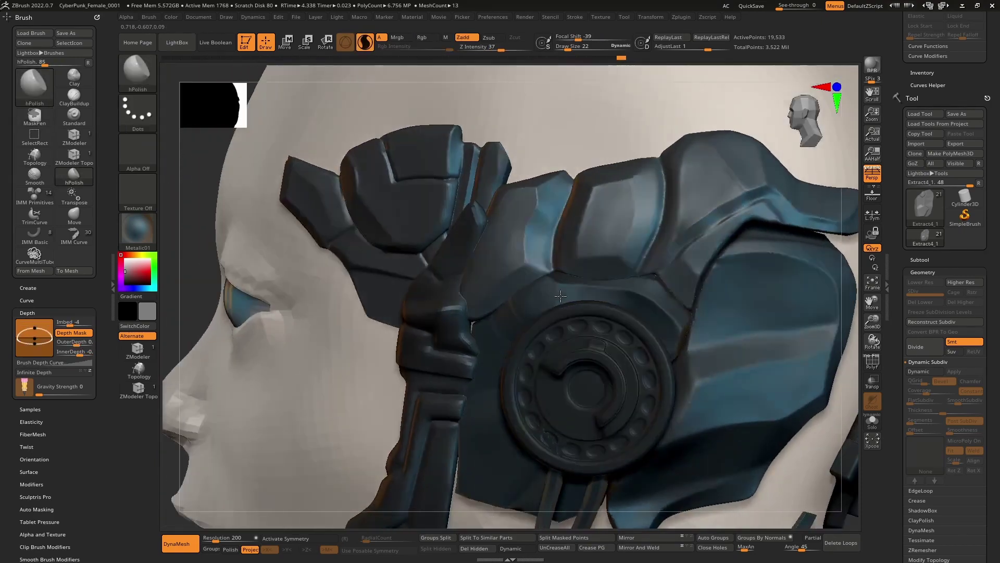
pyautogui.moveTo(557, 250); pyautogui.dragTo(566, 255, button='right')
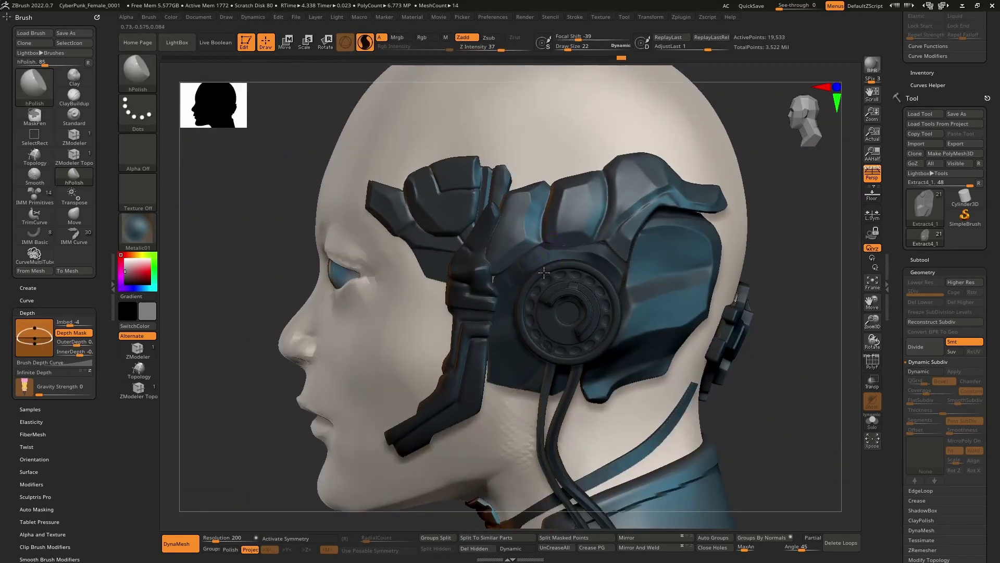
pyautogui.moveTo(542, 271); pyautogui.dragTo(551, 283, button='right')
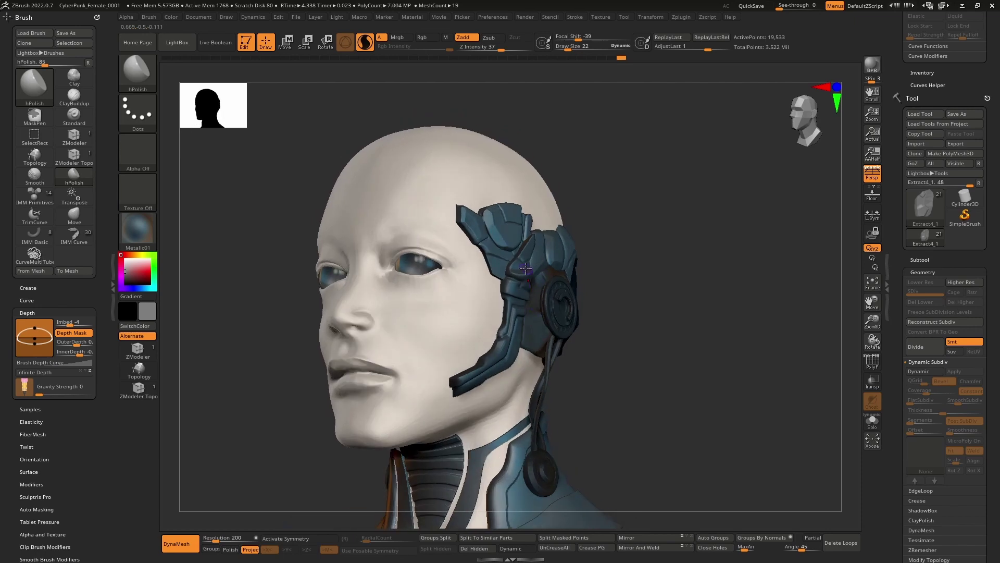
pyautogui.moveTo(570, 270)
pyautogui.mouseDown(button='right')
pyautogui.moveTo(551, 274)
pyautogui.moveTo(544, 318)
pyautogui.mouseUp(button='right')
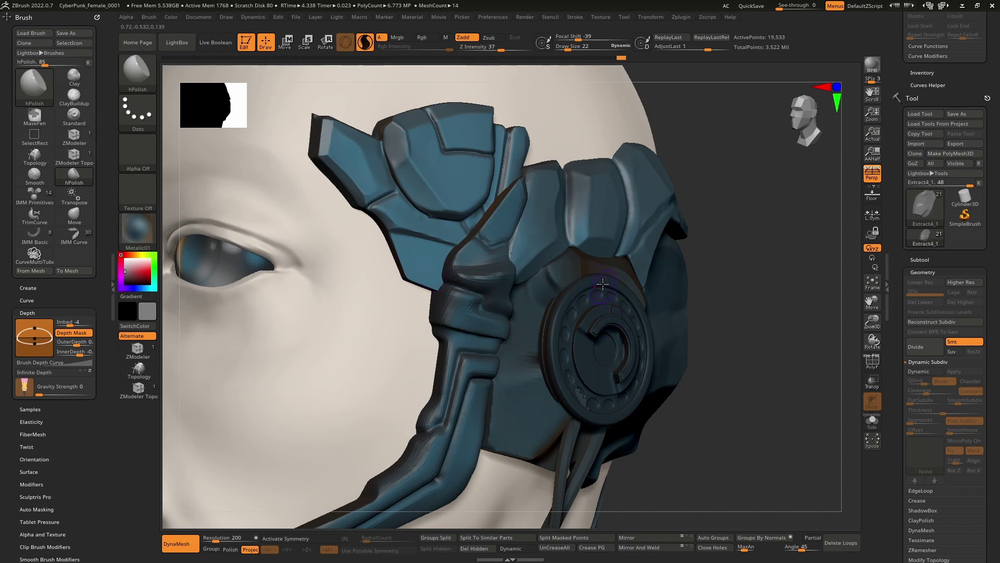
pyautogui.moveTo(603, 284); pyautogui.dragTo(563, 278, button='right')
pyautogui.moveTo(611, 237)
pyautogui.keyDown('alt'); pyautogui.mouseDown(button='right')
pyautogui.moveTo(580, 277)
pyautogui.moveTo(597, 273)
pyautogui.moveTo(559, 277)
pyautogui.moveTo(561, 255)
pyautogui.mouseUp(button='right'); pyautogui.keyUp('alt')
pyautogui.moveTo(561, 292); pyautogui.dragTo(607, 303, button='right')
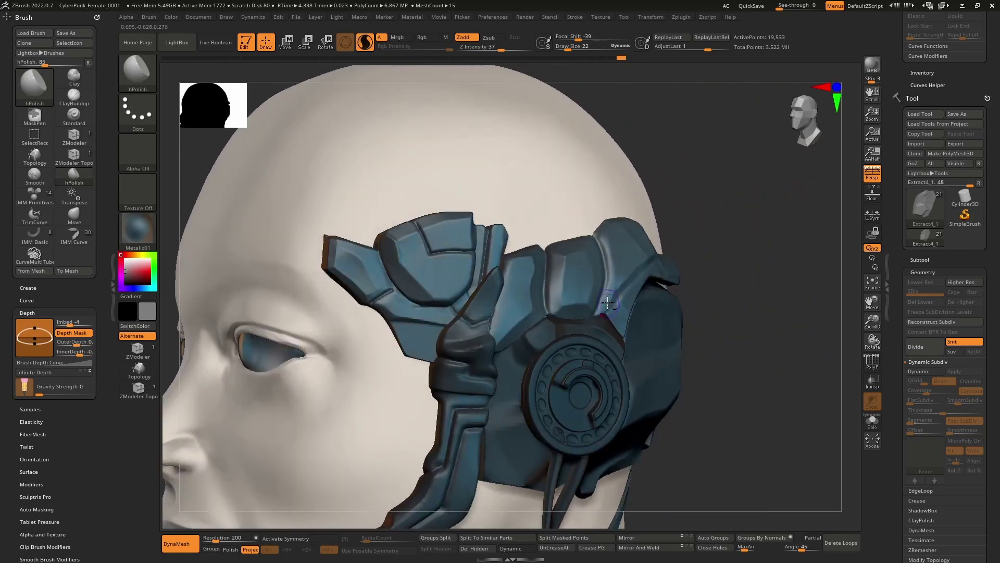
pyautogui.keyDown('alt'); pyautogui.moveTo(614, 431); pyautogui.dragTo(688, 261, button='right'); pyautogui.keyUp('alt')
# Step: Switch to the jaw strip in front of the ear and polish the edges of its lower section with hPolish, smoothing the bend
pyautogui.keyDown('alt'); pyautogui.click(556, 315); pyautogui.keyUp('alt')
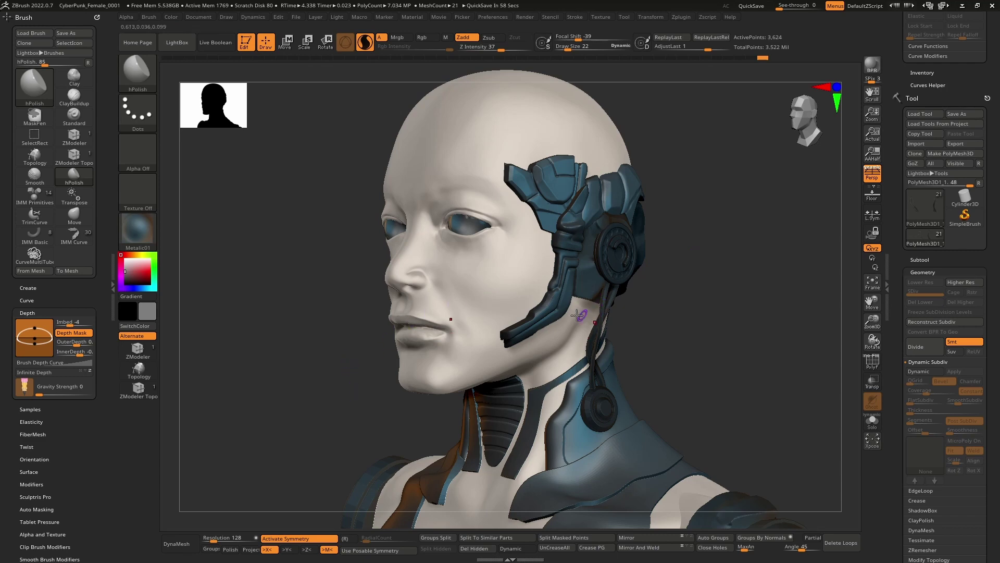
pyautogui.keyDown('ctrl'); pyautogui.moveTo(527, 279); pyautogui.dragTo(571, 373, button='right'); pyautogui.keyUp('ctrl')
pyautogui.keyDown('alt'); pyautogui.click(462, 325); pyautogui.keyUp('alt')
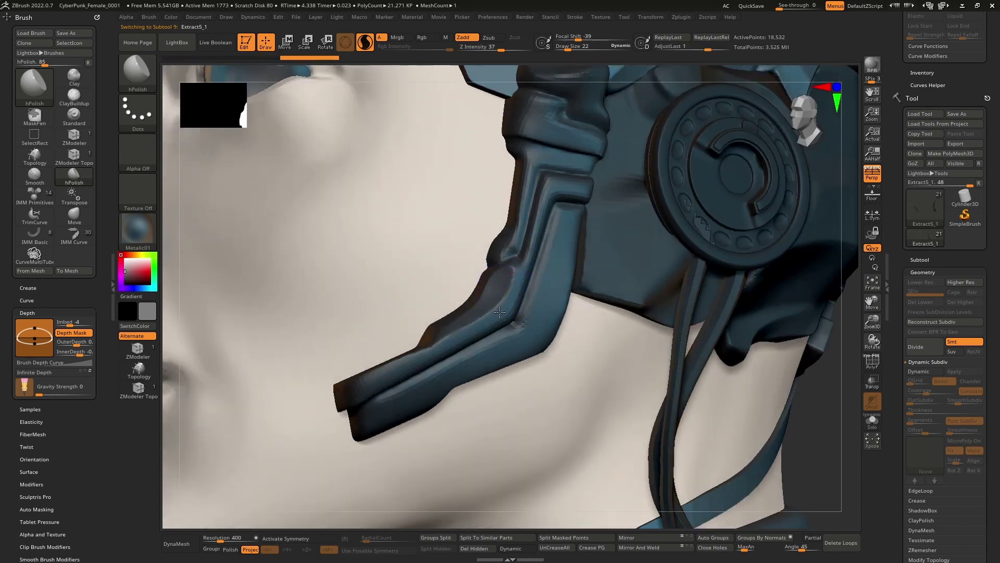
pyautogui.moveTo(500, 312); pyautogui.dragTo(449, 339)
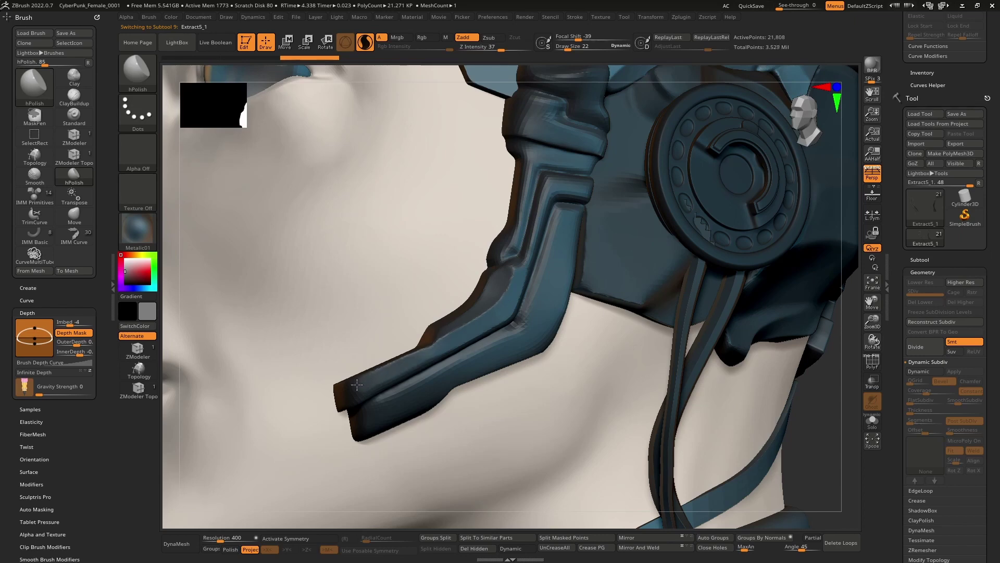
pyautogui.moveTo(381, 360)
pyautogui.mouseDown(button='right')
pyautogui.moveTo(441, 348)
pyautogui.moveTo(425, 337)
pyautogui.moveTo(440, 345)
pyautogui.moveTo(438, 360)
pyautogui.mouseUp(button='right')
pyautogui.moveTo(410, 330)
pyautogui.mouseDown()
pyautogui.moveTo(428, 338)
pyautogui.moveTo(408, 340)
pyautogui.mouseUp()
pyautogui.moveTo(481, 331); pyautogui.dragTo(448, 313, button='right')
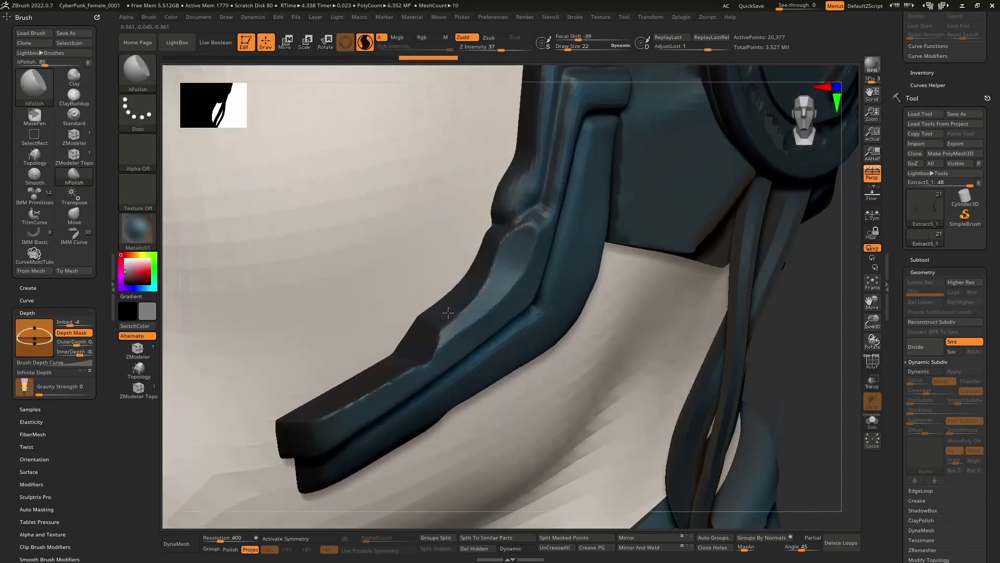
pyautogui.moveTo(450, 303)
pyautogui.keyDown('shift'); pyautogui.mouseDown()
pyautogui.moveTo(430, 315)
pyautogui.moveTo(488, 238)
pyautogui.mouseUp(); pyautogui.keyUp('shift')
# Step: Sharpen the stepped ridges and recessed channels along the jaw strip's upper section with hPolish at draw size 14
pyautogui.moveTo(527, 186)
pyautogui.keyDown('alt'); pyautogui.mouseDown(button='right')
pyautogui.moveTo(470, 306)
pyautogui.moveTo(484, 291)
pyautogui.moveTo(474, 353)
pyautogui.mouseUp(button='right'); pyautogui.keyUp('alt')
pyautogui.moveTo(474, 353)
pyautogui.mouseDown()
pyautogui.moveTo(480, 365)
pyautogui.moveTo(501, 319)
pyautogui.mouseUp()
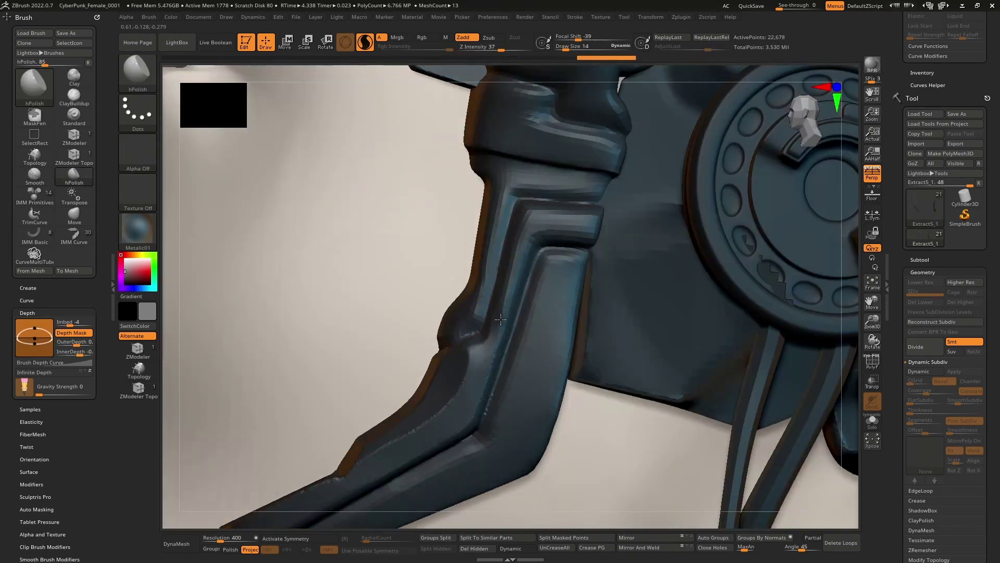
pyautogui.moveTo(518, 273)
pyautogui.mouseDown()
pyautogui.moveTo(531, 219)
pyautogui.moveTo(573, 218)
pyautogui.moveTo(549, 230)
pyautogui.mouseUp()
pyautogui.moveTo(549, 230); pyautogui.dragTo(565, 295, button='right')
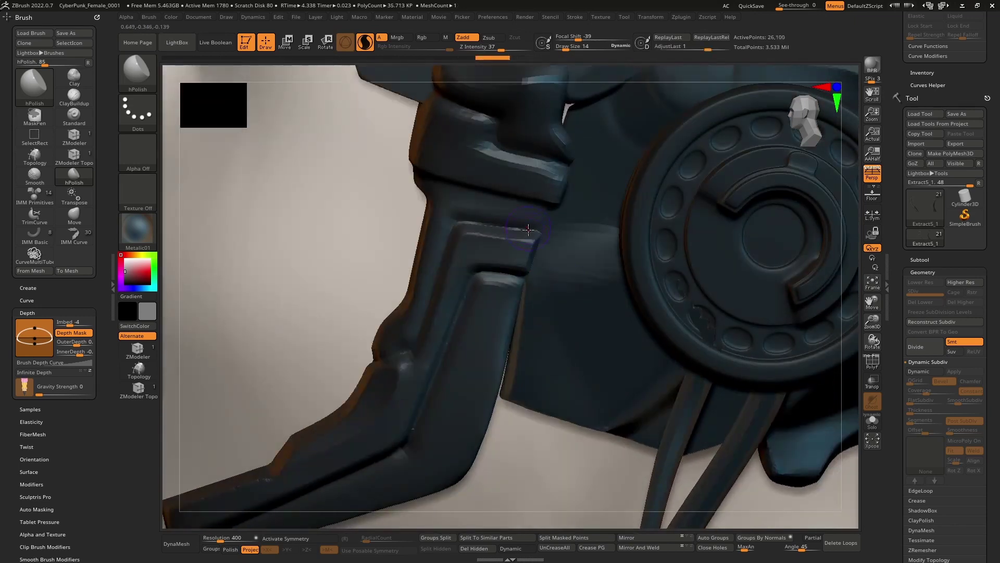
pyautogui.moveTo(477, 229); pyautogui.dragTo(475, 229)
pyautogui.moveTo(451, 247); pyautogui.dragTo(469, 256, button='right')
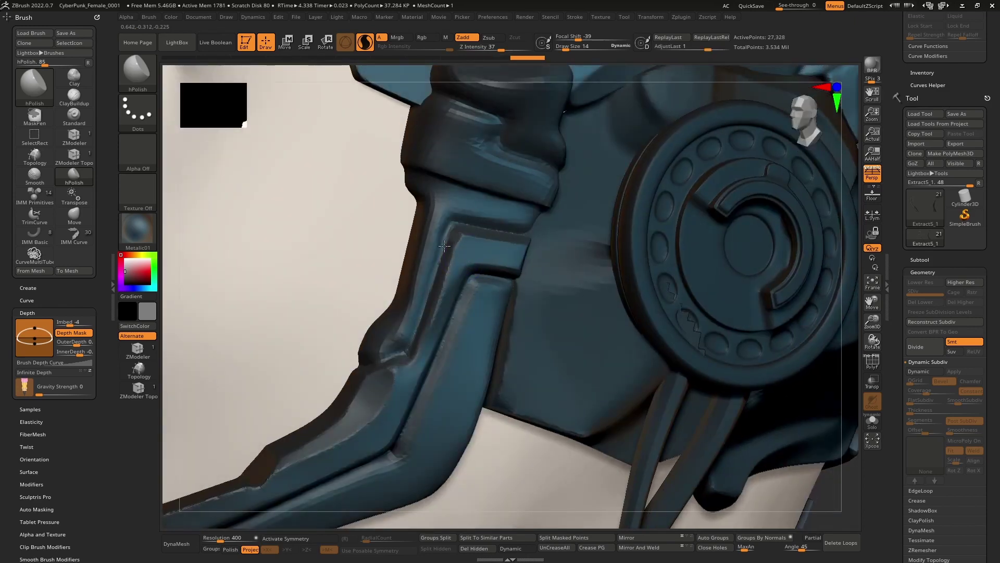
pyautogui.moveTo(445, 246); pyautogui.dragTo(419, 325)
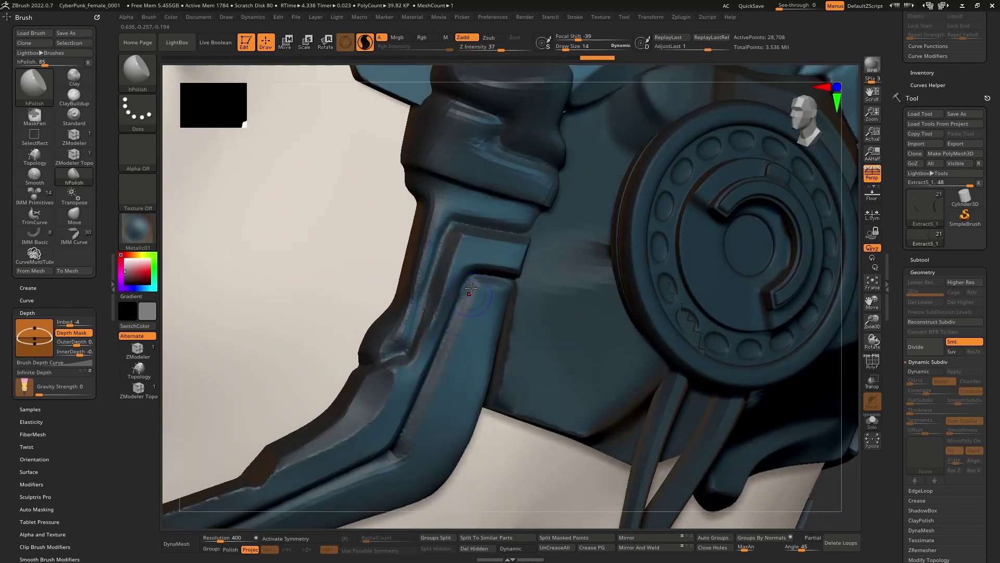
pyautogui.moveTo(470, 288); pyautogui.dragTo(492, 277)
pyautogui.moveTo(476, 323)
pyautogui.mouseDown(button='right')
pyautogui.moveTo(499, 313)
pyautogui.moveTo(511, 330)
pyautogui.mouseUp(button='right')
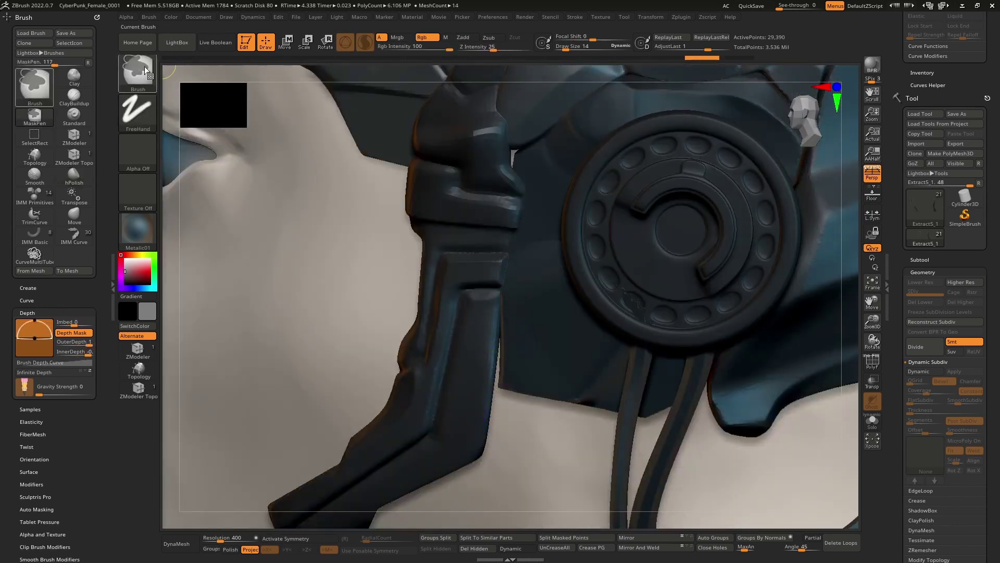
pyautogui.press('b')
pyautogui.press('m')
pyautogui.keyDown('ctrl'); pyautogui.moveTo(529, 346); pyautogui.dragTo(459, 436); pyautogui.keyUp('ctrl')
pyautogui.press('1')
pyautogui.moveTo(459, 437); pyautogui.dragTo(490, 364, button='right')
pyautogui.hotkey('ctrl', 'shift', 'a')
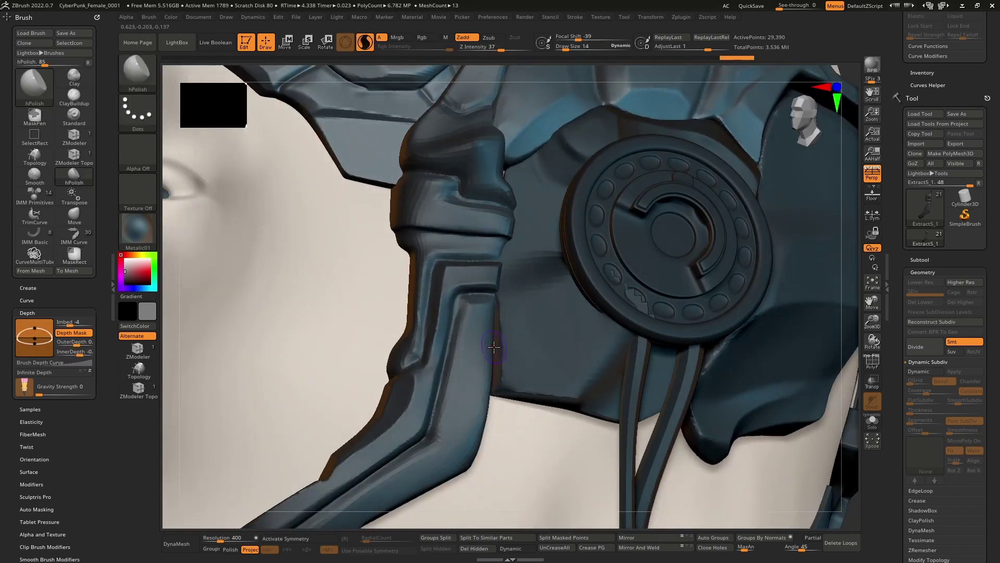
# Step: Mask an elongated patch on the jaw strip's rear edge above the bend with MaskLasso, and invert the mask
pyautogui.keyDown('ctrl'); pyautogui.click(142, 70); pyautogui.keyUp('ctrl')
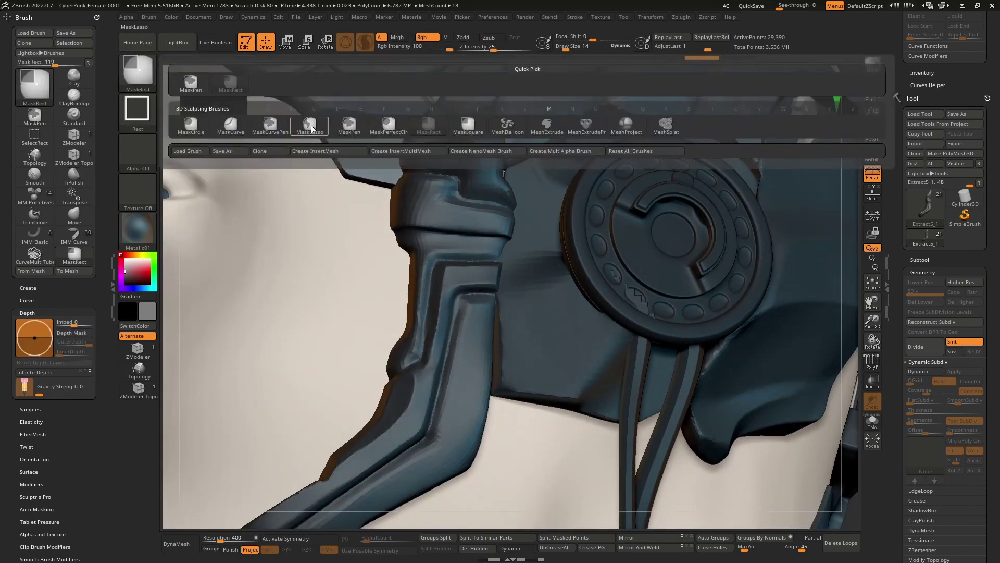
pyautogui.click(311, 128)
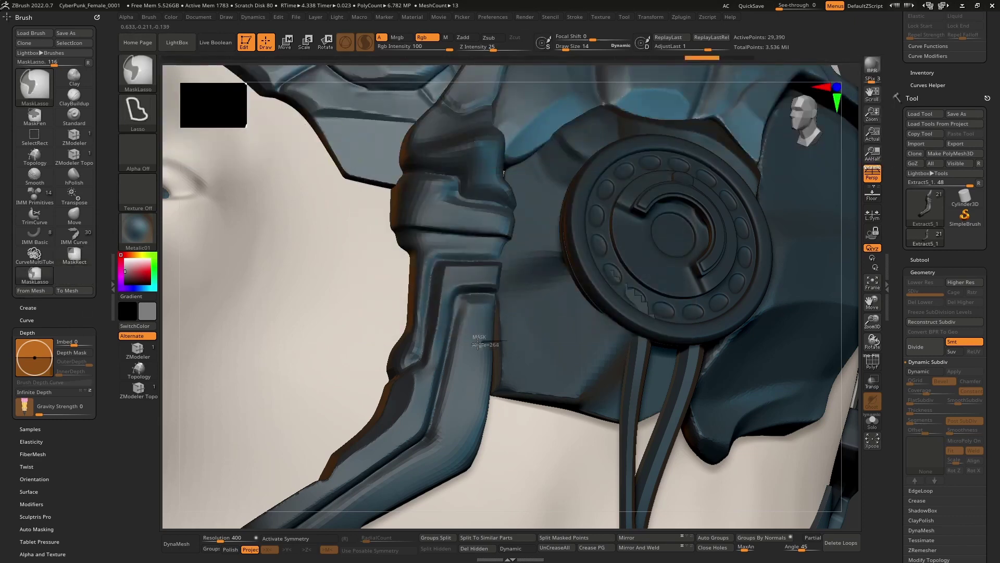
pyautogui.moveTo(478, 343)
pyautogui.keyDown('ctrl'); pyautogui.mouseDown()
pyautogui.moveTo(492, 378)
pyautogui.moveTo(456, 452)
pyautogui.mouseUp(); pyautogui.keyUp('ctrl')
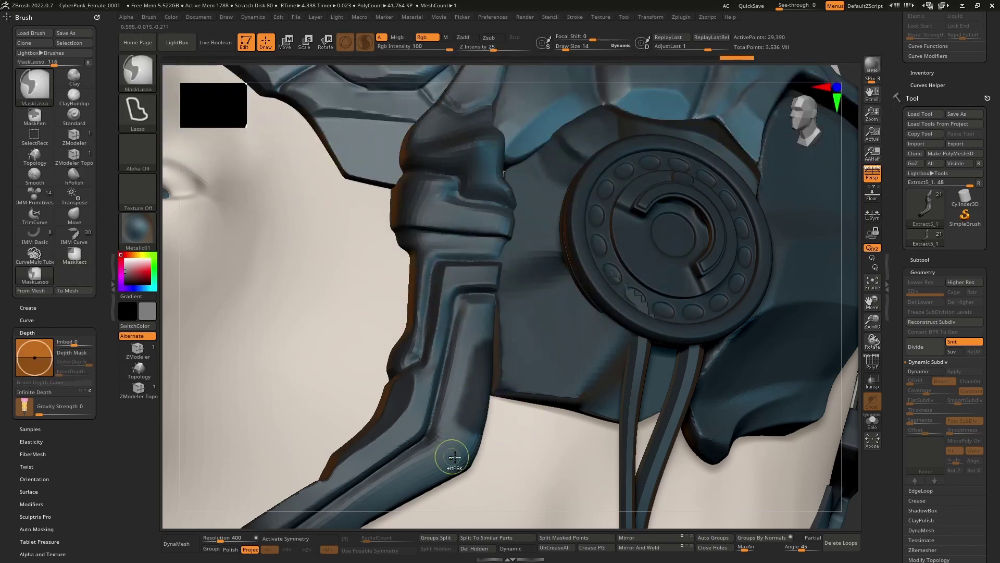
pyautogui.keyDown('ctrl'); pyautogui.click(451, 430); pyautogui.keyUp('ctrl')
pyautogui.press('b')
pyautogui.press('h')
pyautogui.press('p')
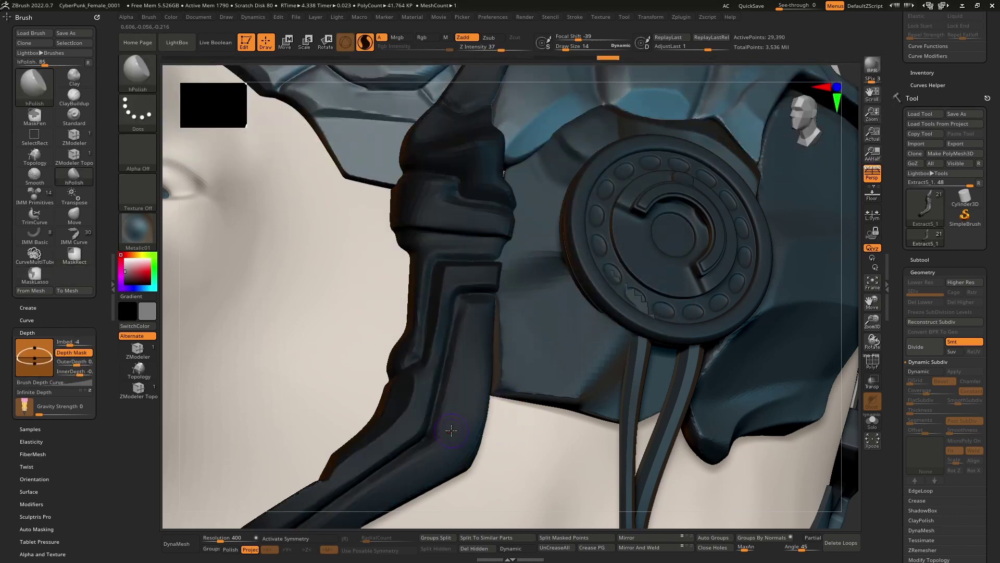
# Step: Push the unmasked patch inward with the Move gizmo to form a recess, clear the mask and smooth the rear edge above it
pyautogui.press('w')
pyautogui.moveTo(469, 435); pyautogui.dragTo(563, 450, button='right')
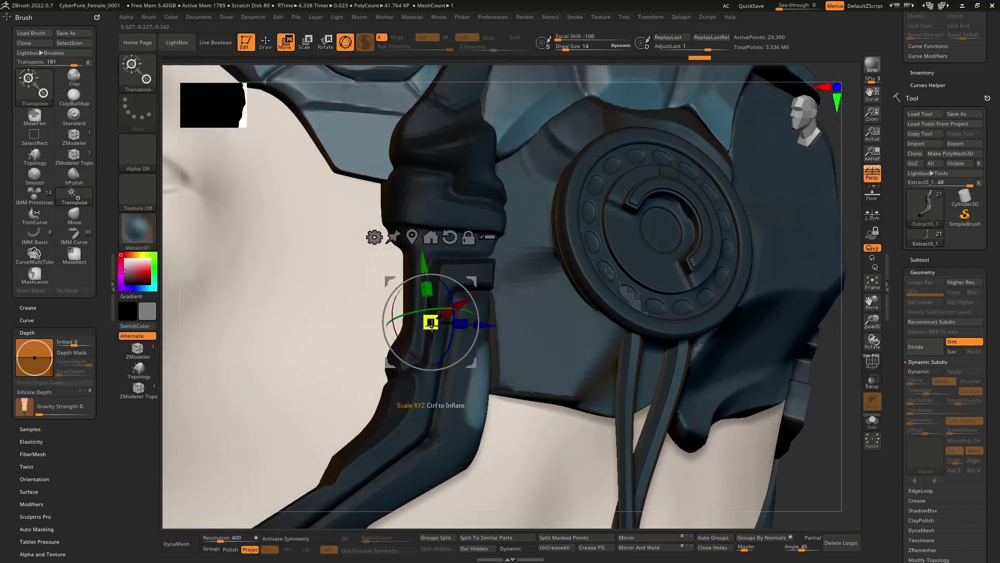
pyautogui.press('q')
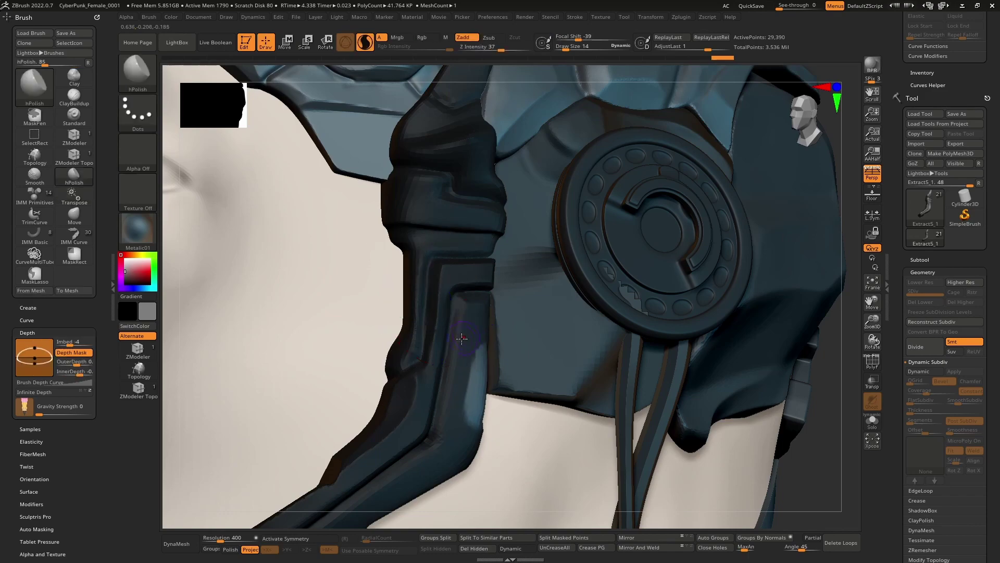
pyautogui.press('w')
pyautogui.moveTo(462, 338); pyautogui.dragTo(428, 349, button='right')
pyautogui.click(482, 388)
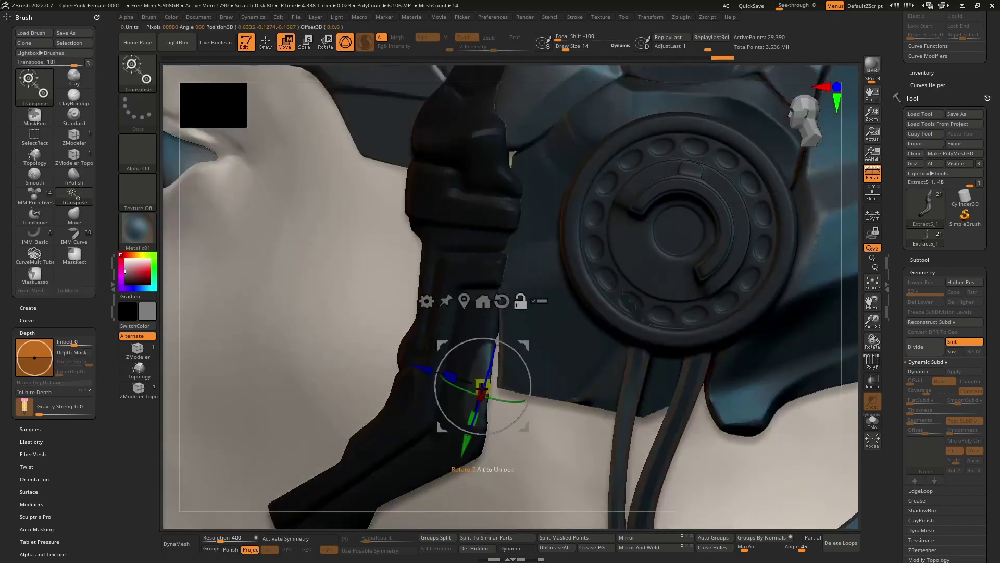
pyautogui.moveTo(482, 388)
pyautogui.mouseDown(button='right')
pyautogui.moveTo(532, 395)
pyautogui.moveTo(609, 468)
pyautogui.moveTo(514, 391)
pyautogui.mouseUp(button='right')
pyautogui.press('q')
pyautogui.press('ctrl')
pyautogui.keyDown('ctrl'); pyautogui.moveTo(514, 390); pyautogui.dragTo(521, 396); pyautogui.keyUp('ctrl')
pyautogui.moveTo(500, 292)
pyautogui.keyDown('shift'); pyautogui.mouseDown()
pyautogui.moveTo(463, 360)
pyautogui.moveTo(484, 428)
pyautogui.moveTo(498, 306)
pyautogui.mouseUp(); pyautogui.keyUp('shift')
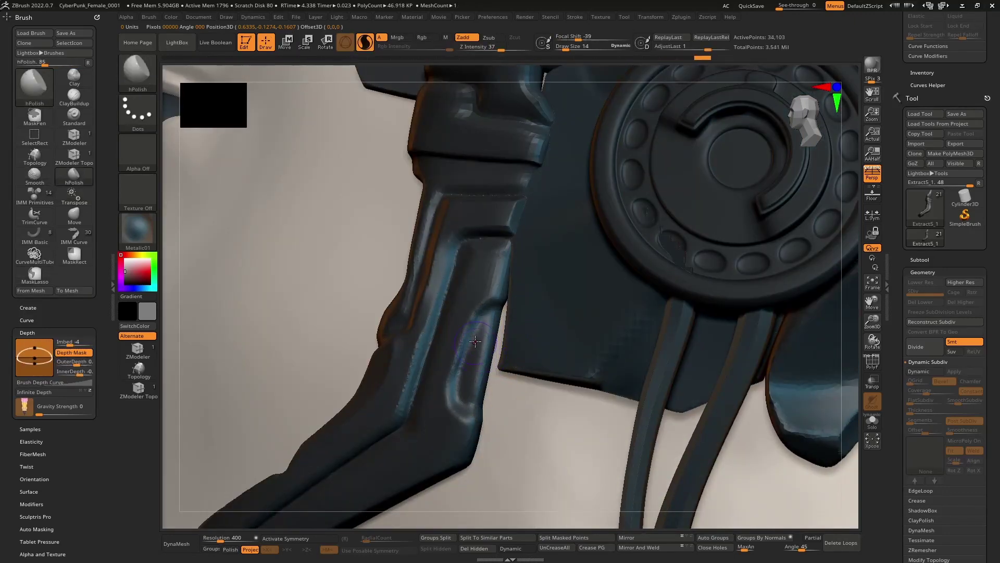
# Step: Carve a crease along the new recess's inner contour with the DamStandard brush
pyautogui.press('b')
pyautogui.press('d')
pyautogui.press('s')
pyautogui.moveTo(480, 314); pyautogui.dragTo(460, 410)
# Step: Flatten the recess's floor and rim with TrimDynamic, reducing the draw size to 10 for its upper corner and front wall
pyautogui.press('b')
pyautogui.press('t')
pyautogui.press('d')
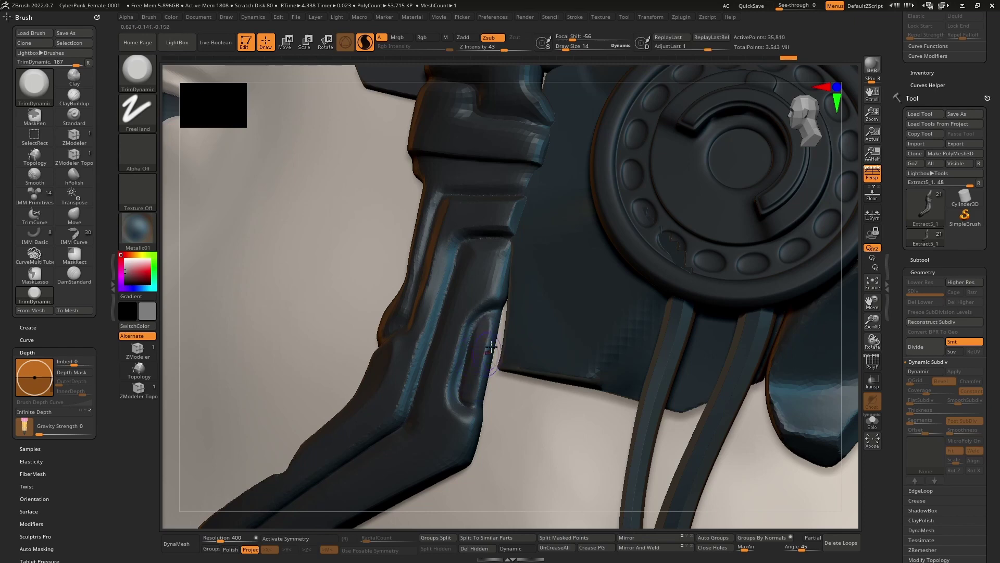
pyautogui.moveTo(483, 383); pyautogui.dragTo(483, 367)
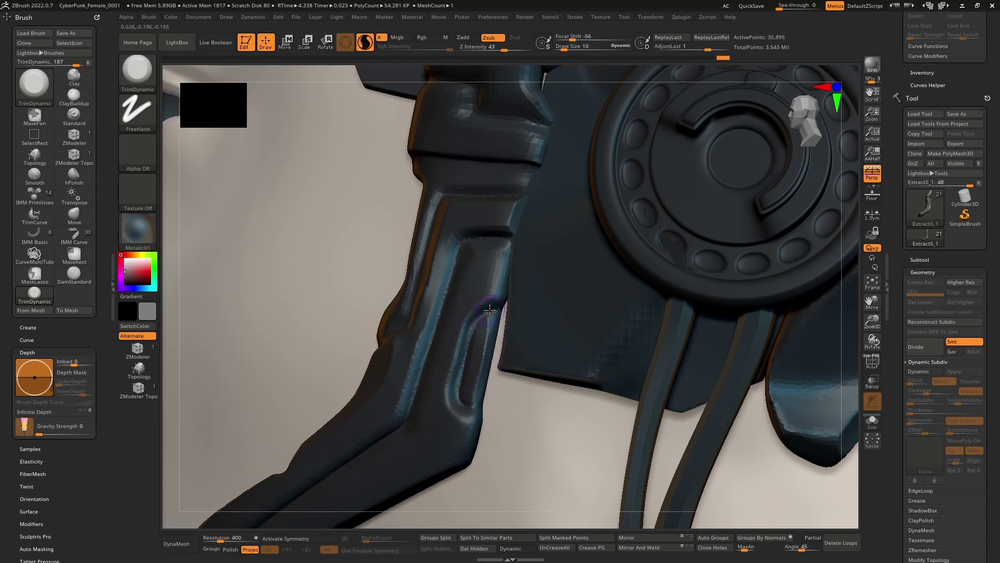
pyautogui.moveTo(484, 309); pyautogui.dragTo(494, 302)
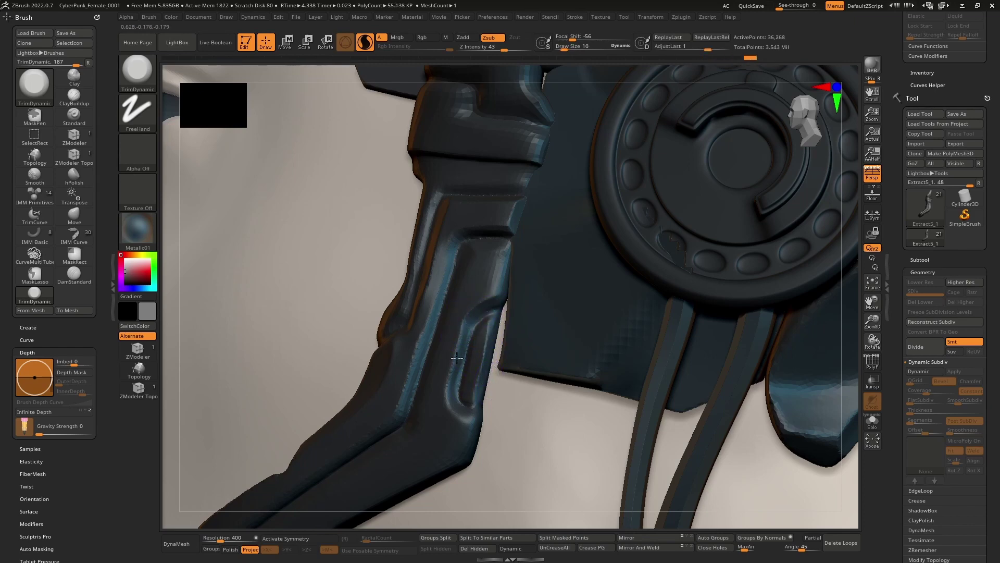
pyautogui.moveTo(465, 335); pyautogui.dragTo(463, 341)
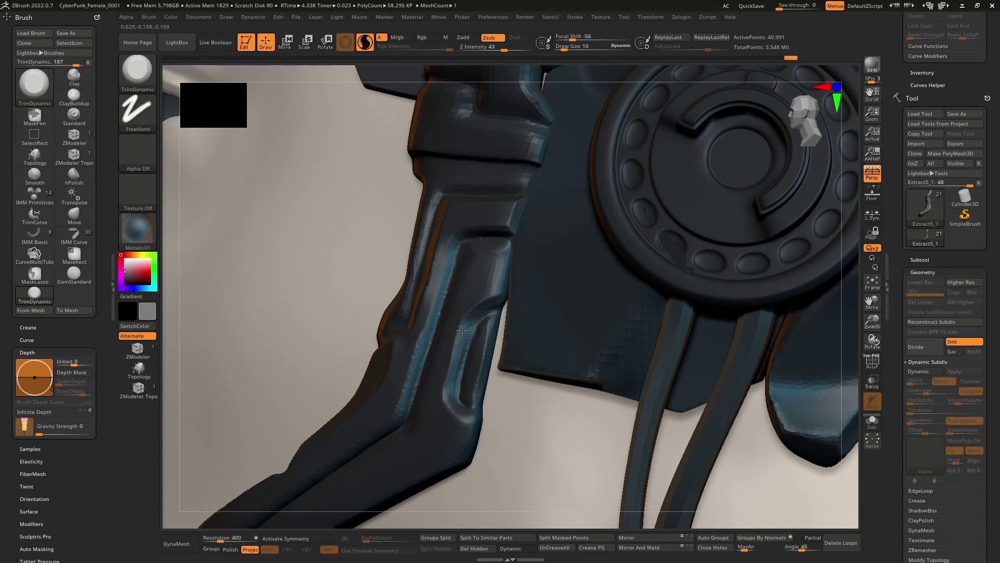
pyautogui.moveTo(457, 408); pyautogui.dragTo(456, 407)
# Step: Trim the recess's lower end and smooth and flatten the strip surface between it and the bend with TrimDynamic
pyautogui.moveTo(457, 408)
pyautogui.mouseDown(button='right')
pyautogui.moveTo(487, 392)
pyautogui.moveTo(465, 394)
pyautogui.moveTo(529, 370)
pyautogui.mouseUp(button='right')
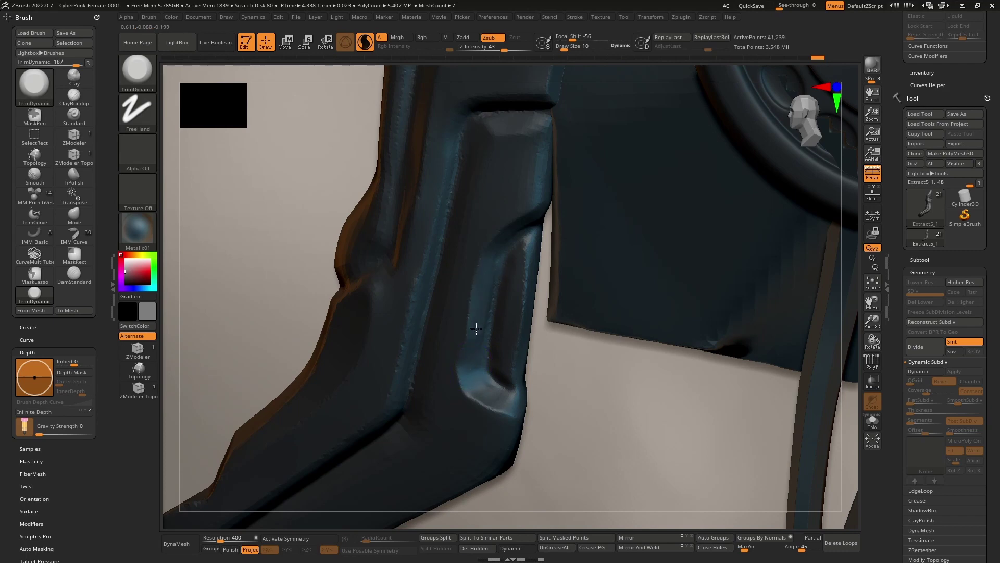
pyautogui.moveTo(476, 328)
pyautogui.mouseDown()
pyautogui.moveTo(475, 388)
pyautogui.moveTo(519, 414)
pyautogui.mouseUp()
pyautogui.moveTo(518, 415)
pyautogui.mouseDown(button='right')
pyautogui.moveTo(500, 354)
pyautogui.moveTo(524, 279)
pyautogui.moveTo(492, 307)
pyautogui.mouseUp(button='right')
pyautogui.moveTo(461, 383)
pyautogui.keyDown('shift'); pyautogui.mouseDown()
pyautogui.moveTo(464, 409)
pyautogui.moveTo(447, 447)
pyautogui.mouseUp(); pyautogui.keyUp('shift')
pyautogui.moveTo(440, 399); pyautogui.dragTo(444, 392)
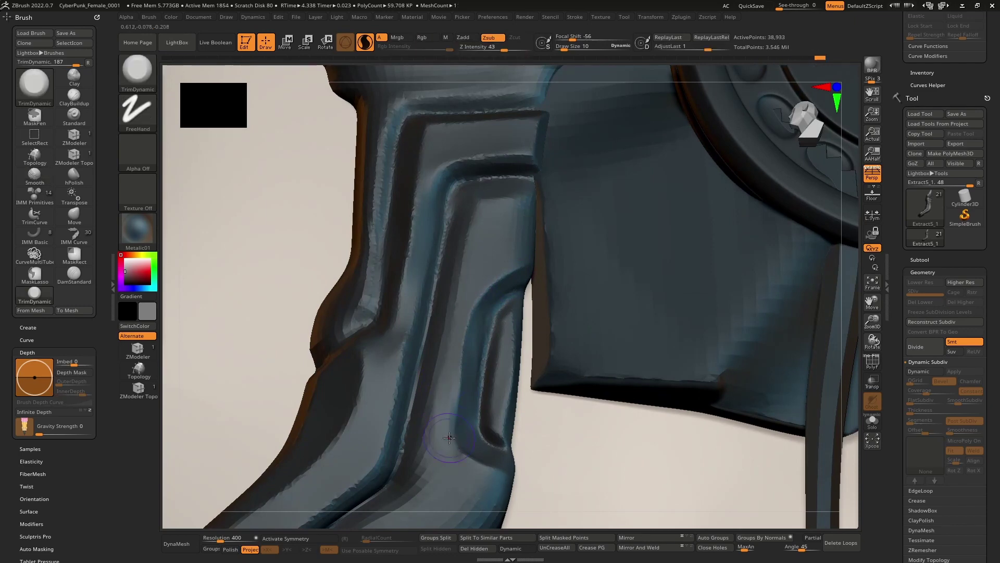
pyautogui.moveTo(449, 438); pyautogui.dragTo(450, 408)
pyautogui.moveTo(452, 447); pyautogui.dragTo(449, 436)
pyautogui.moveTo(449, 436)
pyautogui.keyDown('ctrl'); pyautogui.mouseDown(button='right')
pyautogui.moveTo(464, 407)
pyautogui.moveTo(509, 373)
pyautogui.moveTo(500, 339)
pyautogui.moveTo(549, 343)
pyautogui.moveTo(528, 306)
pyautogui.moveTo(508, 309)
pyautogui.mouseUp(button='right'); pyautogui.keyUp('ctrl')
pyautogui.moveTo(497, 329)
pyautogui.mouseDown()
pyautogui.moveTo(515, 273)
pyautogui.moveTo(500, 313)
pyautogui.mouseUp()
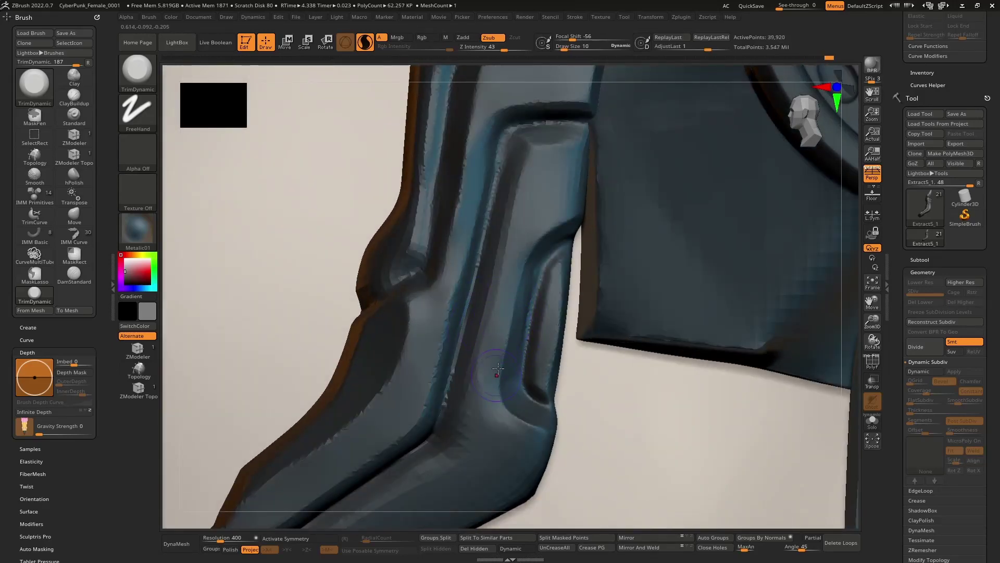
# Step: Cut a clean bevel along the front edge of the strip's raised centre section, from its top corner around the bend
pyautogui.moveTo(498, 343)
pyautogui.mouseDown(button='right')
pyautogui.moveTo(479, 350)
pyautogui.moveTo(500, 299)
pyautogui.moveTo(503, 346)
pyautogui.moveTo(490, 224)
pyautogui.moveTo(512, 174)
pyautogui.moveTo(525, 266)
pyautogui.moveTo(515, 277)
pyautogui.mouseUp(button='right')
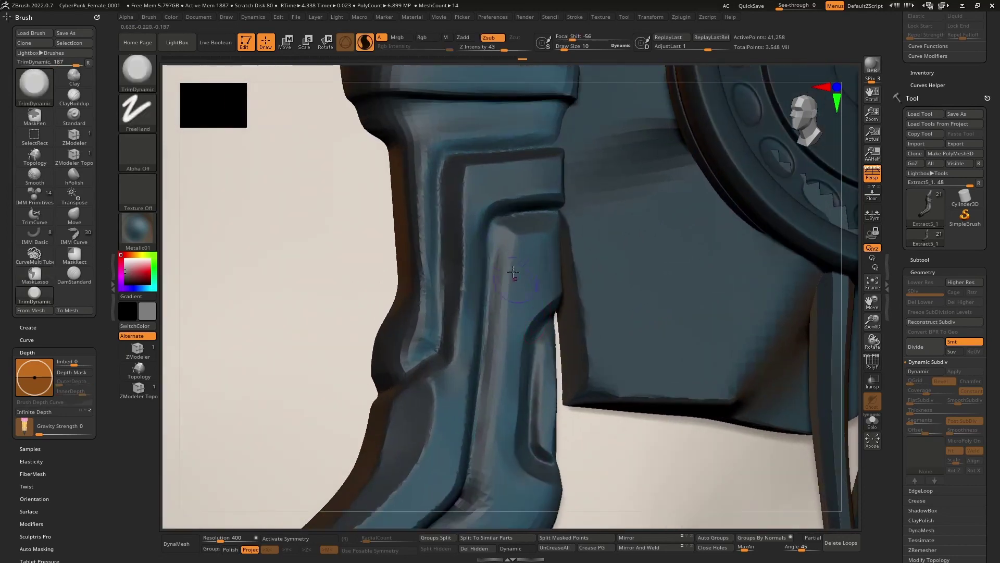
pyautogui.moveTo(501, 230); pyautogui.dragTo(496, 352)
pyautogui.moveTo(496, 352); pyautogui.dragTo(509, 320, button='right')
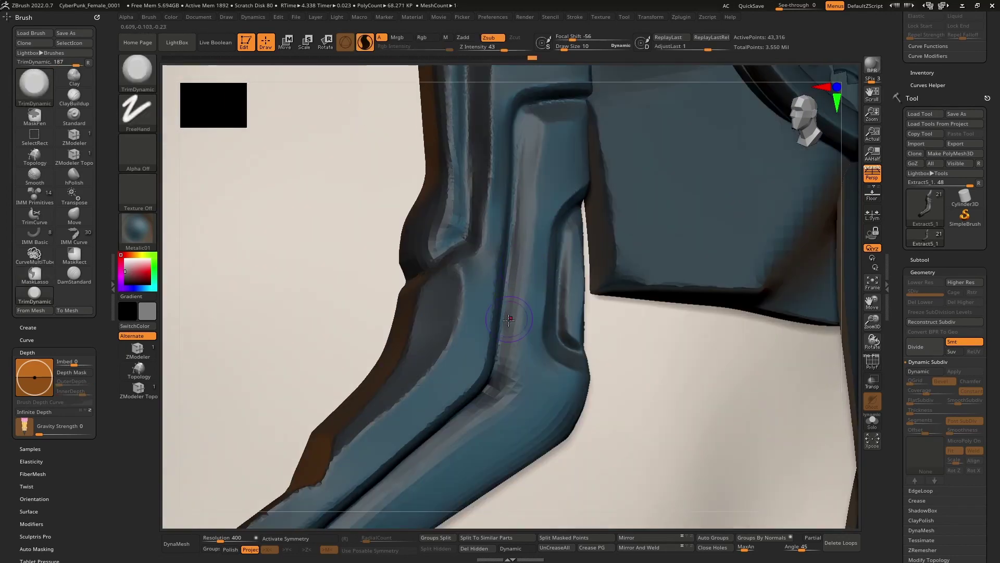
pyautogui.moveTo(507, 353); pyautogui.dragTo(520, 267)
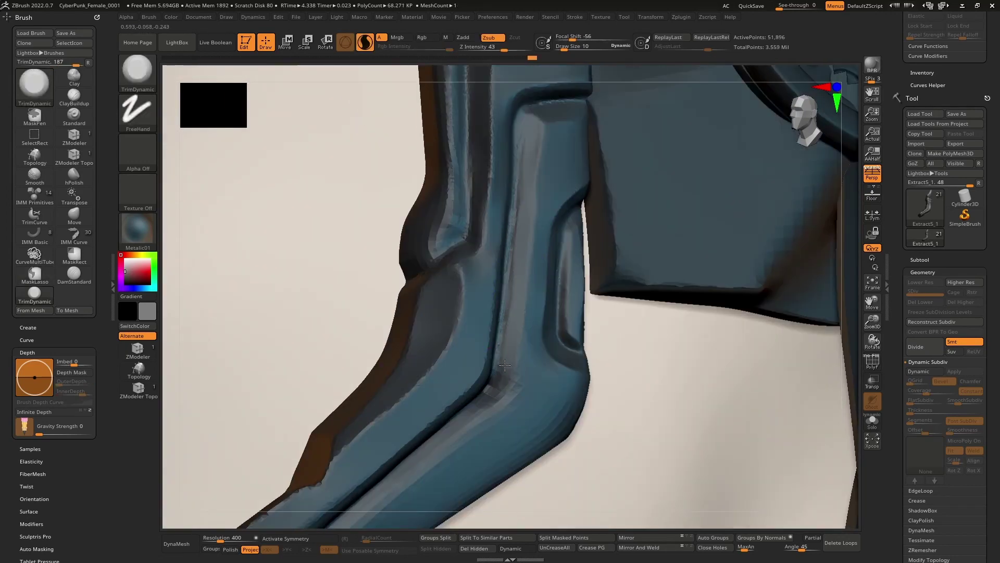
pyautogui.moveTo(505, 366); pyautogui.dragTo(479, 412)
# Step: Trim and smooth the strip's lower arm from the bend forward, defining the bevel along its bottom edge
pyautogui.keyDown('alt'); pyautogui.moveTo(477, 415); pyautogui.dragTo(542, 284, button='right'); pyautogui.keyUp('alt')
pyautogui.moveTo(516, 346)
pyautogui.mouseDown(button='right')
pyautogui.moveTo(537, 281)
pyautogui.moveTo(531, 297)
pyautogui.mouseUp(button='right')
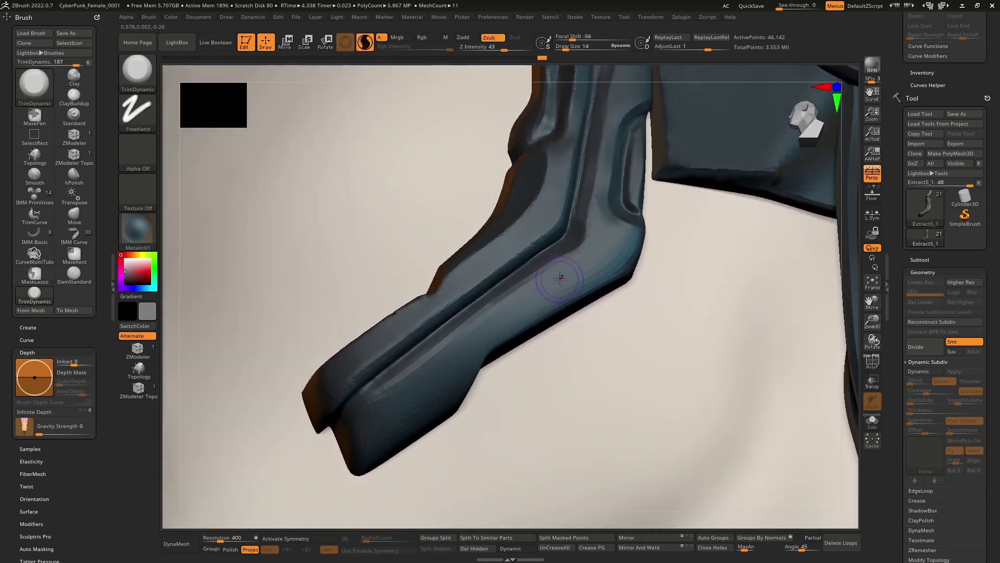
pyautogui.press(']')
pyautogui.moveTo(597, 264)
pyautogui.mouseDown()
pyautogui.moveTo(479, 337)
pyautogui.moveTo(605, 264)
pyautogui.moveTo(490, 336)
pyautogui.mouseUp()
pyautogui.moveTo(529, 323)
pyautogui.mouseDown(button='right')
pyautogui.moveTo(500, 318)
pyautogui.moveTo(604, 316)
pyautogui.mouseUp(button='right')
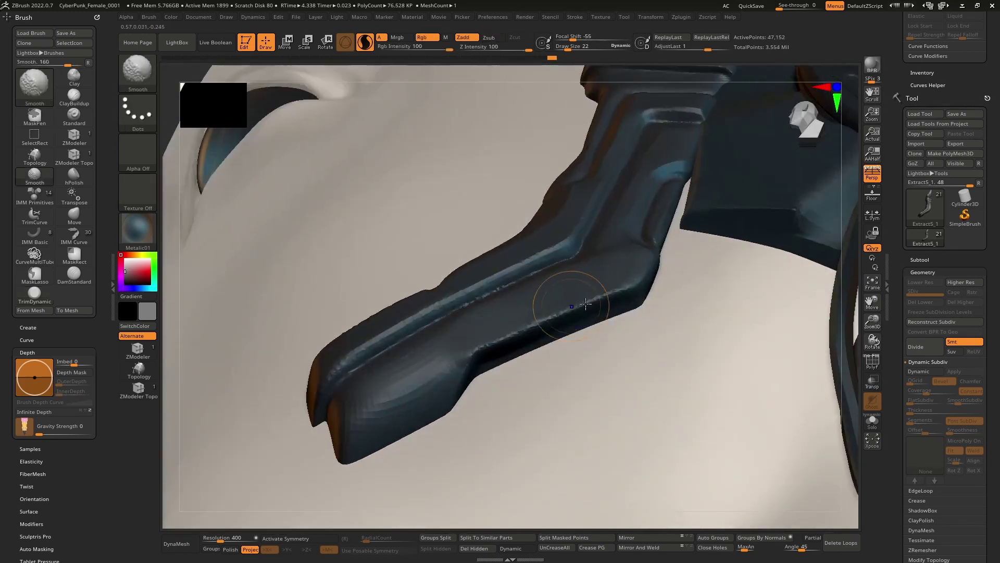
pyautogui.moveTo(585, 304)
pyautogui.keyDown('shift'); pyautogui.mouseDown()
pyautogui.moveTo(595, 300)
pyautogui.moveTo(506, 334)
pyautogui.moveTo(626, 284)
pyautogui.moveTo(469, 354)
pyautogui.moveTo(626, 282)
pyautogui.moveTo(551, 315)
pyautogui.mouseUp(); pyautogui.keyUp('shift')
pyautogui.moveTo(477, 350); pyautogui.dragTo(655, 261)
pyautogui.moveTo(615, 290)
pyautogui.mouseDown()
pyautogui.moveTo(506, 334)
pyautogui.moveTo(625, 287)
pyautogui.moveTo(476, 343)
pyautogui.mouseUp()
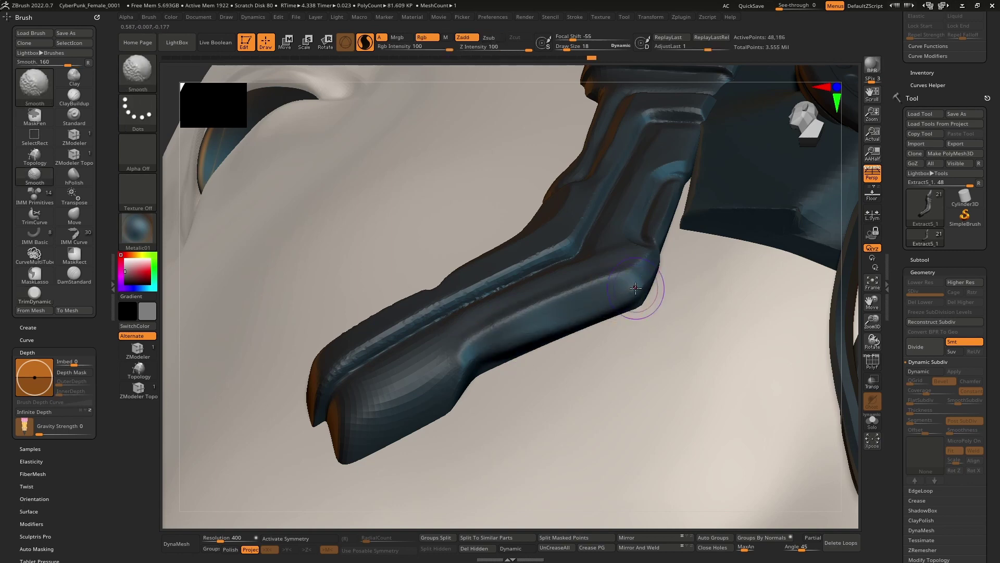
# Step: Flatten the lower arm's outer face and the transition into its wider front end with TrimDynamic
pyautogui.moveTo(644, 295)
pyautogui.mouseDown(button='right')
pyautogui.moveTo(544, 328)
pyautogui.moveTo(564, 282)
pyautogui.mouseUp(button='right')
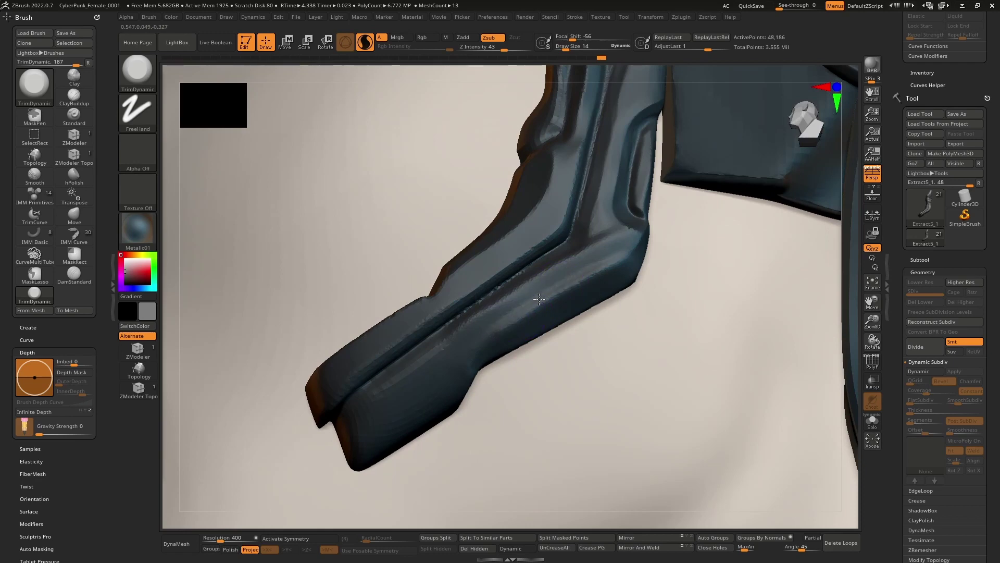
pyautogui.moveTo(507, 311)
pyautogui.mouseDown()
pyautogui.moveTo(609, 259)
pyautogui.moveTo(520, 328)
pyautogui.mouseUp()
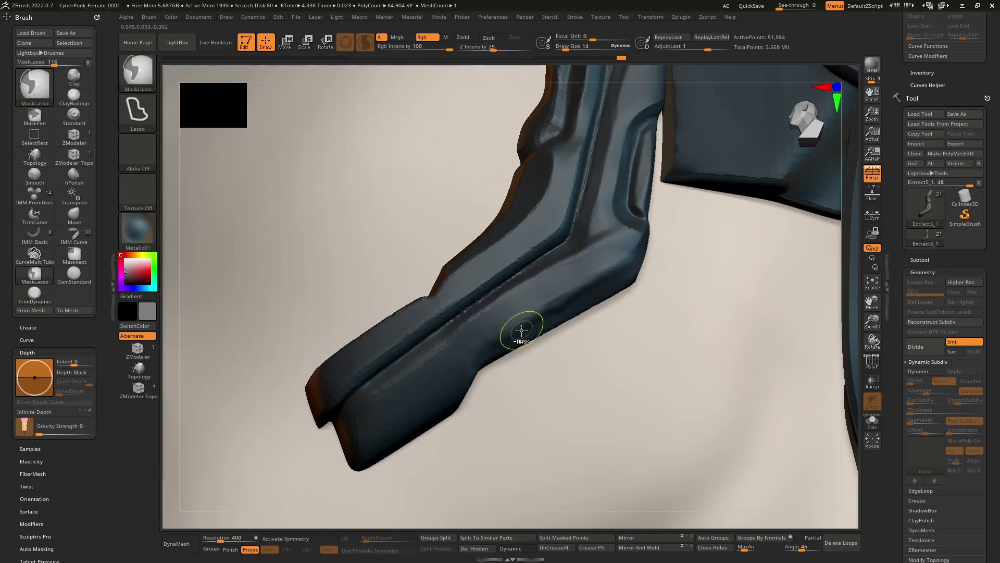
pyautogui.moveTo(520, 328)
pyautogui.mouseDown(button='right')
pyautogui.moveTo(542, 312)
pyautogui.moveTo(521, 298)
pyautogui.moveTo(497, 325)
pyautogui.mouseUp(button='right')
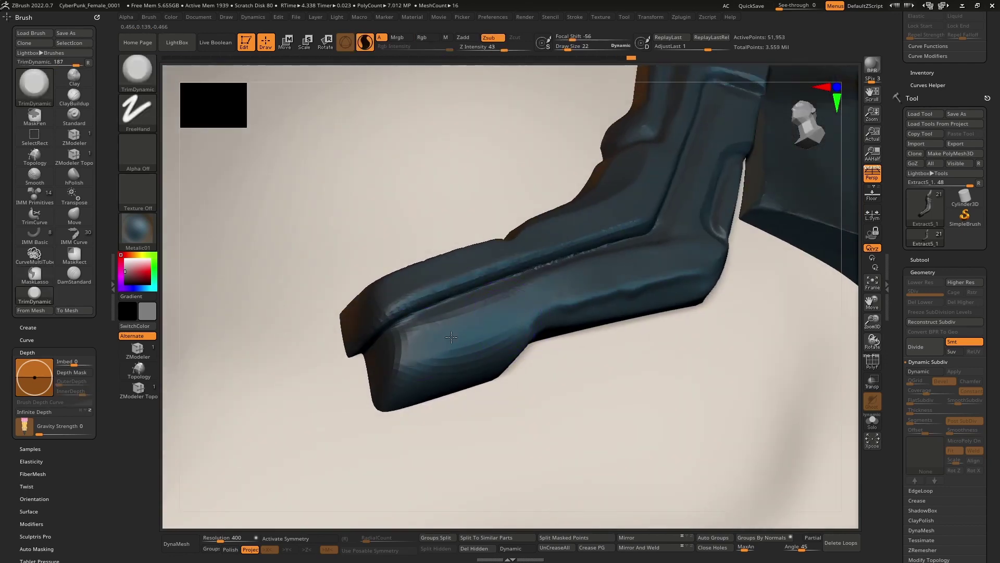
pyautogui.moveTo(530, 302); pyautogui.dragTo(675, 256)
pyautogui.moveTo(685, 299)
pyautogui.mouseDown()
pyautogui.moveTo(548, 325)
pyautogui.moveTo(606, 301)
pyautogui.moveTo(527, 351)
pyautogui.mouseUp()
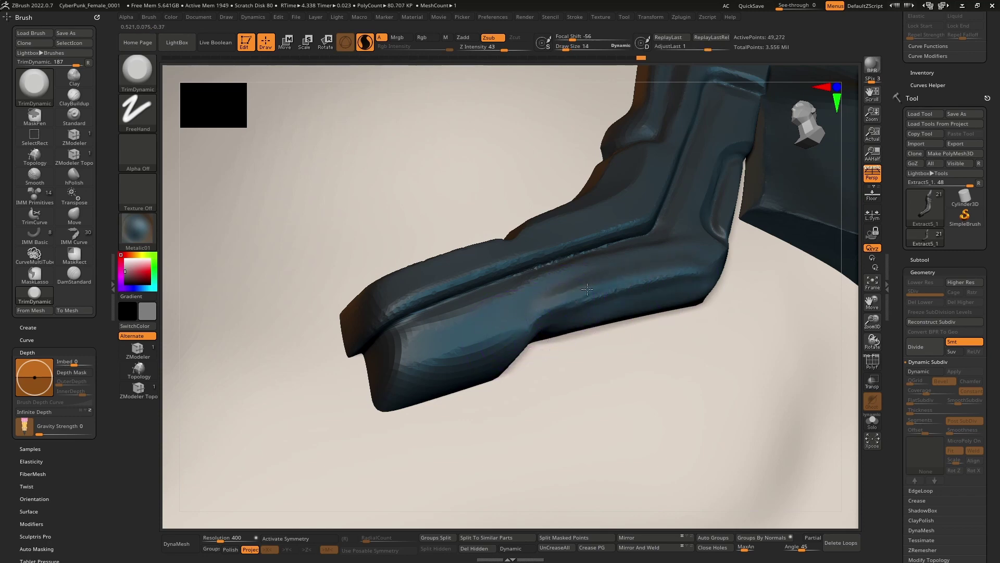
pyautogui.moveTo(587, 289)
pyautogui.mouseDown()
pyautogui.moveTo(678, 266)
pyautogui.moveTo(664, 261)
pyautogui.moveTo(670, 276)
pyautogui.mouseUp()
# Step: Trim the wide front end of the lower arm into flat upper and lower facets with TrimDynamic at draw size 18
pyautogui.moveTo(491, 375)
pyautogui.mouseDown(button='right')
pyautogui.moveTo(540, 311)
pyautogui.moveTo(532, 299)
pyautogui.moveTo(565, 317)
pyautogui.mouseUp(button='right')
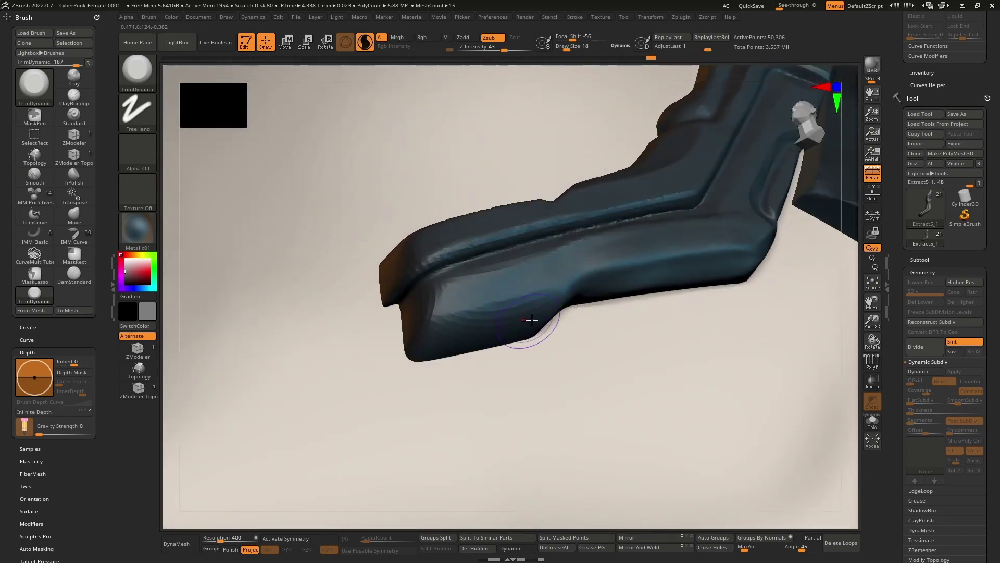
pyautogui.moveTo(531, 316); pyautogui.dragTo(522, 326)
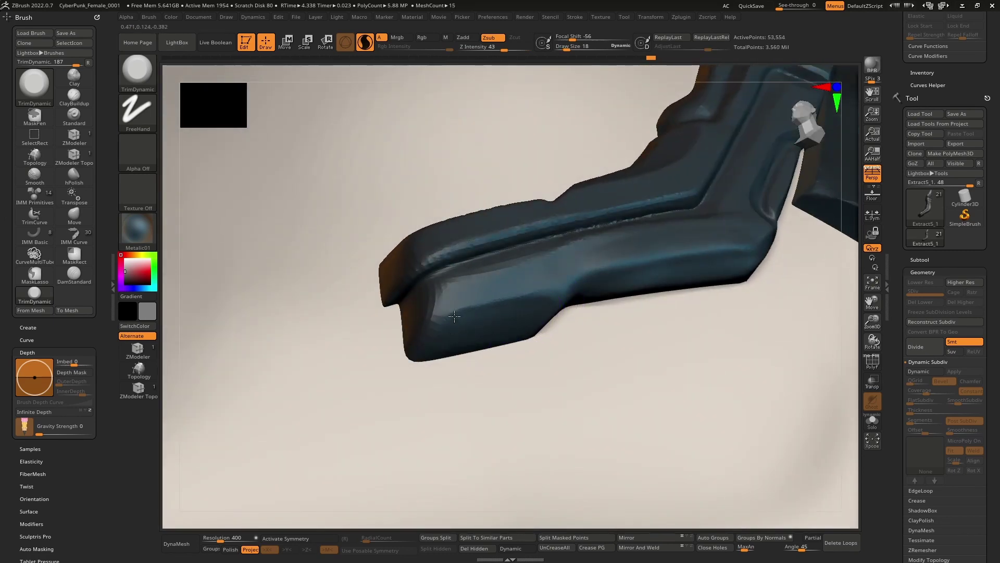
pyautogui.moveTo(484, 336); pyautogui.dragTo(471, 338)
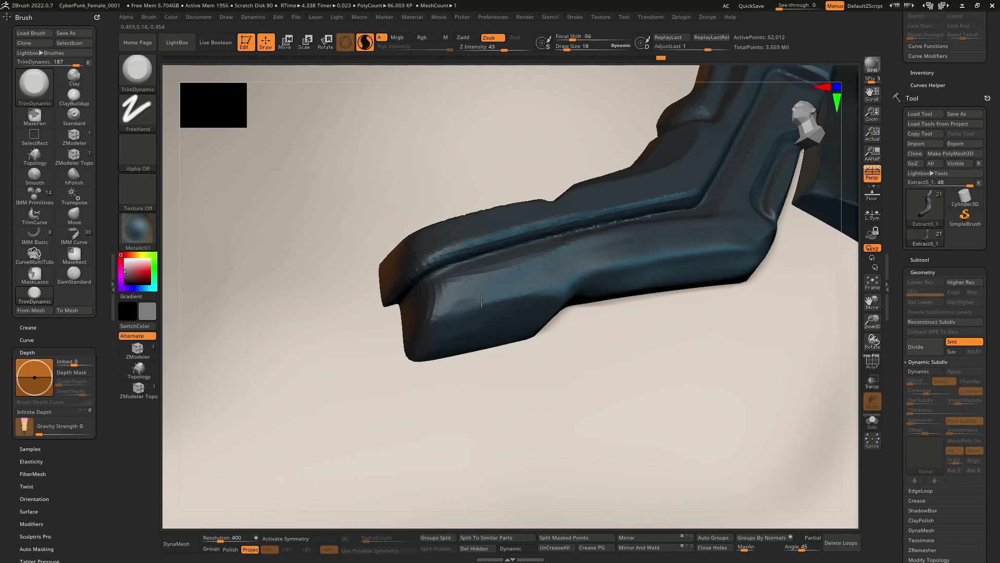
pyautogui.moveTo(537, 297); pyautogui.dragTo(443, 311)
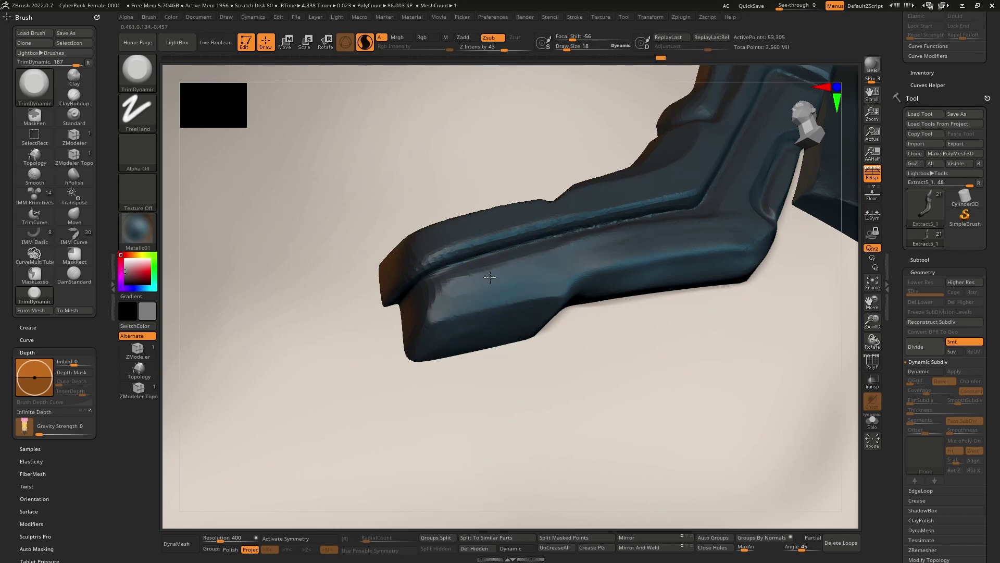
pyautogui.moveTo(490, 277); pyautogui.dragTo(473, 277)
# Step: Flatten the jaw strip's front edge around the notch above the bend with TrimDynamic
pyautogui.moveTo(502, 270)
pyautogui.mouseDown(button='right')
pyautogui.moveTo(525, 294)
pyautogui.moveTo(508, 208)
pyautogui.moveTo(499, 300)
pyautogui.moveTo(473, 318)
pyautogui.moveTo(425, 438)
pyautogui.moveTo(477, 335)
pyautogui.moveTo(492, 342)
pyautogui.mouseUp(button='right')
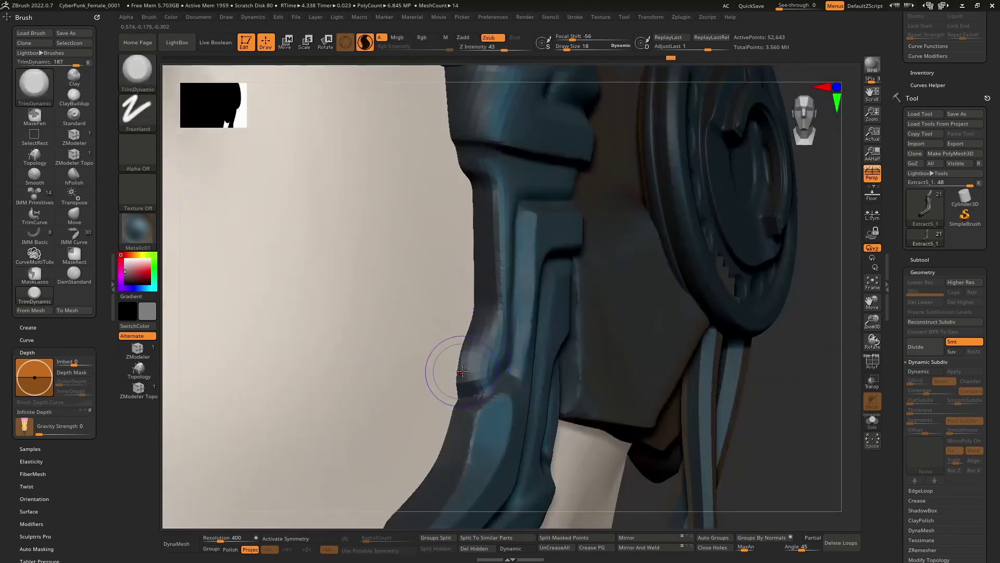
pyautogui.moveTo(463, 370); pyautogui.dragTo(466, 367)
pyautogui.moveTo(466, 367); pyautogui.dragTo(470, 385)
pyautogui.moveTo(485, 334)
pyautogui.mouseDown()
pyautogui.moveTo(472, 325)
pyautogui.moveTo(475, 360)
pyautogui.mouseUp()
pyautogui.moveTo(473, 357)
pyautogui.mouseDown(button='right')
pyautogui.moveTo(495, 317)
pyautogui.moveTo(492, 287)
pyautogui.mouseUp(button='right')
pyautogui.moveTo(498, 286)
pyautogui.mouseDown()
pyautogui.moveTo(496, 203)
pyautogui.moveTo(490, 302)
pyautogui.mouseUp()
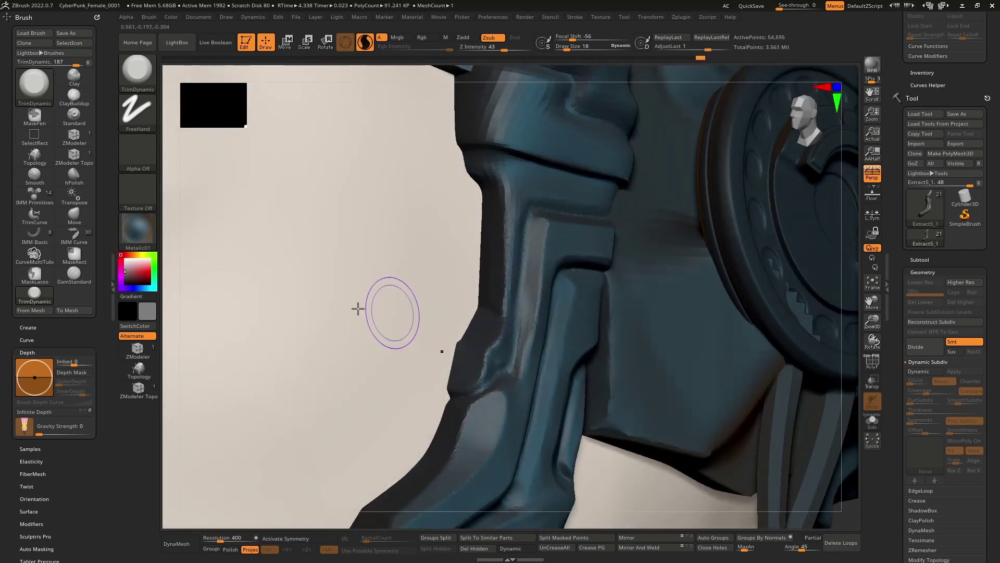
# Step: Turn off polypaint display for all subtools and set the main colour to white
pyautogui.click(927, 259)
pyautogui.press('shift')
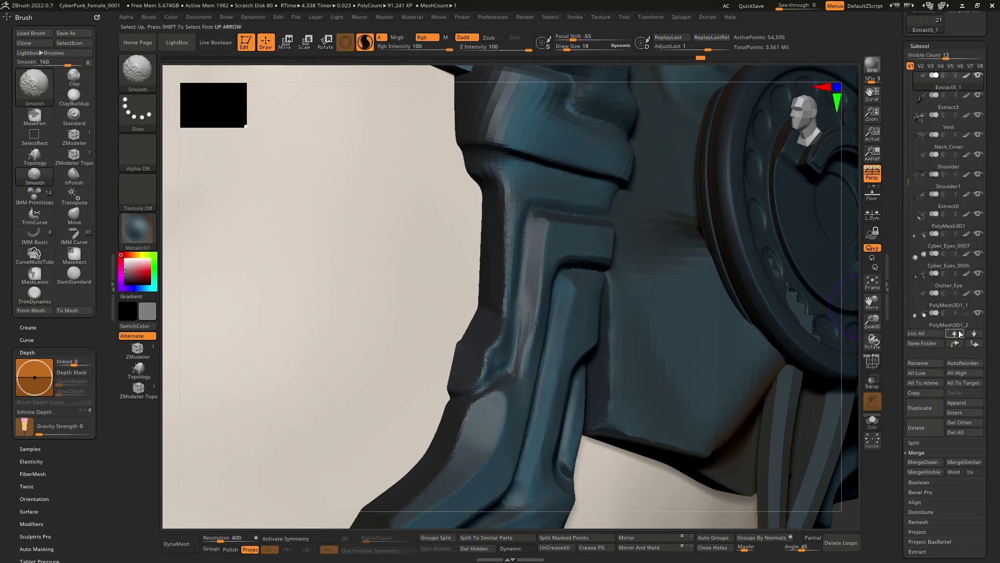
pyautogui.keyDown('shift'); pyautogui.click(967, 293); pyautogui.keyUp('shift')
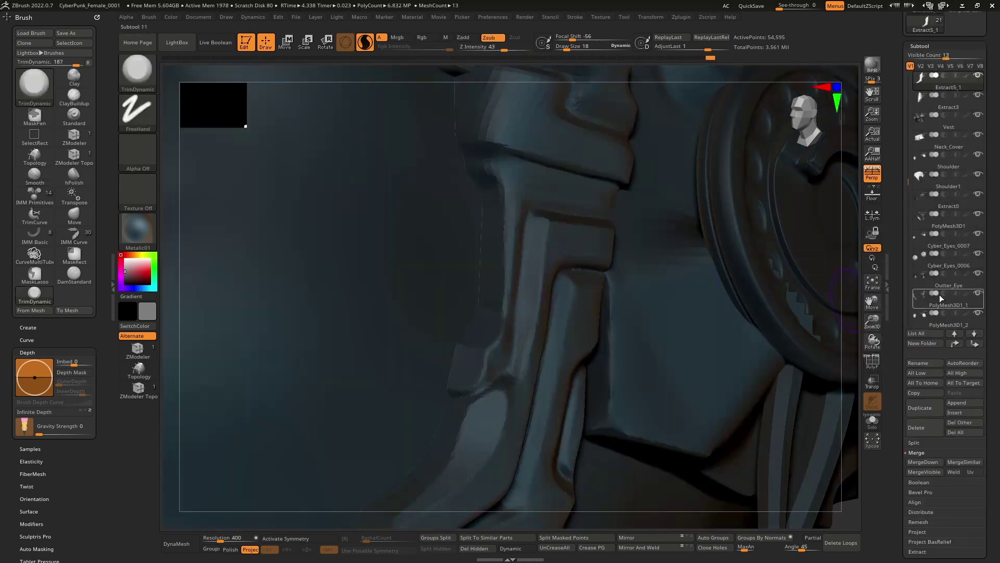
pyautogui.press('shift')
pyautogui.moveTo(131, 271); pyautogui.dragTo(122, 256)
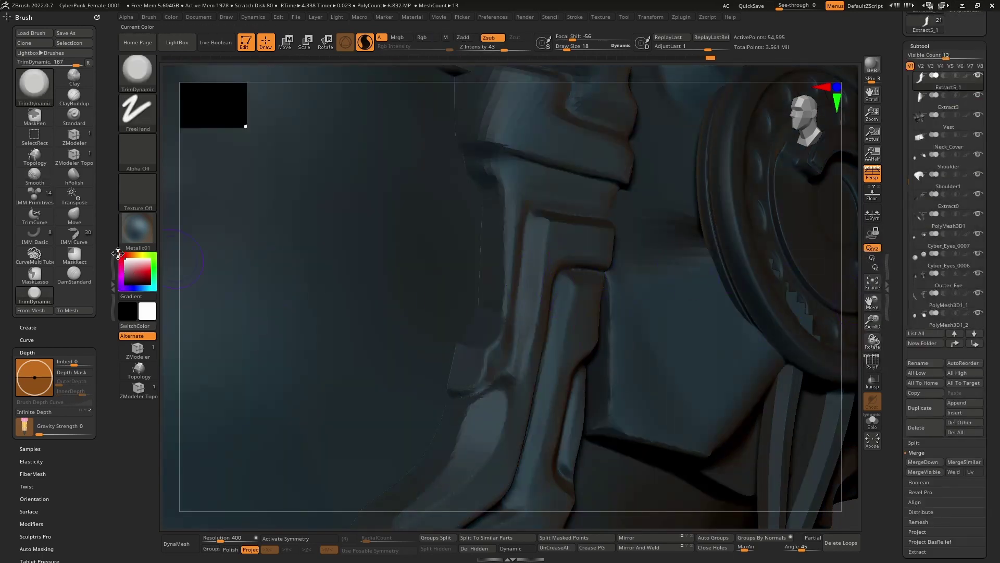
# Step: Preview the SkinShade4 material on the model and switch back to Metalic01
pyautogui.click(136, 229)
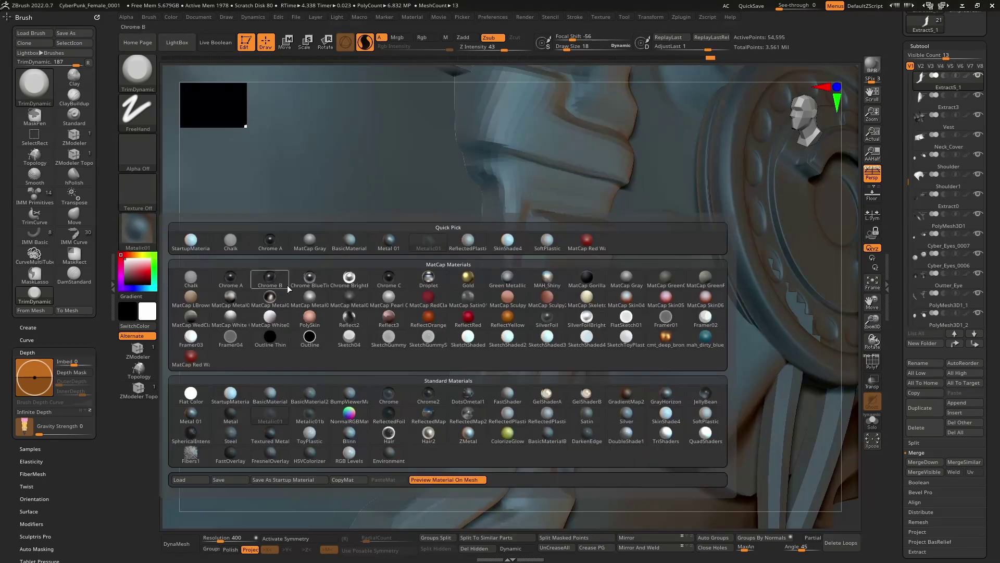
pyautogui.click(667, 415)
pyautogui.click(137, 237)
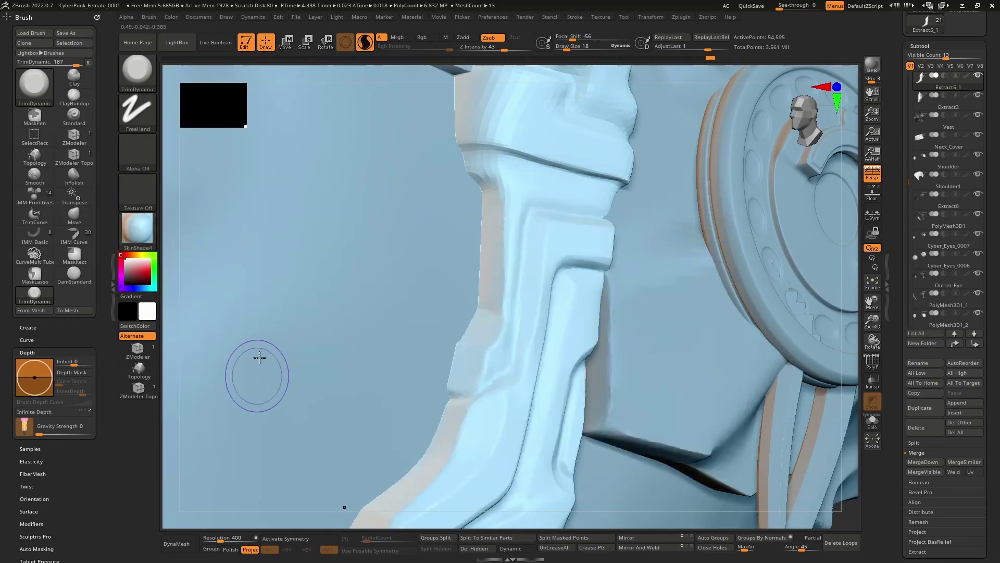
pyautogui.click(139, 228)
pyautogui.click(271, 415)
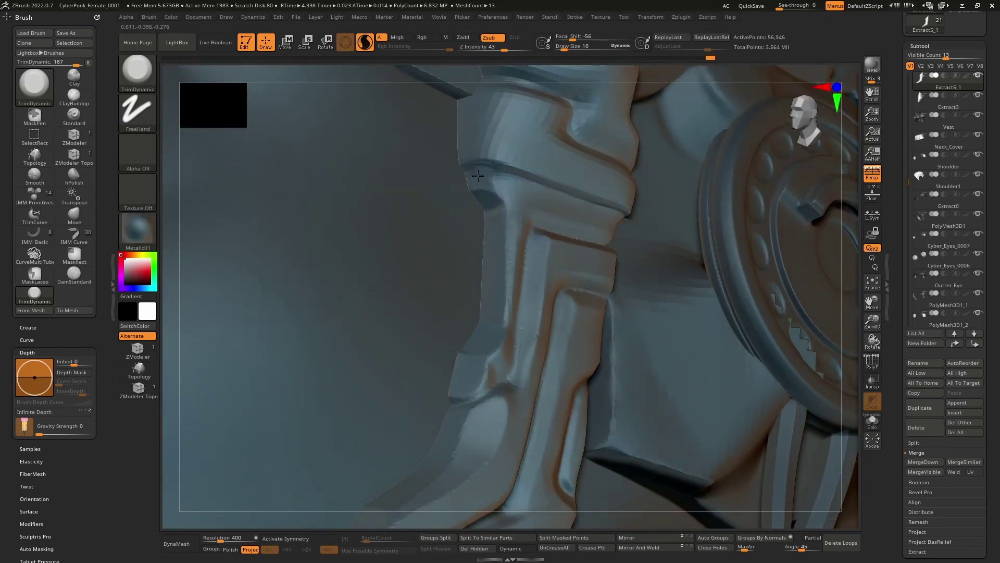
# Step: Trim the ledge below the jaw strip's upper band at draw size 10 and the stepped groove above at 22 with TrimDynamic
pyautogui.moveTo(497, 184); pyautogui.dragTo(514, 187)
pyautogui.moveTo(587, 212); pyautogui.dragTo(528, 189)
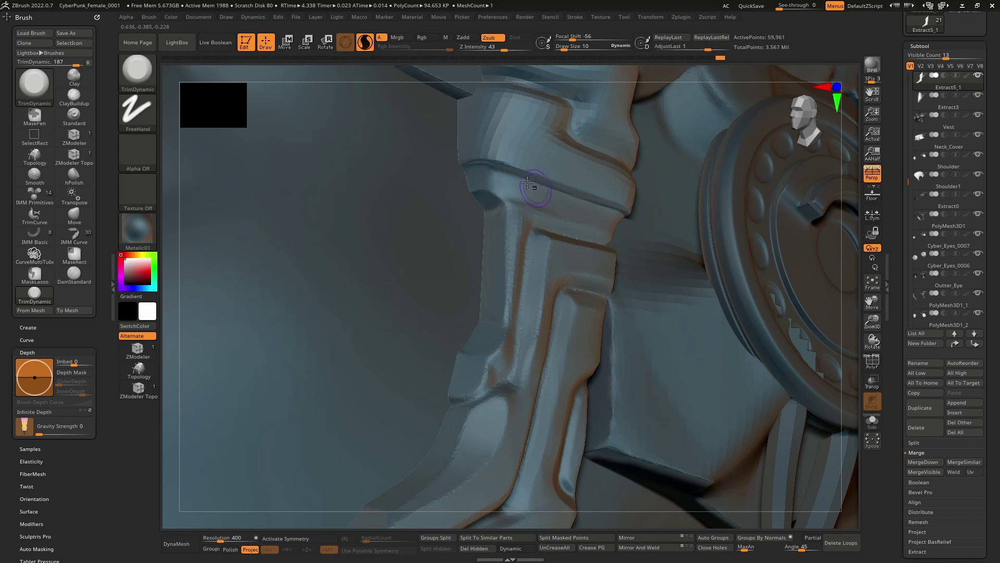
pyautogui.moveTo(457, 123)
pyautogui.keyDown('alt'); pyautogui.mouseDown()
pyautogui.moveTo(482, 263)
pyautogui.moveTo(538, 276)
pyautogui.moveTo(545, 269)
pyautogui.mouseUp(); pyautogui.keyUp('alt')
pyautogui.moveTo(531, 276)
pyautogui.mouseDown(button='right')
pyautogui.moveTo(485, 312)
pyautogui.moveTo(513, 292)
pyautogui.mouseUp(button='right')
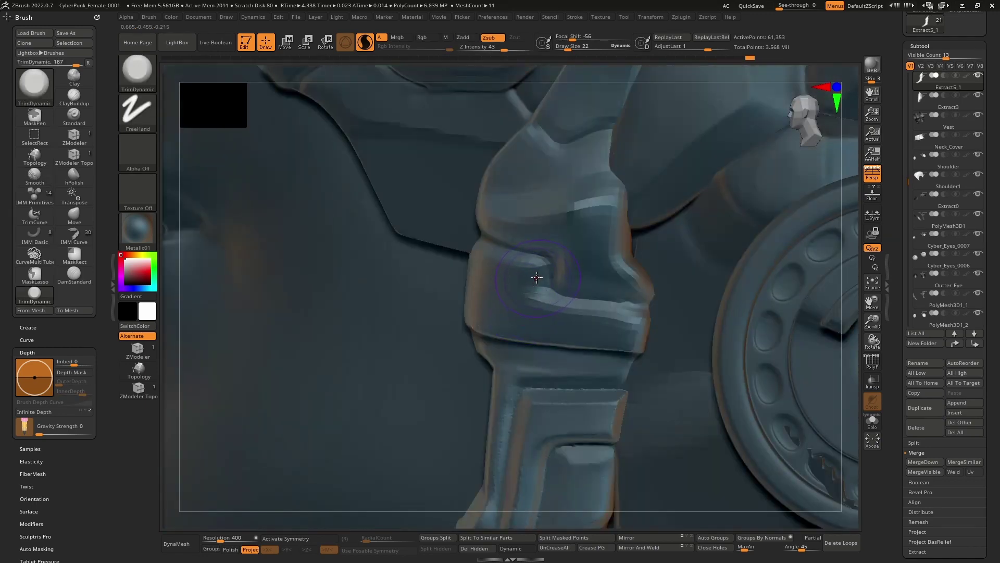
pyautogui.moveTo(539, 276)
pyautogui.mouseDown()
pyautogui.moveTo(500, 255)
pyautogui.moveTo(539, 267)
pyautogui.moveTo(545, 293)
pyautogui.moveTo(622, 313)
pyautogui.mouseUp()
# Step: Flatten and smooth the outer face of the block above the stepped groove with TrimDynamic, using draw size 18 for the final strokes
pyautogui.moveTo(623, 299); pyautogui.dragTo(620, 270, button='right')
pyautogui.moveTo(611, 267); pyautogui.dragTo(607, 214)
pyautogui.moveTo(579, 260)
pyautogui.mouseDown()
pyautogui.moveTo(604, 193)
pyautogui.moveTo(571, 224)
pyautogui.moveTo(602, 216)
pyautogui.mouseUp()
pyautogui.moveTo(596, 239)
pyautogui.keyDown('alt'); pyautogui.mouseDown(button='right')
pyautogui.moveTo(592, 291)
pyautogui.moveTo(576, 284)
pyautogui.mouseUp(button='right'); pyautogui.keyUp('alt')
pyautogui.moveTo(544, 276)
pyautogui.mouseDown()
pyautogui.moveTo(490, 292)
pyautogui.moveTo(534, 293)
pyautogui.mouseUp()
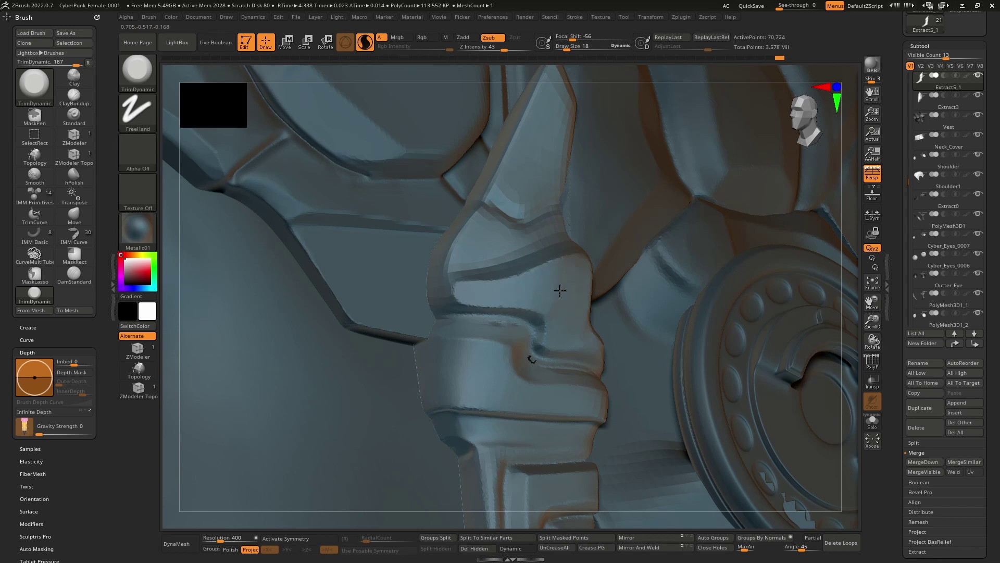
pyautogui.keyDown('shift'); pyautogui.moveTo(557, 278); pyautogui.dragTo(496, 294); pyautogui.keyUp('shift')
pyautogui.moveTo(537, 273); pyautogui.dragTo(495, 284, button='right')
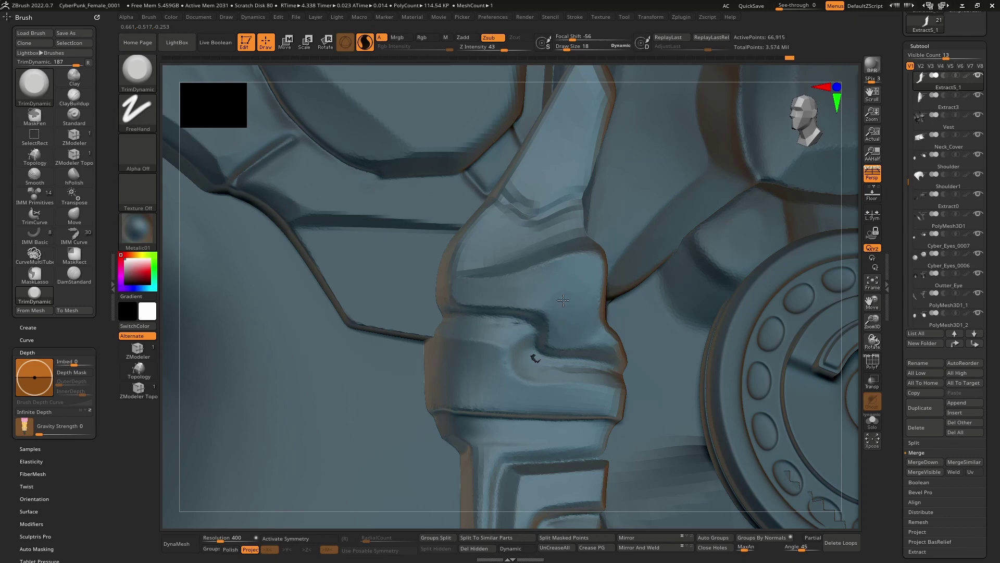
pyautogui.moveTo(584, 283); pyautogui.dragTo(585, 264)
# Step: Trim a flat bevel along the upper edge of the block above the stepped groove with TrimDynamic at draw size 14
pyautogui.moveTo(567, 320); pyautogui.dragTo(516, 279, button='right')
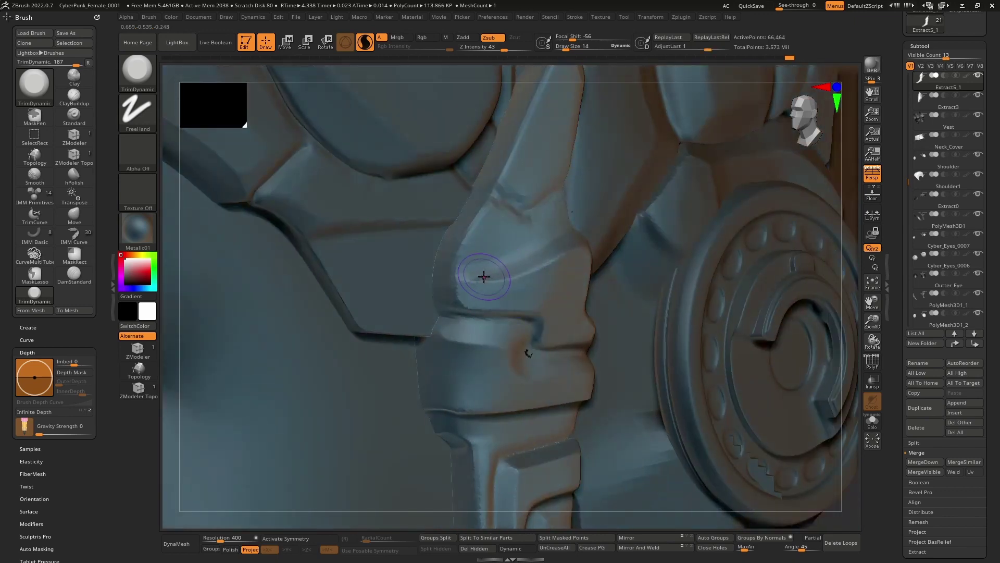
pyautogui.moveTo(484, 276); pyautogui.dragTo(572, 236)
pyautogui.moveTo(475, 282); pyautogui.dragTo(554, 250)
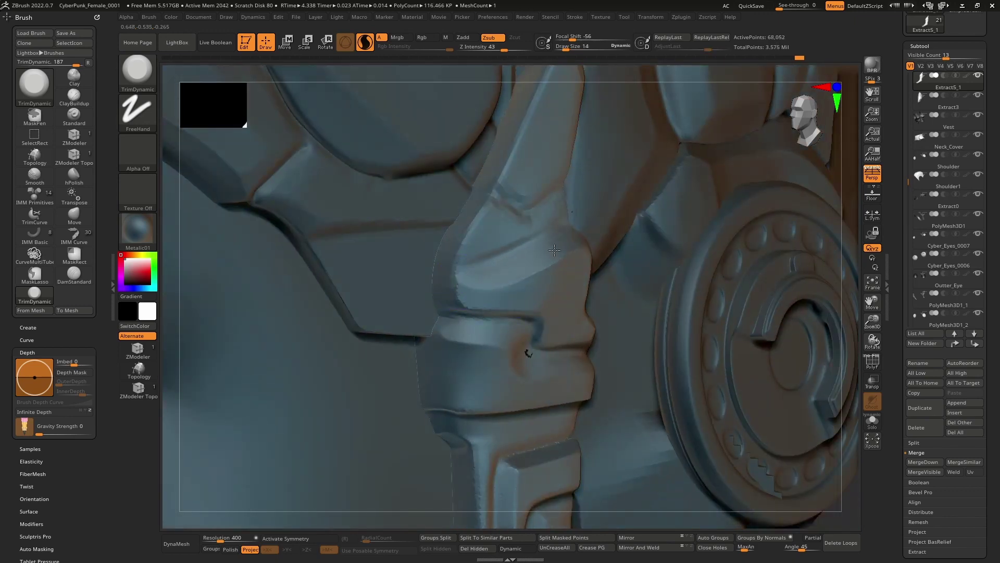
pyautogui.moveTo(484, 277); pyautogui.dragTo(475, 279)
pyautogui.moveTo(544, 249); pyautogui.dragTo(552, 245)
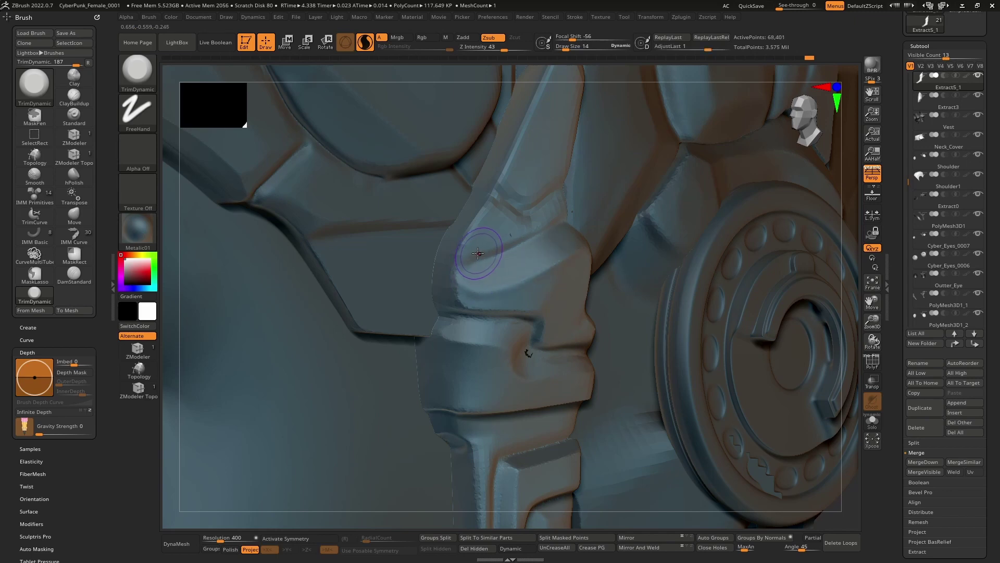
pyautogui.moveTo(475, 270)
pyautogui.mouseDown()
pyautogui.moveTo(550, 241)
pyautogui.moveTo(470, 274)
pyautogui.moveTo(522, 249)
pyautogui.mouseUp()
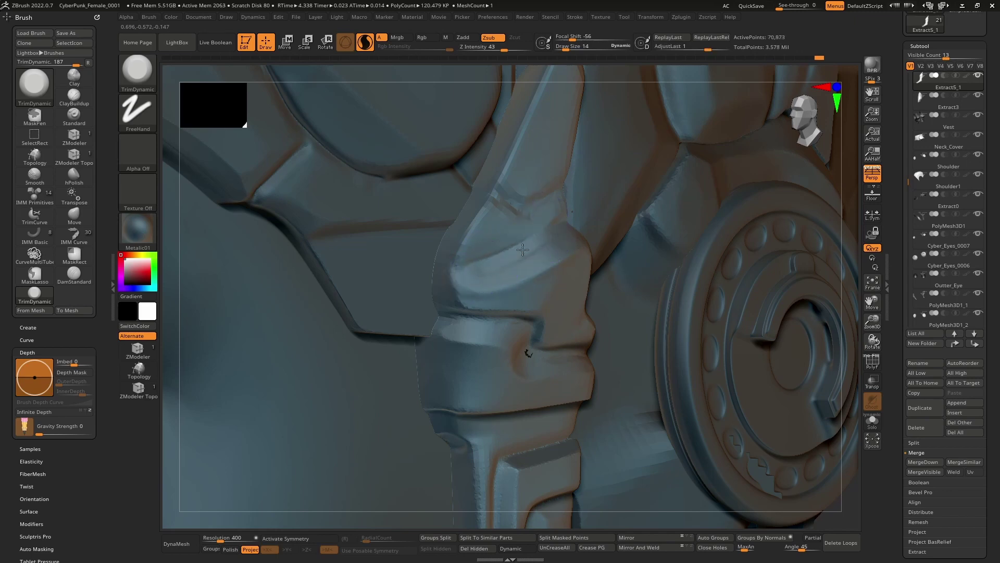
# Step: Flatten the sloped face between the block and the tapered tip at draw size 10, and smooth the transition
pyautogui.moveTo(529, 256); pyautogui.dragTo(486, 253, button='right')
pyautogui.moveTo(560, 210)
pyautogui.mouseDown()
pyautogui.moveTo(515, 229)
pyautogui.moveTo(532, 226)
pyautogui.mouseUp()
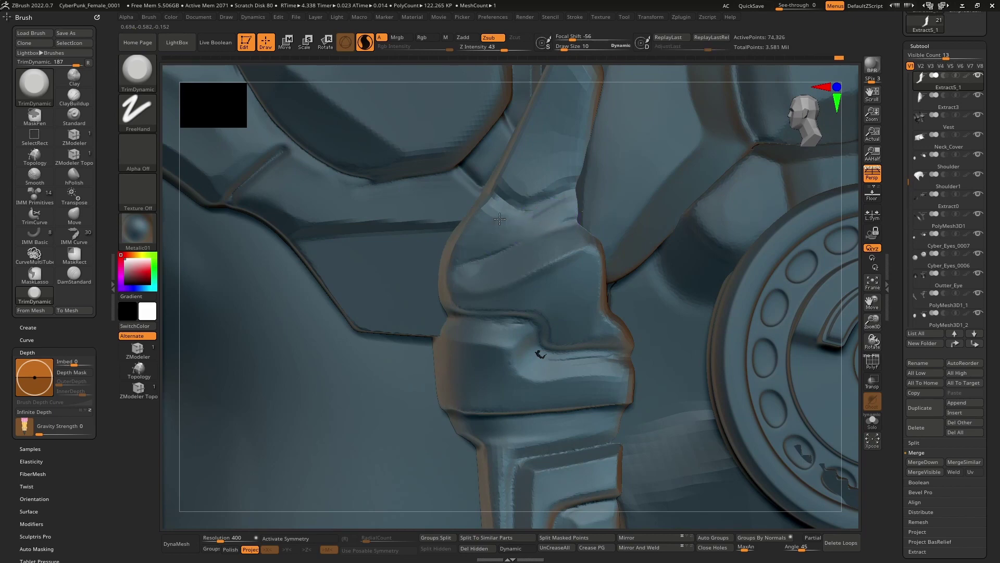
pyautogui.moveTo(557, 216)
pyautogui.keyDown('alt'); pyautogui.mouseDown(button='right')
pyautogui.moveTo(494, 288)
pyautogui.moveTo(514, 271)
pyautogui.mouseUp(button='right'); pyautogui.keyUp('alt')
pyautogui.keyDown('shift'); pyautogui.moveTo(515, 272); pyautogui.dragTo(518, 278); pyautogui.keyUp('shift')
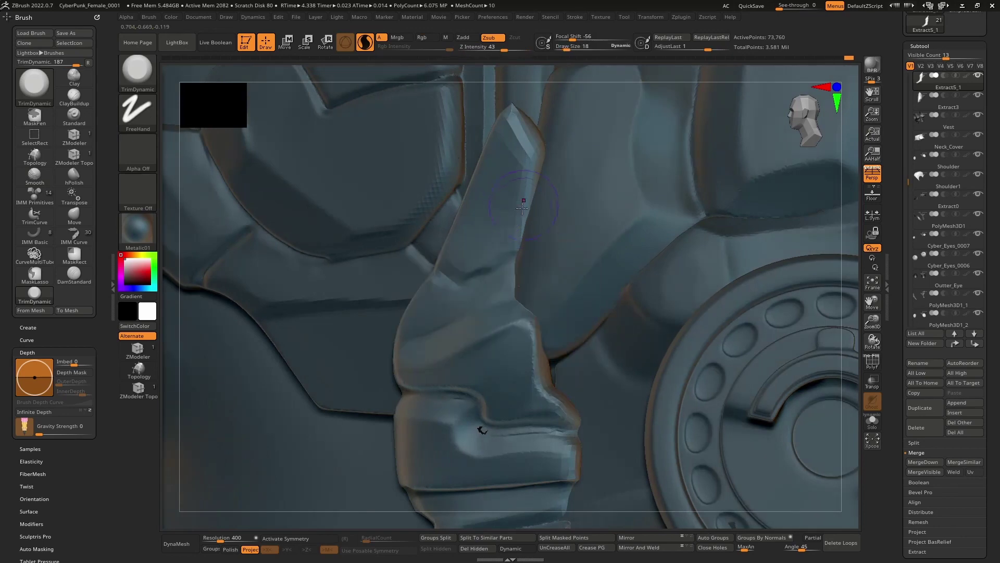
# Step: Flatten the outer face of the strip's pointed upper tip with TrimDynamic at draw size 22
pyautogui.keyDown('ctrl'); pyautogui.moveTo(523, 215); pyautogui.dragTo(518, 225, button='right'); pyautogui.keyUp('ctrl')
pyautogui.moveTo(518, 225); pyautogui.dragTo(531, 200)
pyautogui.hotkey('ctrl', 'z')
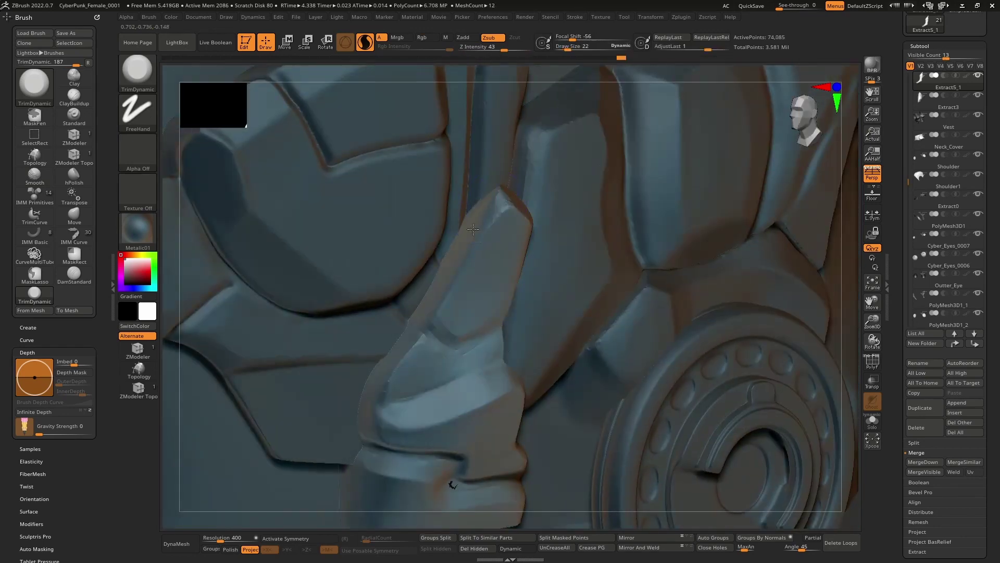
pyautogui.hotkey('ctrl', 'shift', 'z')
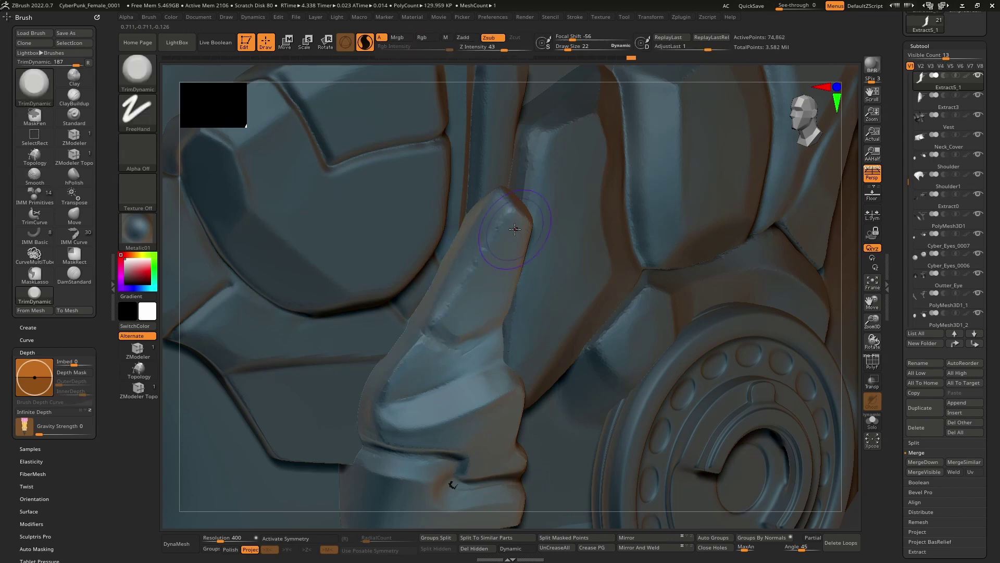
pyautogui.moveTo(464, 292); pyautogui.dragTo(491, 251)
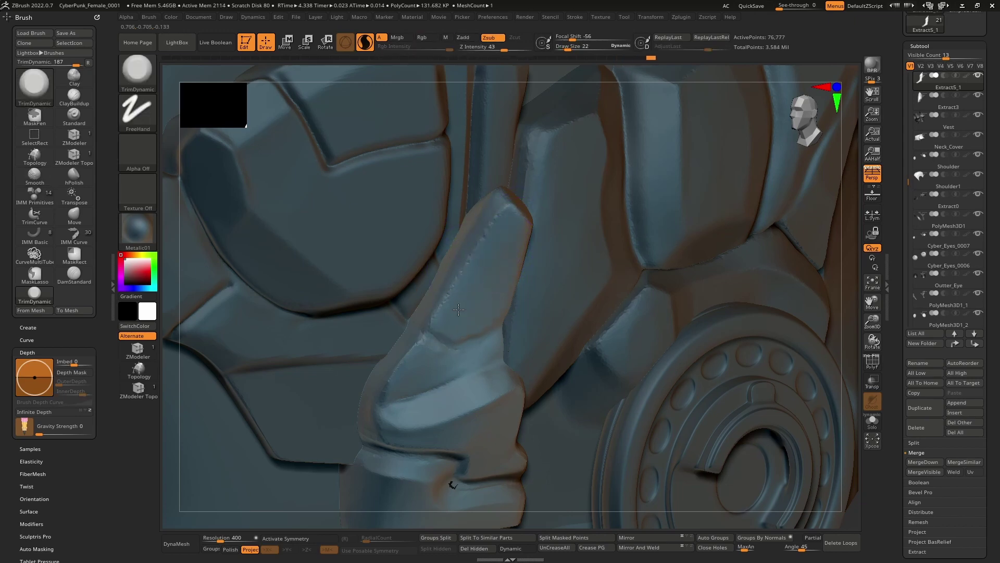
pyautogui.moveTo(502, 235); pyautogui.dragTo(496, 235)
# Step: Trim and smooth the long front bevel of the strip's pointed upper tip
pyautogui.moveTo(496, 236)
pyautogui.mouseDown(button='right')
pyautogui.moveTo(530, 223)
pyautogui.moveTo(515, 217)
pyautogui.mouseUp(button='right')
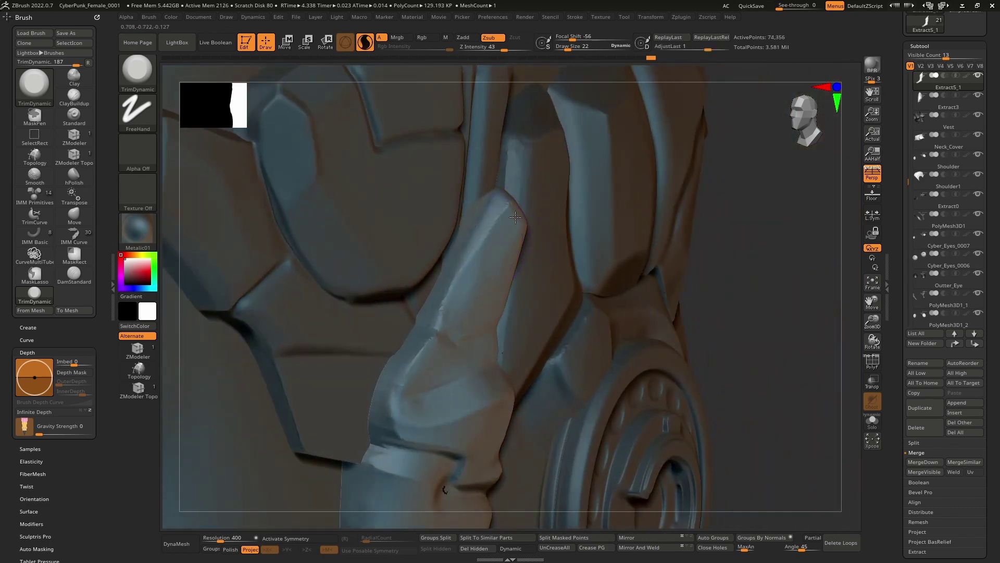
pyautogui.moveTo(496, 239)
pyautogui.mouseDown()
pyautogui.moveTo(475, 257)
pyautogui.moveTo(488, 208)
pyautogui.mouseUp()
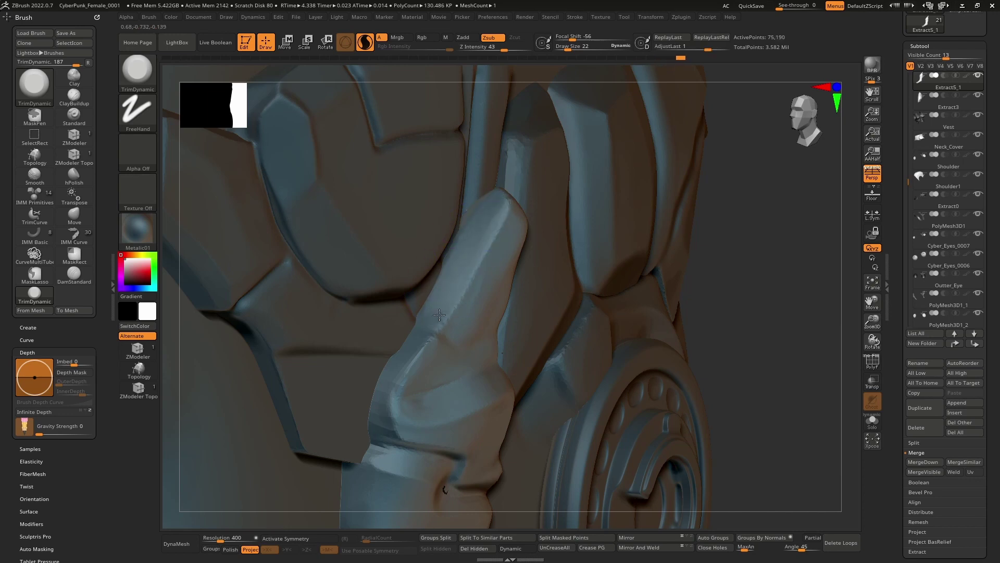
pyautogui.keyDown('shift'); pyautogui.moveTo(453, 289); pyautogui.dragTo(476, 257); pyautogui.keyUp('shift')
# Step: Carve sharp creases across the base of the pointed tip and around the block below it with DamStandard at draw size 9
pyautogui.moveTo(511, 279)
pyautogui.mouseDown(button='right')
pyautogui.moveTo(531, 261)
pyautogui.moveTo(567, 119)
pyautogui.mouseUp(button='right')
pyautogui.moveTo(484, 263); pyautogui.dragTo(559, 268, button='right')
pyautogui.press('b')
pyautogui.press('d')
pyautogui.press('s')
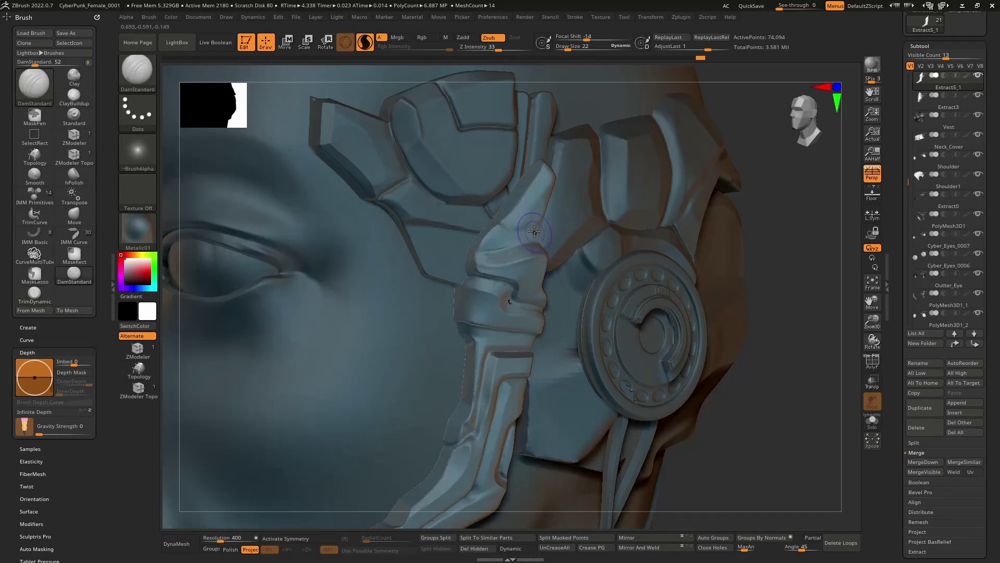
pyautogui.keyDown('ctrl'); pyautogui.moveTo(534, 224); pyautogui.dragTo(530, 288, button='right'); pyautogui.keyUp('ctrl')
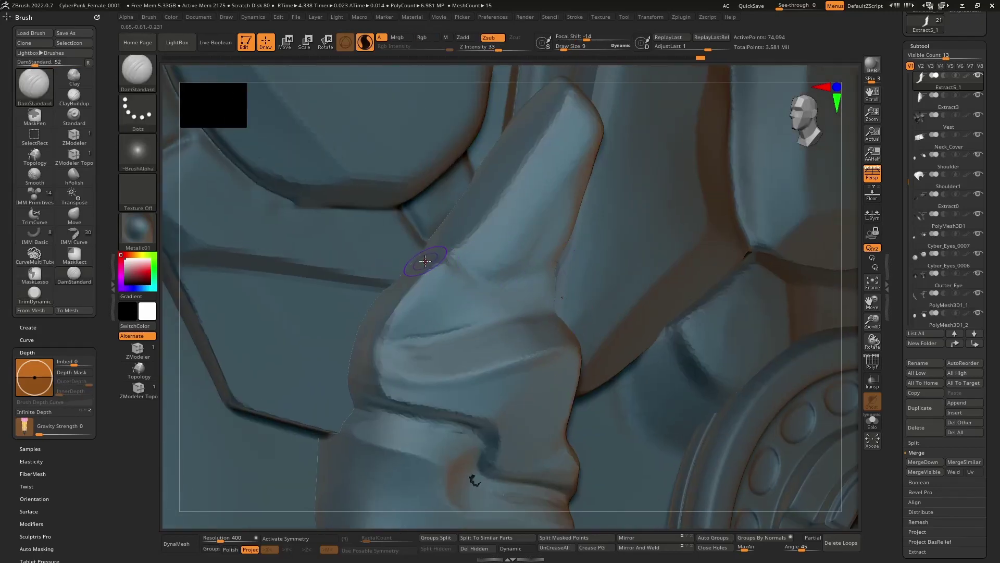
pyautogui.moveTo(442, 259); pyautogui.dragTo(539, 282)
pyautogui.moveTo(567, 270)
pyautogui.keyDown('ctrl'); pyautogui.mouseDown(button='right')
pyautogui.moveTo(561, 224)
pyautogui.moveTo(539, 305)
pyautogui.mouseUp(button='right'); pyautogui.keyUp('ctrl')
pyautogui.moveTo(545, 314); pyautogui.dragTo(431, 351)
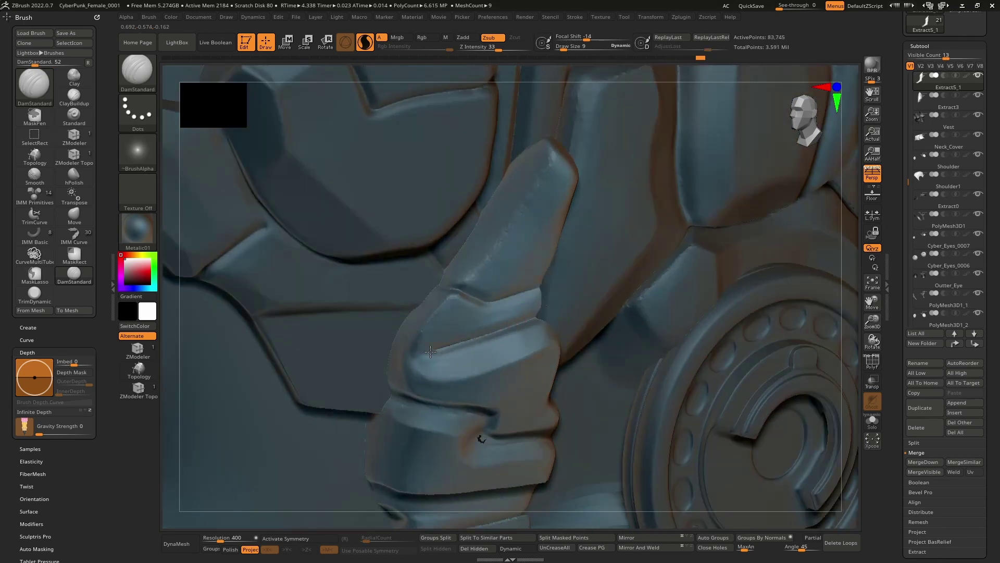
pyautogui.moveTo(416, 394); pyautogui.dragTo(416, 401)
# Step: Smooth and close the mesh hole in the upper band, and recut the stepped groove with DamStandard
pyautogui.moveTo(417, 401)
pyautogui.mouseDown(button='right')
pyautogui.moveTo(458, 409)
pyautogui.moveTo(477, 292)
pyautogui.moveTo(498, 269)
pyautogui.moveTo(513, 287)
pyautogui.mouseUp(button='right')
pyautogui.keyDown('shift'); pyautogui.moveTo(527, 309); pyautogui.dragTo(519, 304); pyautogui.keyUp('shift')
pyautogui.moveTo(519, 304); pyautogui.dragTo(544, 344, button='right')
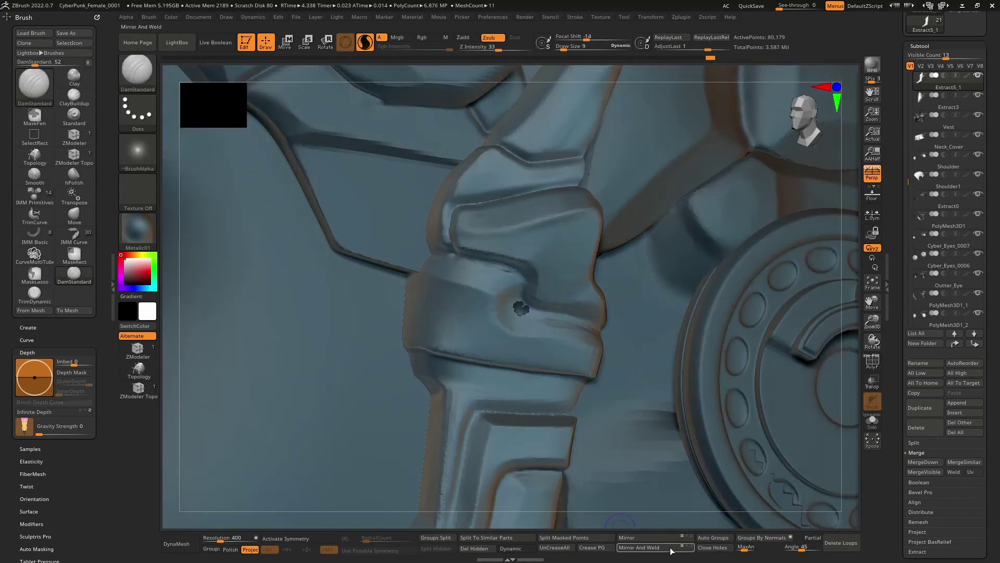
pyautogui.click(712, 547)
pyautogui.moveTo(430, 245)
pyautogui.mouseDown()
pyautogui.moveTo(497, 270)
pyautogui.moveTo(557, 323)
pyautogui.moveTo(620, 339)
pyautogui.mouseUp()
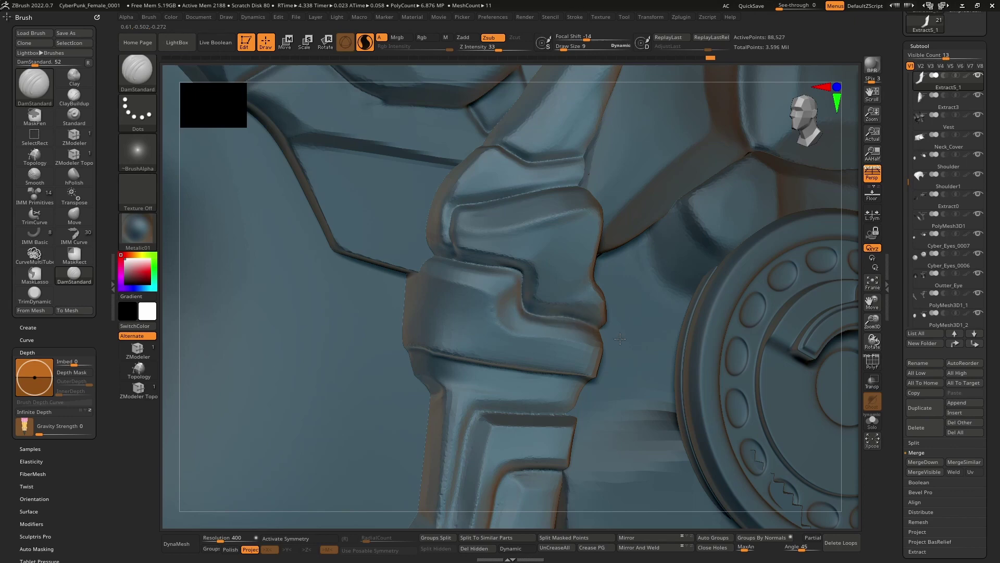
# Step: Polish the rear edge of the block above the stepped groove into a crisp bevel with hPolish at draw size 14
pyautogui.moveTo(620, 339)
pyautogui.mouseDown(button='right')
pyautogui.moveTo(527, 323)
pyautogui.moveTo(546, 316)
pyautogui.mouseUp(button='right')
pyautogui.press('b')
pyautogui.press('h')
pyautogui.press('p')
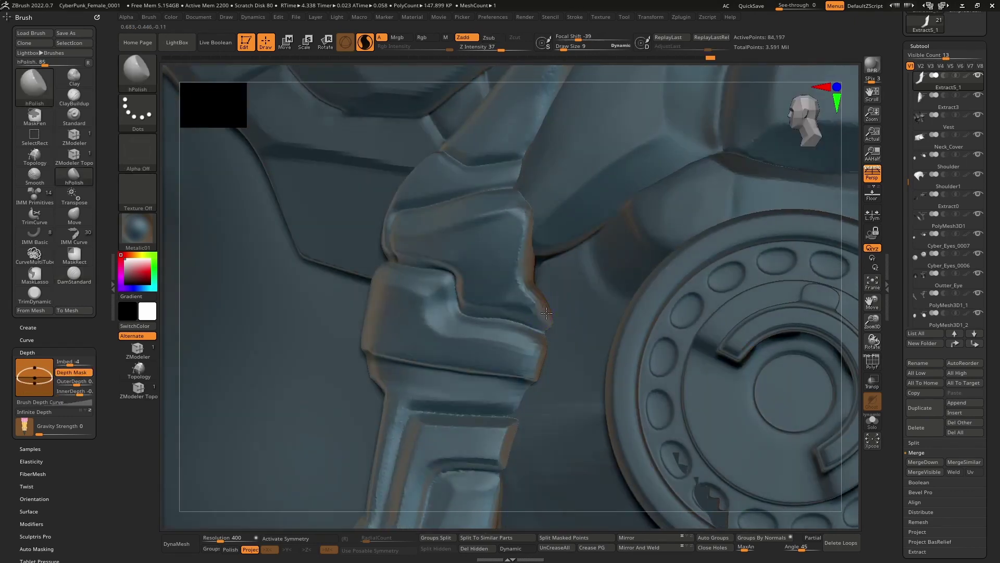
pyautogui.moveTo(543, 311); pyautogui.dragTo(535, 309)
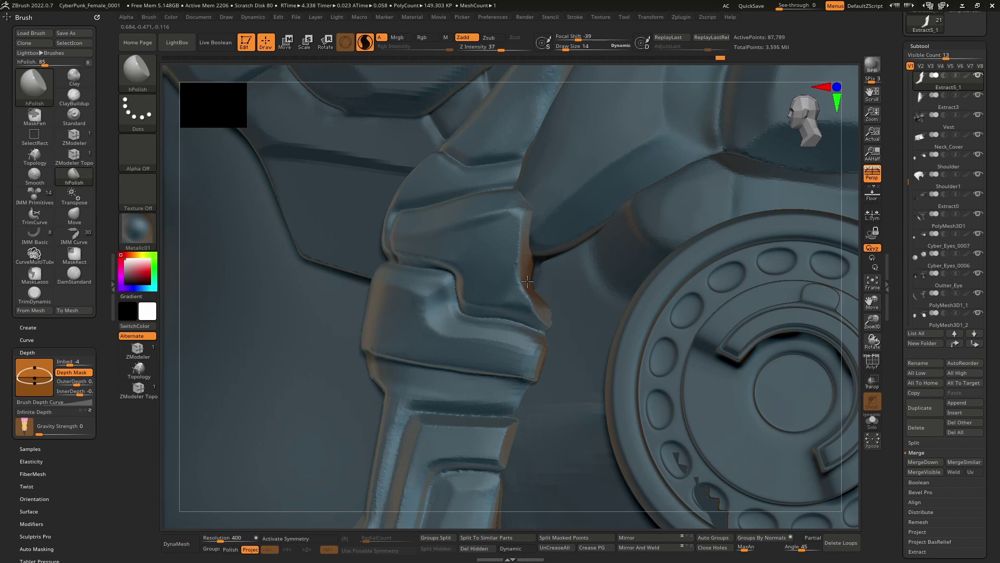
pyautogui.moveTo(522, 225); pyautogui.dragTo(524, 205)
# Step: Smooth the outer face of the jaw strip's upper band below the stepped groove
pyautogui.keyDown('alt'); pyautogui.moveTo(537, 297); pyautogui.dragTo(550, 217, button='right'); pyautogui.keyUp('alt')
pyautogui.moveTo(542, 268)
pyautogui.keyDown('alt'); pyautogui.mouseDown(button='right')
pyautogui.moveTo(553, 206)
pyautogui.moveTo(549, 233)
pyautogui.moveTo(531, 240)
pyautogui.moveTo(542, 297)
pyautogui.moveTo(516, 290)
pyautogui.mouseUp(button='right'); pyautogui.keyUp('alt')
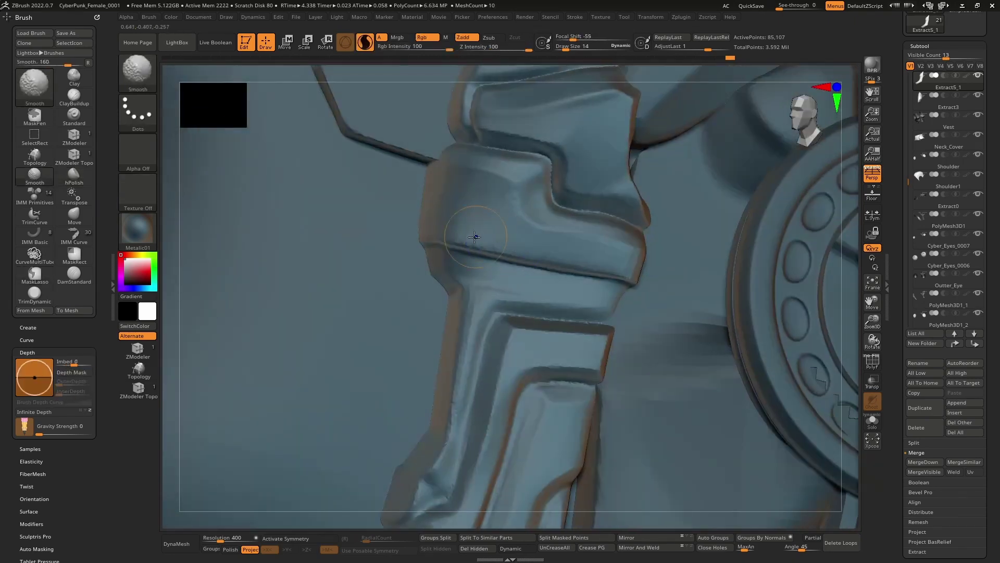
pyautogui.moveTo(443, 233)
pyautogui.keyDown('shift'); pyautogui.mouseDown()
pyautogui.moveTo(532, 263)
pyautogui.moveTo(627, 276)
pyautogui.moveTo(484, 232)
pyautogui.moveTo(498, 201)
pyautogui.moveTo(471, 187)
pyautogui.moveTo(442, 188)
pyautogui.moveTo(452, 232)
pyautogui.moveTo(515, 167)
pyautogui.mouseUp(); pyautogui.keyUp('shift')
# Step: Change the current material to ToyPlastic with the whole bust in view
pyautogui.moveTo(543, 253)
pyautogui.keyDown('ctrl'); pyautogui.mouseDown(button='right')
pyautogui.moveTo(573, 250)
pyautogui.moveTo(506, 286)
pyautogui.mouseUp(button='right'); pyautogui.keyUp('ctrl')
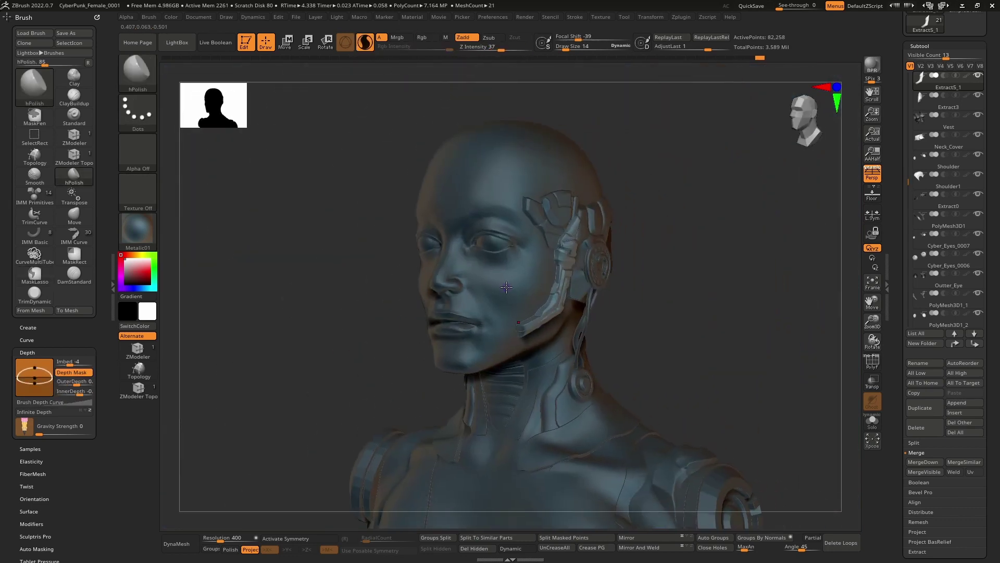
pyautogui.click(133, 224)
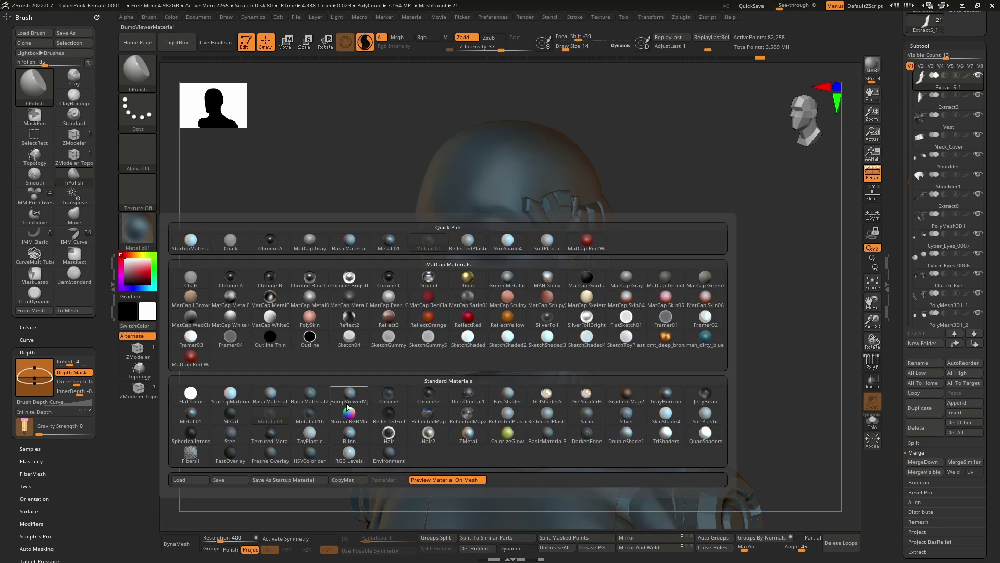
pyautogui.click(318, 439)
# Step: Turn polypaint display back on for all subtools and make a best-preview render of the bust
pyautogui.moveTo(395, 287)
pyautogui.mouseDown(button='right')
pyautogui.moveTo(362, 260)
pyautogui.moveTo(369, 279)
pyautogui.mouseUp(button='right')
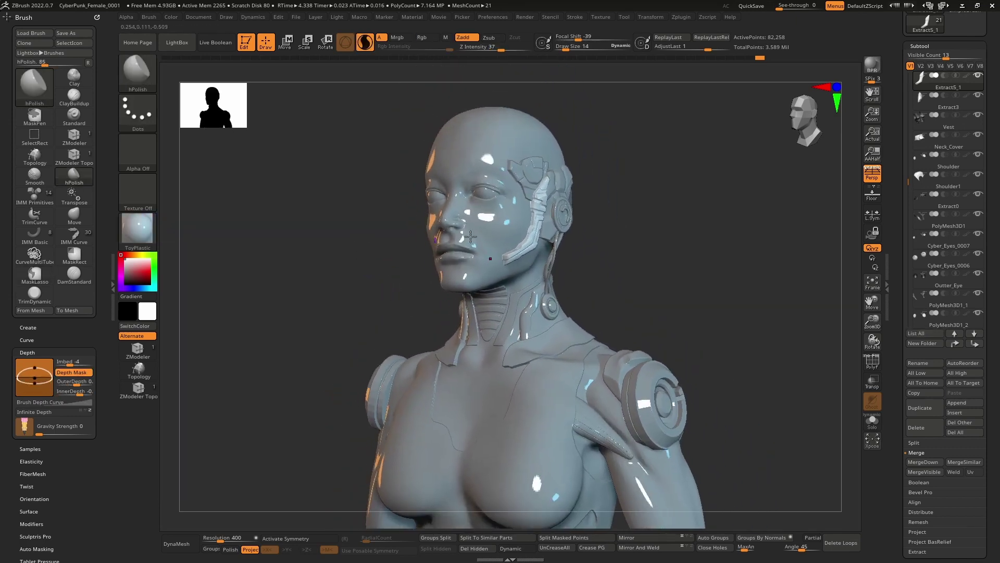
pyautogui.keyDown('shift'); pyautogui.click(968, 314); pyautogui.keyUp('shift')
pyautogui.moveTo(718, 313); pyautogui.dragTo(718, 281, button='right')
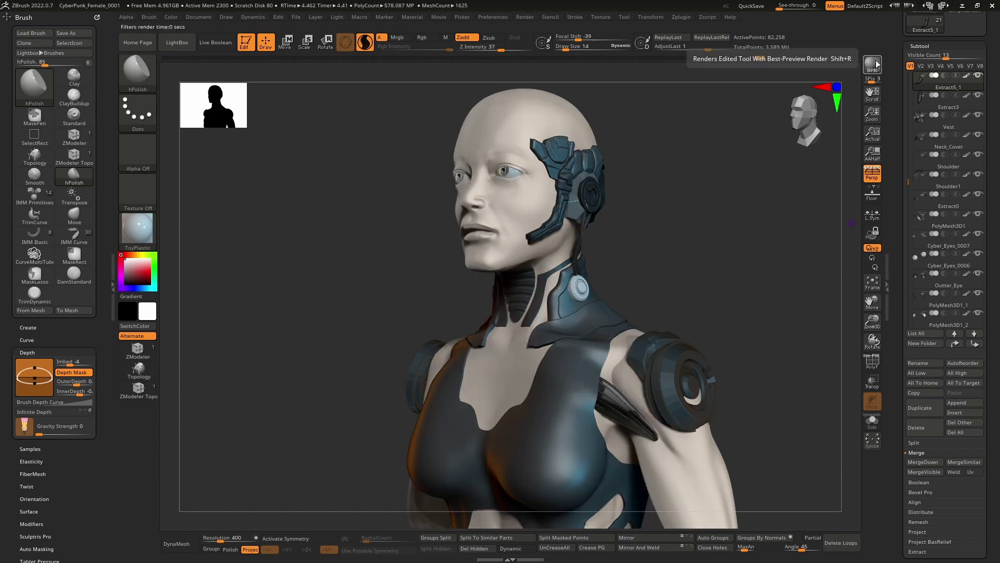
# Step: Fill the Extract4_1 panel behind the ear disc with grey (126, 126, 126) and the ToyPlastic material using Mrgb
pyautogui.keyDown('alt'); pyautogui.click(580, 206); pyautogui.keyUp('alt')
pyautogui.moveTo(580, 207); pyautogui.dragTo(495, 248, button='right')
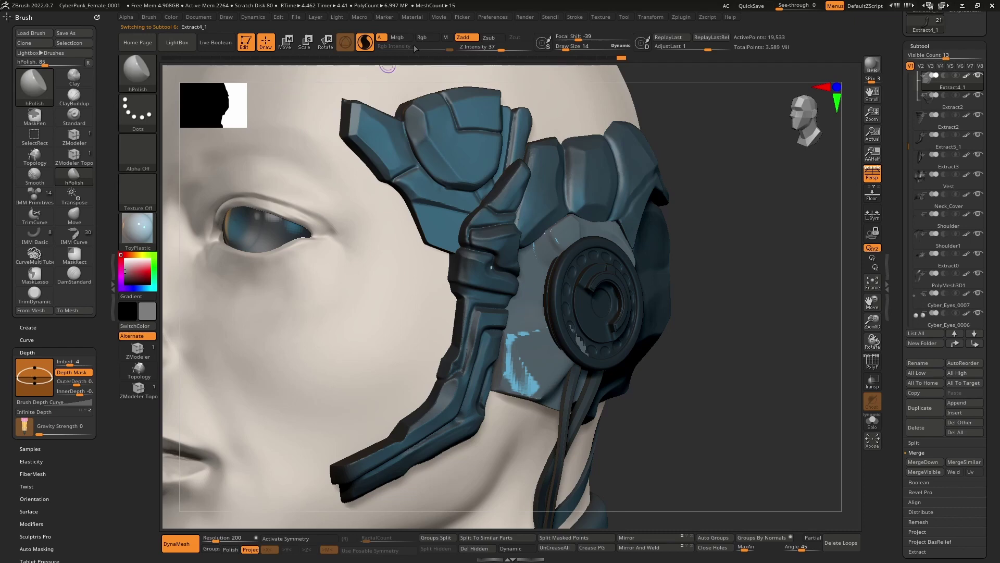
pyautogui.click(394, 37)
pyautogui.click(172, 17)
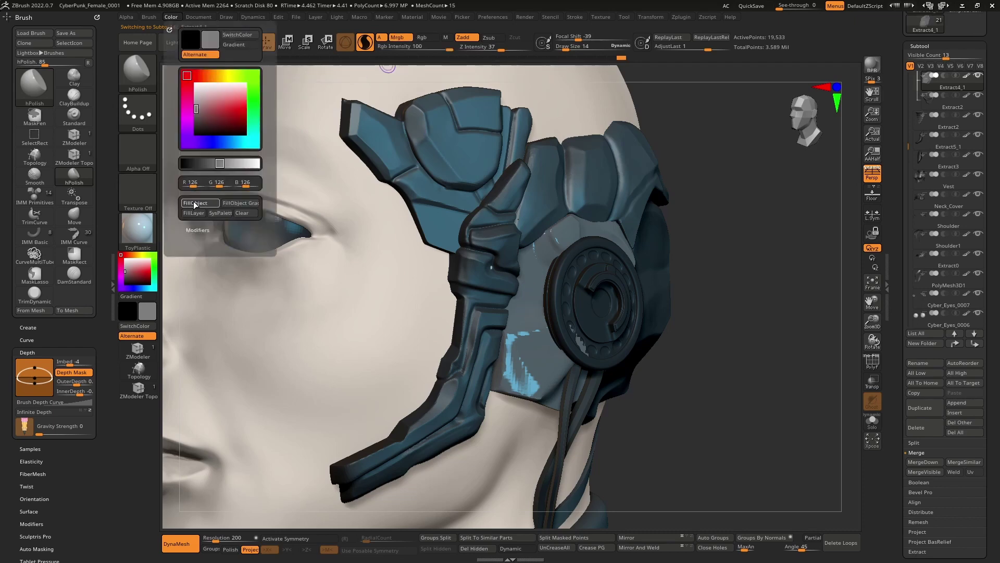
pyautogui.moveTo(522, 338); pyautogui.dragTo(503, 359, button='right')
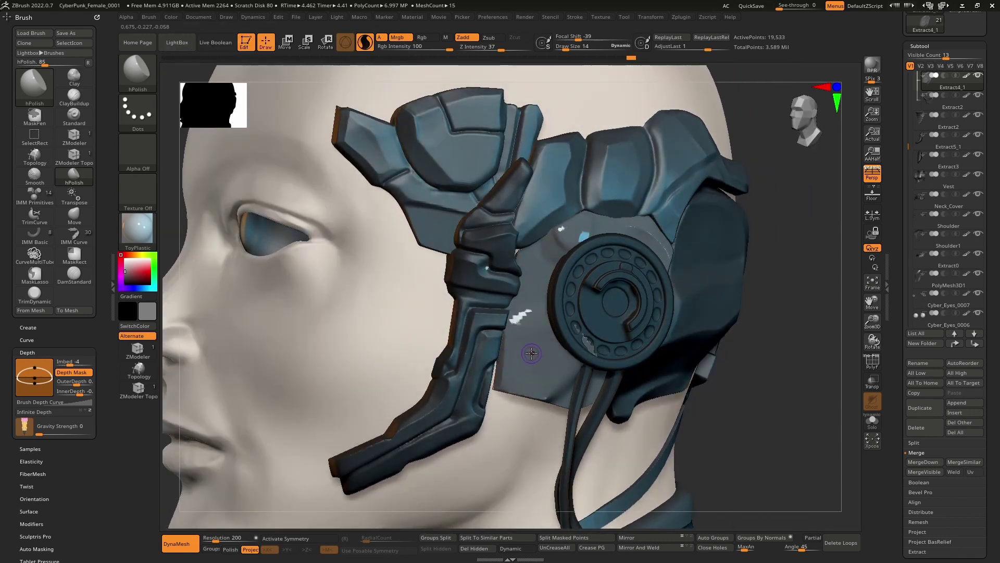
# Step: Switch to the ClayBuildup brush with Mrgb enabled and test it on the panel behind the ear disc
pyautogui.press('b')
pyautogui.press('c')
pyautogui.press('b')
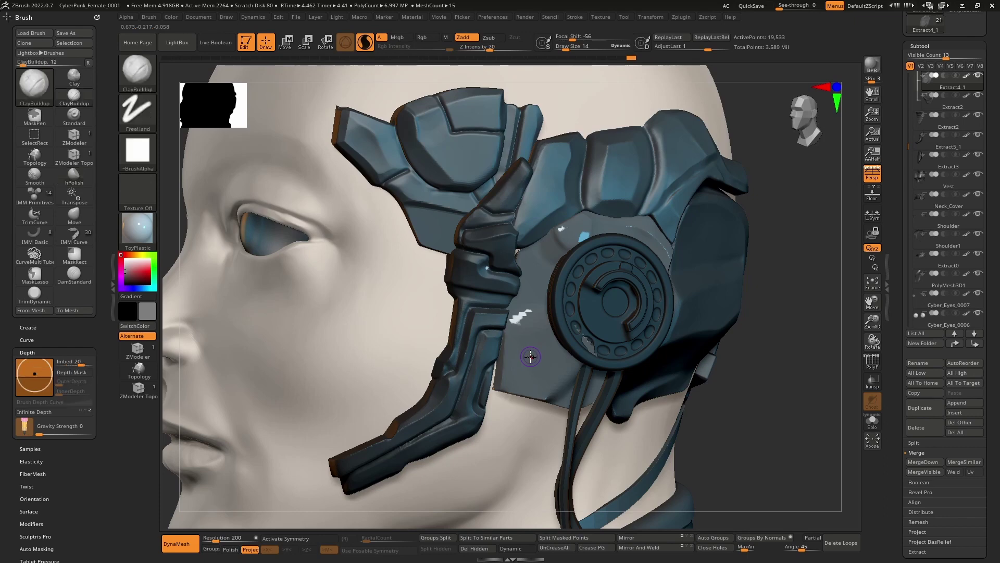
pyautogui.click(400, 38)
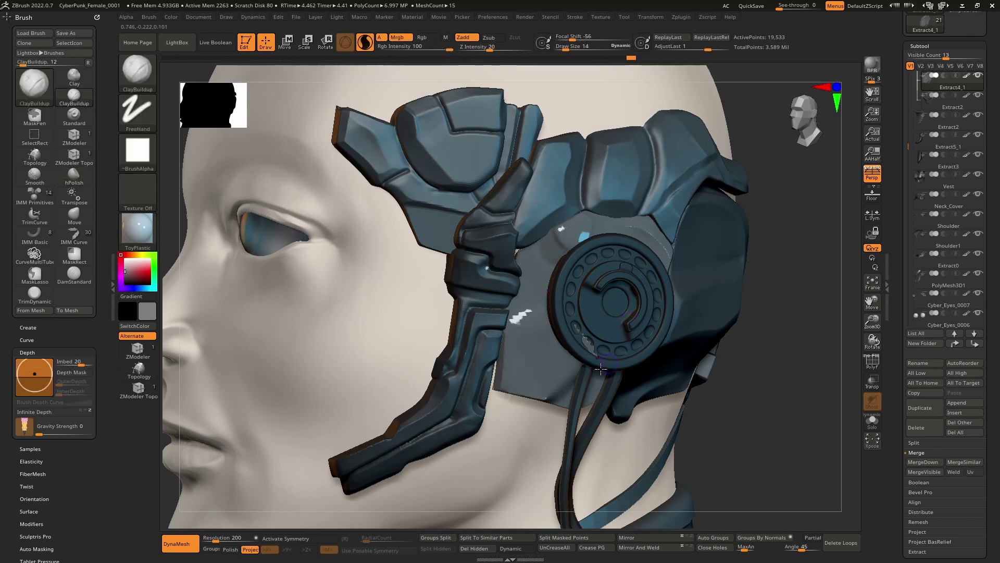
pyautogui.click(540, 373)
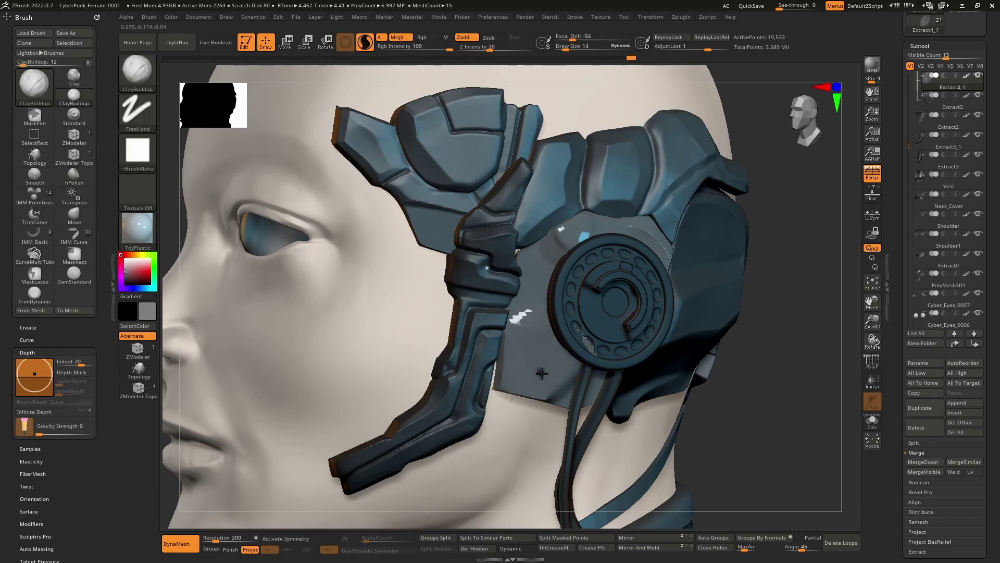
# Step: Check the ear panel's wireframe and try to fill the panel again with the current grey and ToyPlastic
pyautogui.click(875, 366)
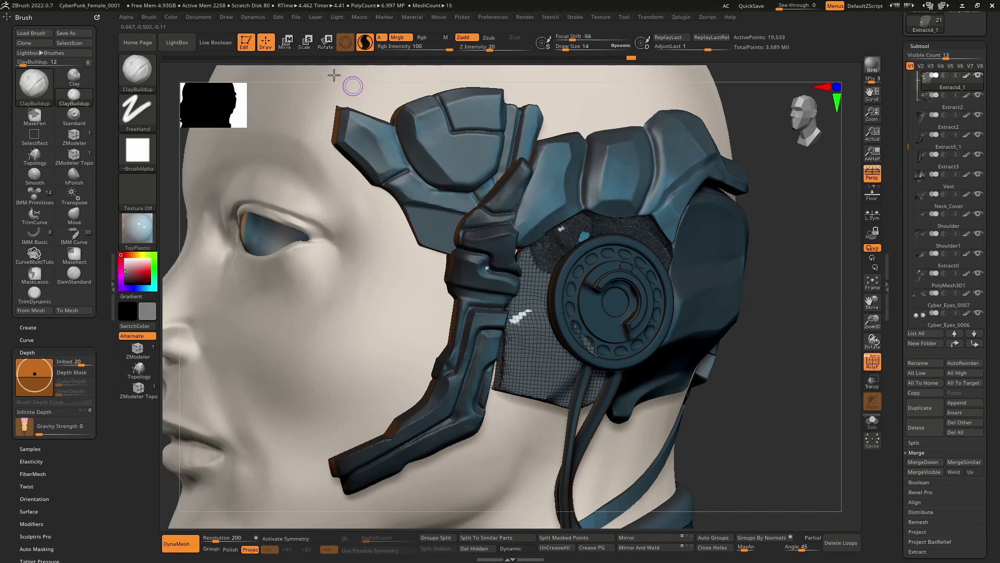
pyautogui.click(170, 17)
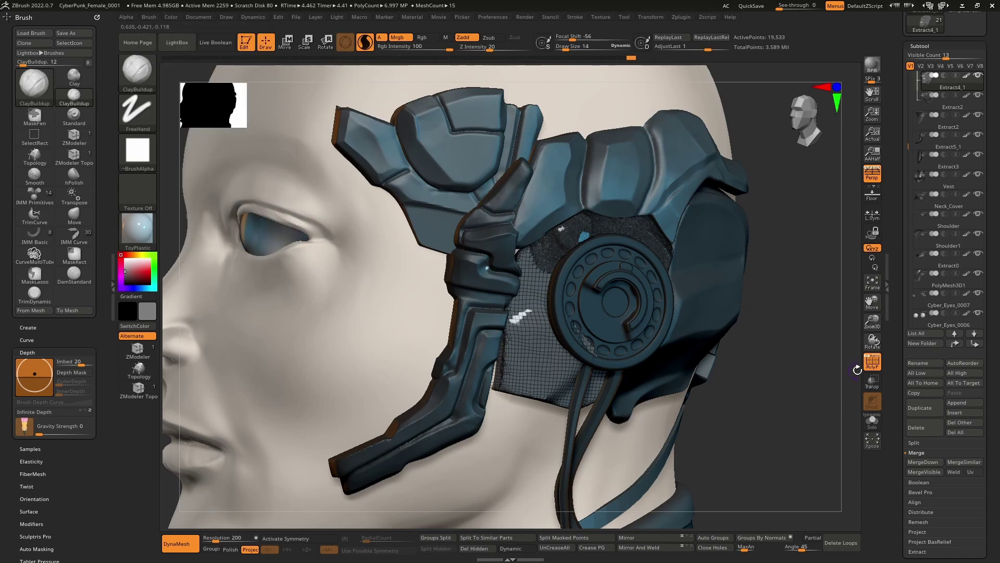
pyautogui.click(873, 362)
pyautogui.moveTo(578, 319); pyautogui.dragTo(508, 184, button='right')
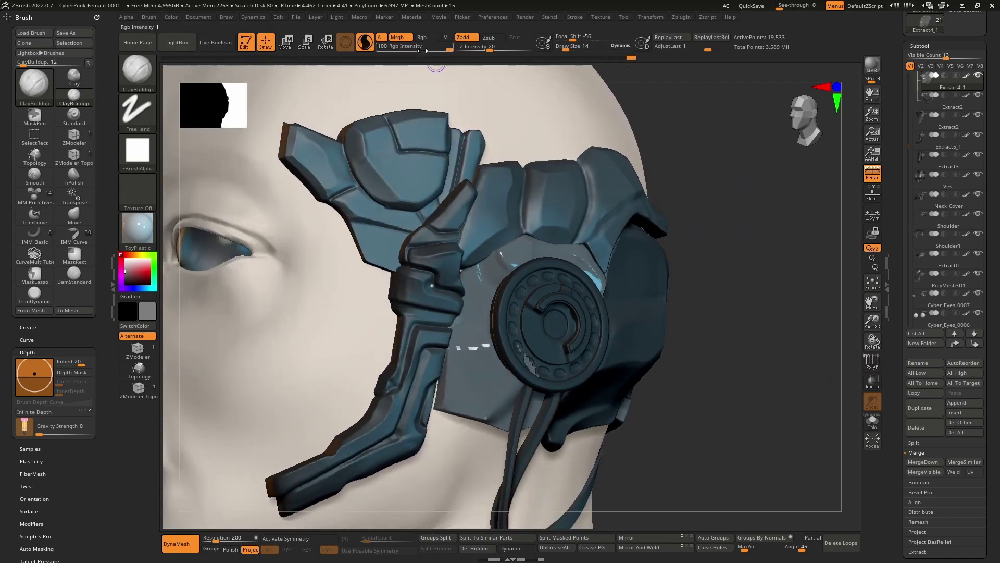
# Step: Fill the ear panel with grey (126, 126, 126) and the Metalic01 material using Mrgb
pyautogui.click(380, 38)
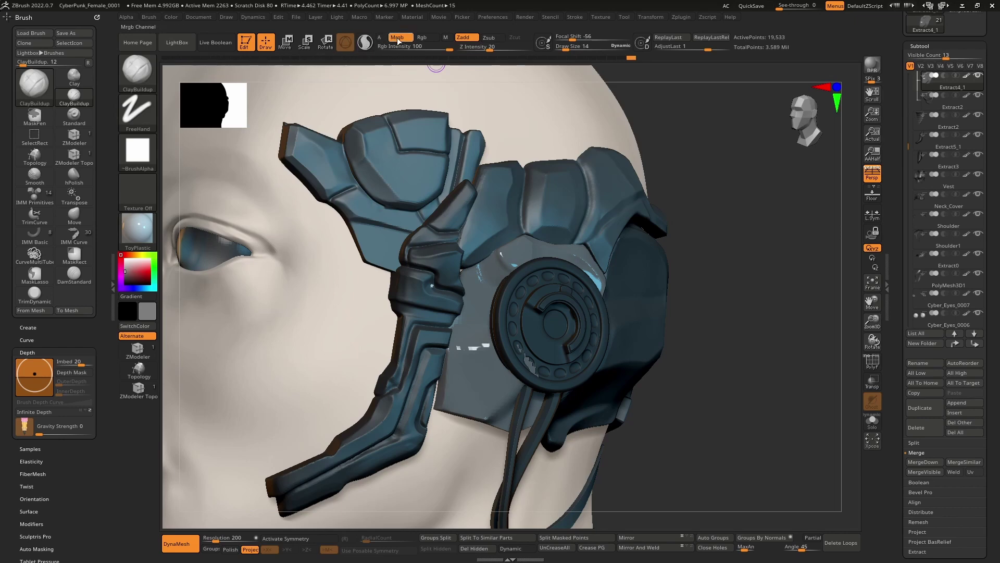
pyautogui.click(170, 17)
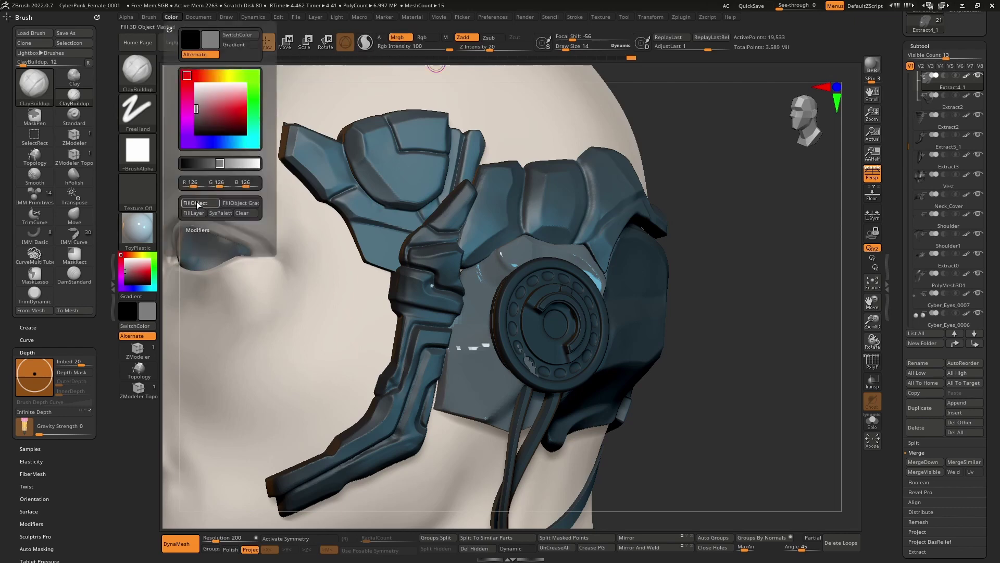
pyautogui.click(135, 229)
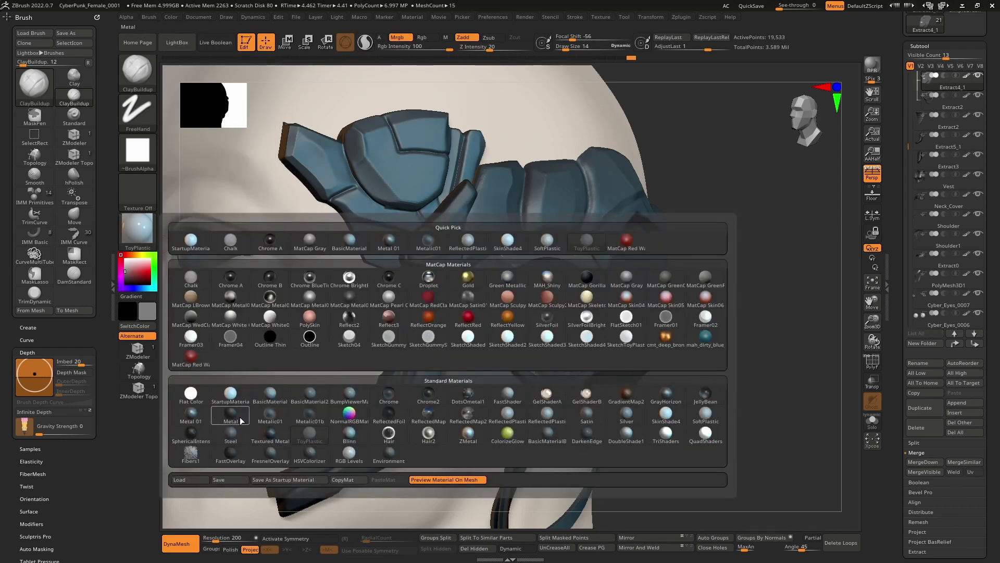
pyautogui.click(269, 414)
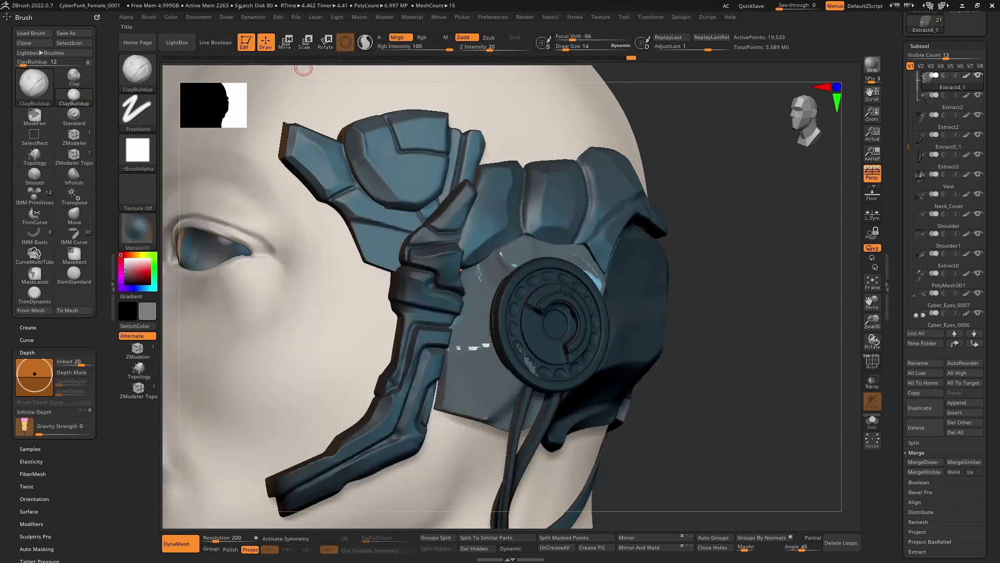
pyautogui.click(171, 18)
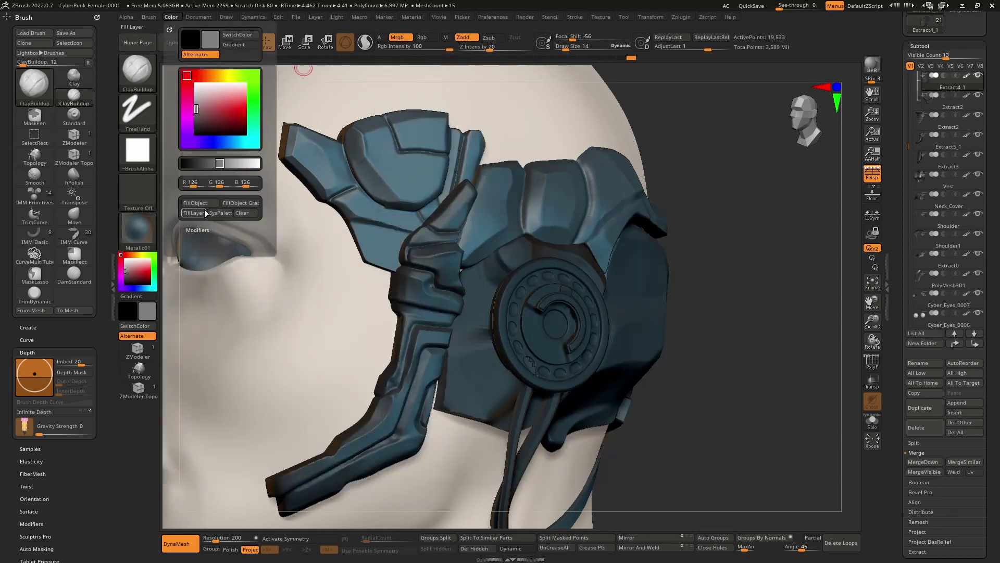
# Step: Make the Extract0 collar piece at the base of the neck active and inspect the bust from the side, front and back
pyautogui.moveTo(485, 353); pyautogui.dragTo(542, 273, button='right')
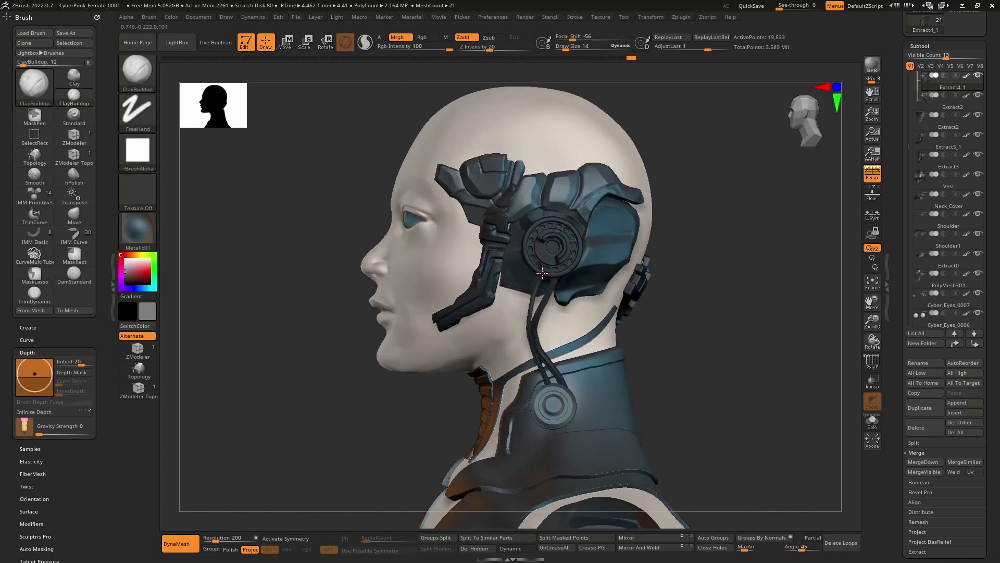
pyautogui.keyDown('ctrl'); pyautogui.moveTo(523, 216); pyautogui.dragTo(555, 300, button='right'); pyautogui.keyUp('ctrl')
pyautogui.keyDown('alt'); pyautogui.click(537, 398); pyautogui.keyUp('alt')
pyautogui.moveTo(537, 398)
pyautogui.mouseDown(button='right')
pyautogui.moveTo(562, 392)
pyautogui.moveTo(573, 447)
pyautogui.moveTo(545, 379)
pyautogui.moveTo(476, 330)
pyautogui.moveTo(524, 389)
pyautogui.mouseUp(button='right')
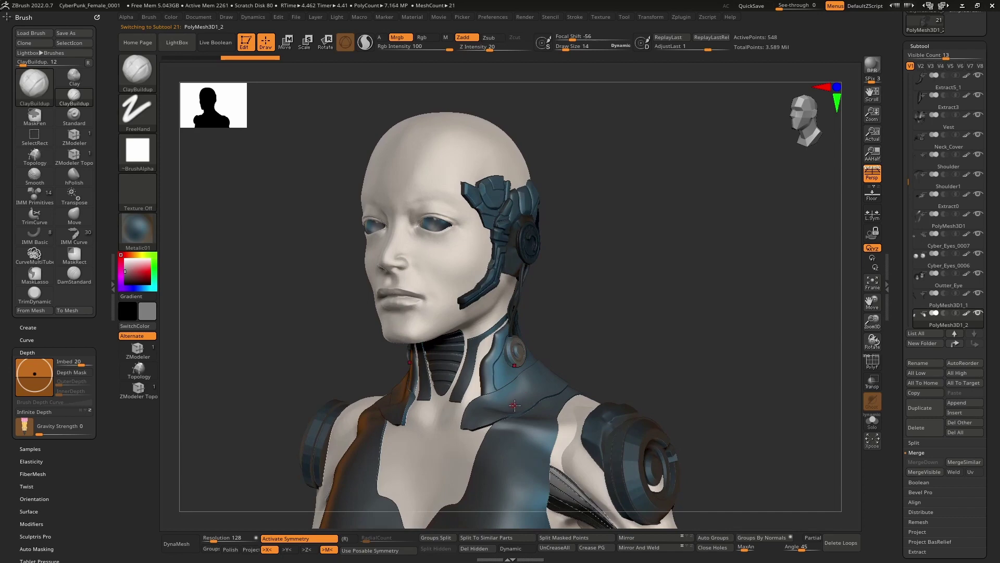
pyautogui.keyDown('alt'); pyautogui.click(508, 402); pyautogui.keyUp('alt')
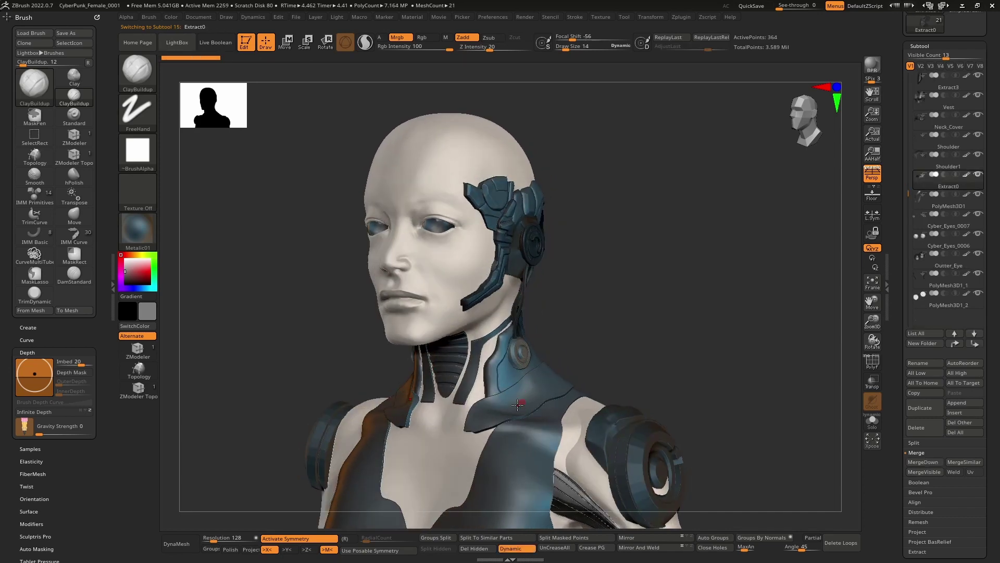
pyautogui.moveTo(554, 361); pyautogui.dragTo(453, 378, button='right')
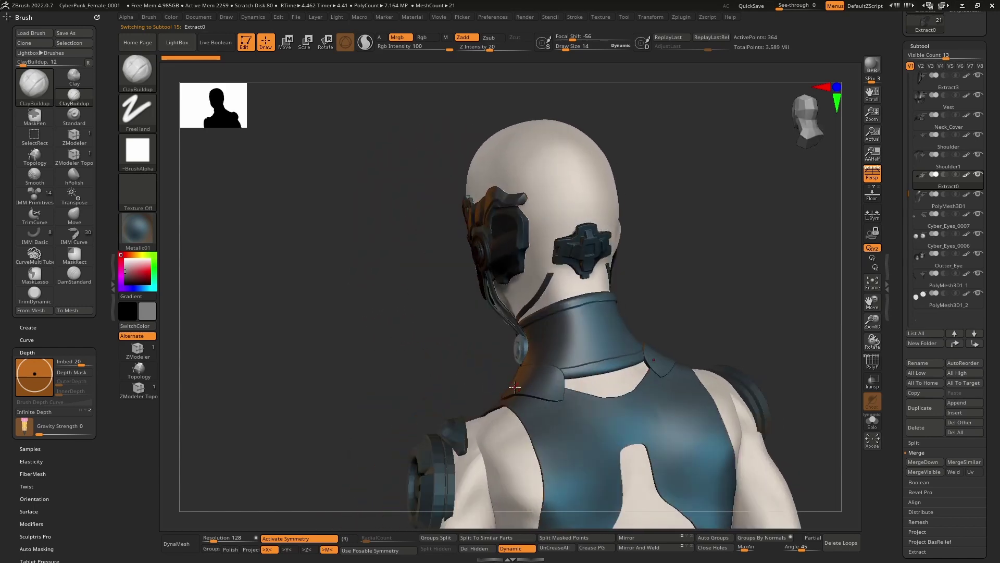
pyautogui.moveTo(569, 388)
pyautogui.mouseDown(button='right')
pyautogui.moveTo(611, 373)
pyautogui.moveTo(579, 373)
pyautogui.moveTo(572, 387)
pyautogui.mouseUp(button='right')
pyautogui.keyDown('alt'); pyautogui.moveTo(572, 387); pyautogui.dragTo(612, 338, button='right'); pyautogui.keyUp('alt')
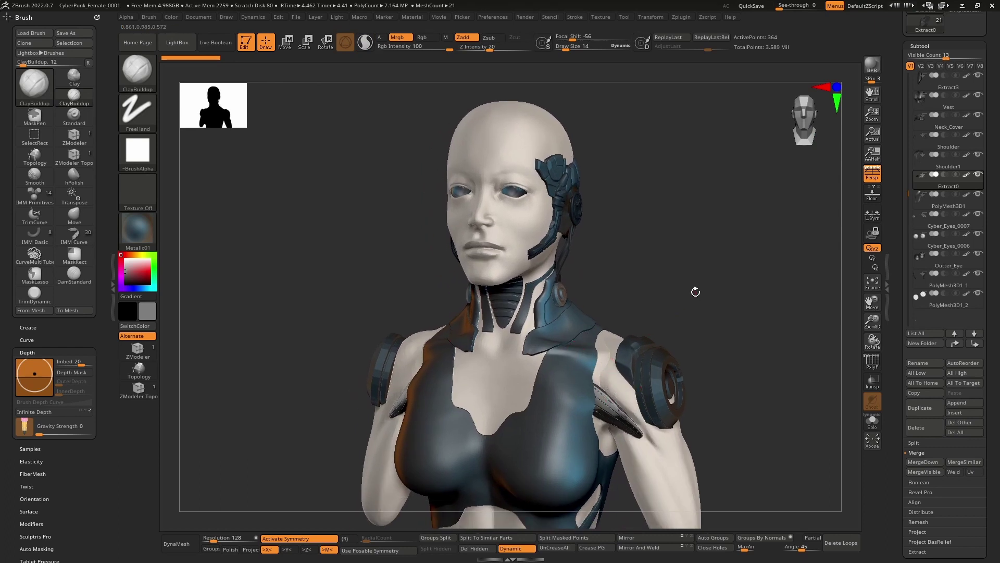
# Step: Make best-preview renders of the bust from a three-quarter view and a more frontal view
pyautogui.moveTo(696, 292); pyautogui.dragTo(688, 273, button='right')
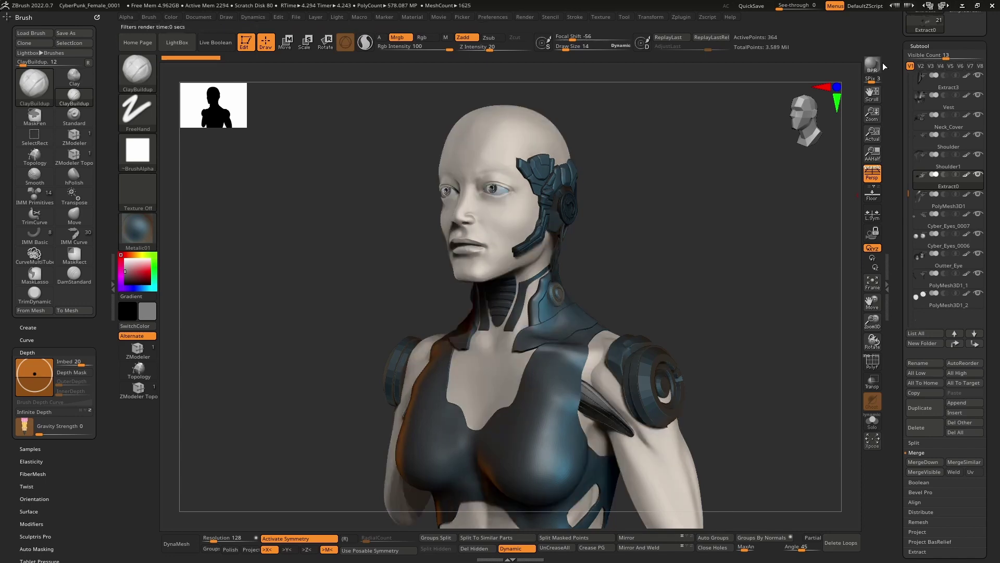
pyautogui.moveTo(642, 288); pyautogui.dragTo(656, 286, button='right')
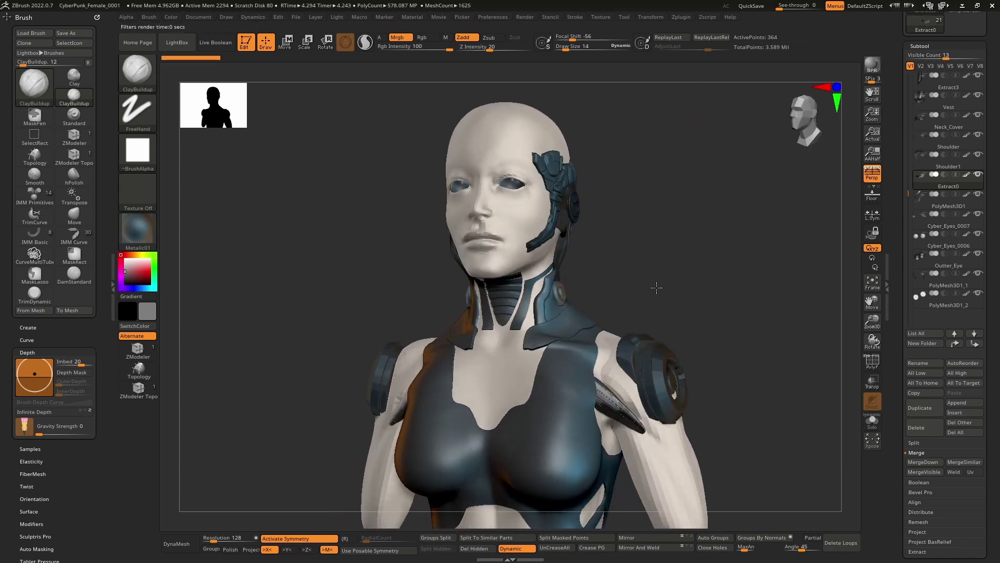
pyautogui.click(874, 67)
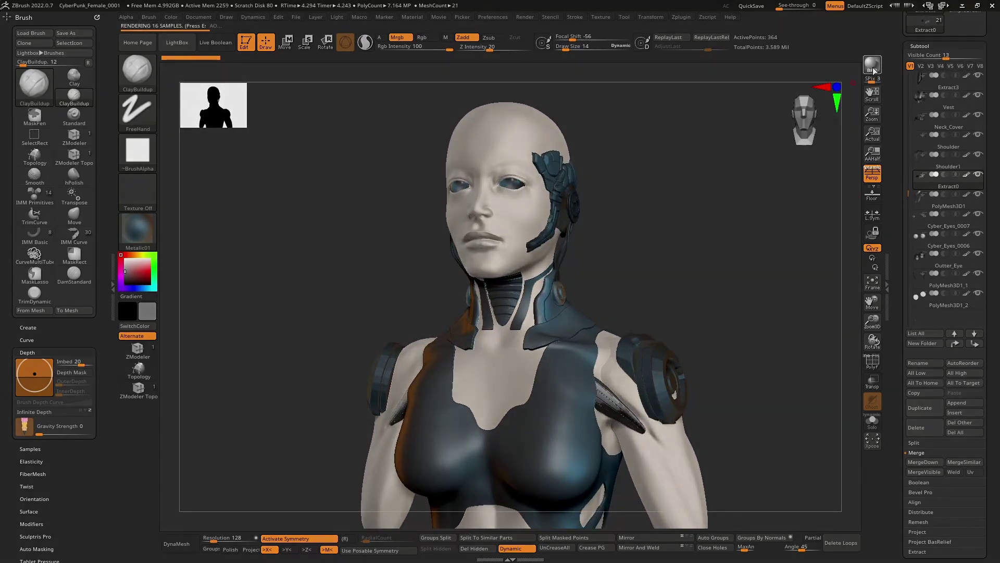